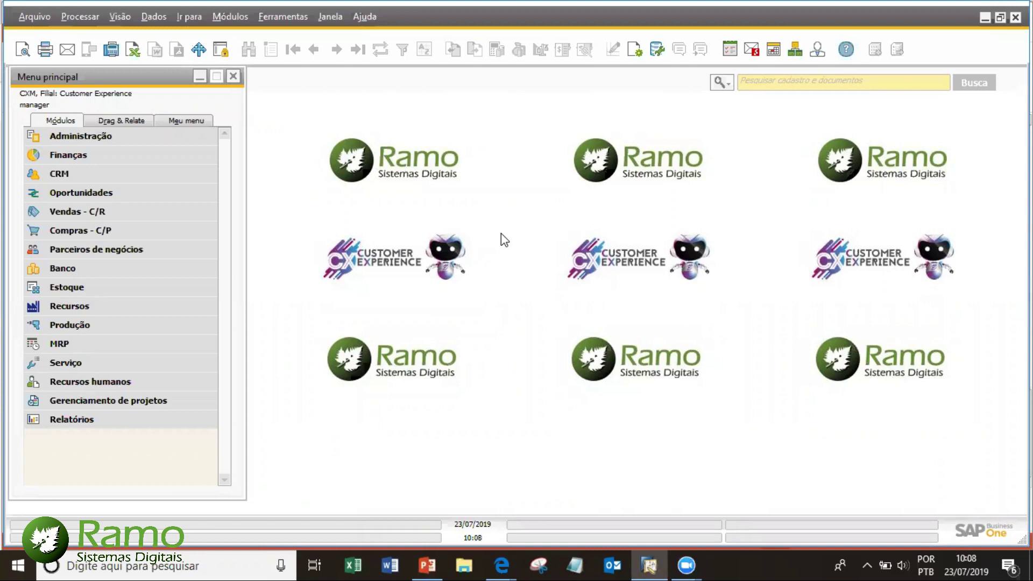
- Start a new Cotação de vendas from Vendas - C/R and list business partners for its customer
click(119, 195)
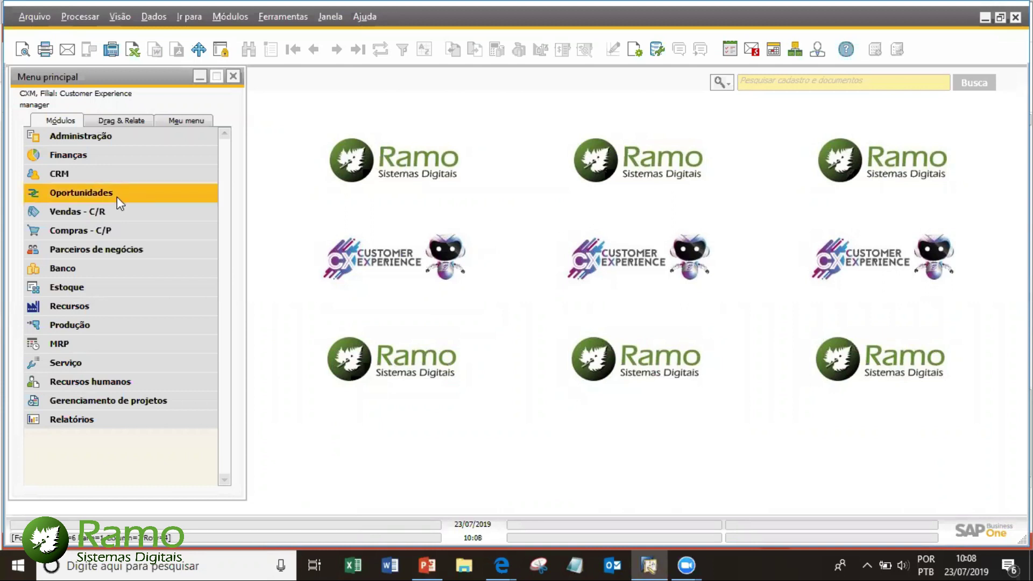
click(106, 211)
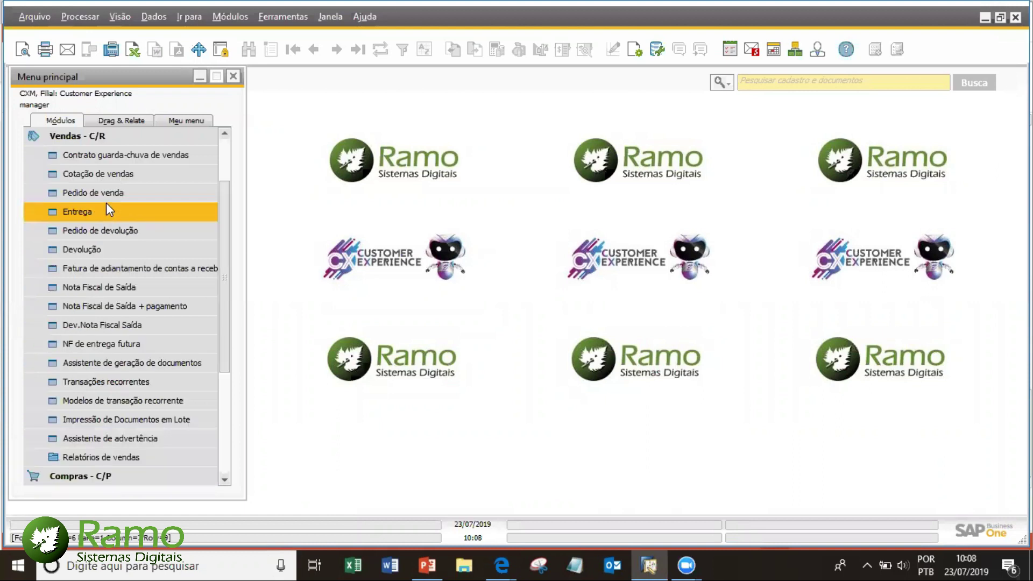
click(129, 174)
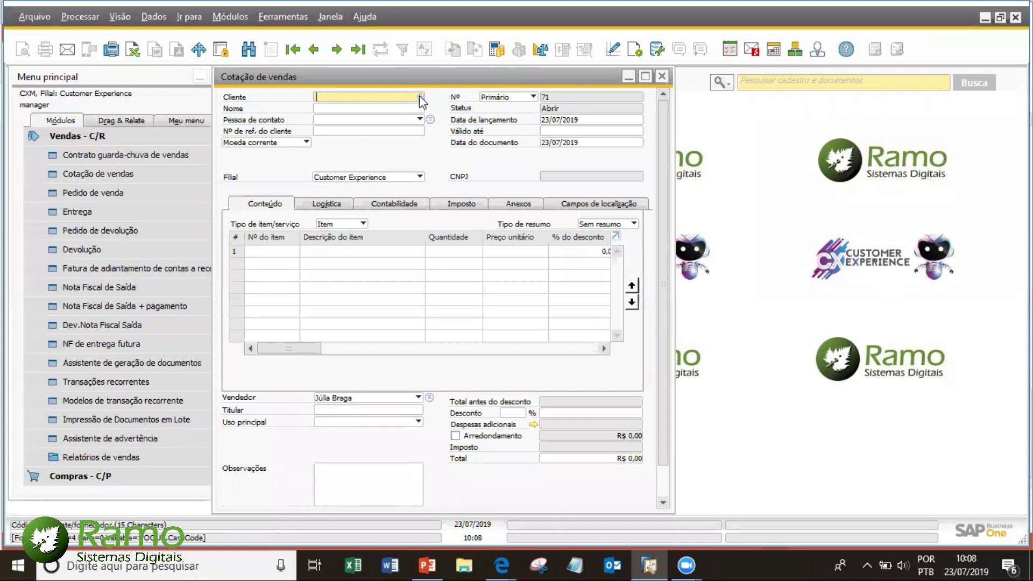
click(421, 97)
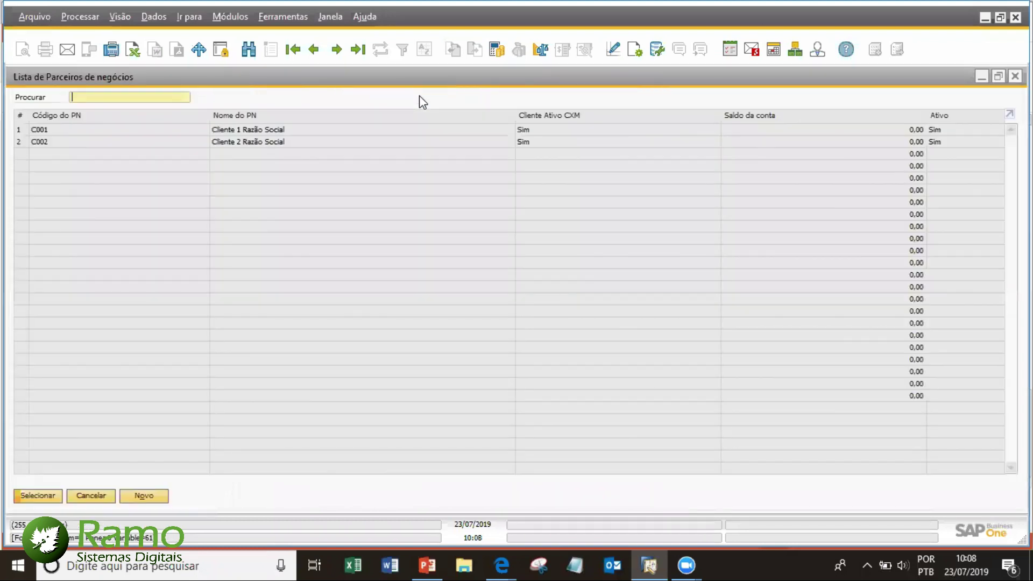
- Choose customer Maxi-Teq (C20000) and add items A00001, A00002 and A00003 to the quotation
click(246, 238)
double_click(477, 239)
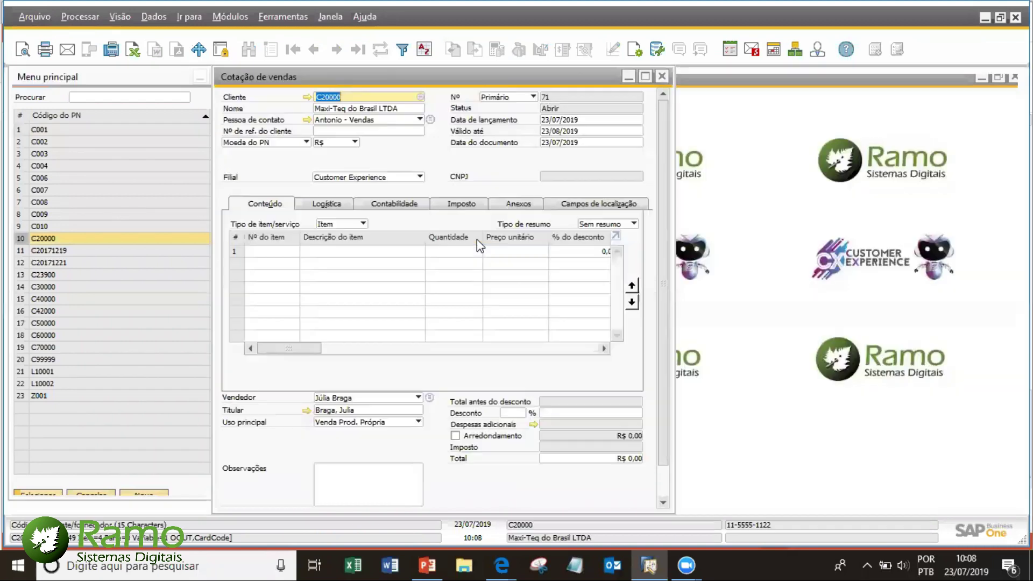
click(295, 256)
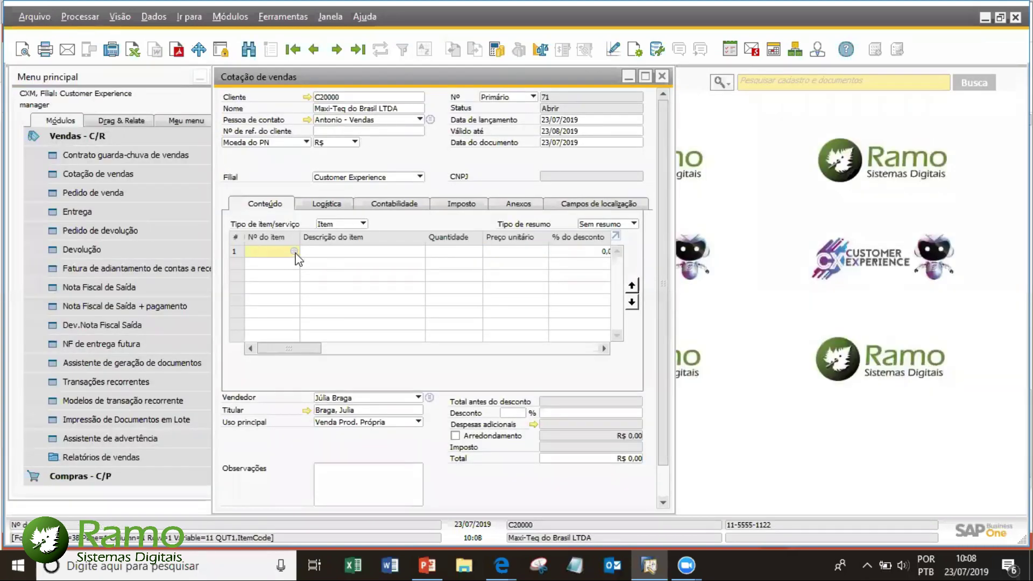
click(295, 251)
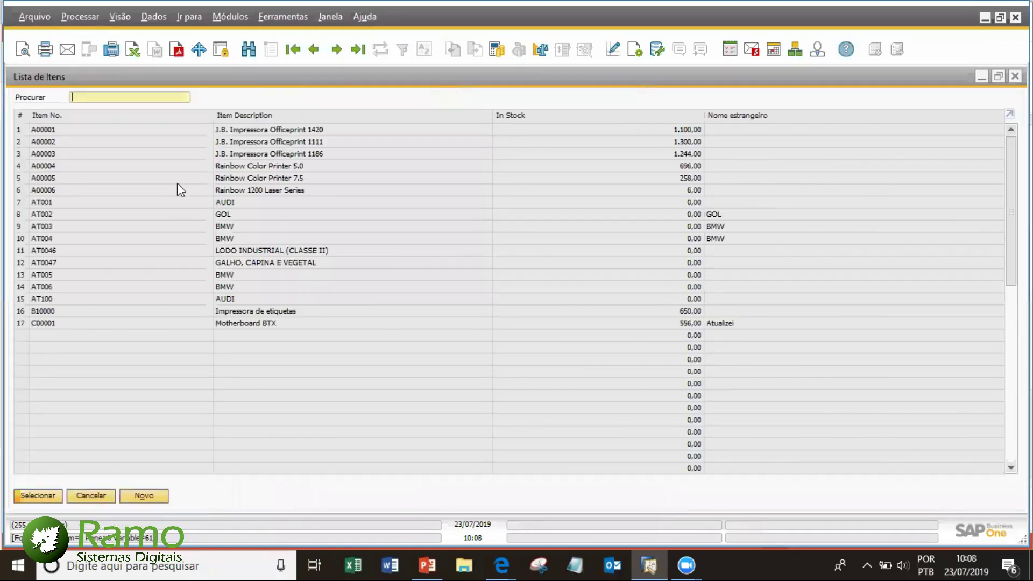
ctrl+click(18, 155)
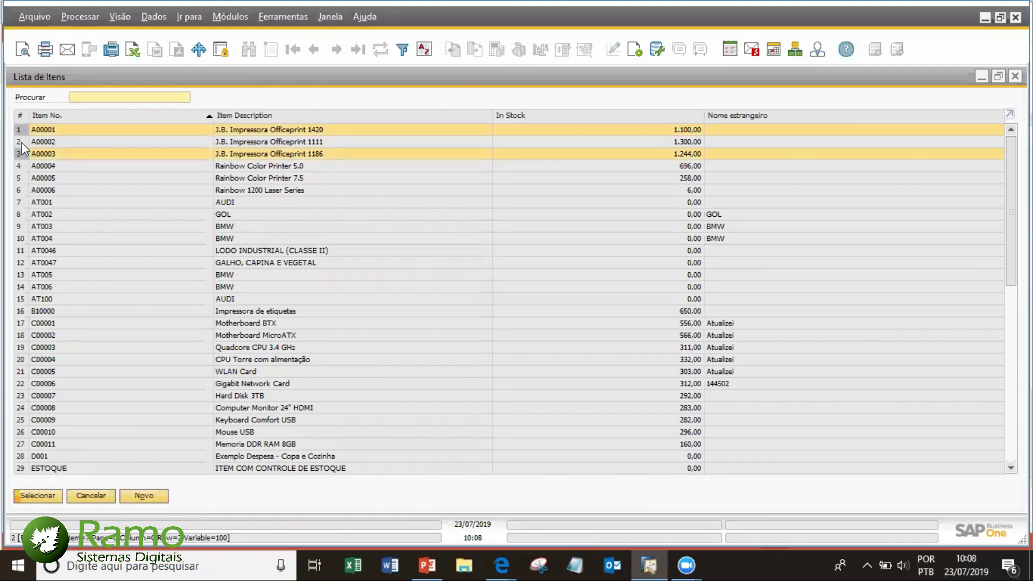
click(19, 131)
shift+click(18, 155)
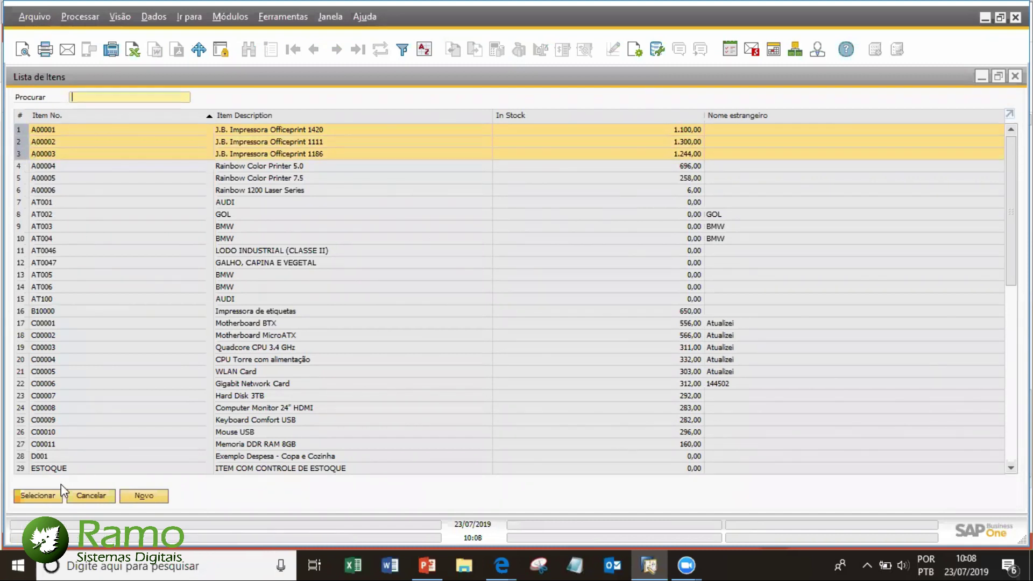
key(Return)
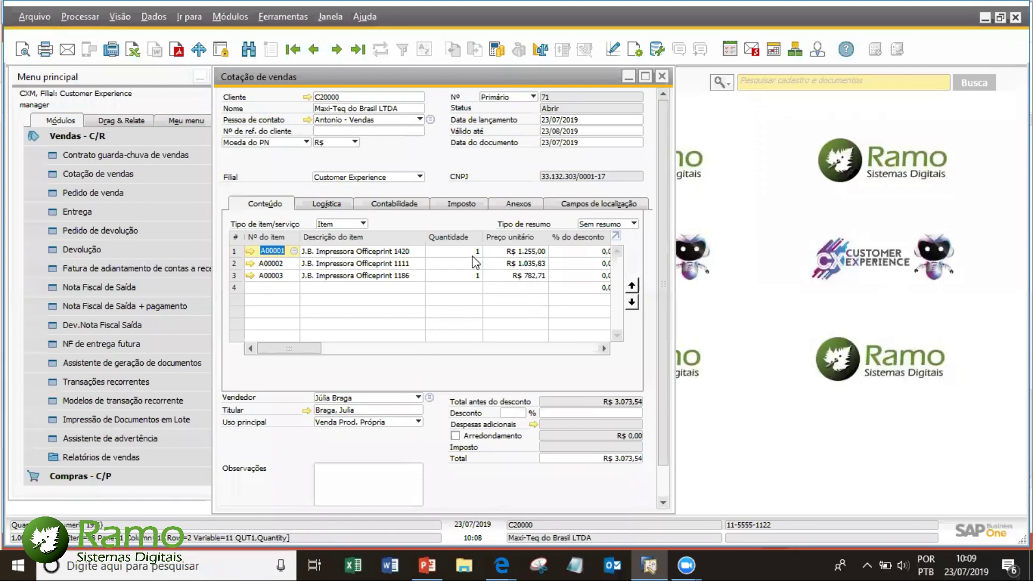
- Enter quantities 10, 20 and 30 on the three item lines, then view the Logística tab
key(Tab)
text(10)
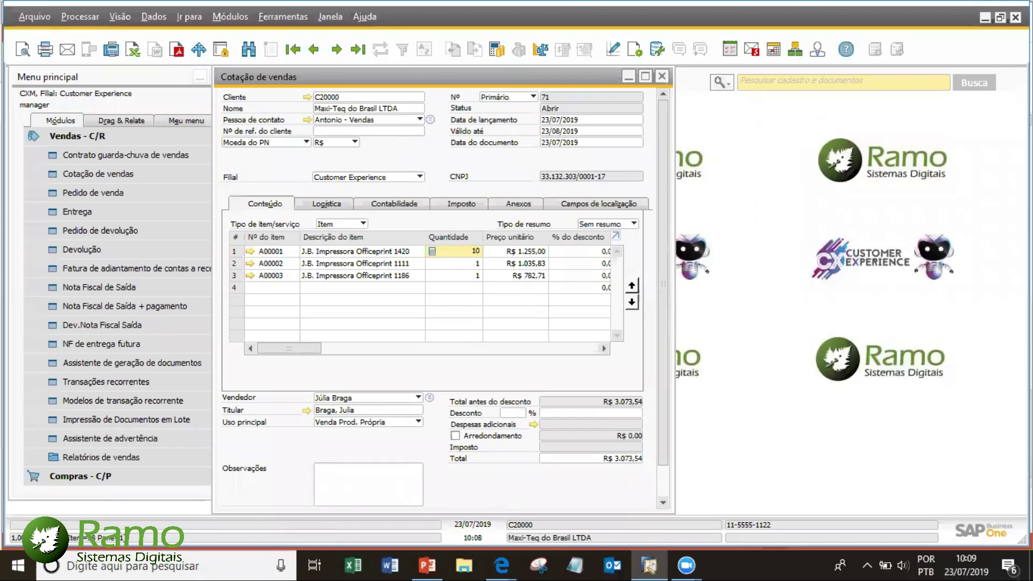
key(Down)
text(20)
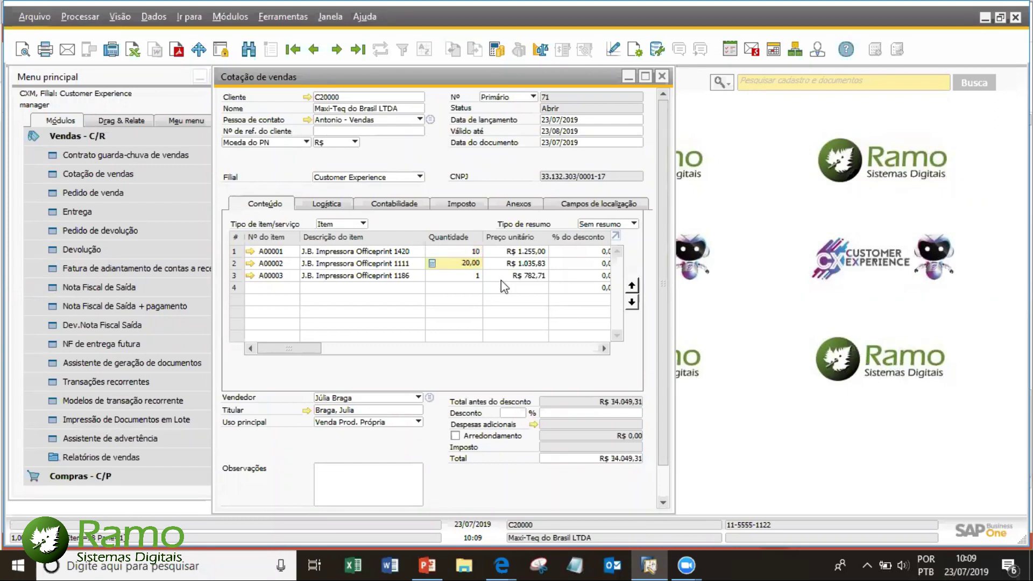
key(Down)
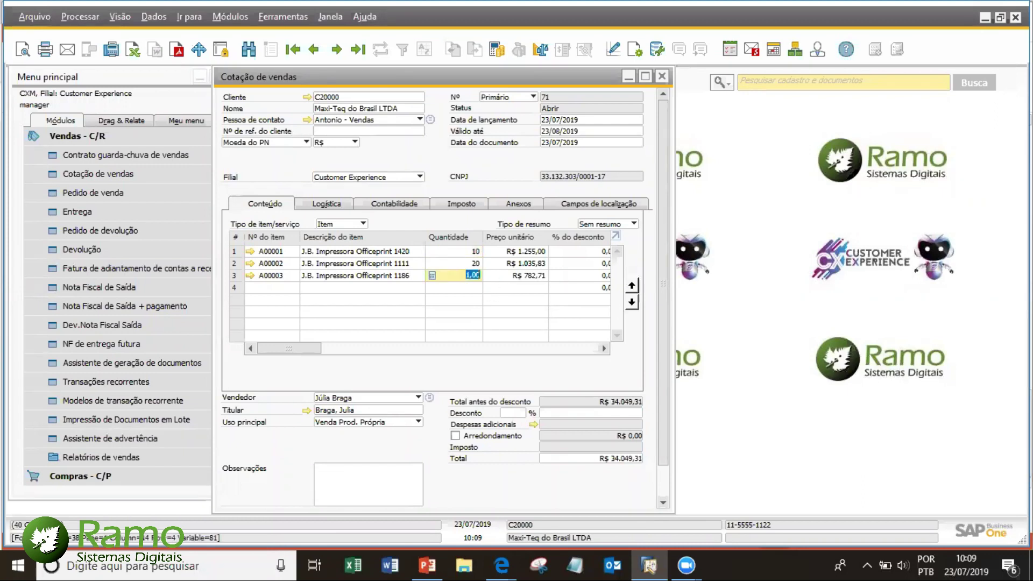
text(30)
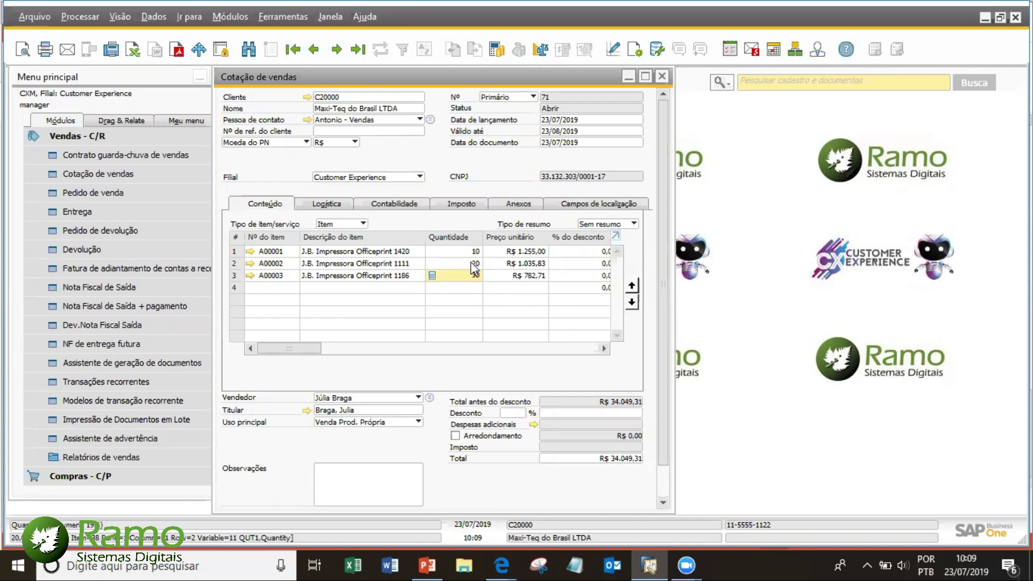
click(519, 252)
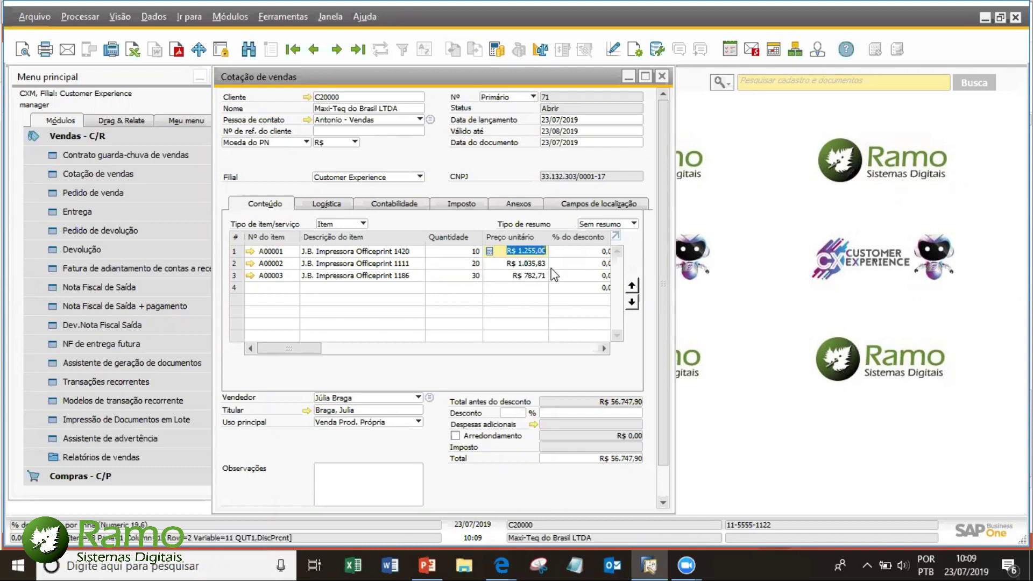
click(457, 251)
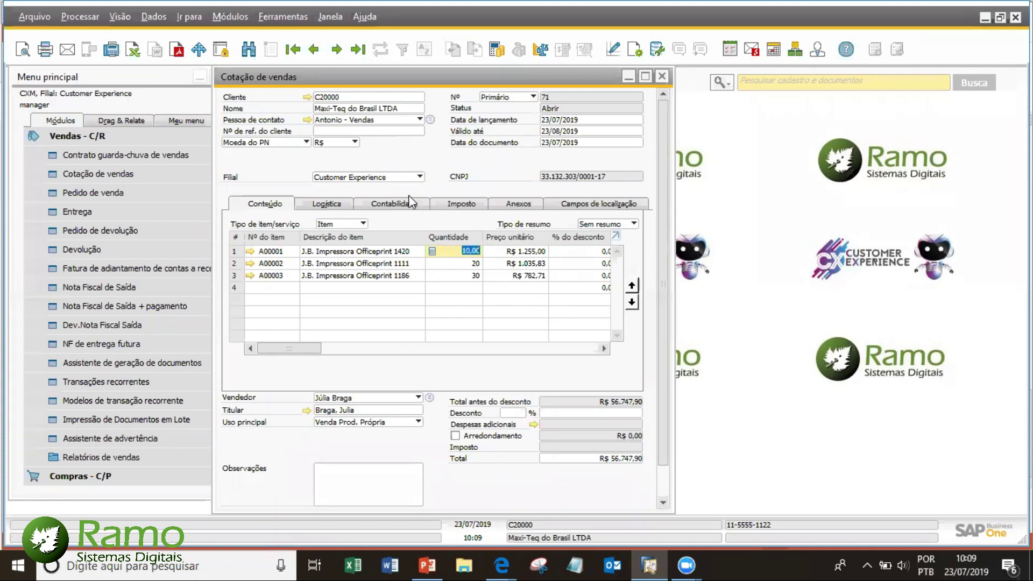
click(329, 204)
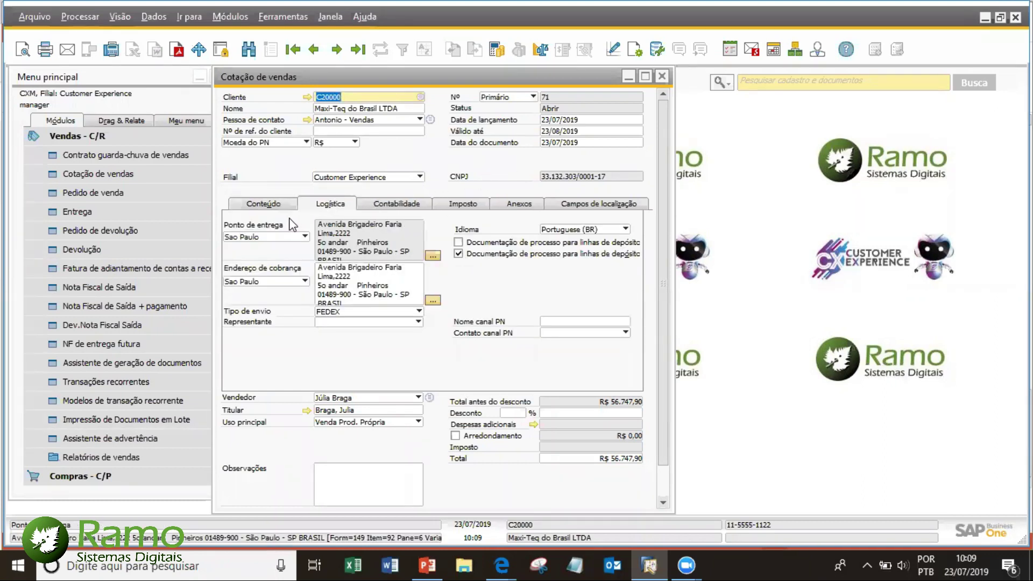
- Review the Contabilidade and Imposto tabs and tax totals, then add quotation 71
click(418, 205)
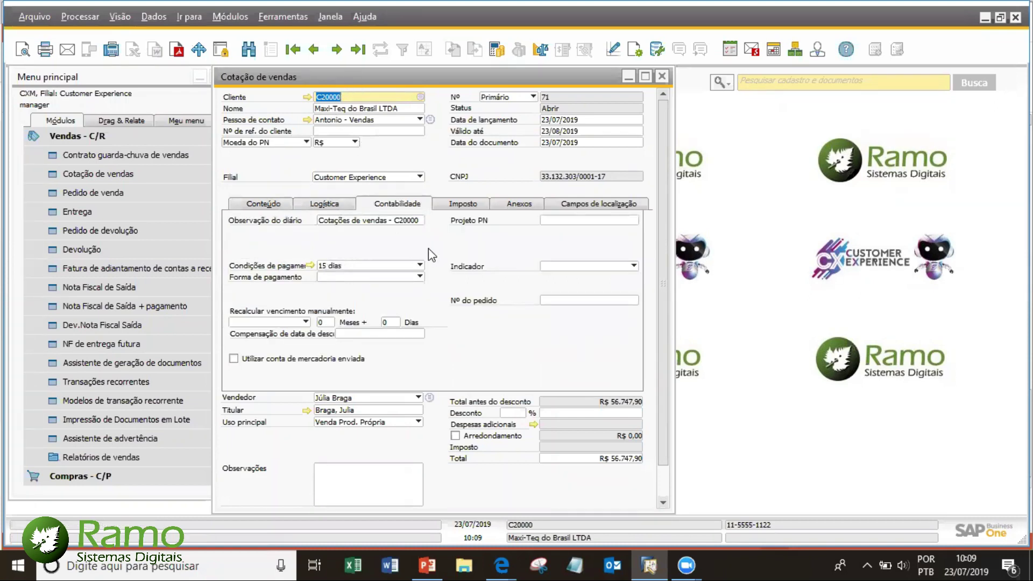
click(464, 205)
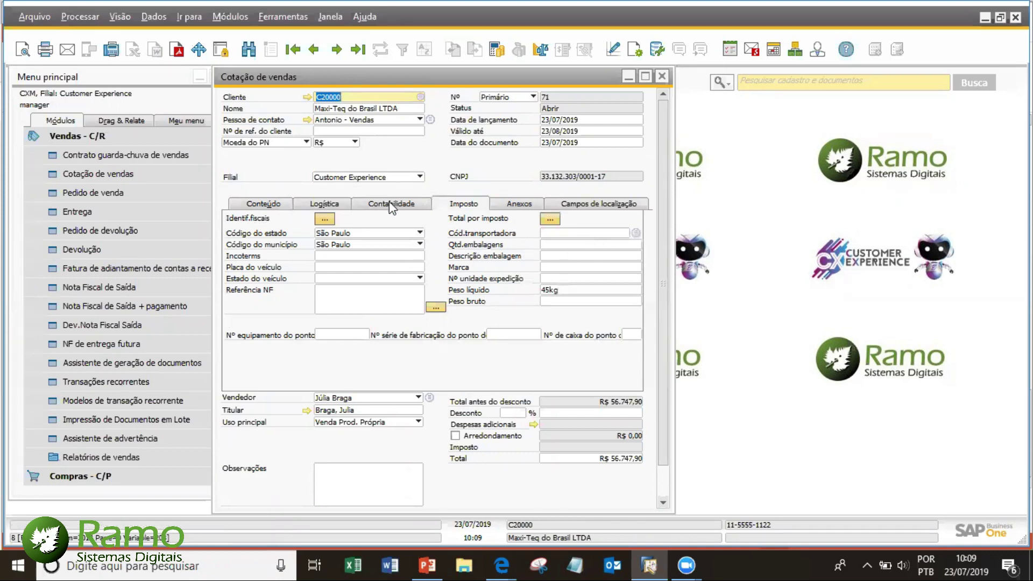
click(551, 220)
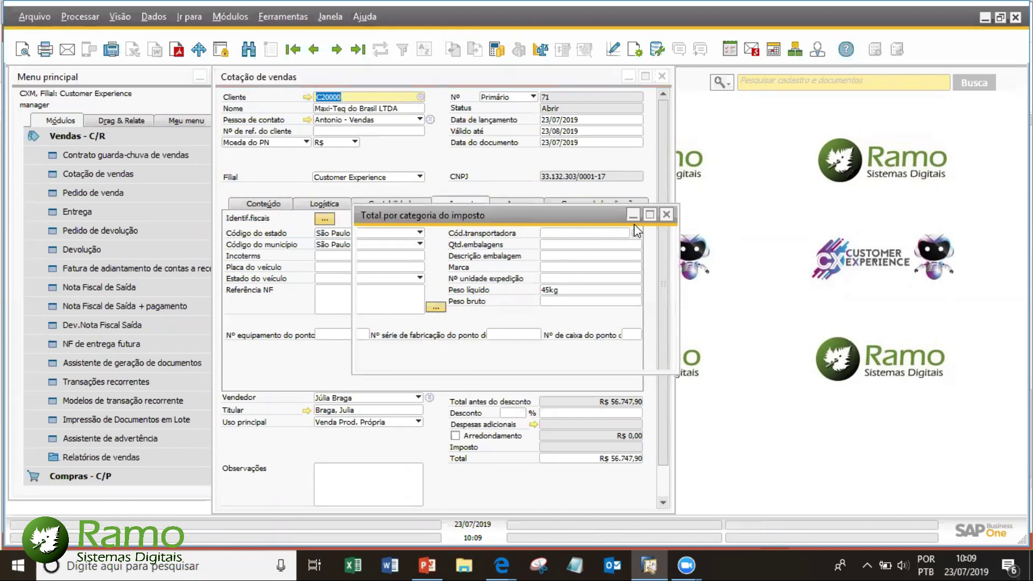
click(666, 215)
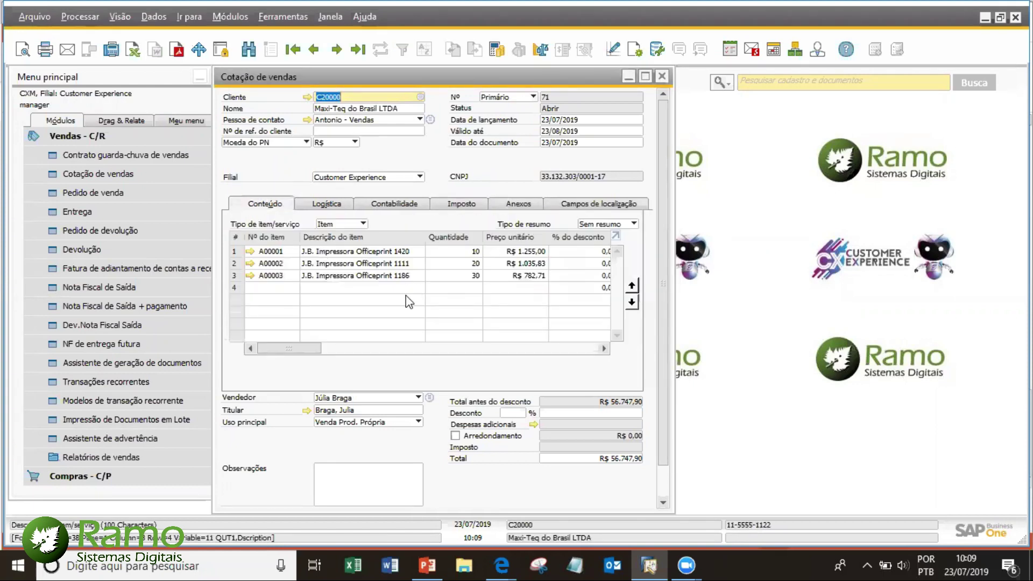
scroll(666, 368, down, 1)
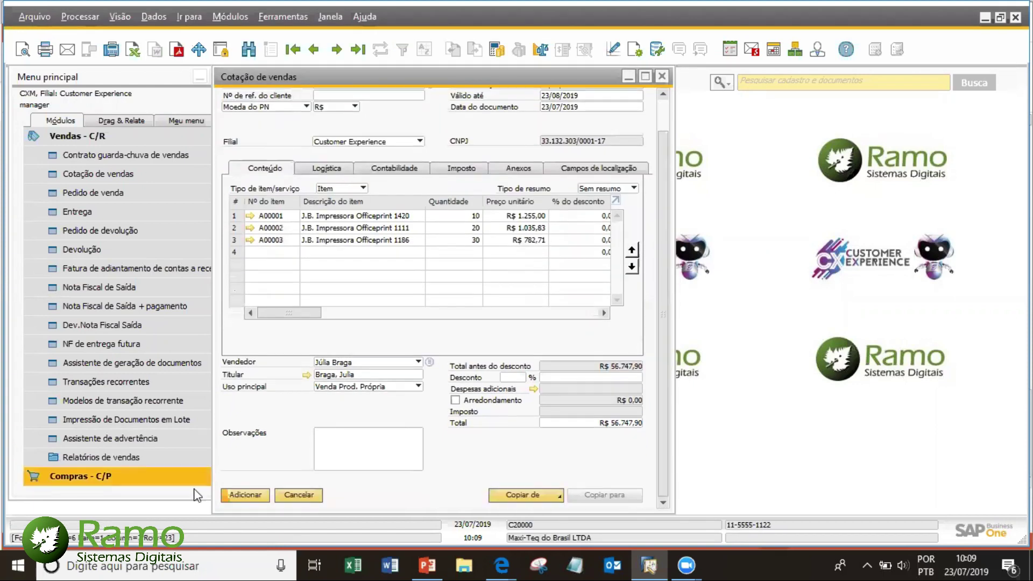
click(246, 494)
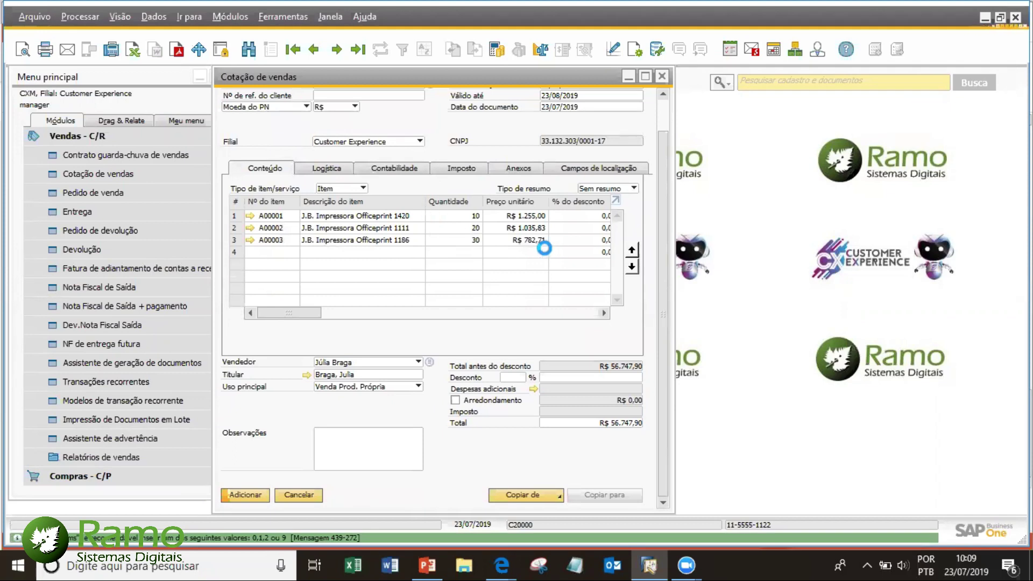
- Reopen the last saved quotation 71 and close its print preview
click(359, 49)
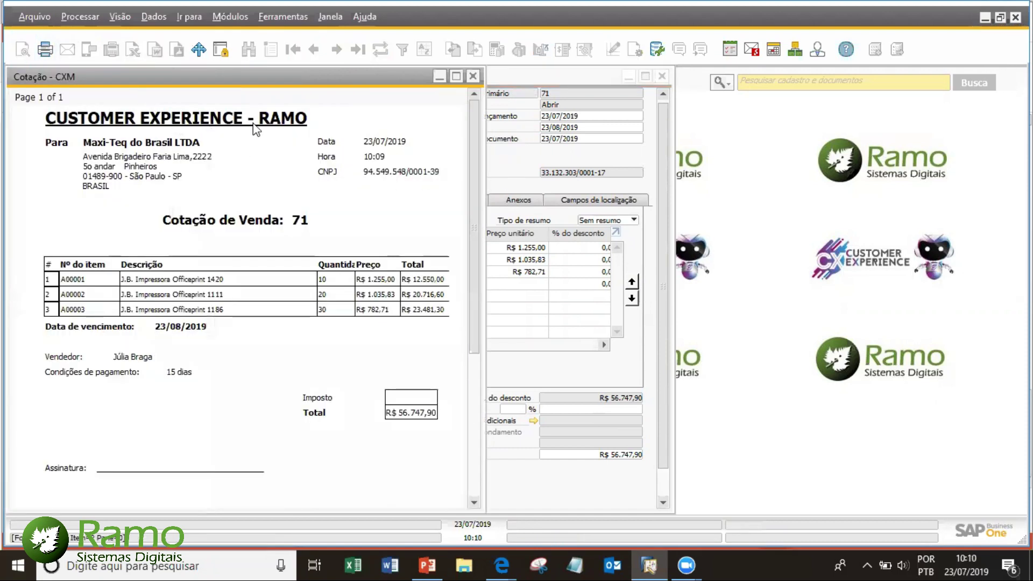
click(476, 77)
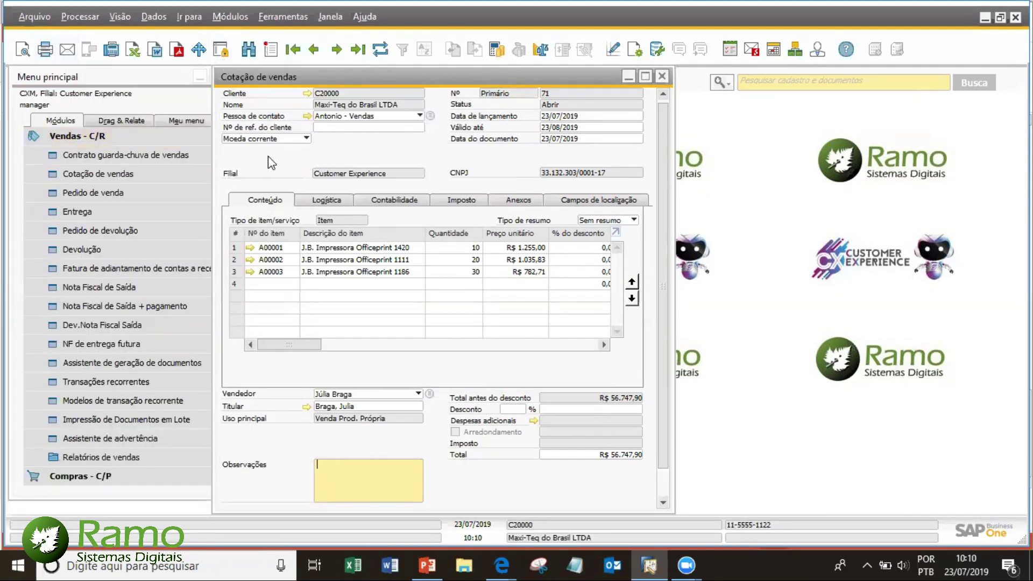
- Export quotation 71 to PDF, check it in Adobe Reader, then close the reader
click(177, 52)
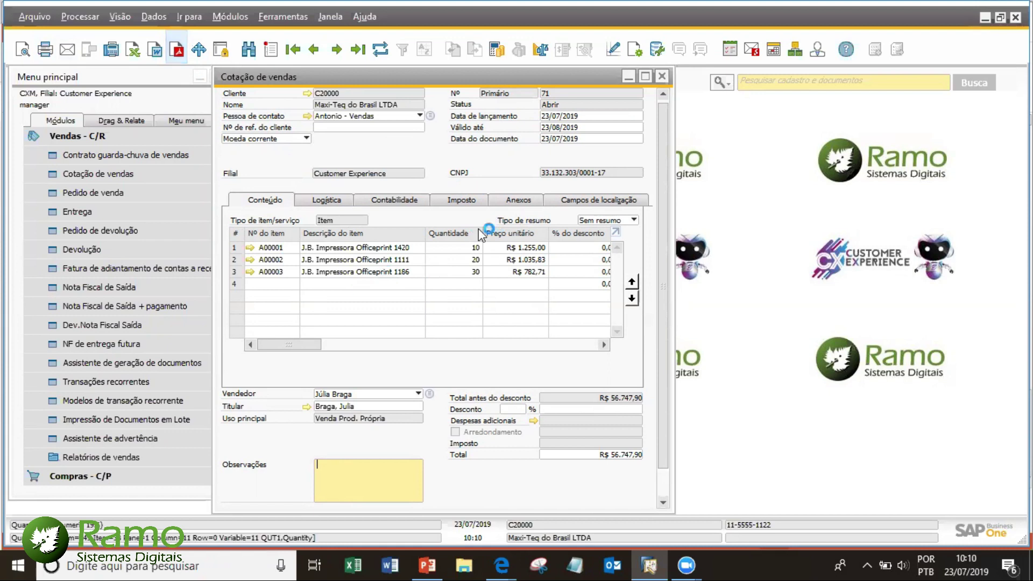
click(449, 264)
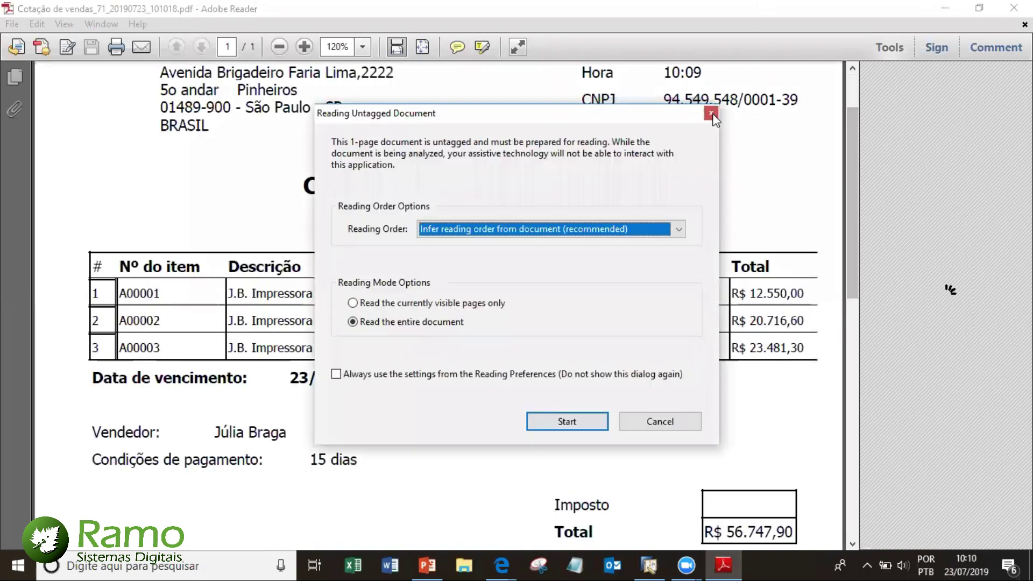
click(711, 114)
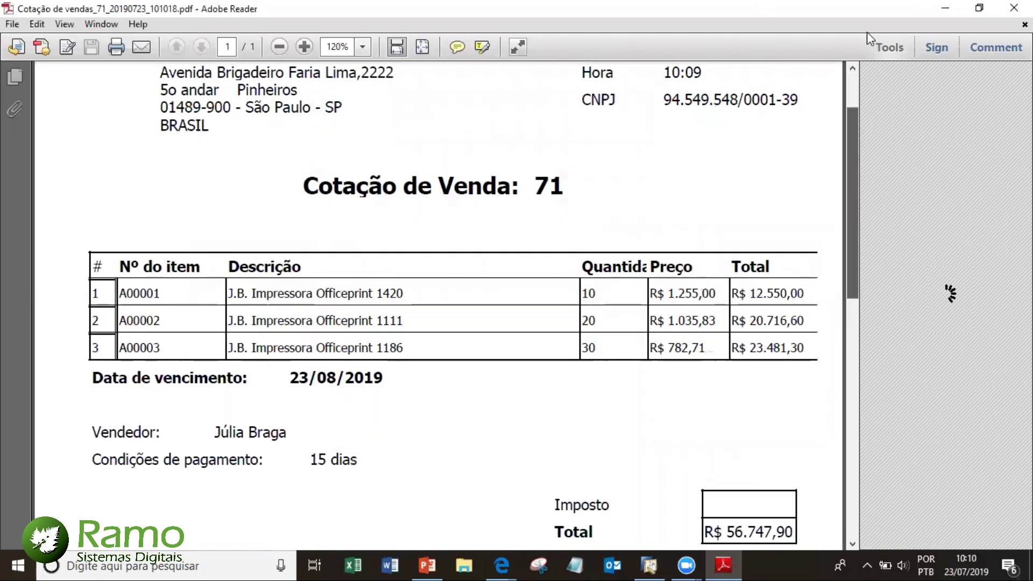
scroll(658, 240, up, 3)
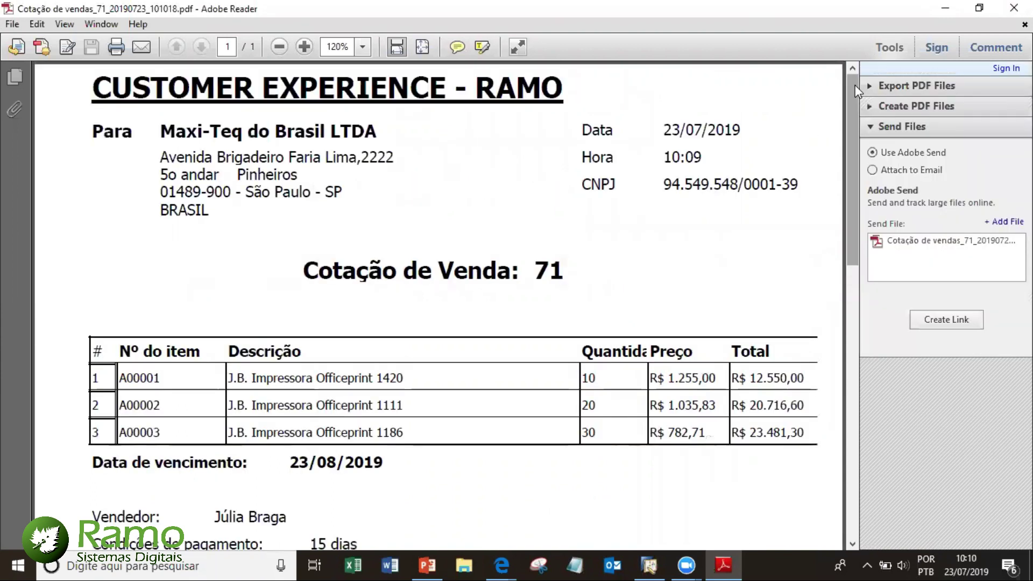
key(alt+F4)
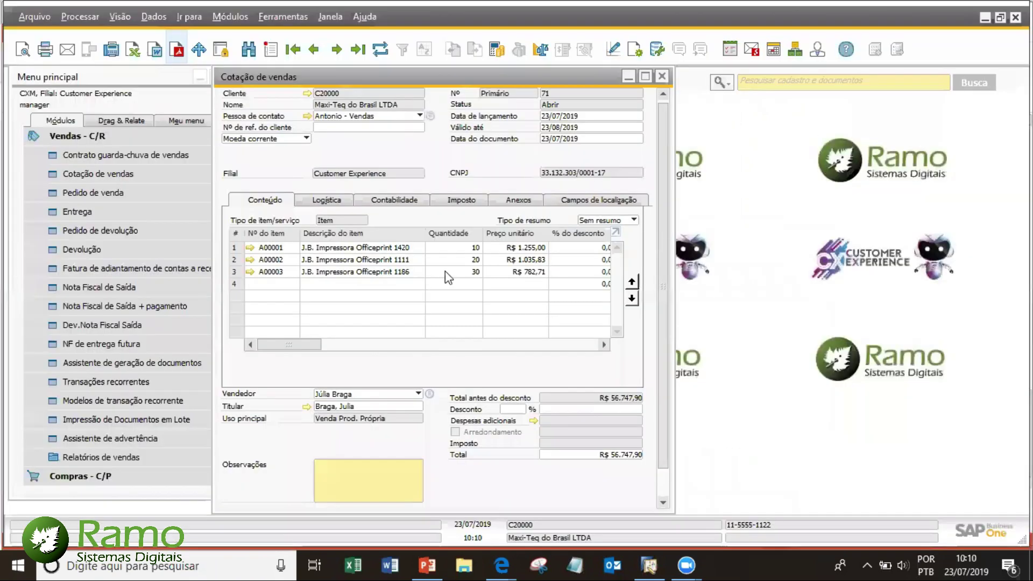
- Copy quotation 71 into a new Pedido de venda through Copiar para
drag(666, 183, 666, 383)
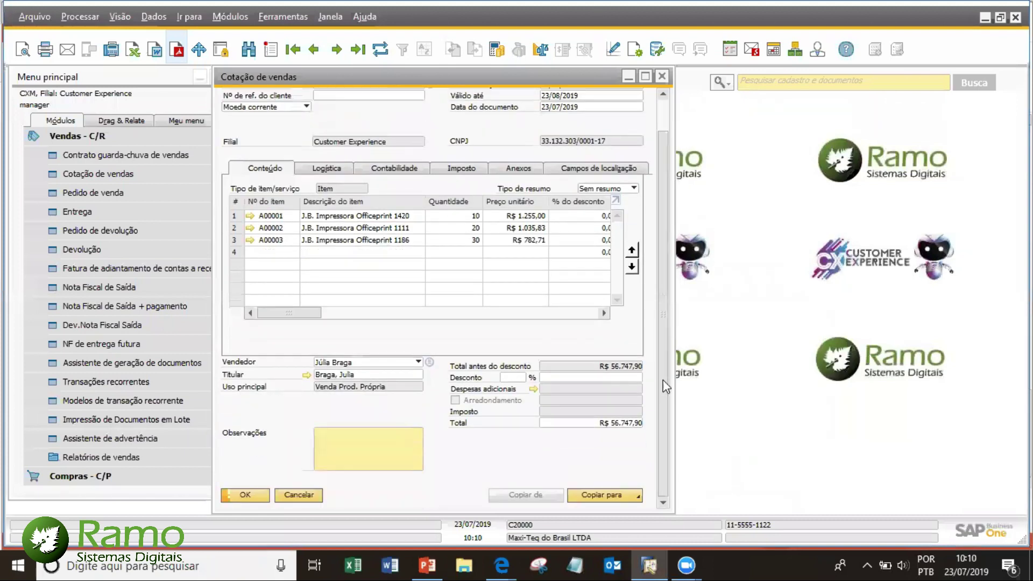
click(616, 497)
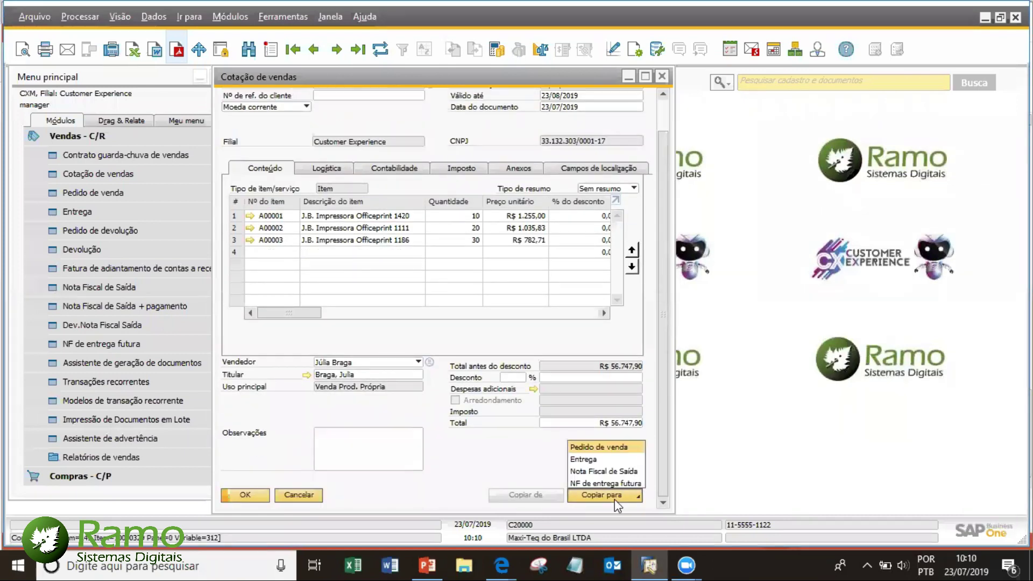
click(617, 449)
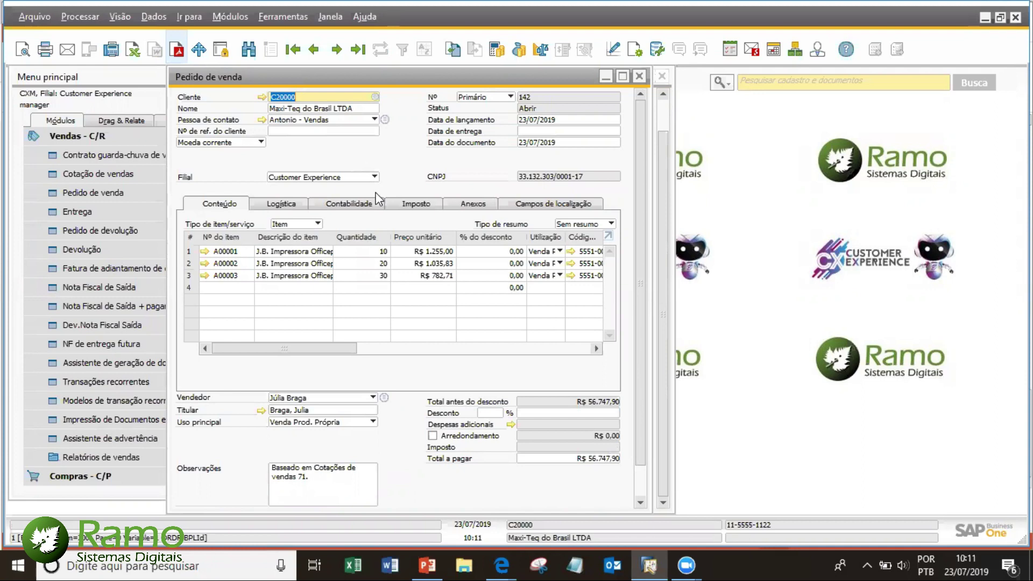
- Set the order's delivery date to 30/07/2019 and apply it to all lines
key(ctrl+Tab)
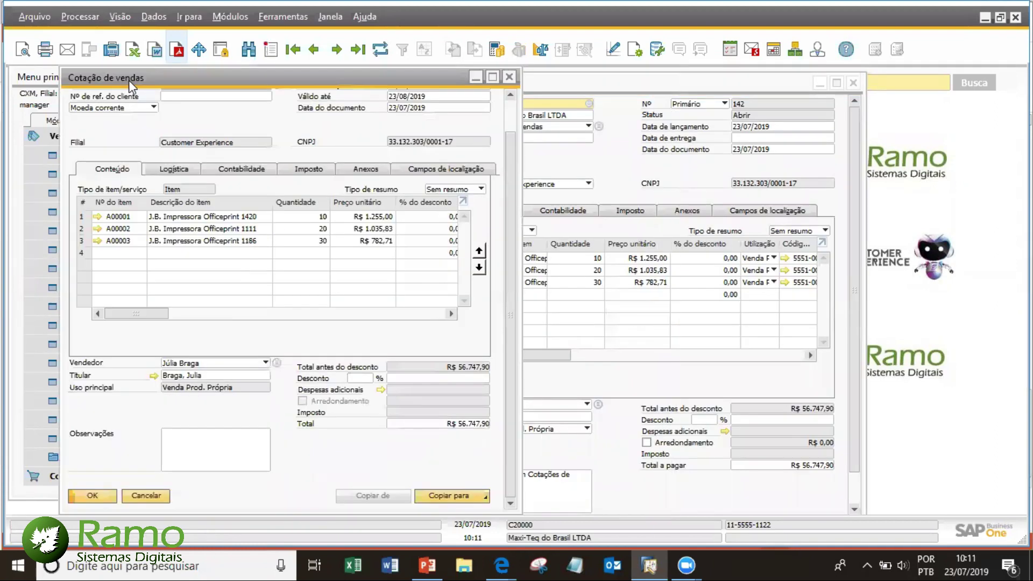
click(586, 86)
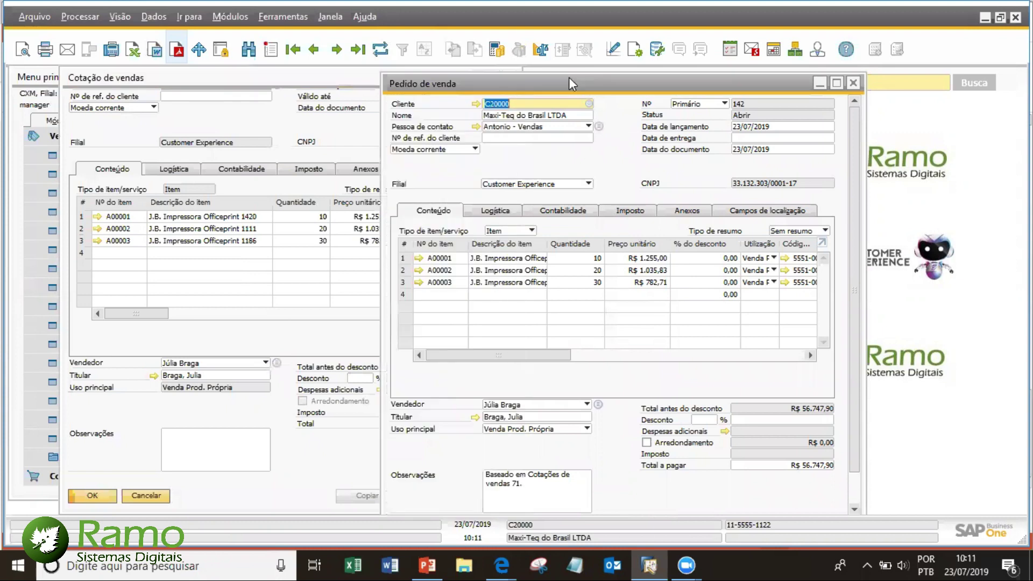
drag(570, 84, 563, 78)
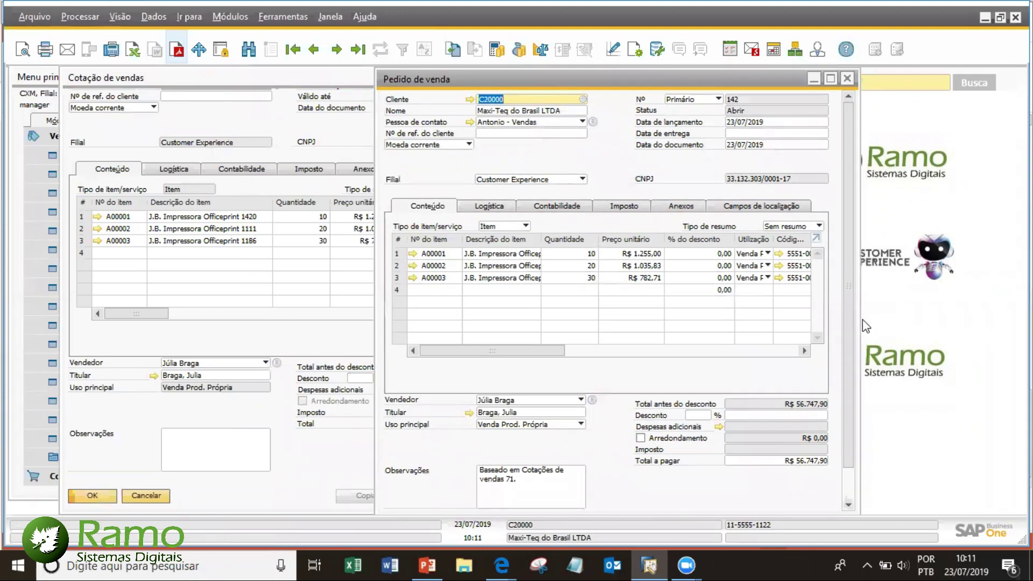
scroll(846, 313, down, 1)
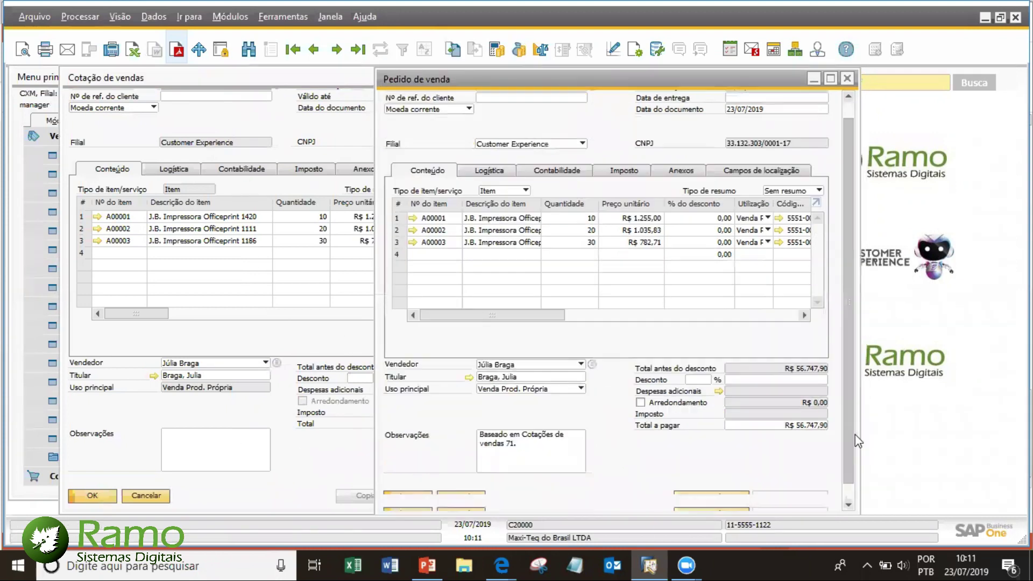
scroll(860, 339, up, 1)
click(766, 136)
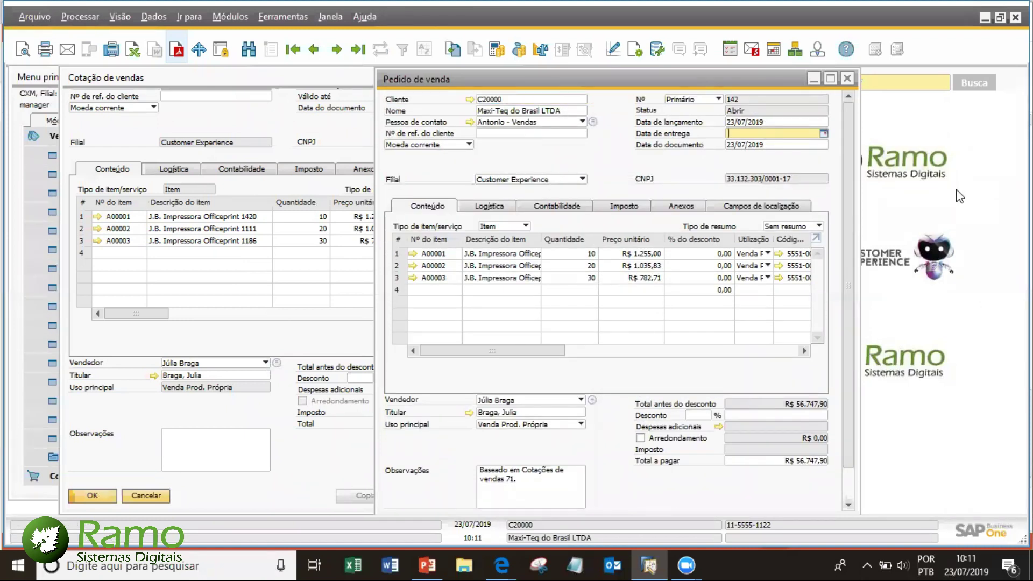
text(30)
key(Tab)
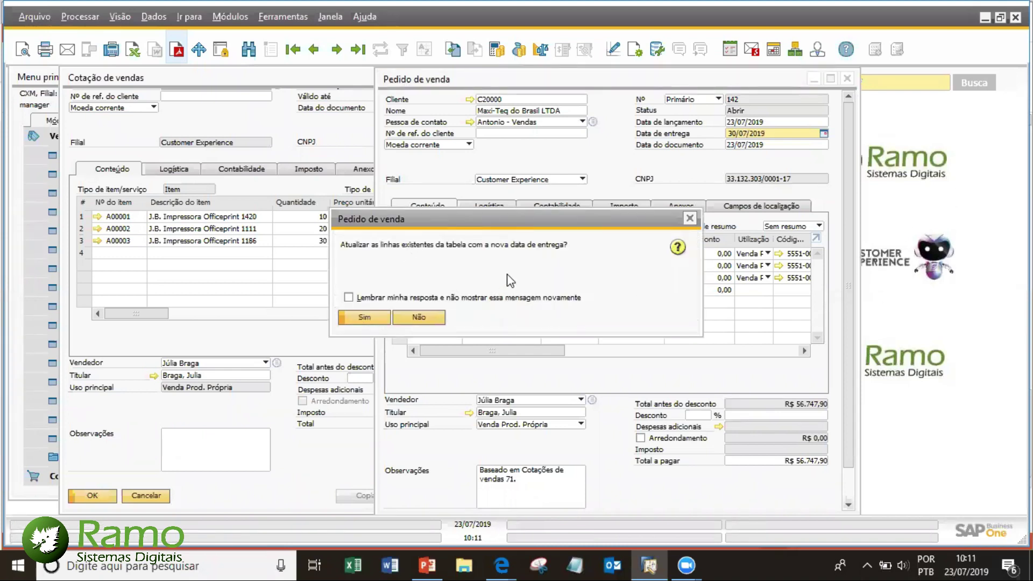
click(389, 317)
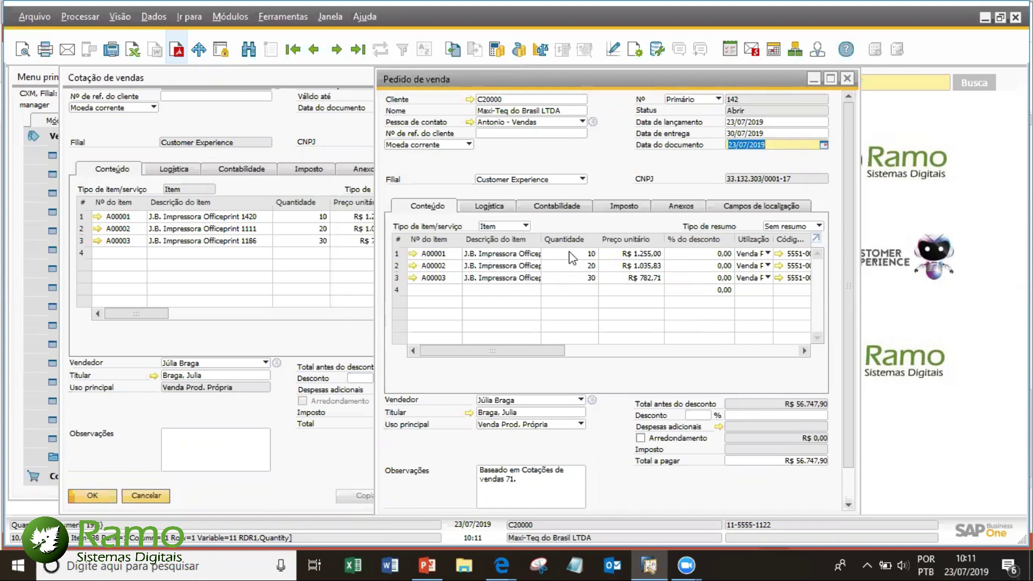
- Check the line quantities and delivery dates, then add sales order 142
click(571, 255)
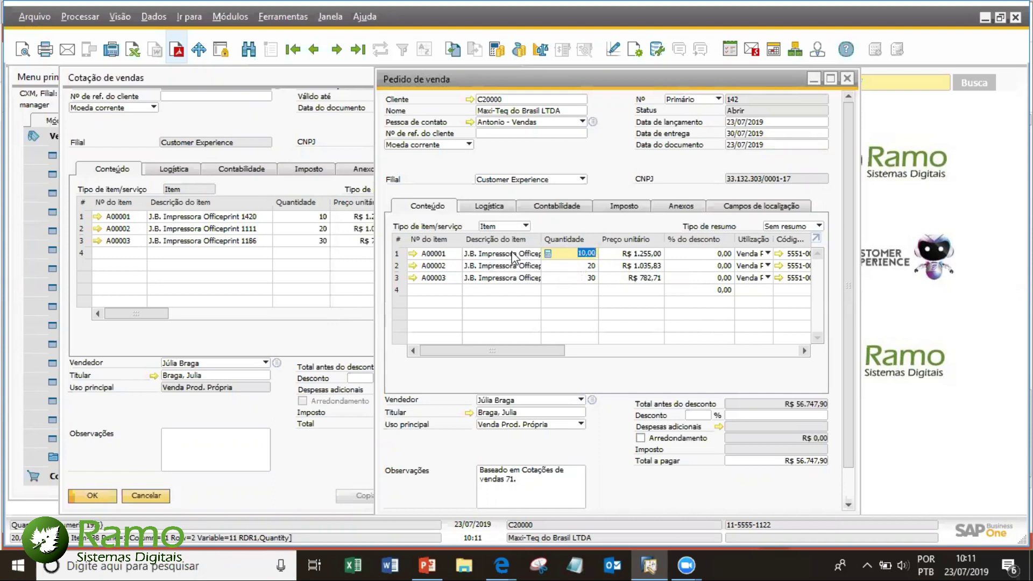
key(Down)
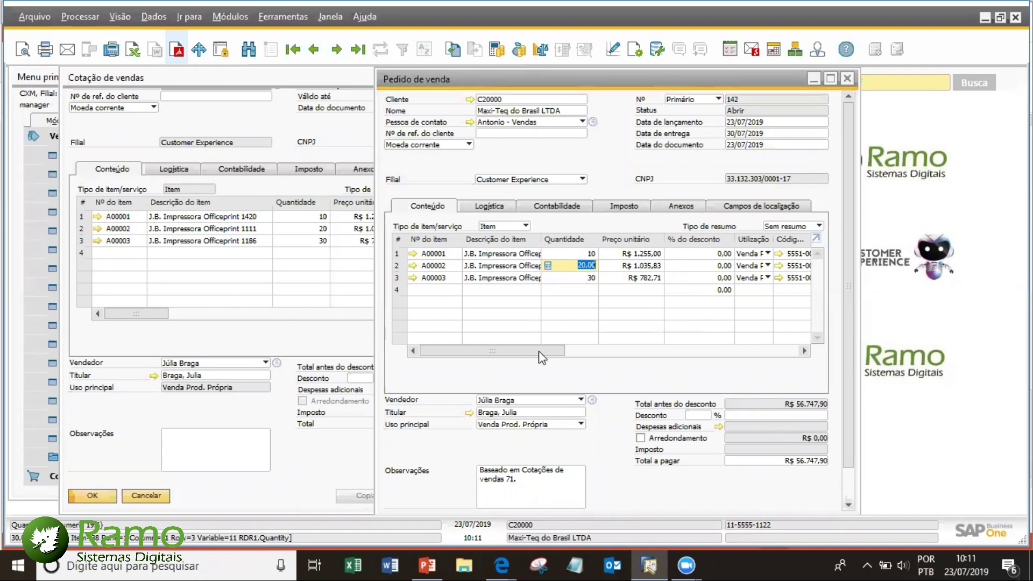
drag(538, 351, 818, 379)
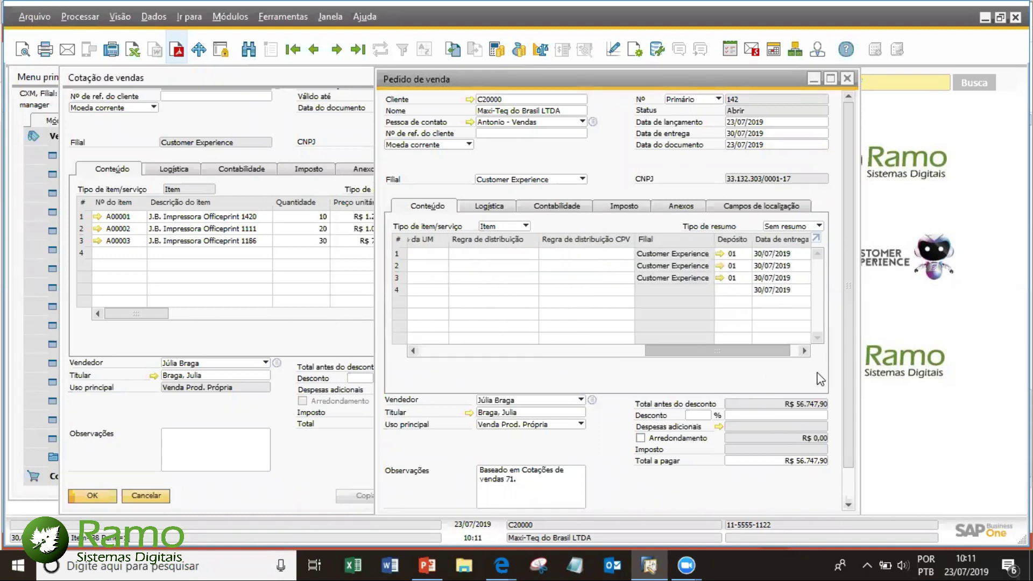
click(769, 279)
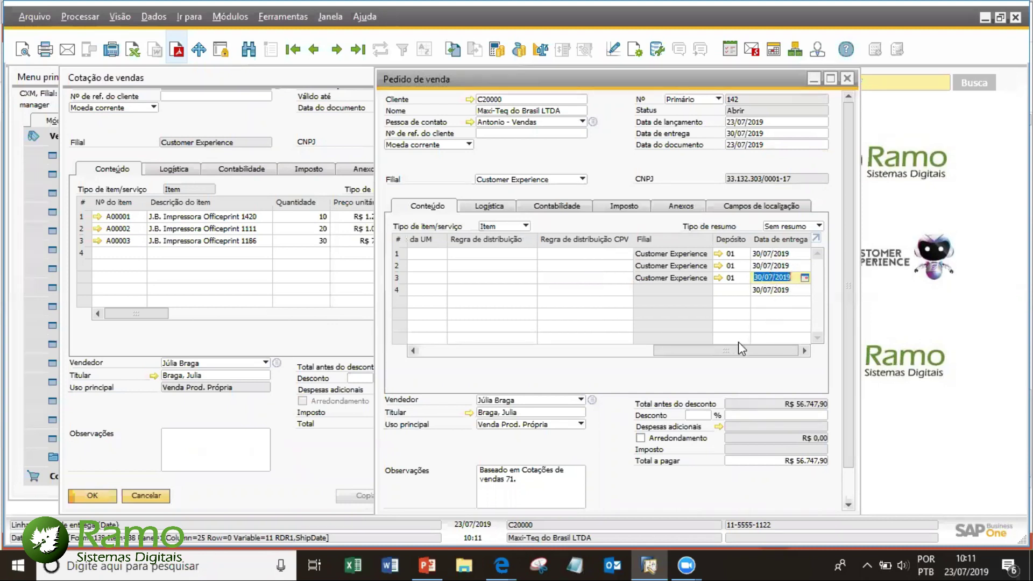
drag(741, 355, 506, 353)
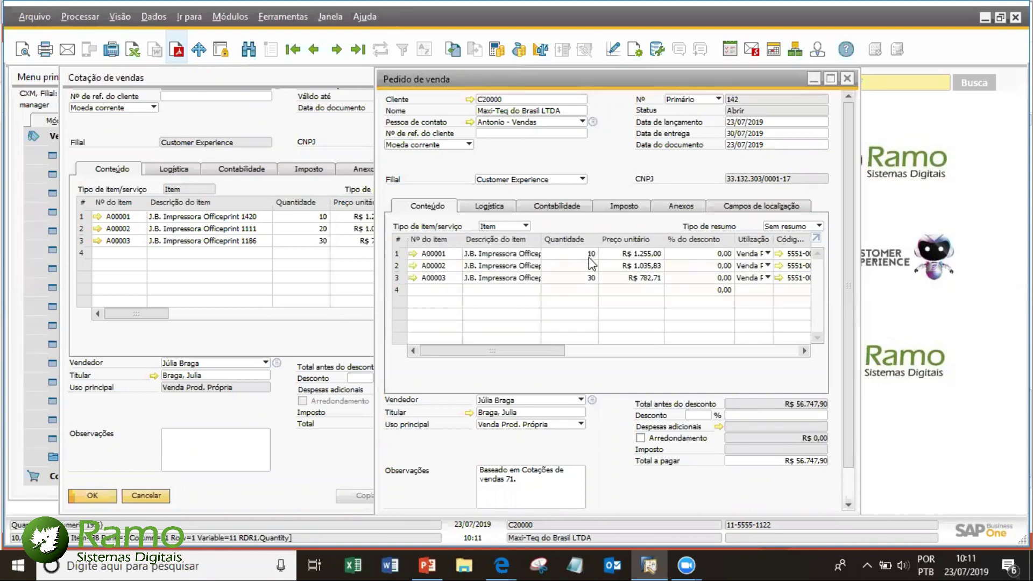
scroll(620, 239, down, 1)
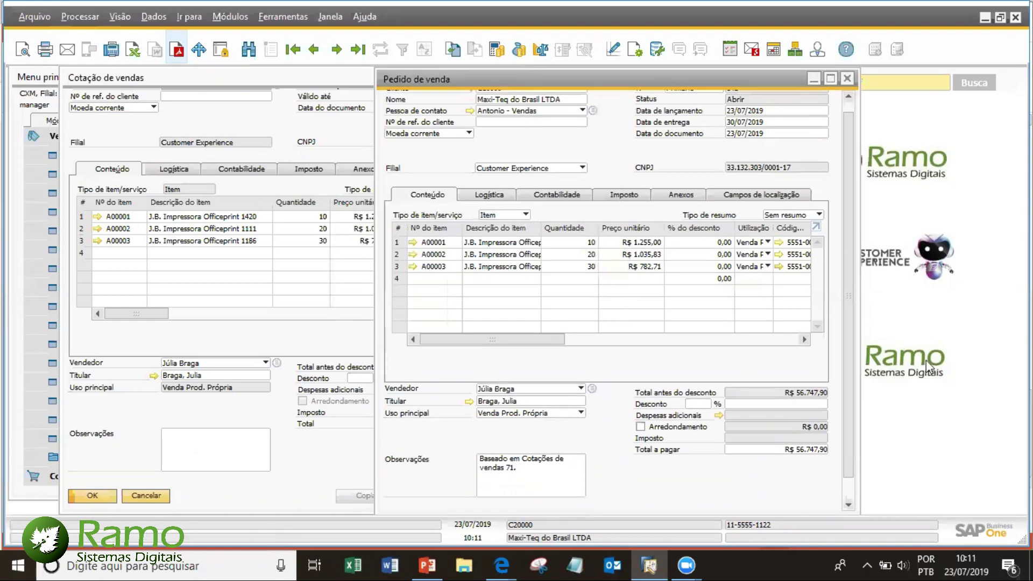
scroll(854, 375, down, 2)
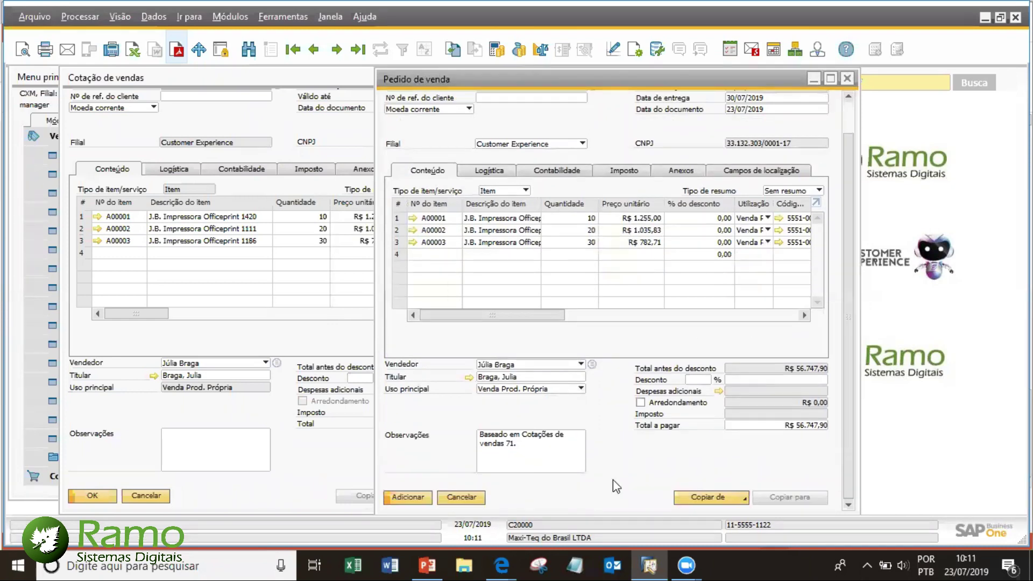
click(428, 498)
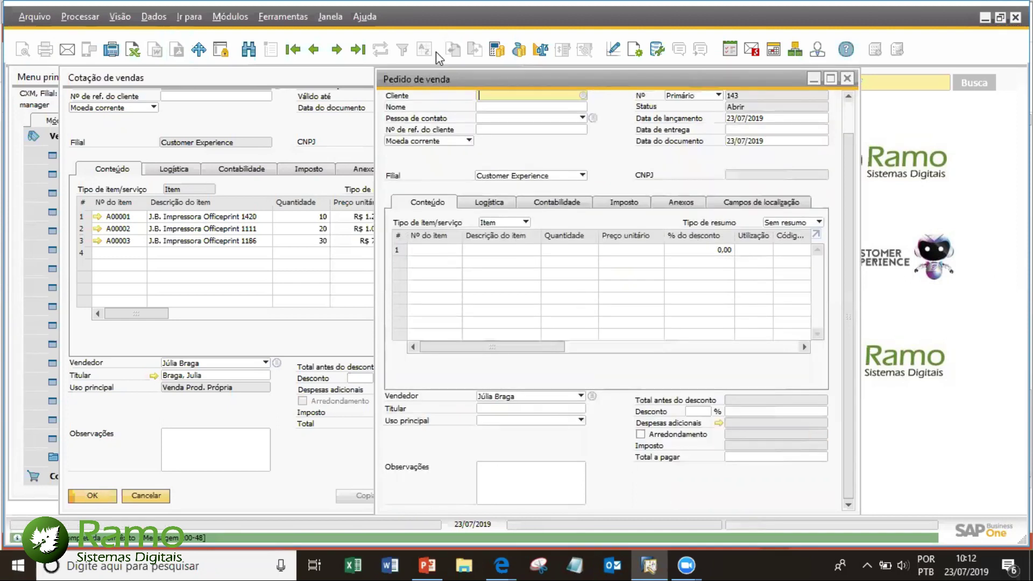
- Reopen sales order 142, close the old quotation window, and open its base quotation 71
click(359, 49)
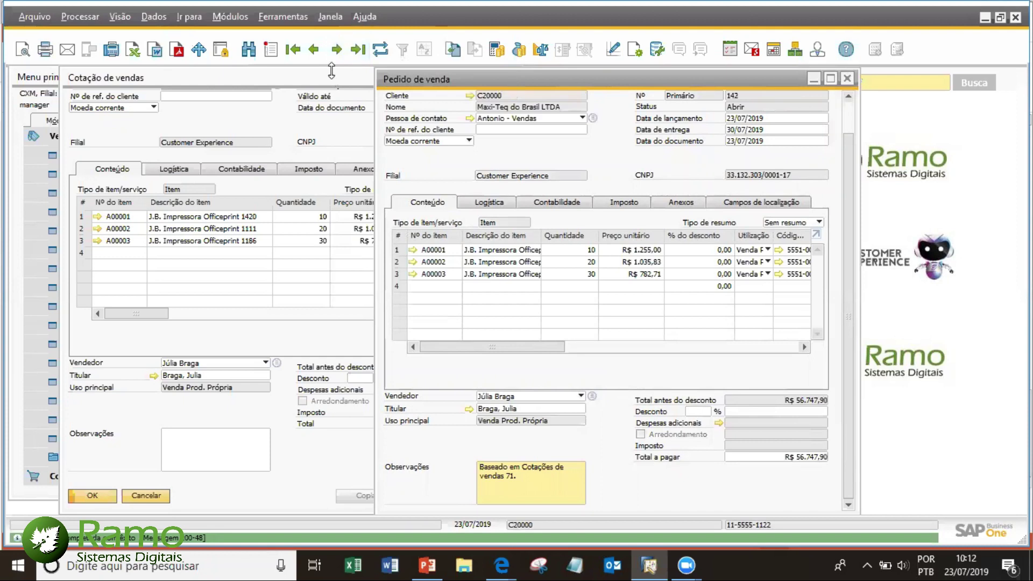
click(331, 76)
click(509, 76)
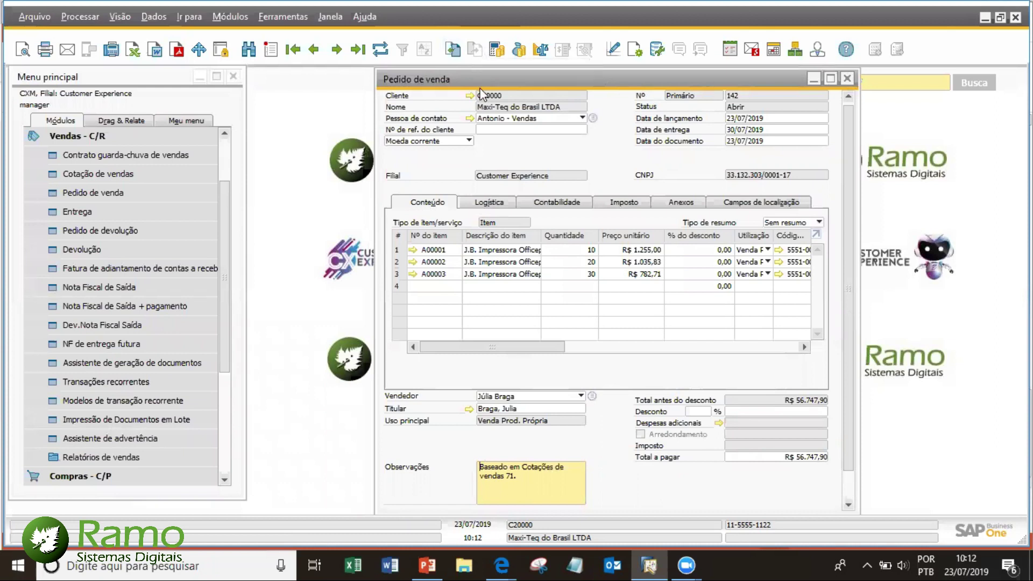
click(455, 49)
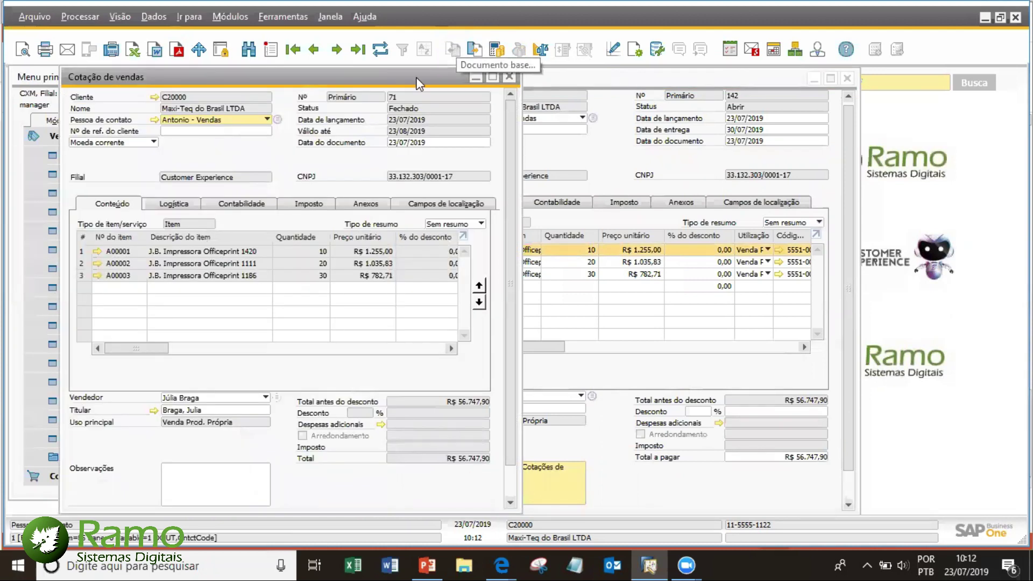
drag(348, 73, 342, 80)
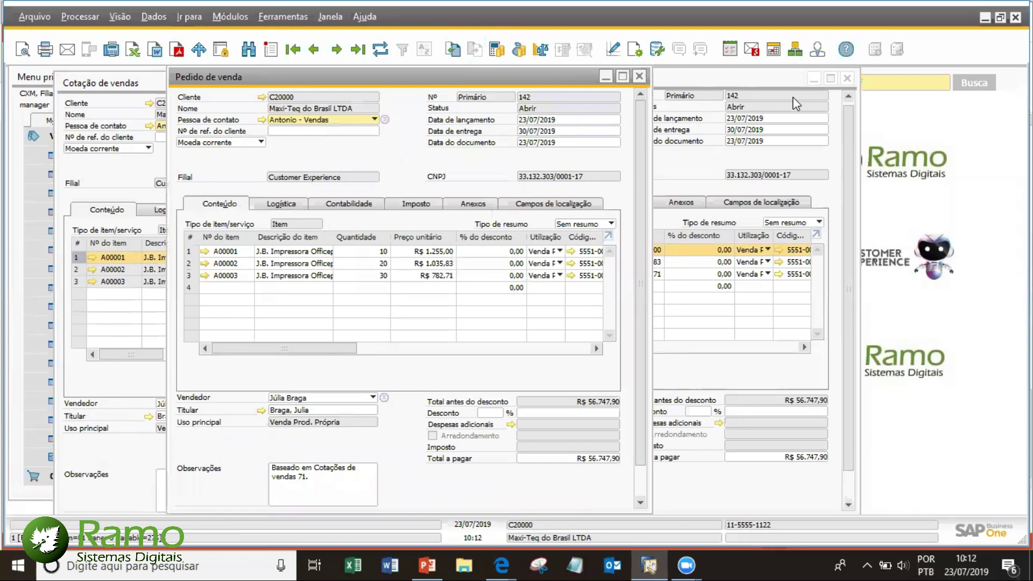
click(692, 126)
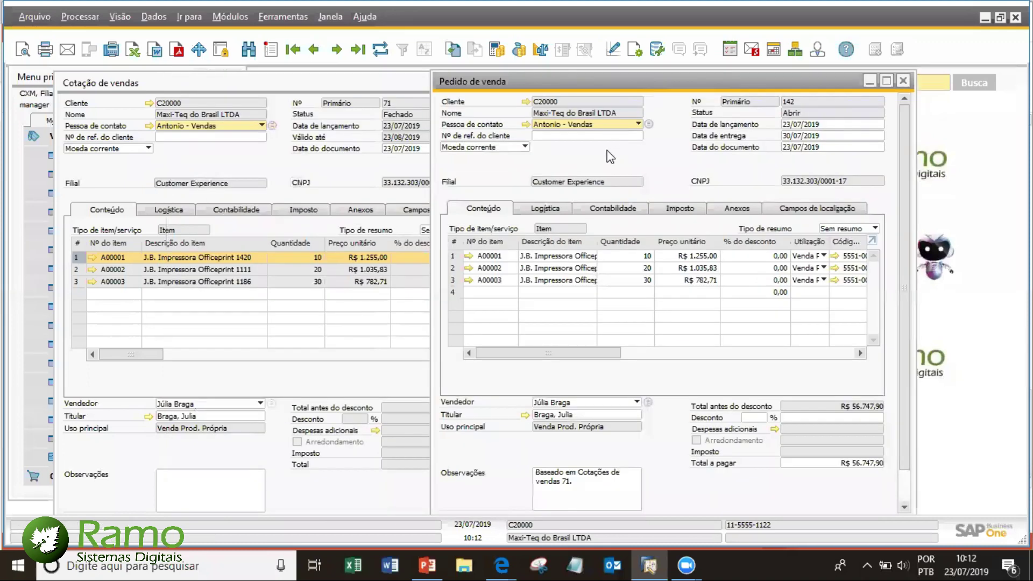
right_click(606, 152)
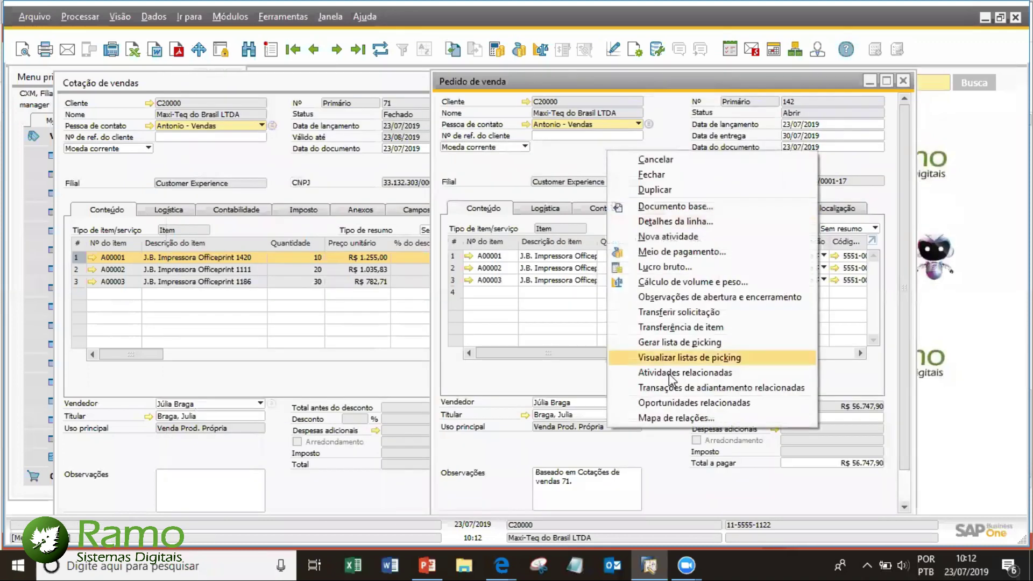
click(668, 419)
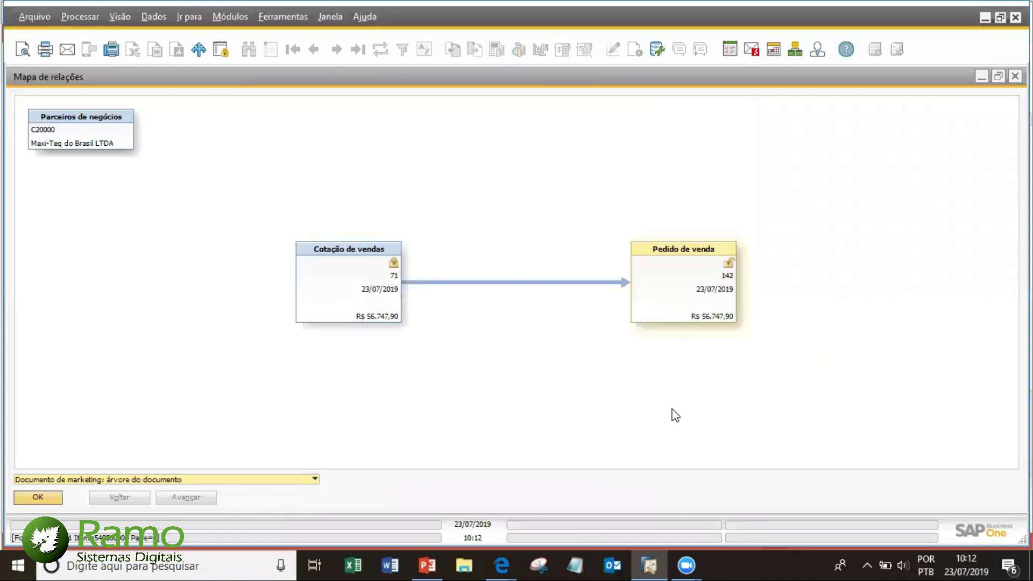
double_click(346, 297)
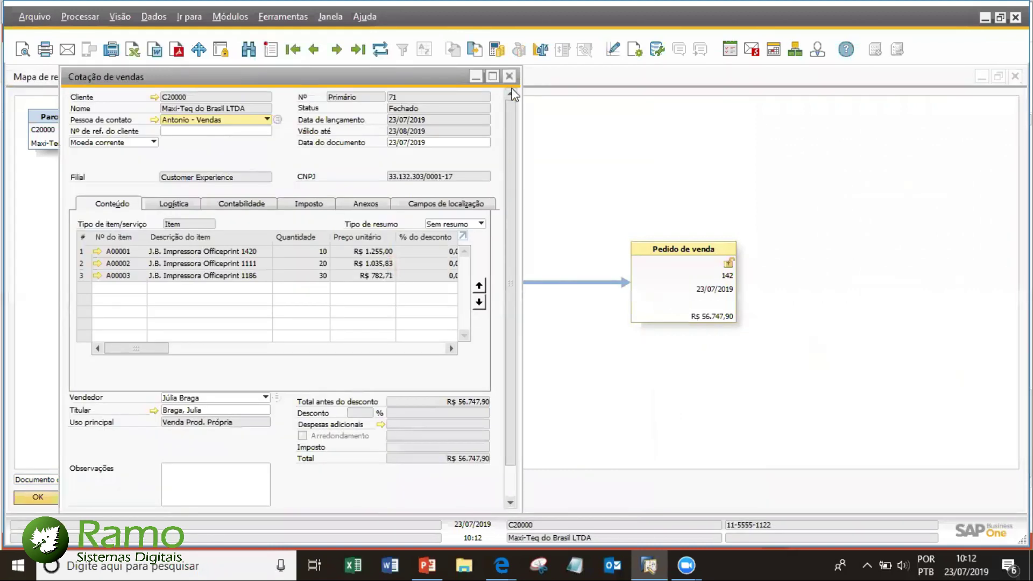
click(509, 76)
click(1016, 76)
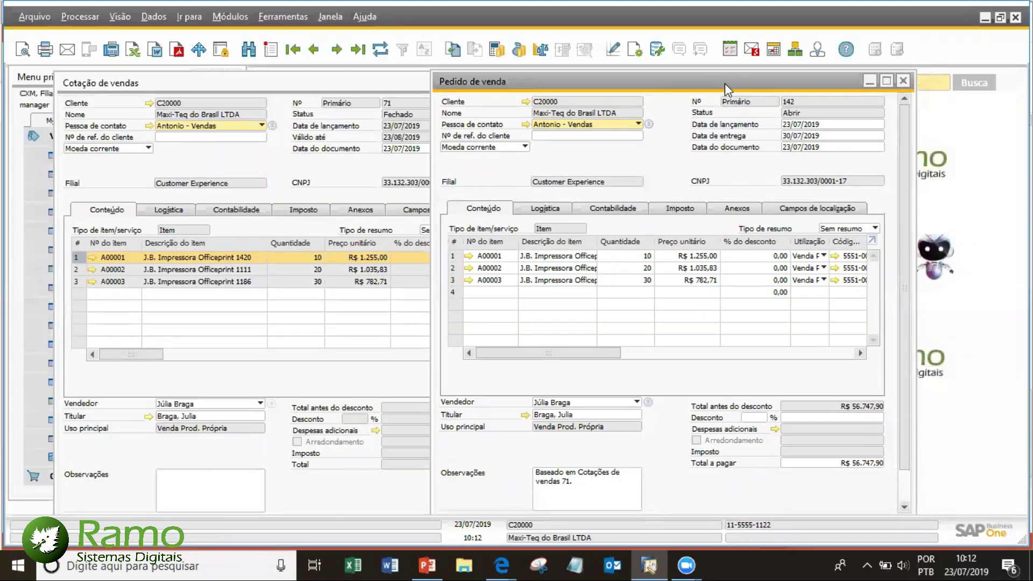
- Move the sales order 142 window left and list its Copiar para target documents
drag(725, 83, 605, 84)
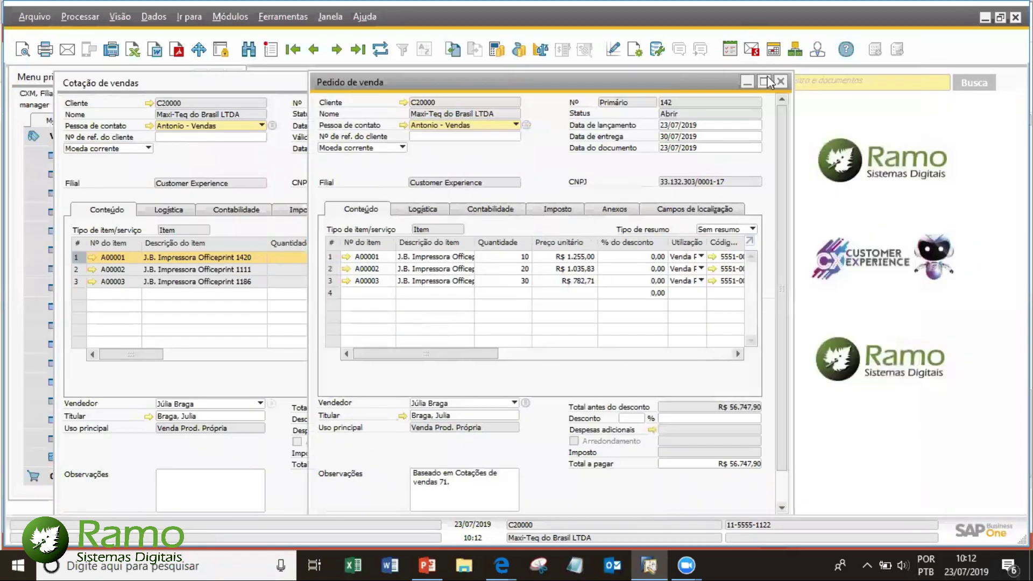
drag(787, 267, 787, 345)
click(713, 501)
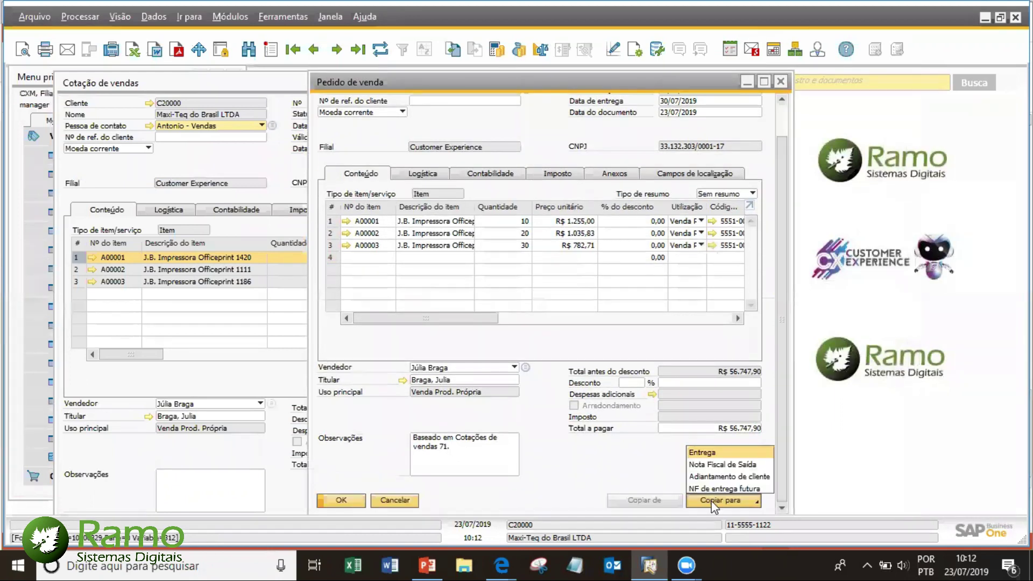
- Copy sales order 142 into the delivery and set its Incoterms field to 2
click(721, 455)
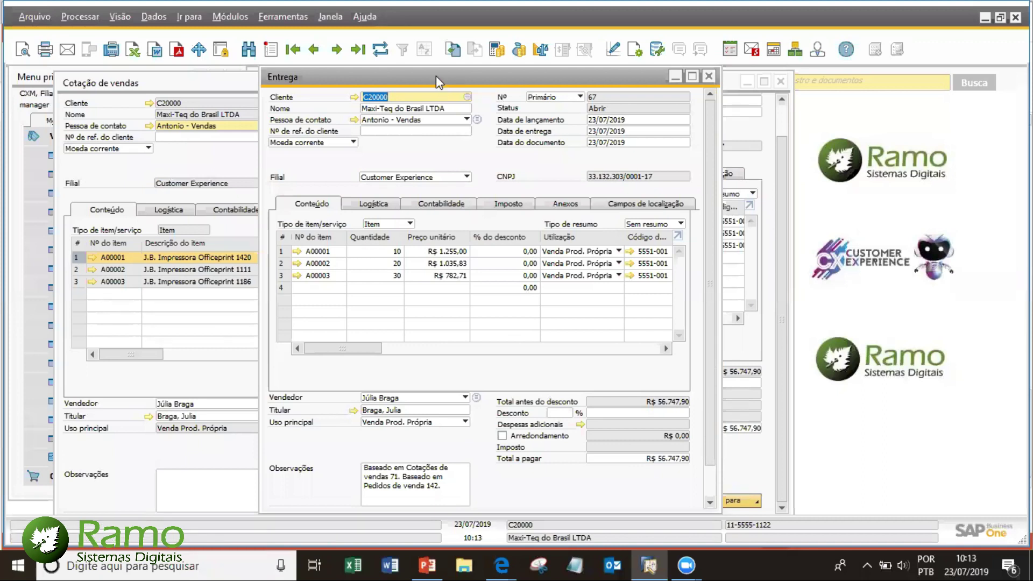
drag(436, 75, 595, 83)
click(661, 211)
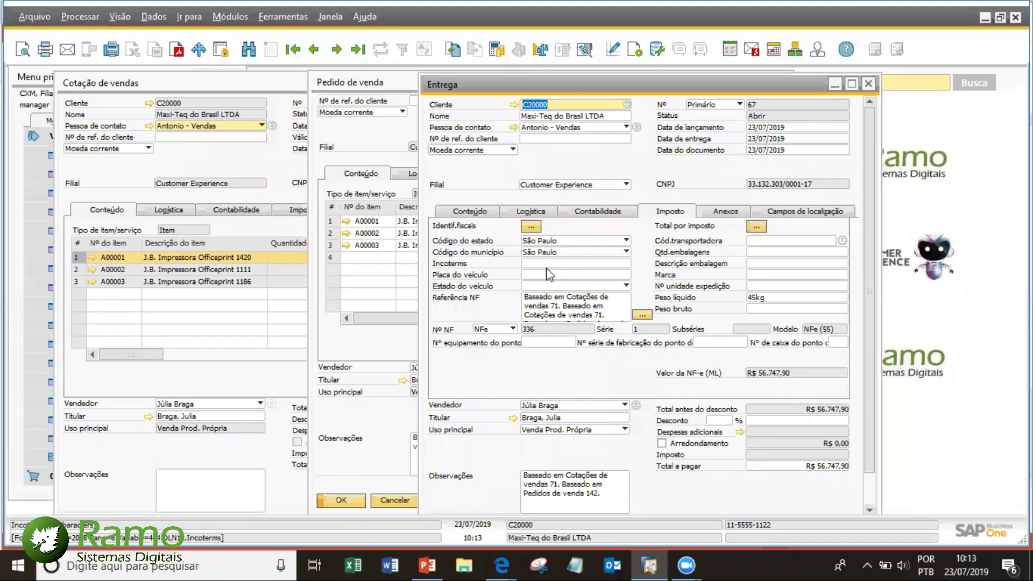
click(548, 264)
text(2)
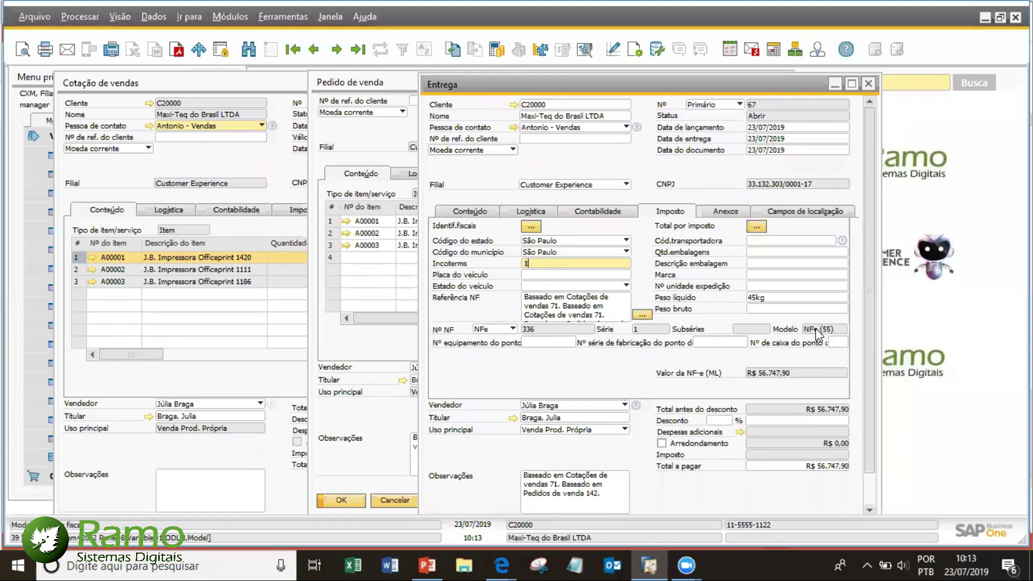
- Review the delivery's item lines and remarks, then add the delivery and confirm
click(470, 211)
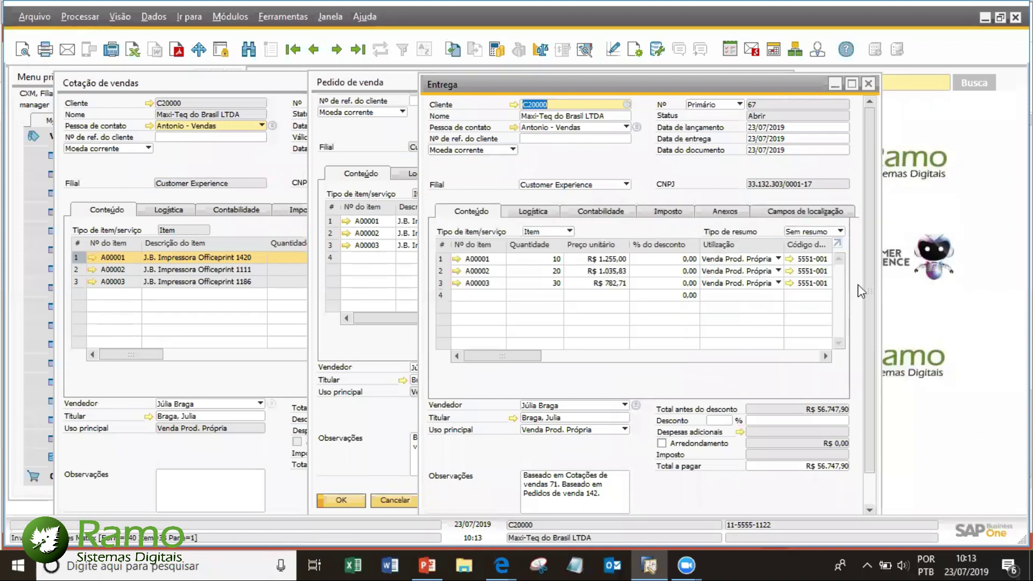
scroll(868, 377, down, 2)
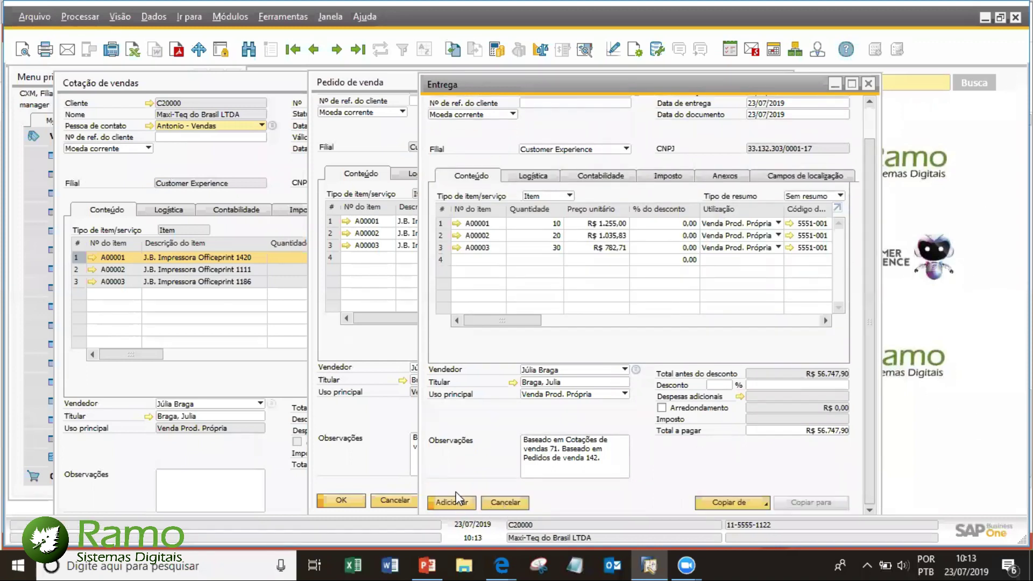
scroll(575, 398, up, 2)
scroll(509, 485, down, 2)
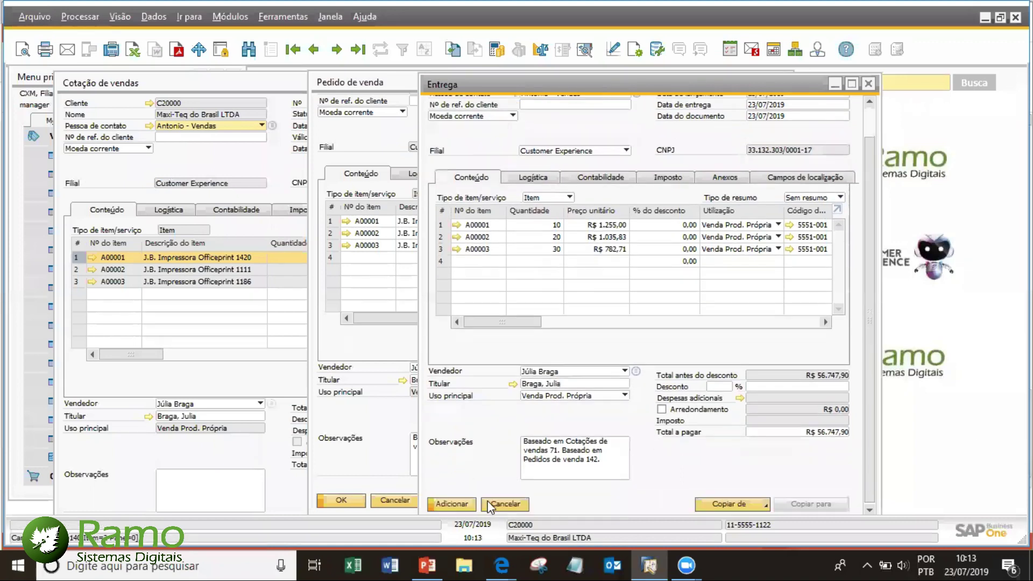
click(528, 451)
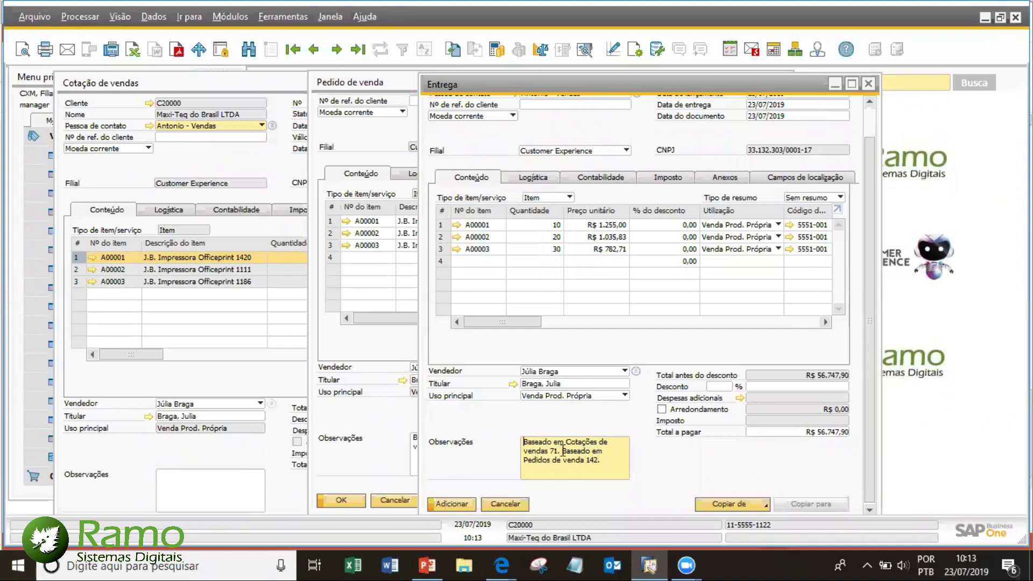
click(462, 506)
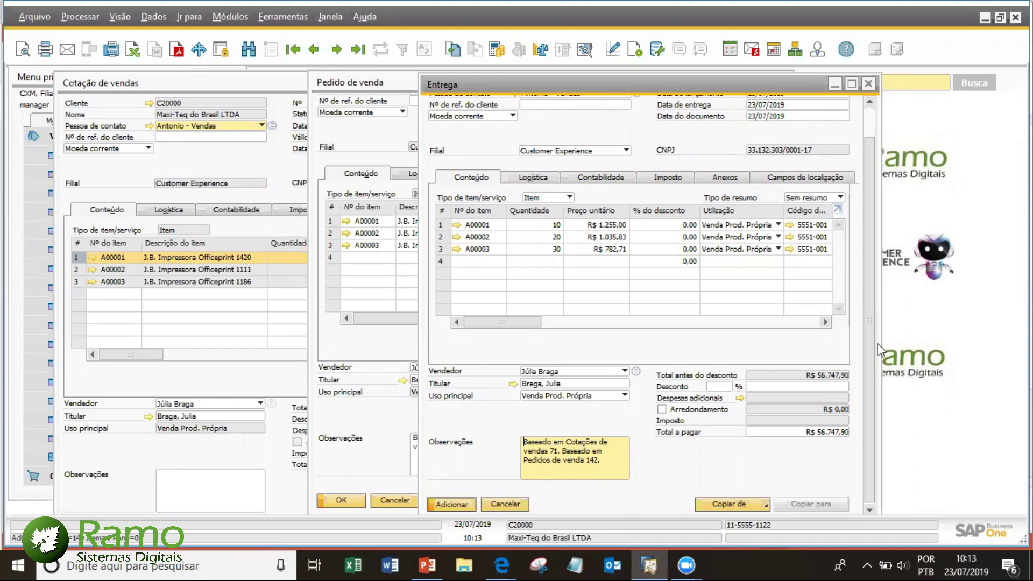
click(362, 302)
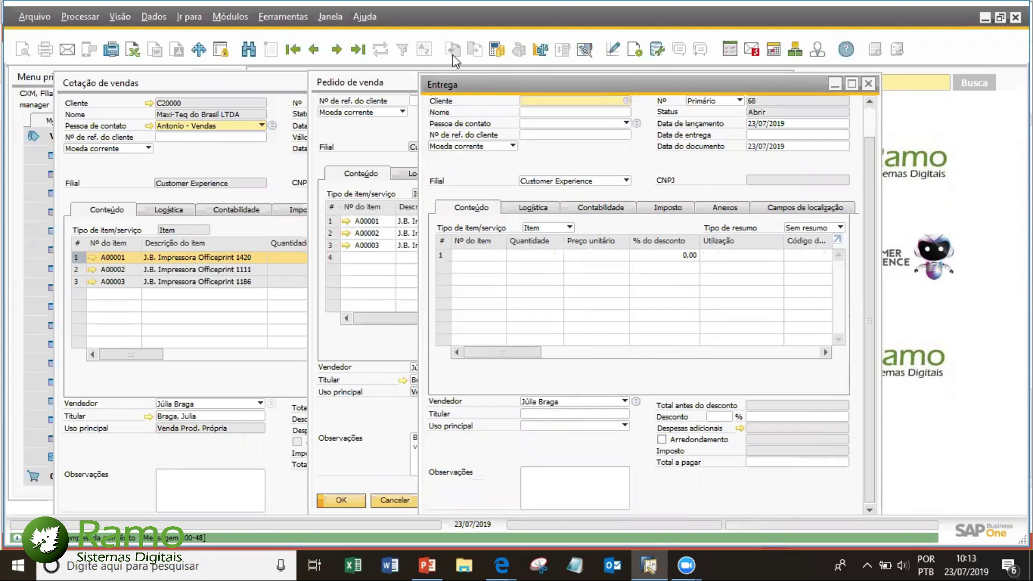
- Bring up saved delivery 67 and review its relationship map back to quotation 71
click(359, 49)
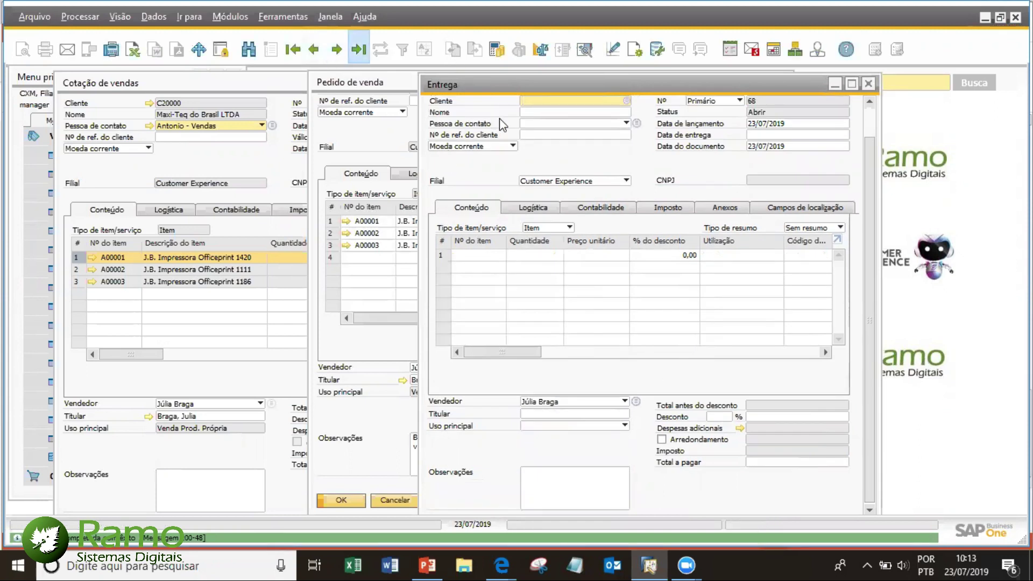
right_click(559, 161)
click(632, 403)
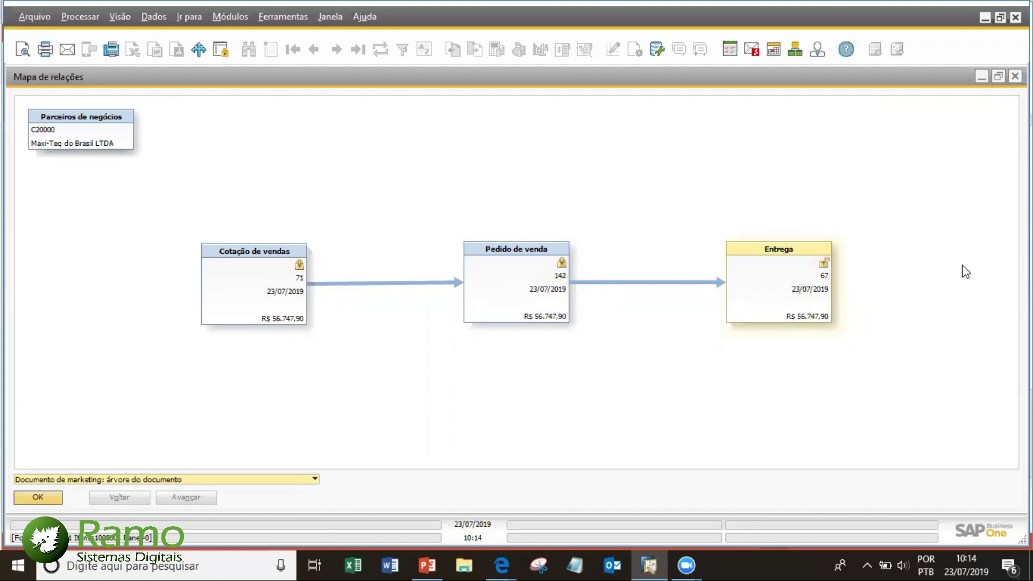
click(1016, 77)
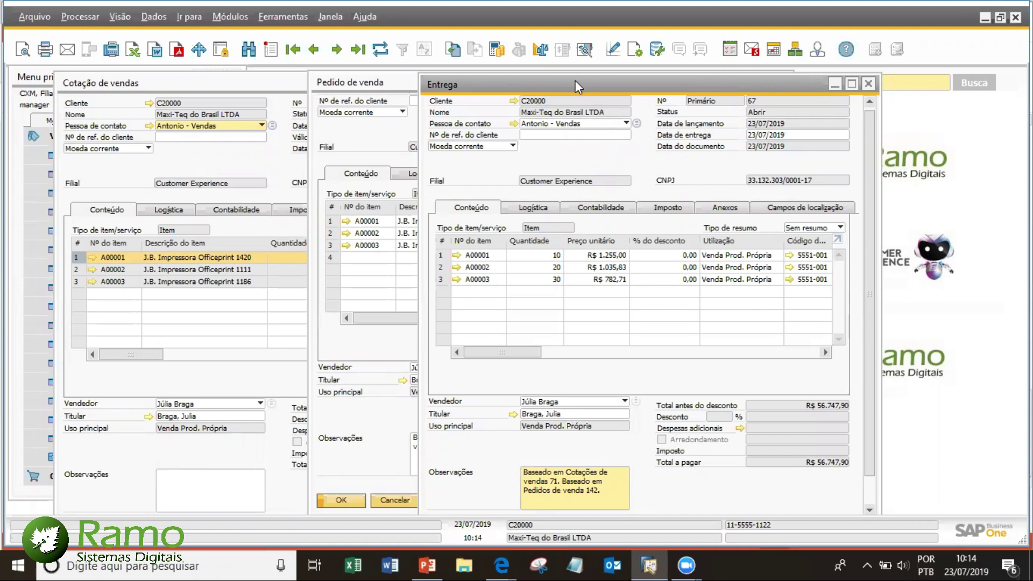
- Open the sales Open Items List report filtered to open goods deliveries
click(27, 97)
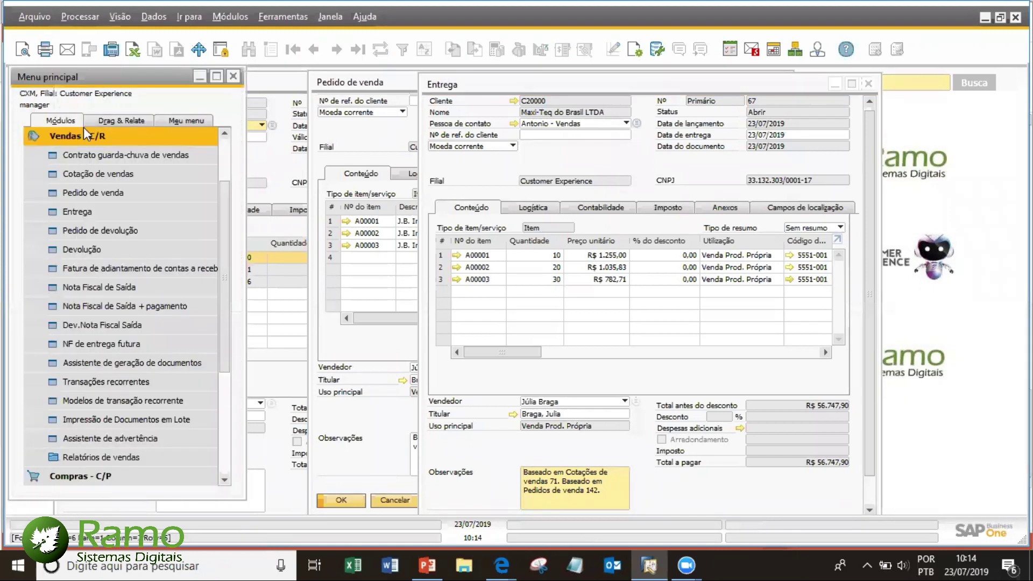
click(101, 456)
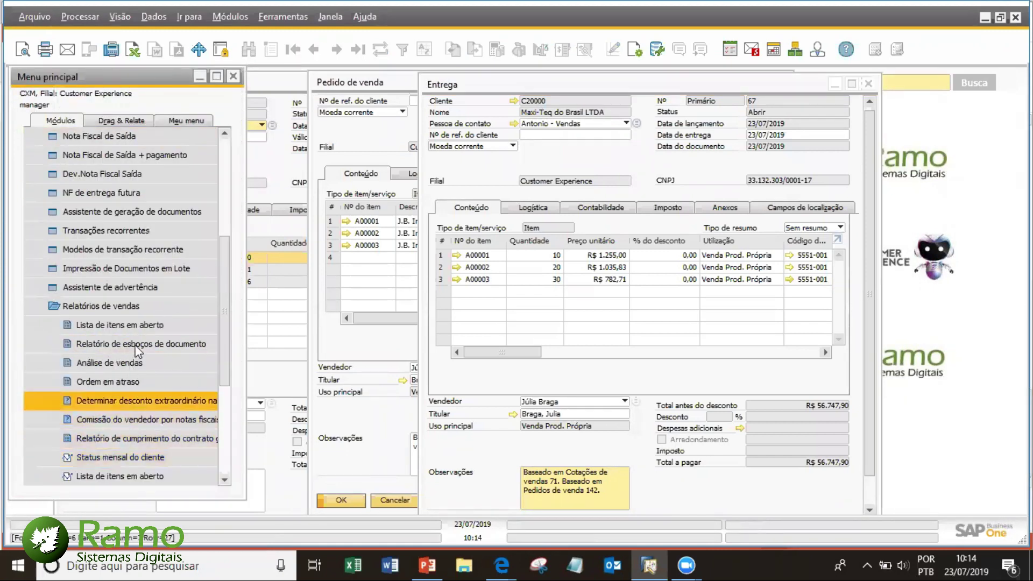
click(141, 326)
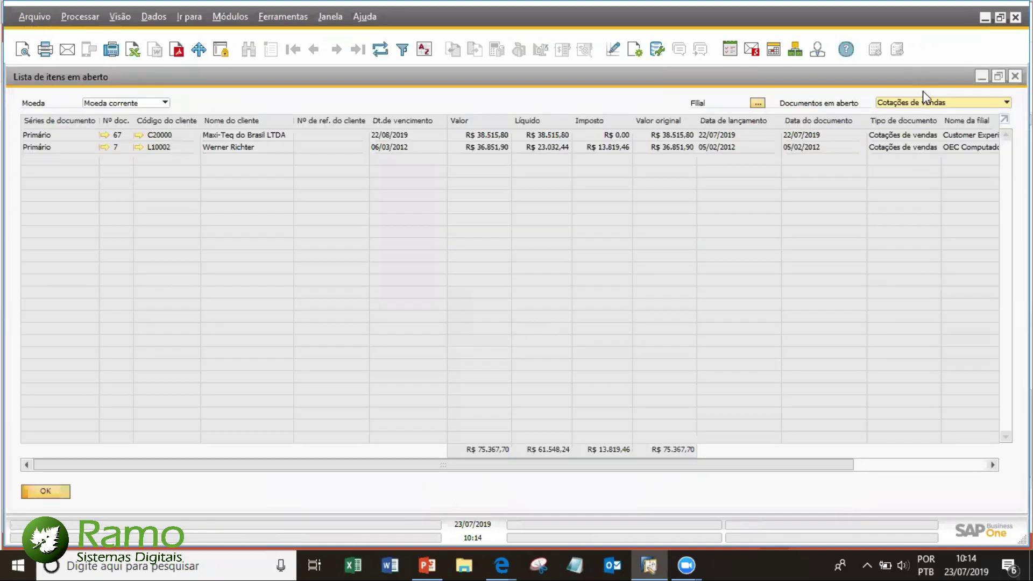
click(925, 102)
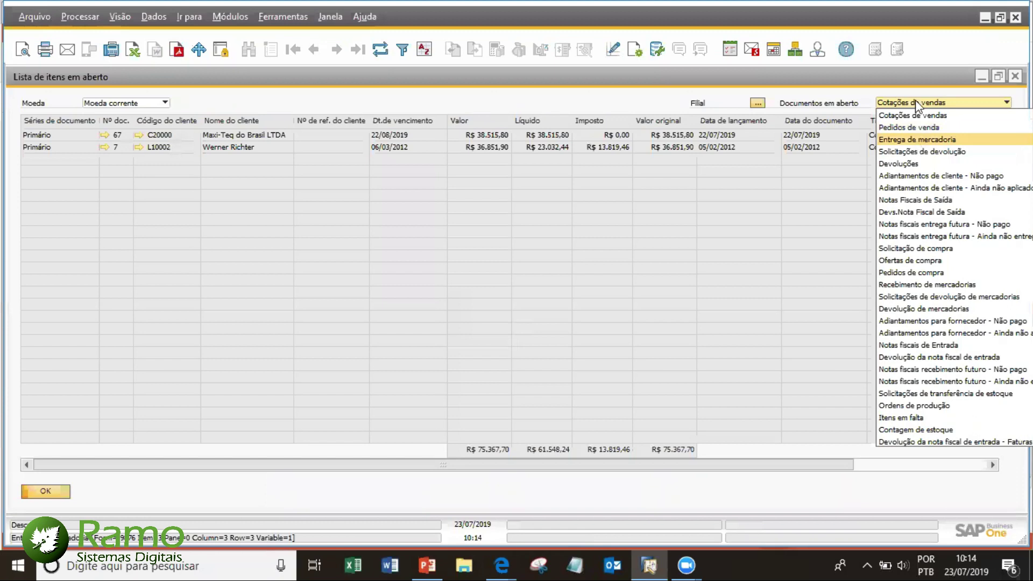
click(918, 140)
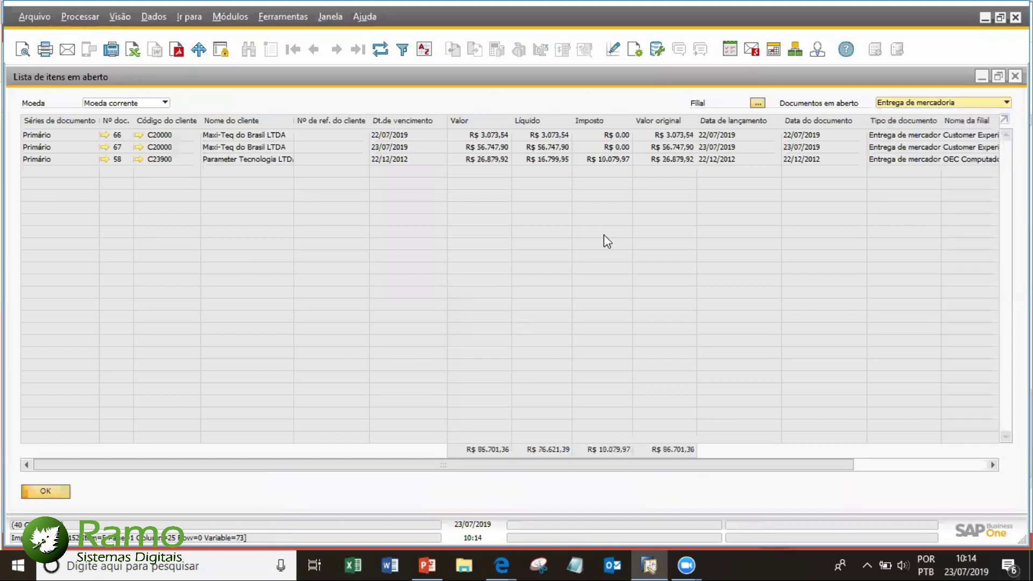
- Maximize the open deliveries list and open delivery 67 from it
click(289, 147)
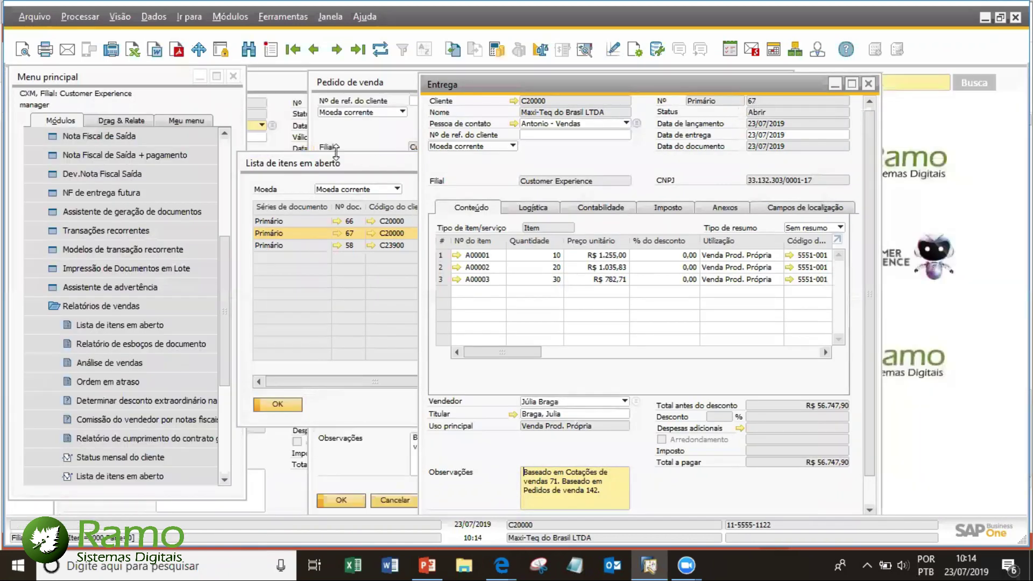
click(357, 166)
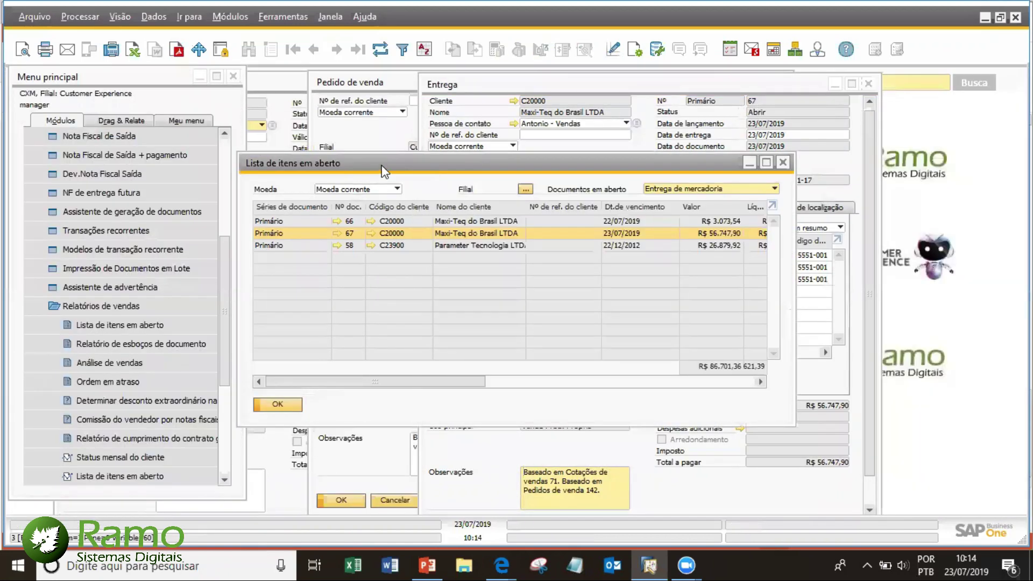
double_click(499, 162)
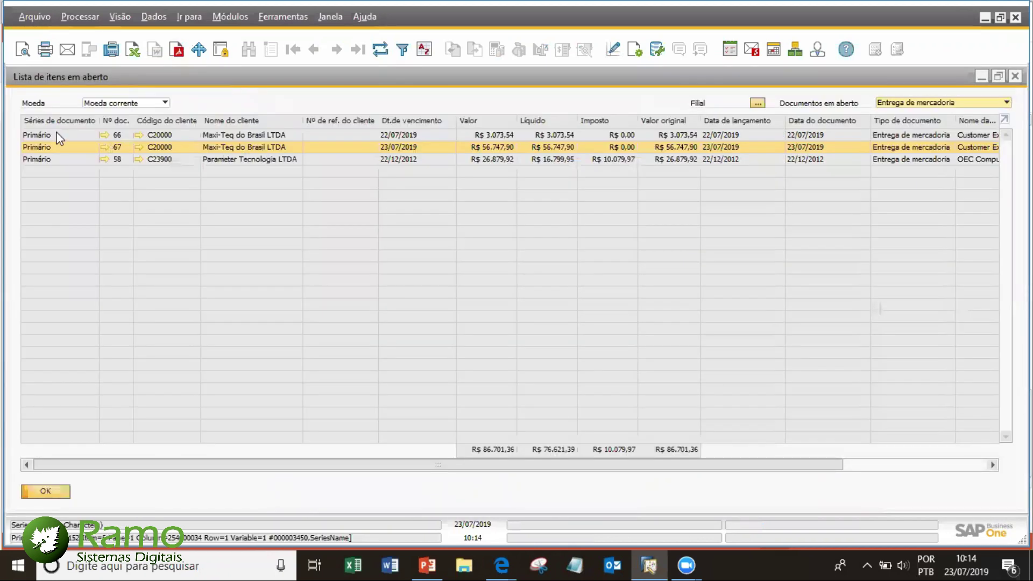
click(105, 147)
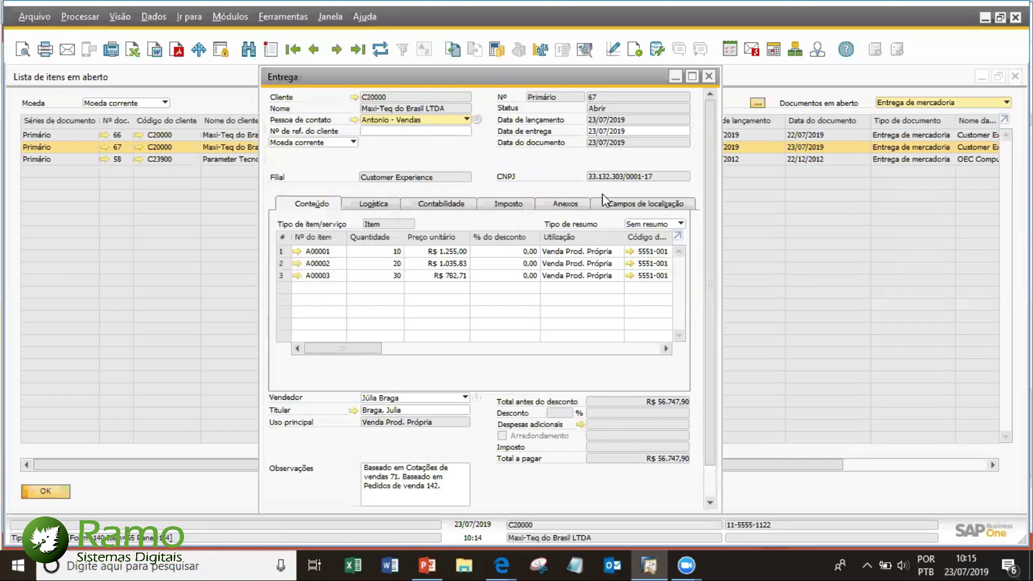
scroll(603, 186, down, 2)
scroll(708, 228, down, 1)
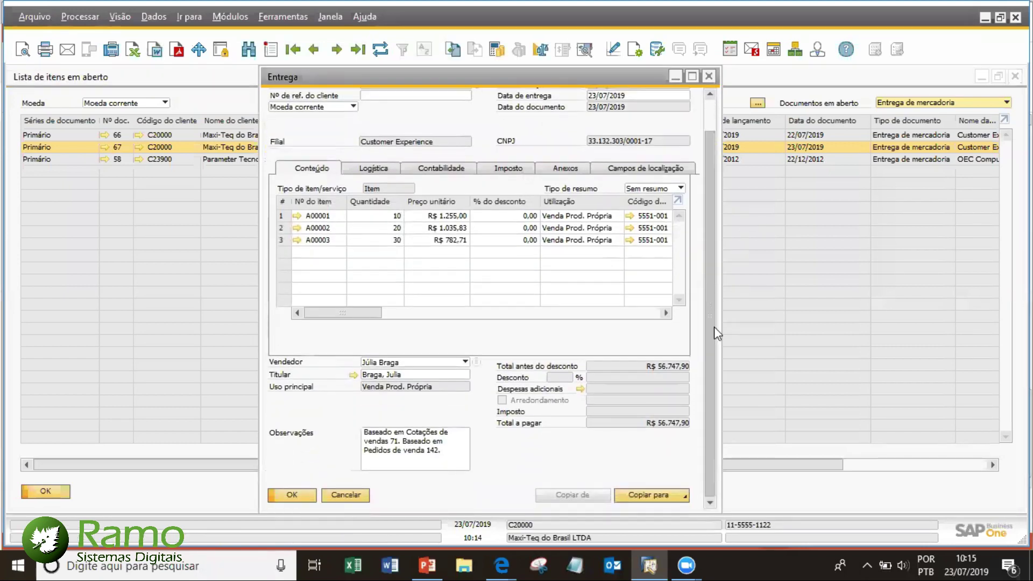
click(661, 496)
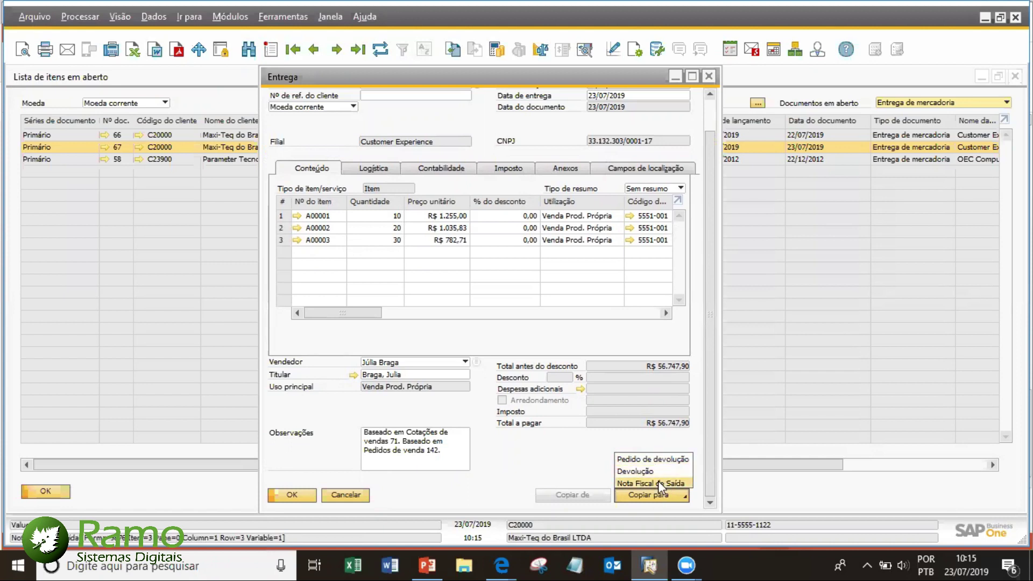
click(661, 483)
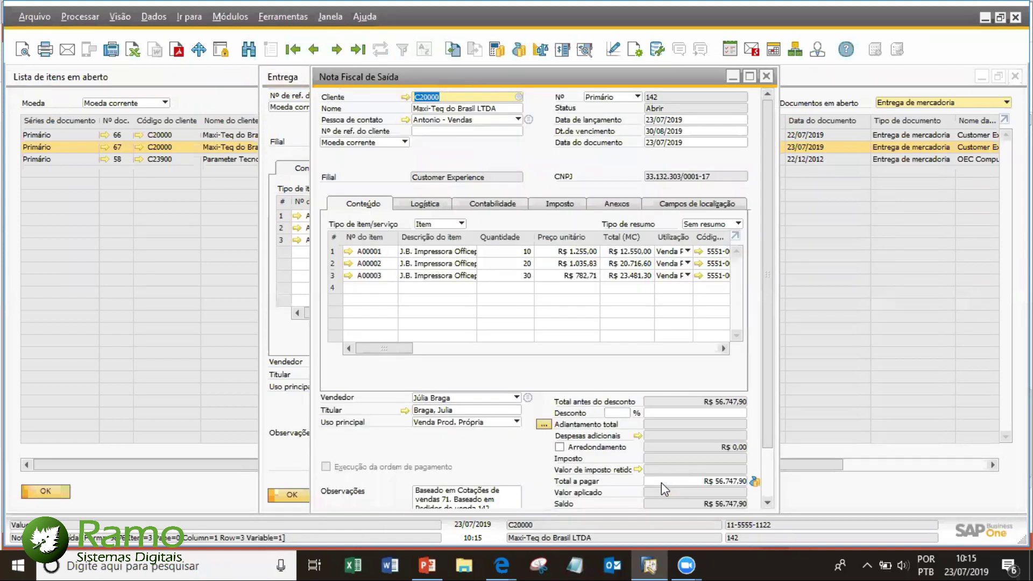
drag(527, 73, 626, 76)
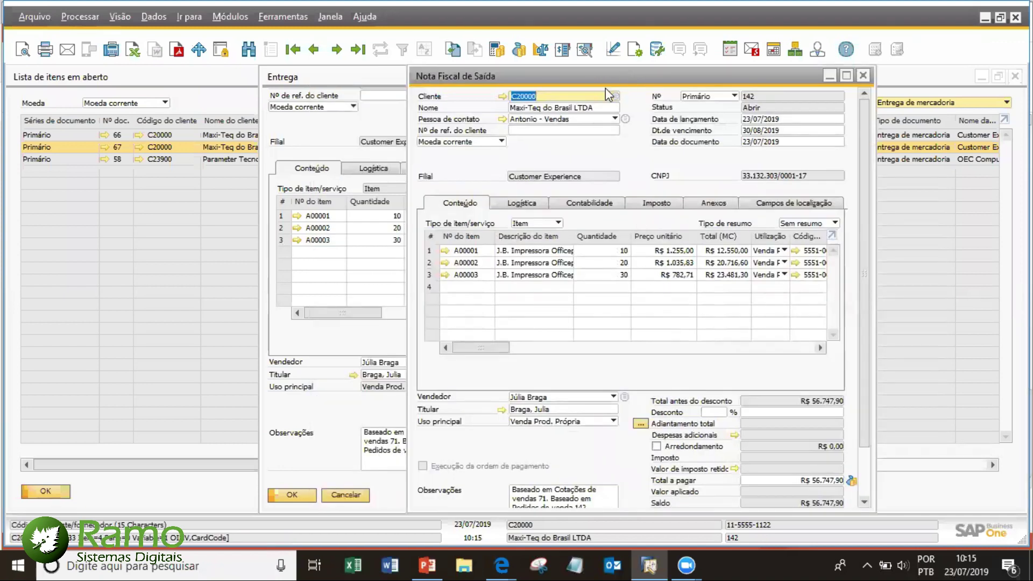
drag(597, 73, 749, 121)
double_click(678, 74)
double_click(675, 76)
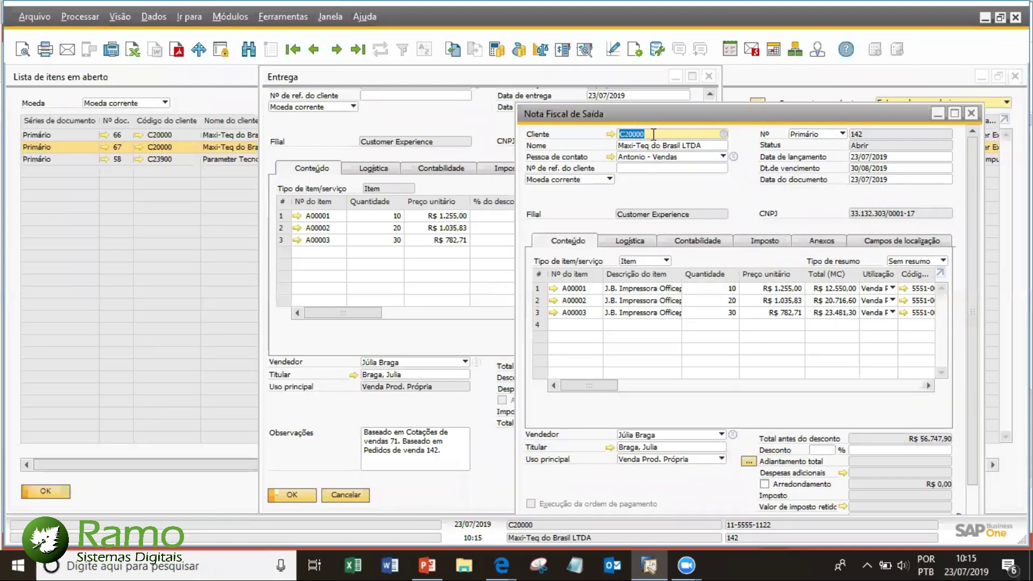
click(658, 146)
key(ctrl+c)
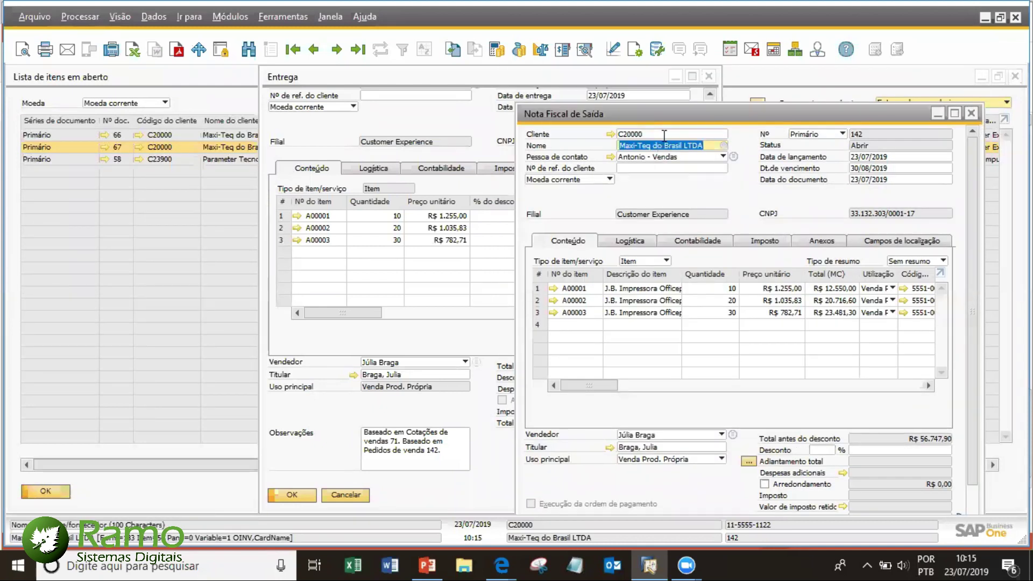
click(971, 113)
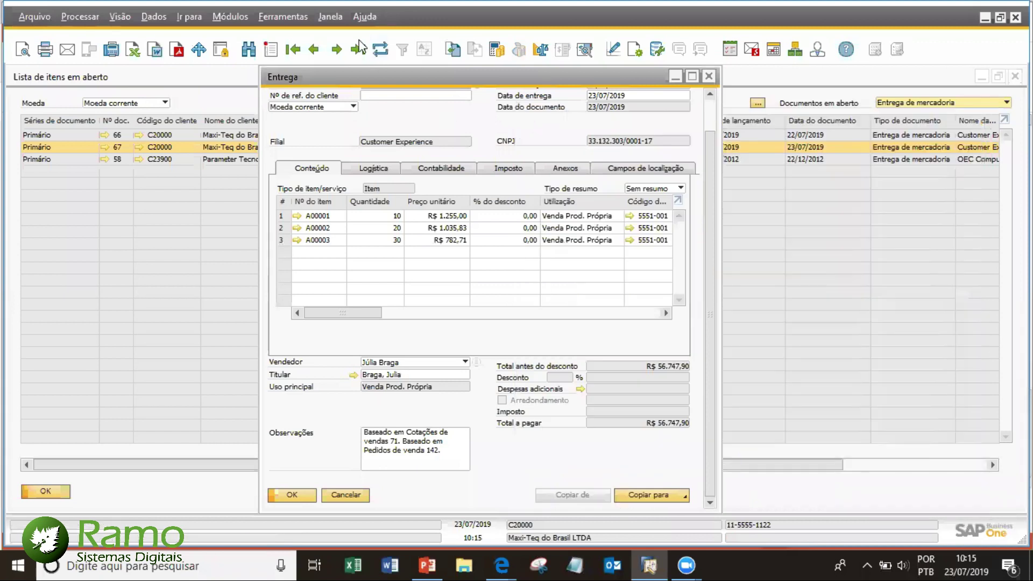
- Start a new outgoing invoice for customer Maxi-Teq do Brasil LTDA
click(231, 16)
mouse_move(268, 101)
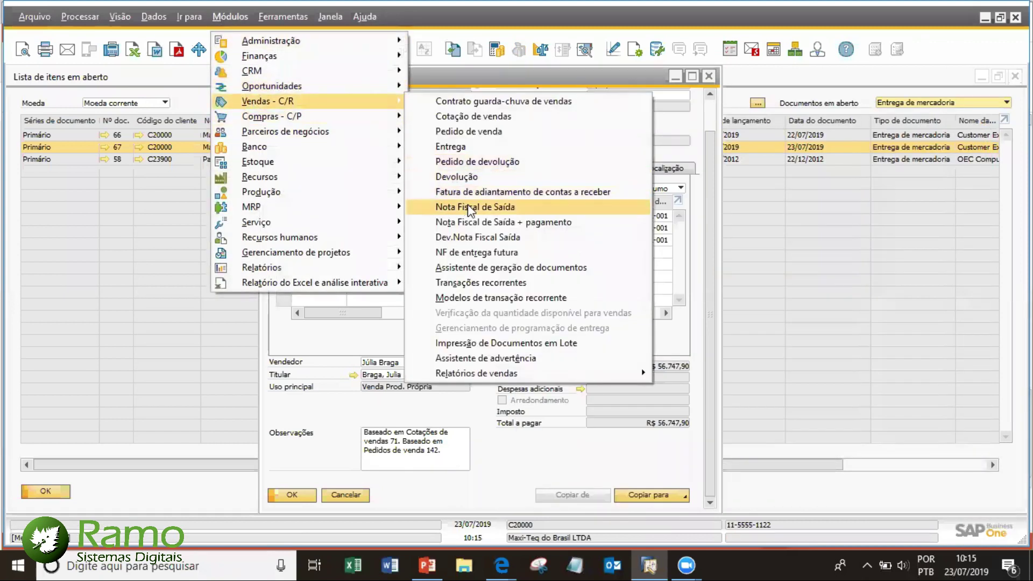
key(Escape)
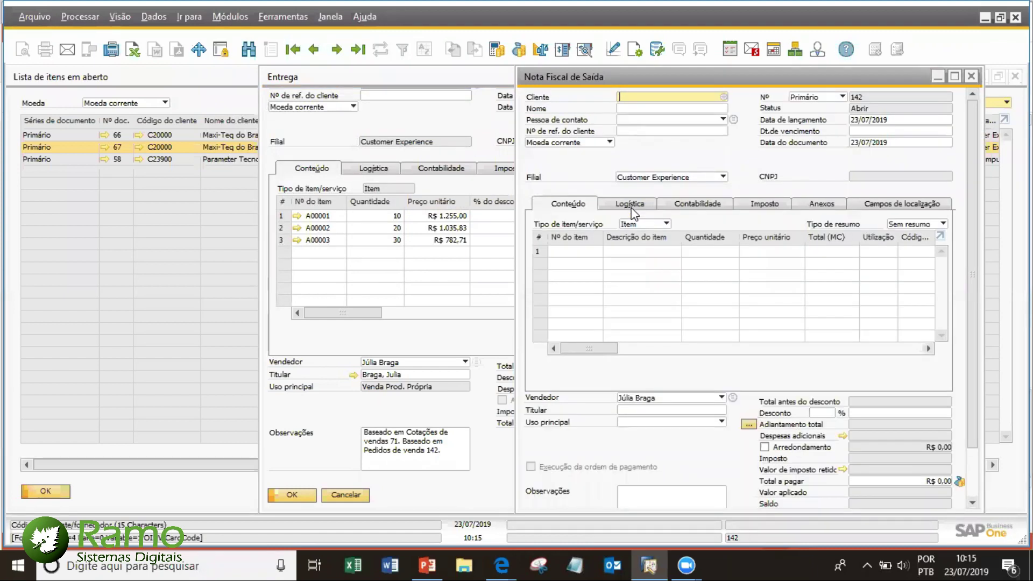
click(693, 109)
key(ctrl+v)
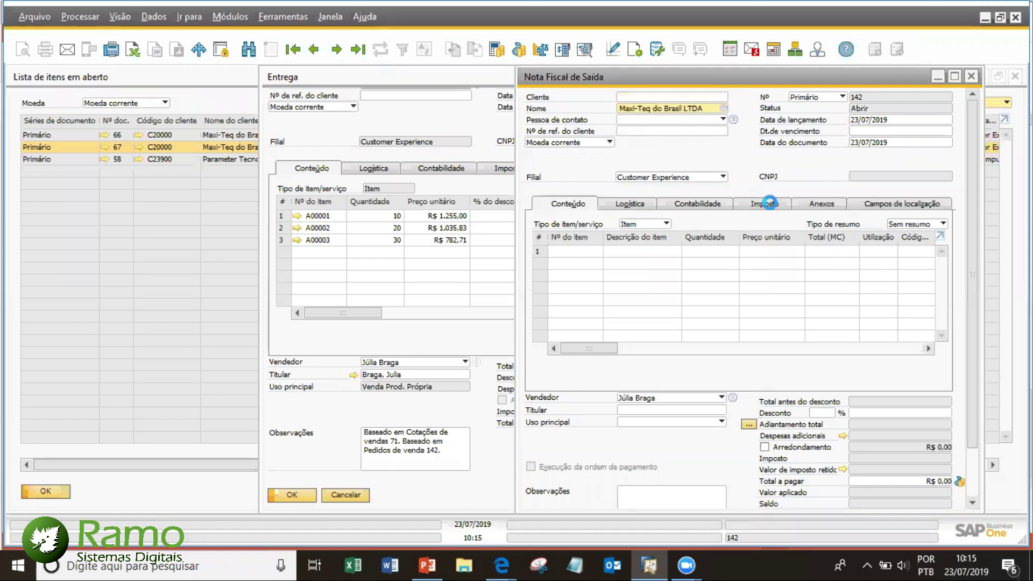
key(Tab)
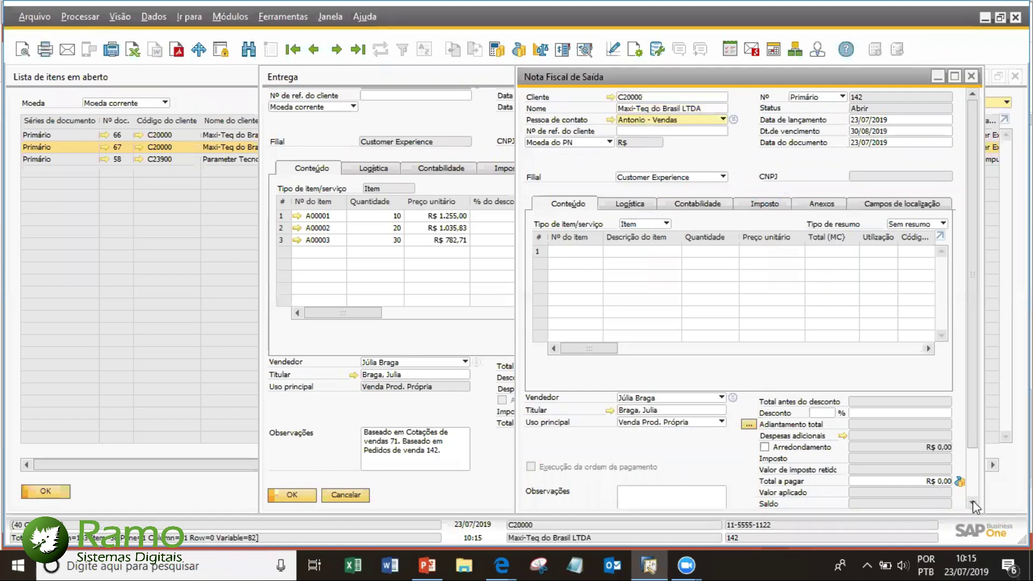
- Copy the invoice contents from goods delivery 67
click(973, 502)
click(857, 496)
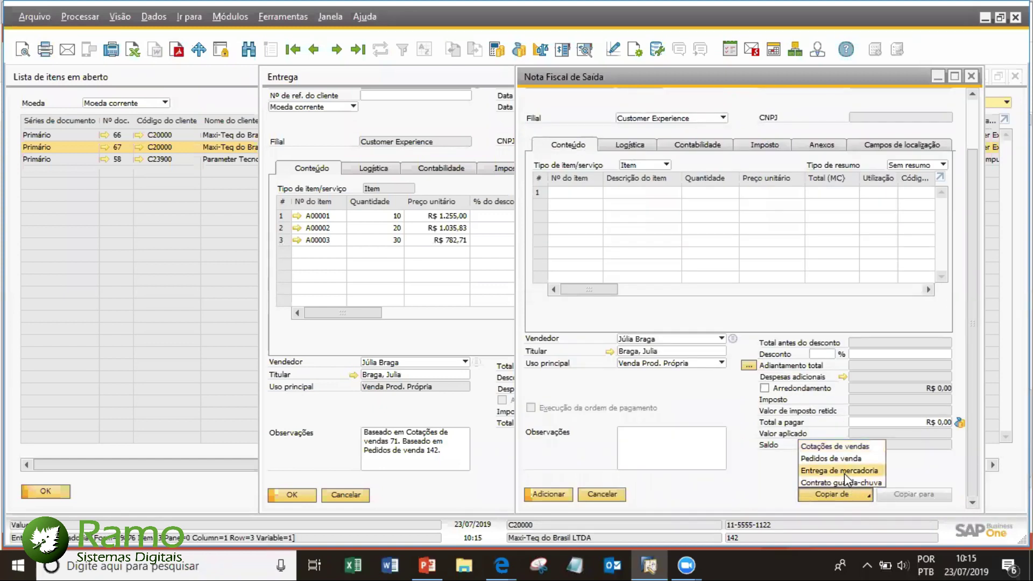
click(845, 473)
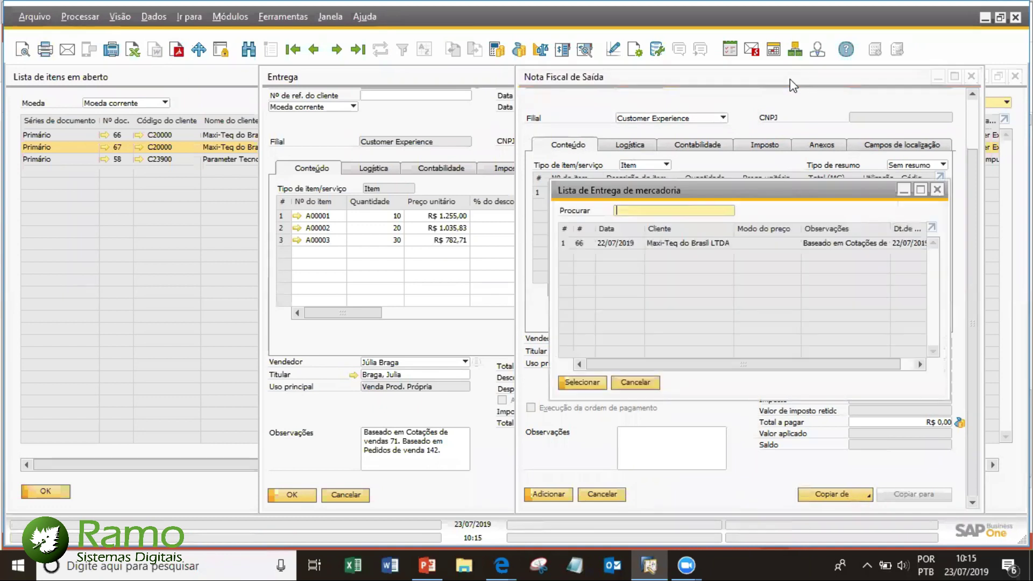
click(652, 255)
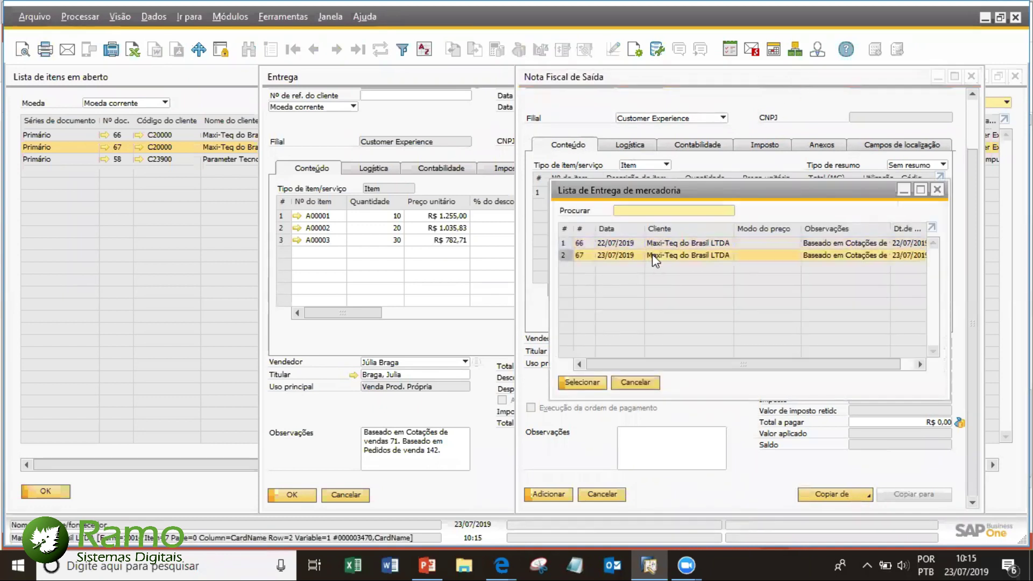
double_click(653, 255)
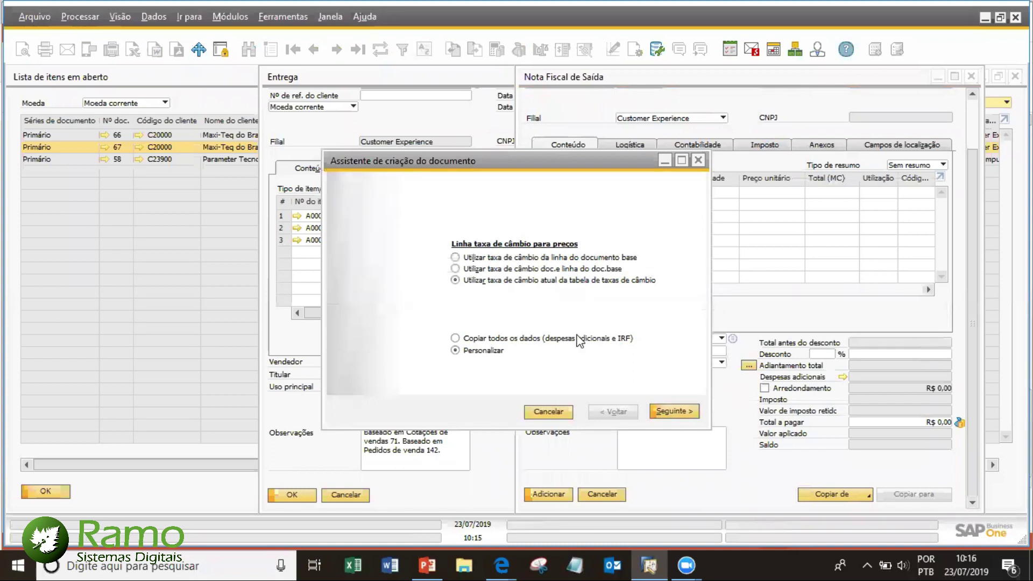
- Customise the copy wizard to bring in all three item rows, totalling R$ 56.747,90
click(506, 340)
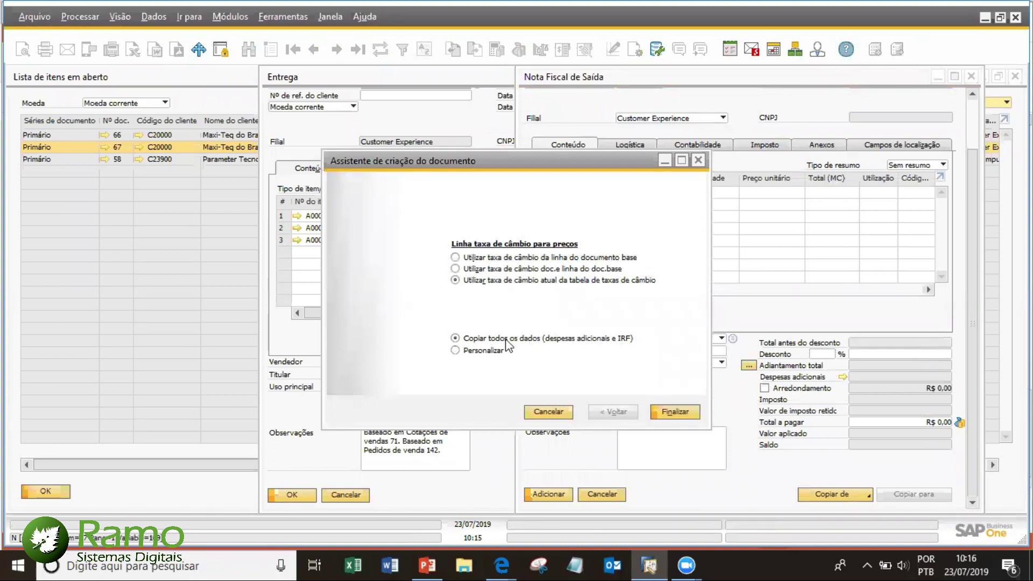
click(486, 349)
click(674, 412)
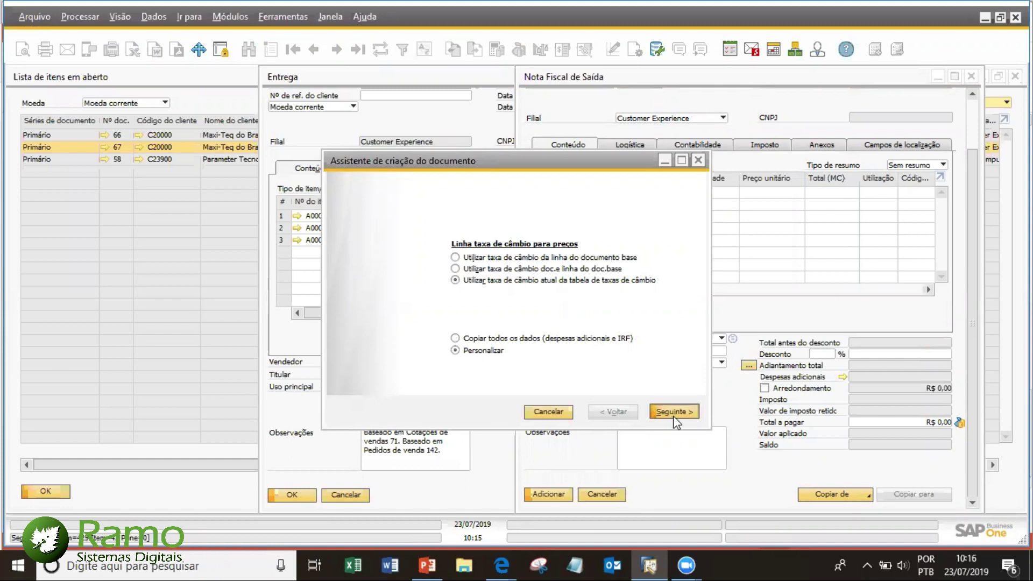
click(335, 262)
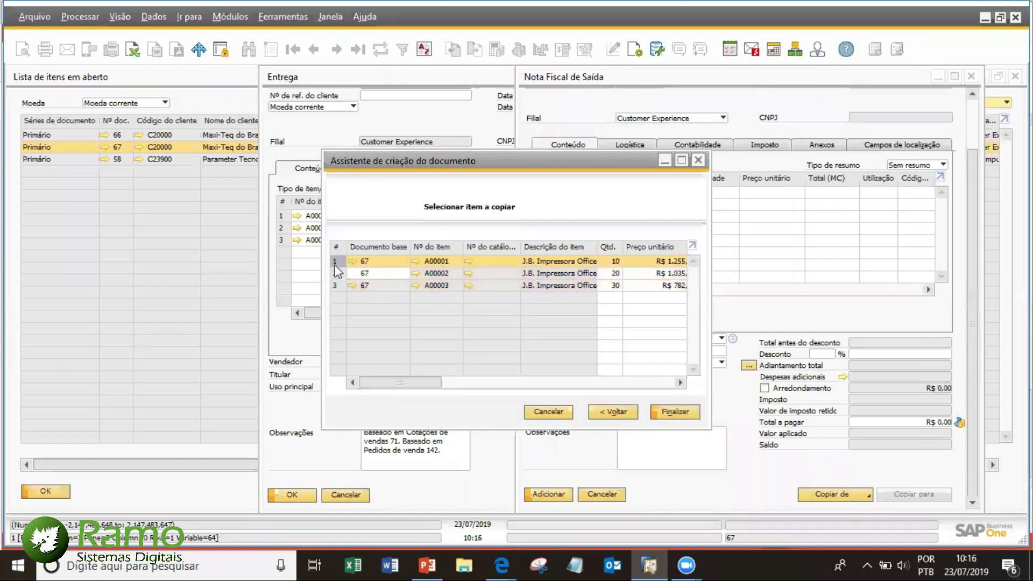
ctrl+click(335, 286)
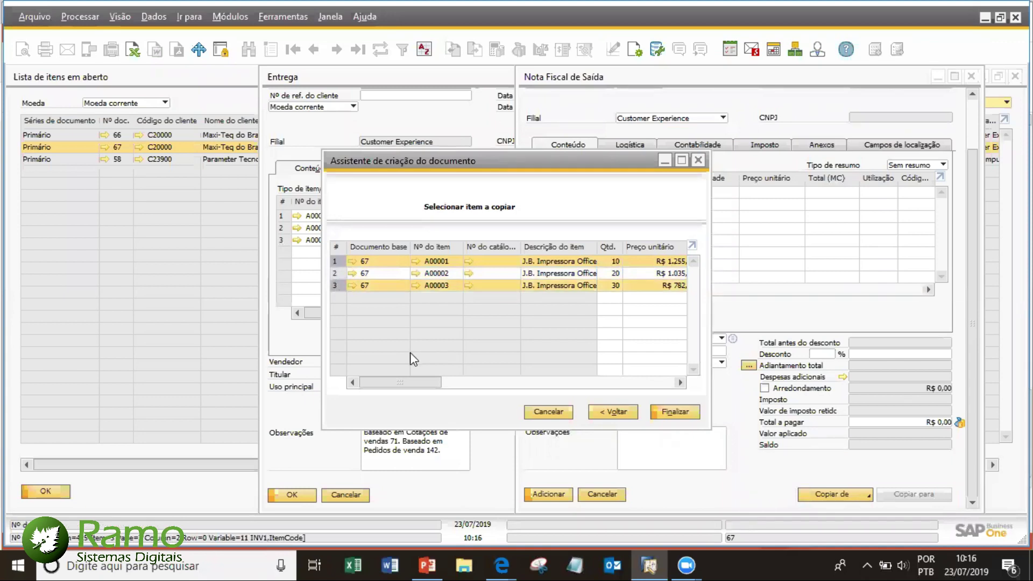
click(334, 262)
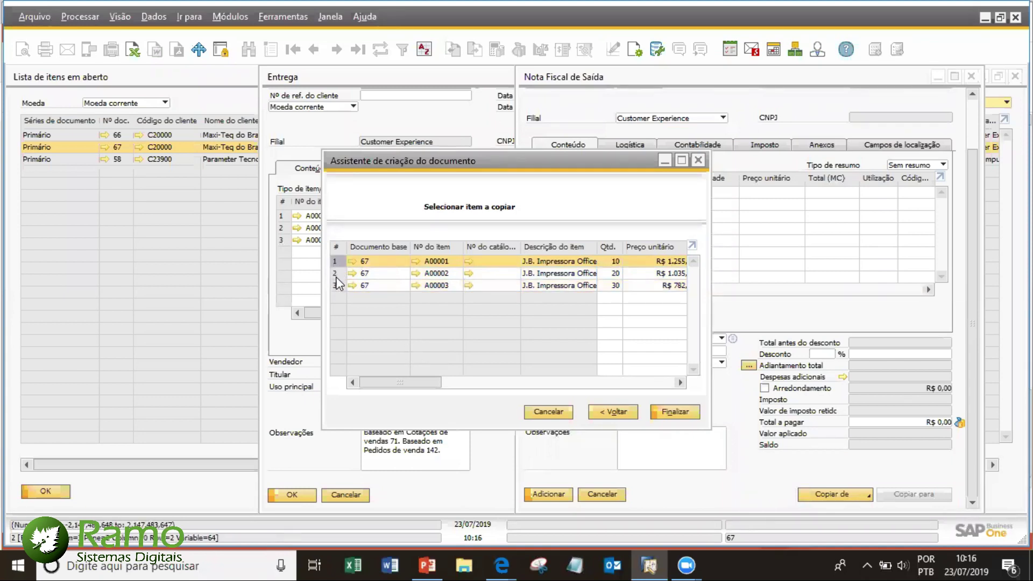
shift+click(336, 286)
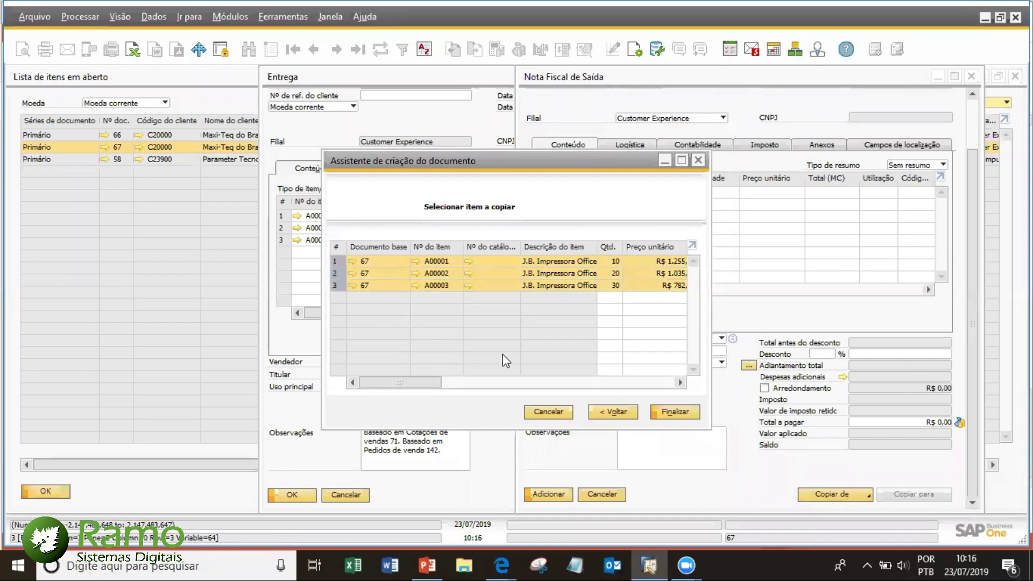
click(673, 413)
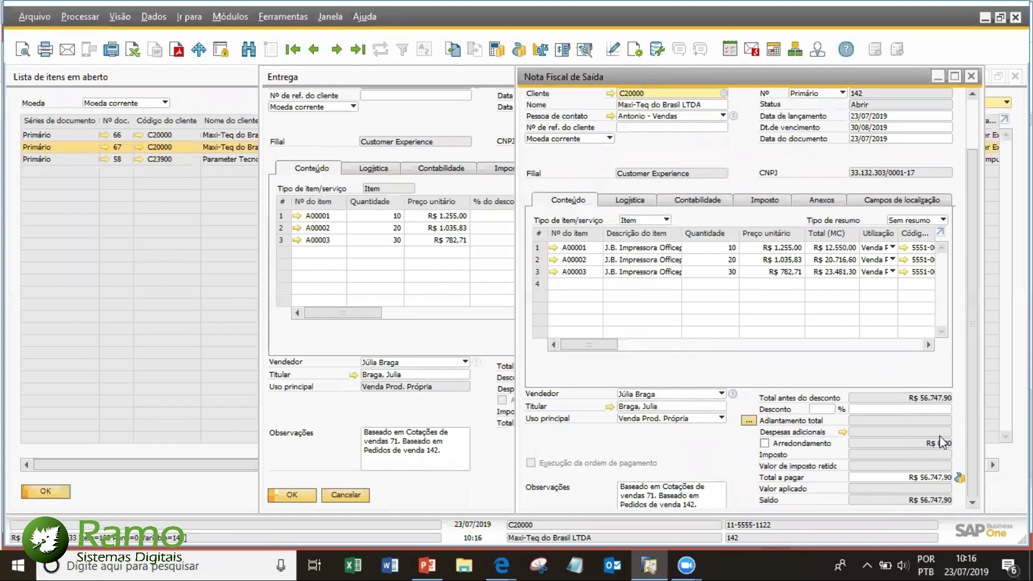
- On the tax tab, set the fiscal number type to Manual and fiscal model to Nada
scroll(973, 427, down, 2)
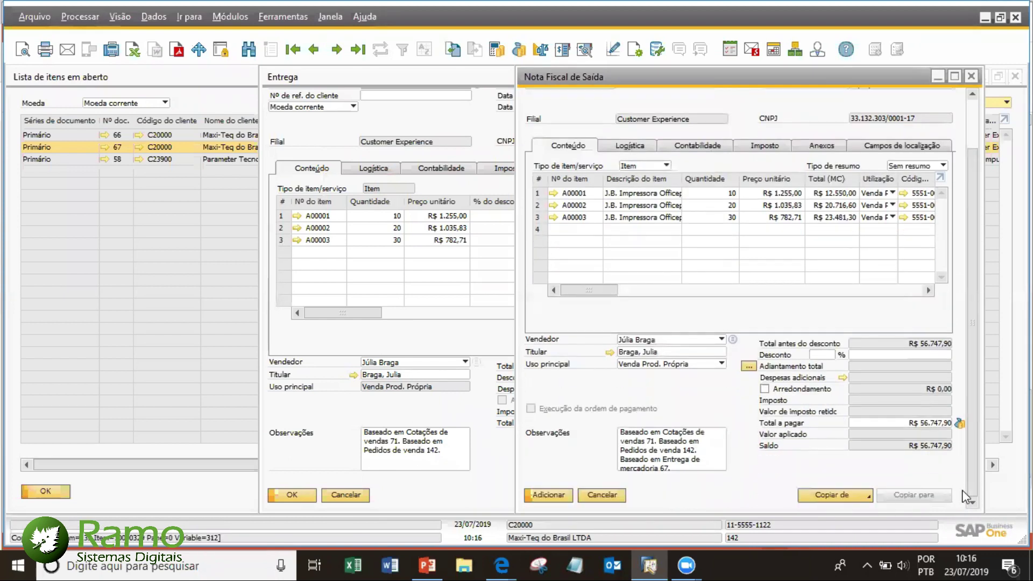
scroll(974, 458, up, 2)
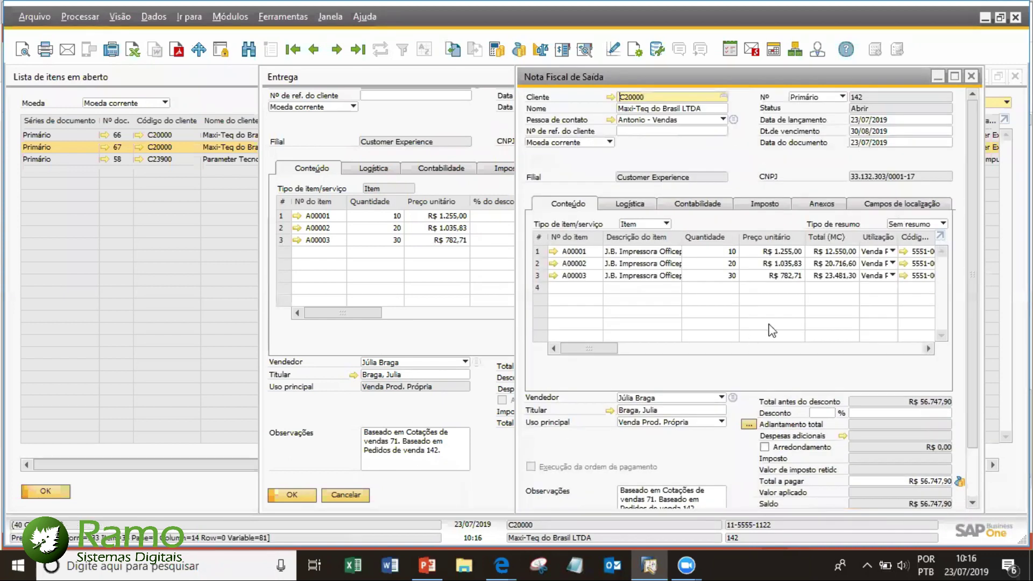
click(773, 205)
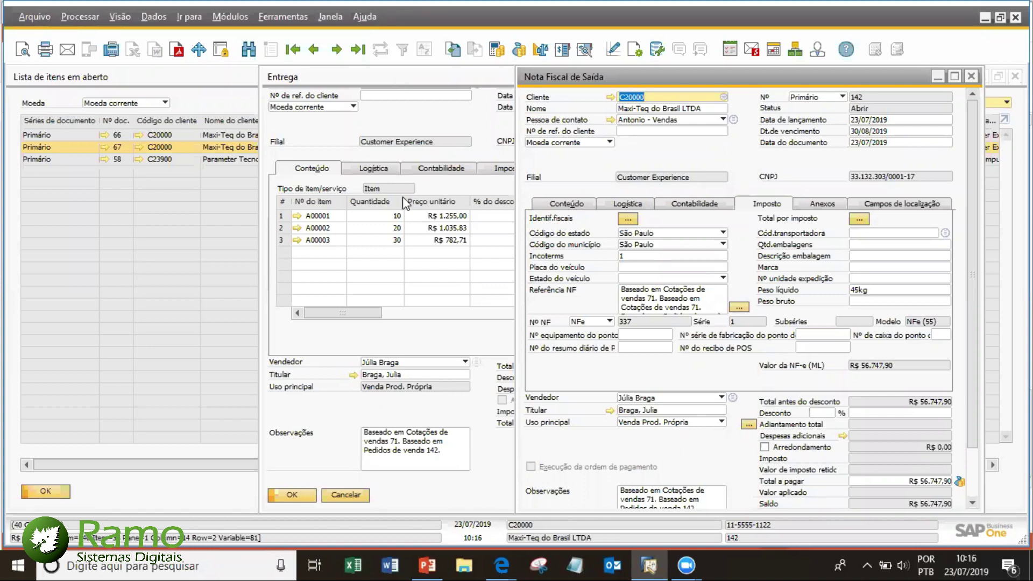
click(610, 322)
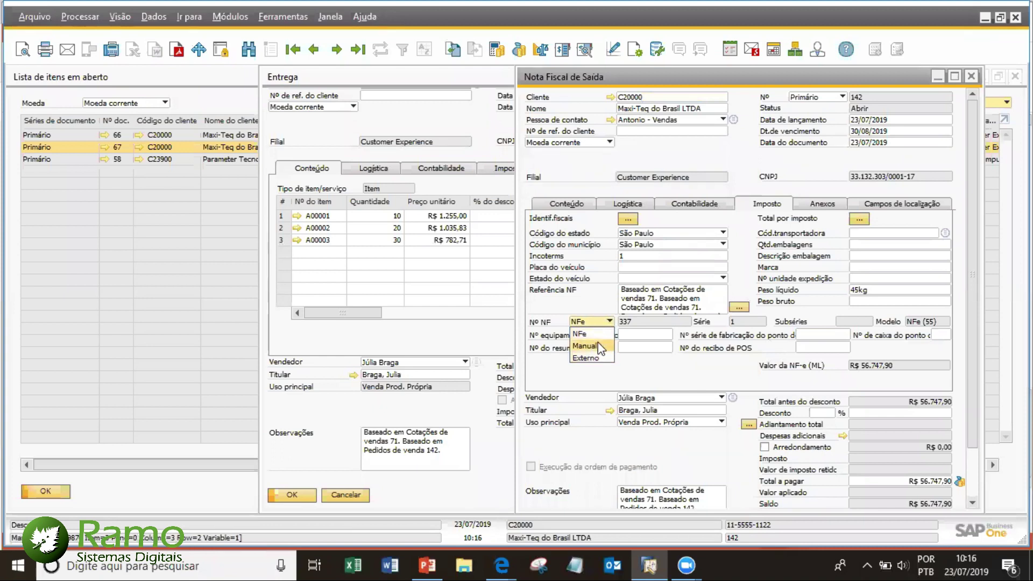
click(599, 344)
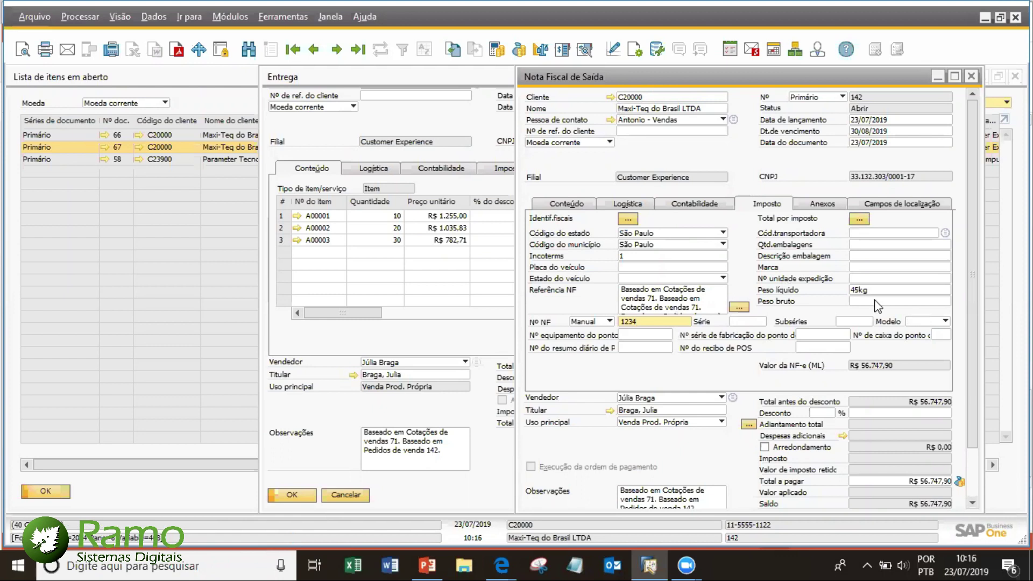
click(925, 322)
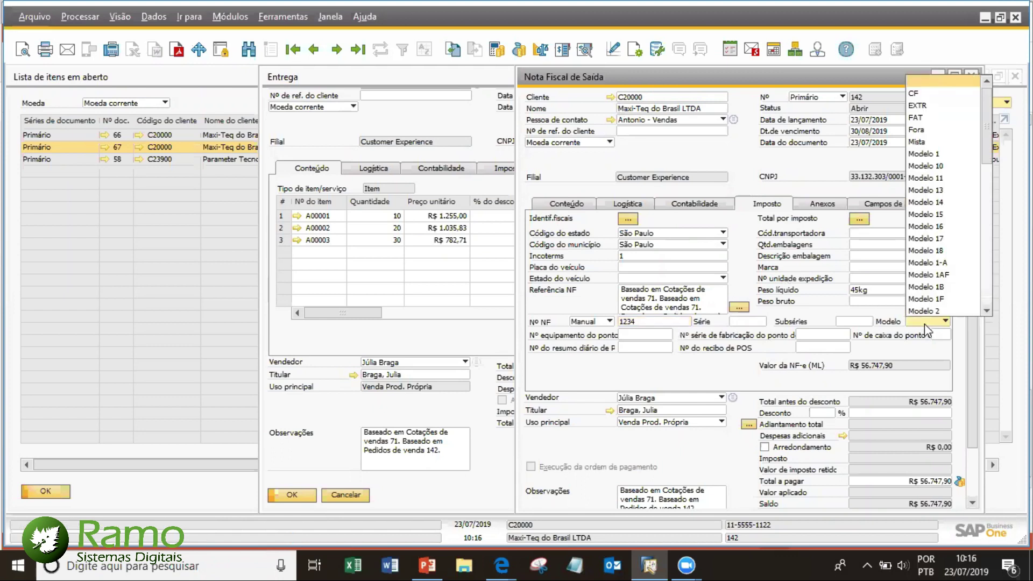
key(n)
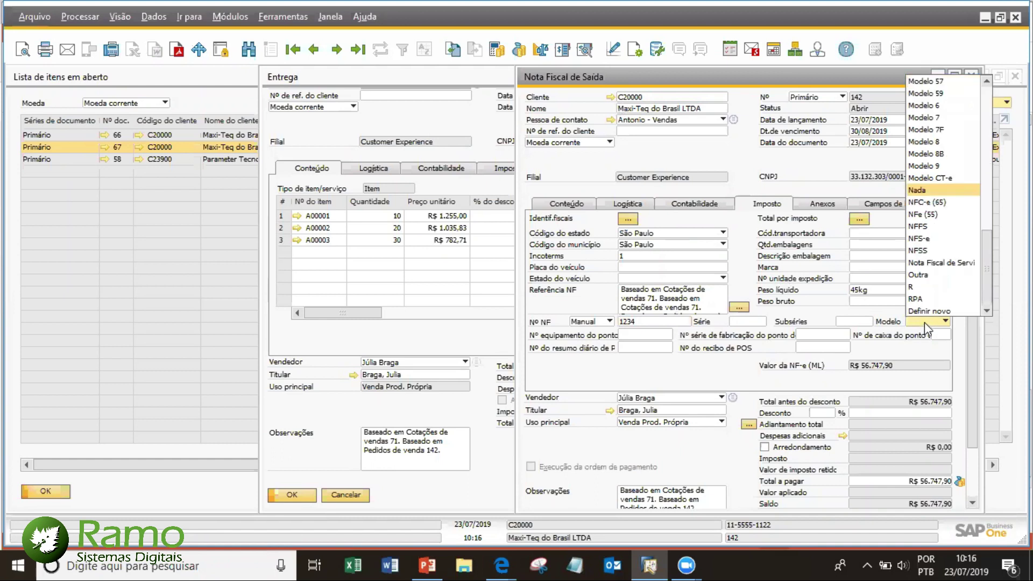
click(934, 187)
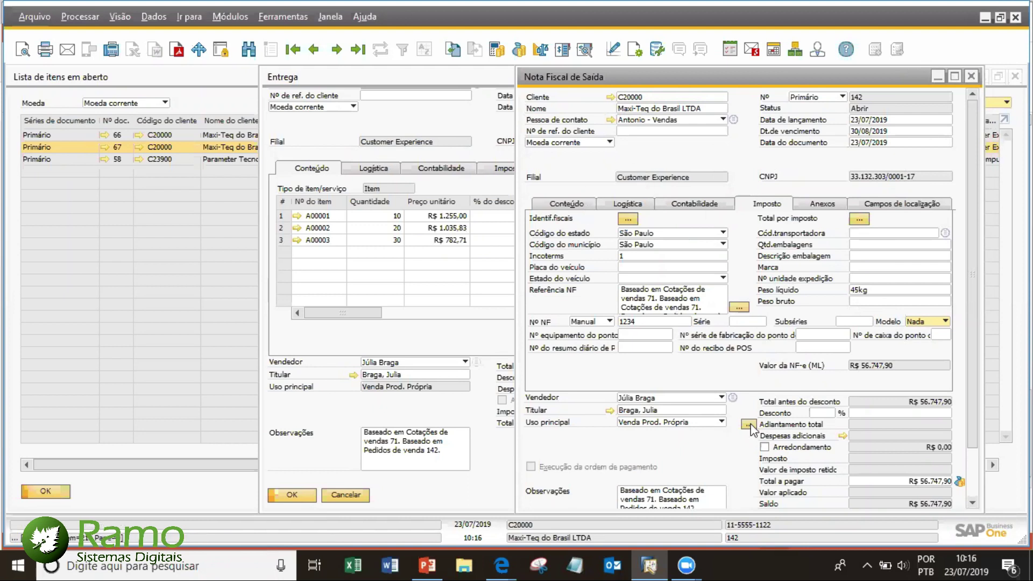
- Add invoice 142 and confirm, leaving blank invoice 143
scroll(750, 429, down, 2)
click(549, 494)
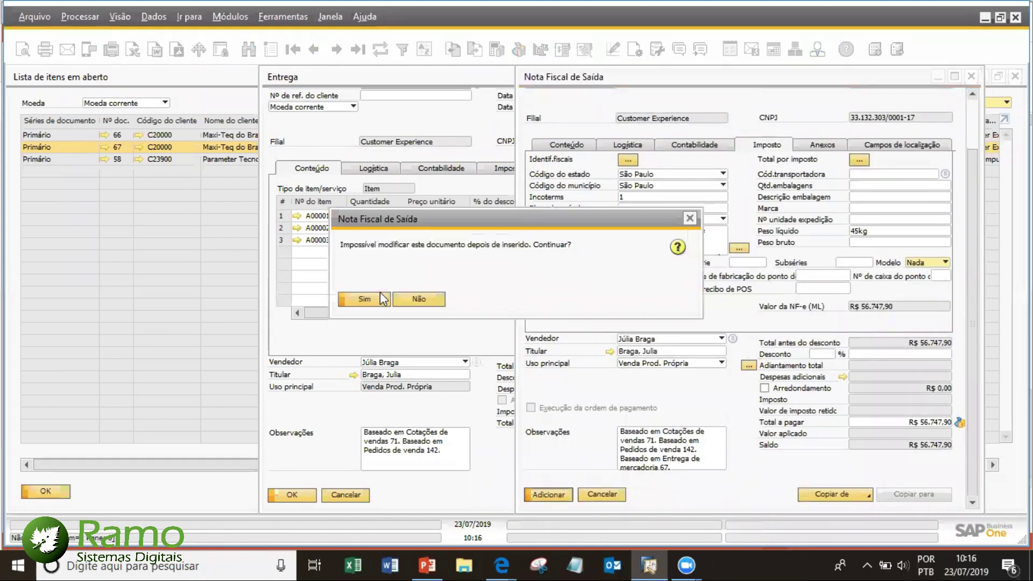
click(368, 298)
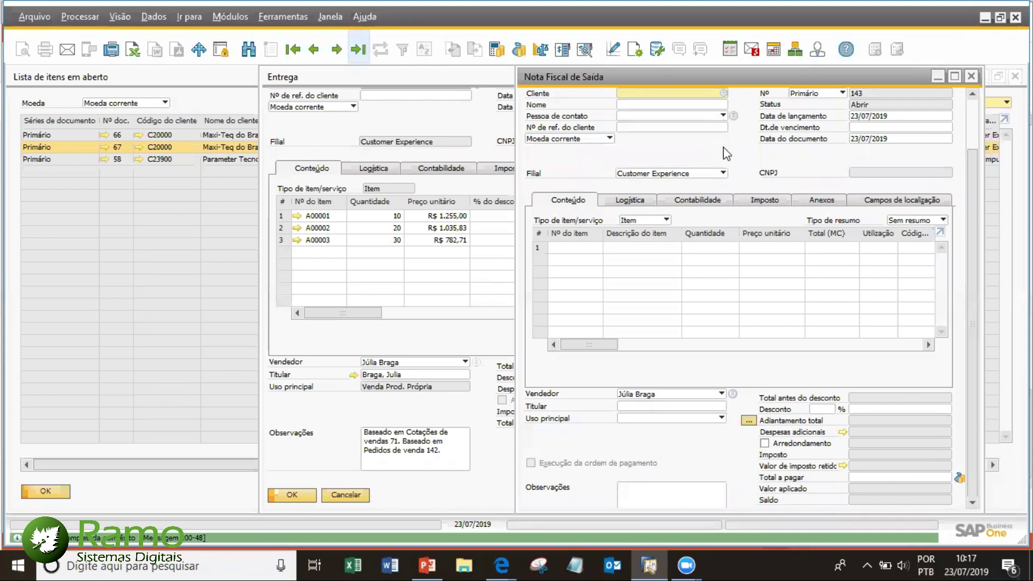
- Trace invoice 142's relationship map from quotation 71, then switch to the PowerPoint sales-flow slide
right_click(709, 137)
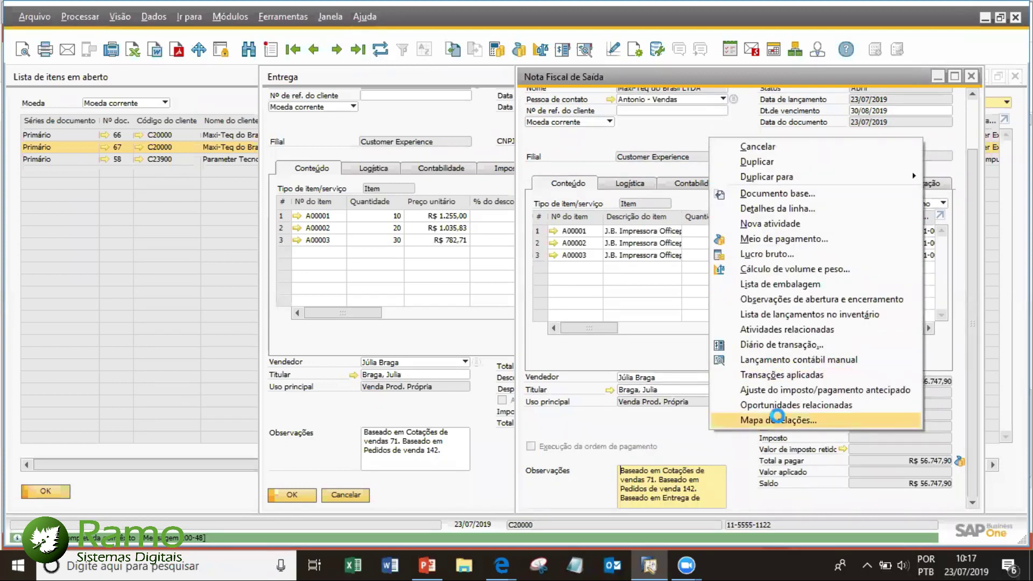
click(779, 420)
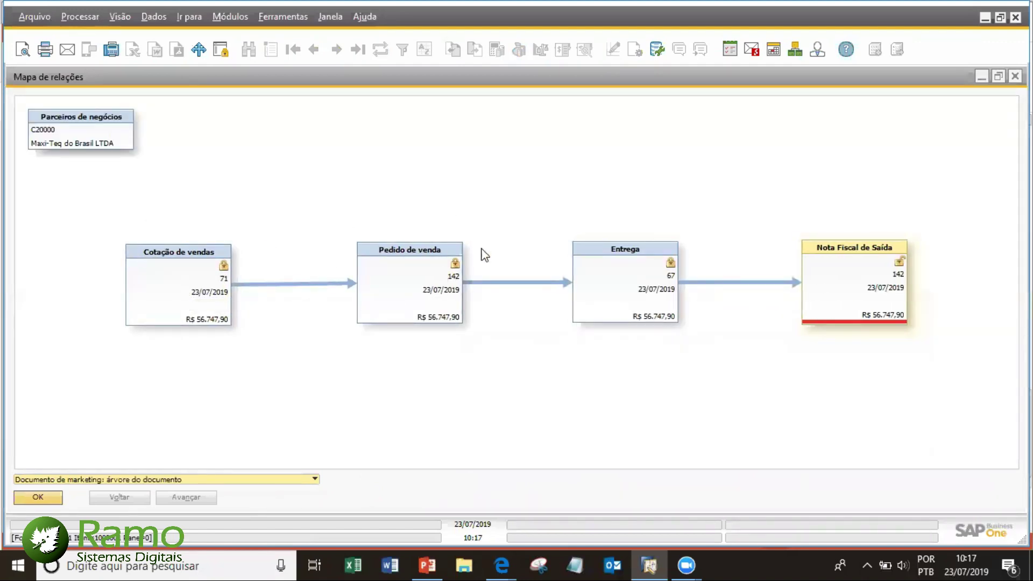
click(427, 565)
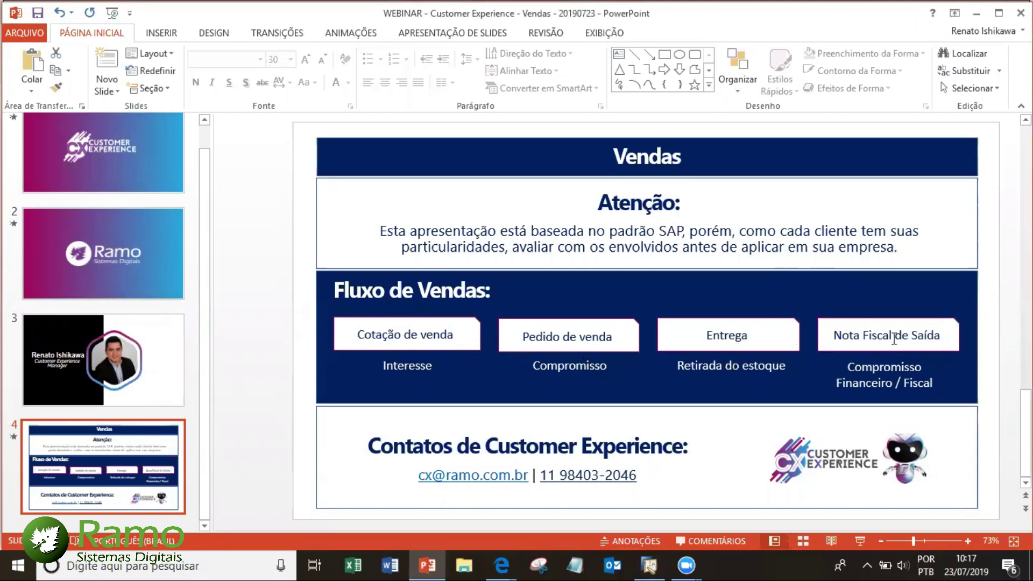
- Minimize PowerPoint to return to the SAP relationship map
click(977, 13)
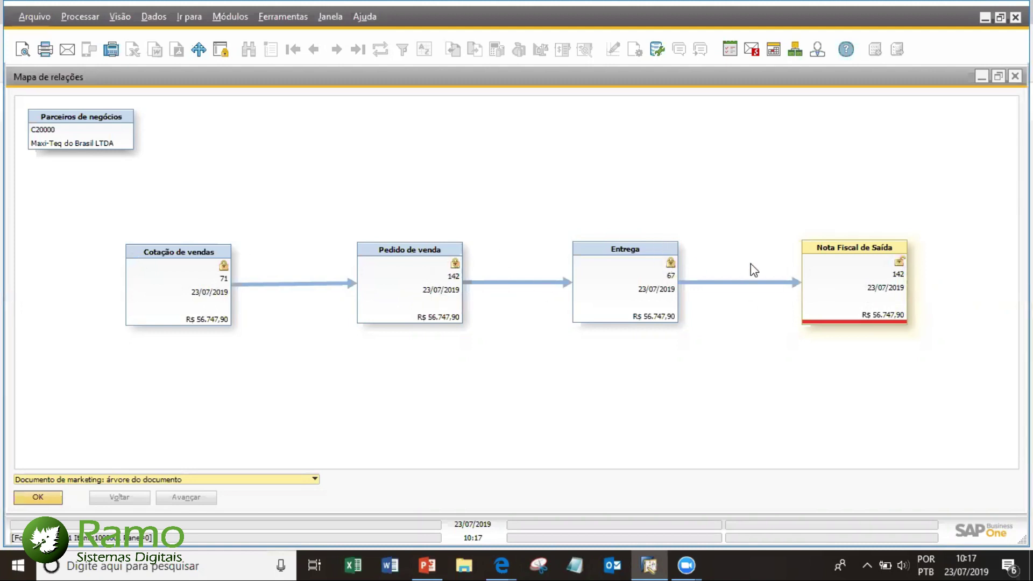
- Shrink the relationship map and open a new incoming payment from Banking
double_click(832, 77)
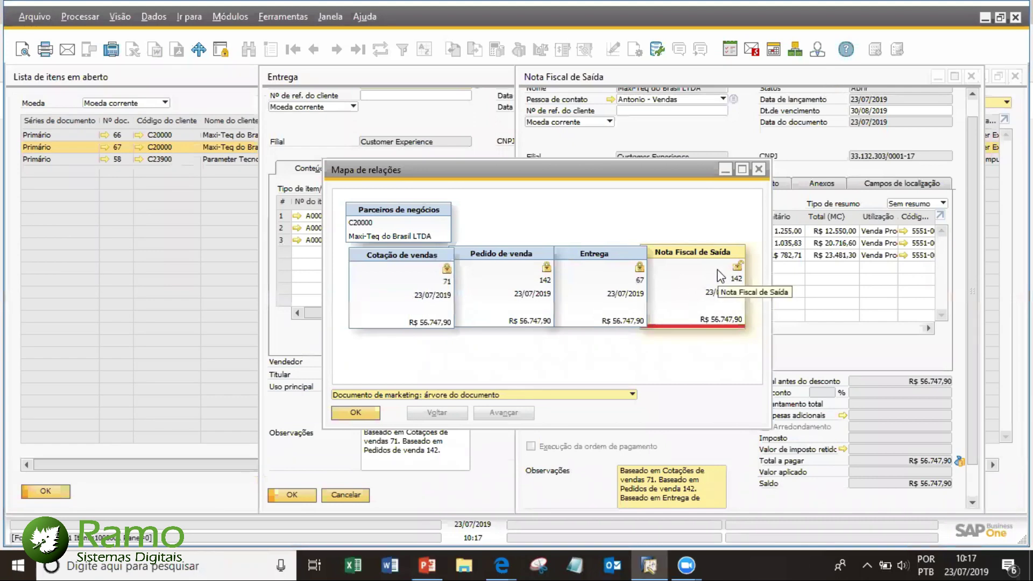
click(237, 16)
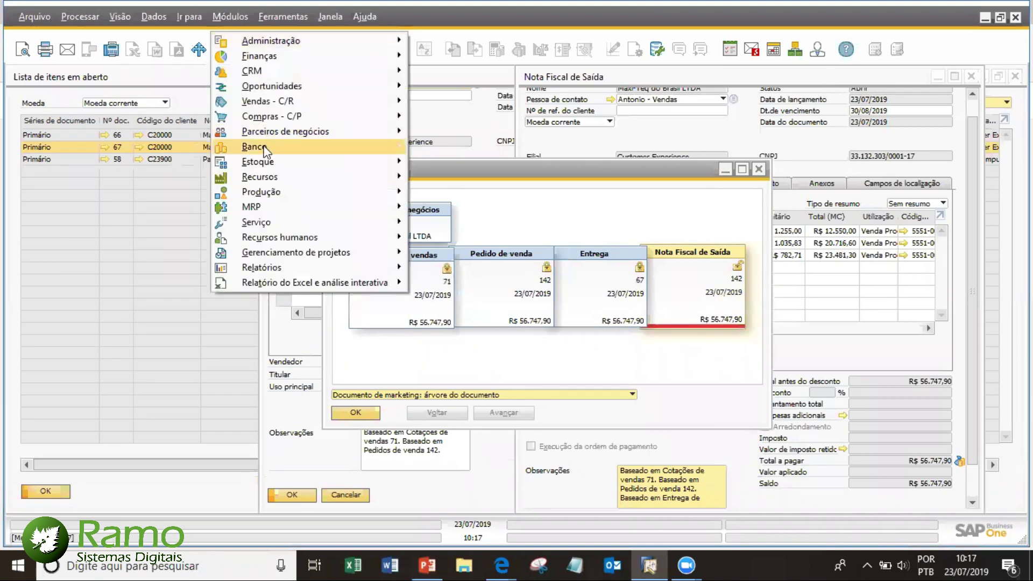
mouse_move(263, 150)
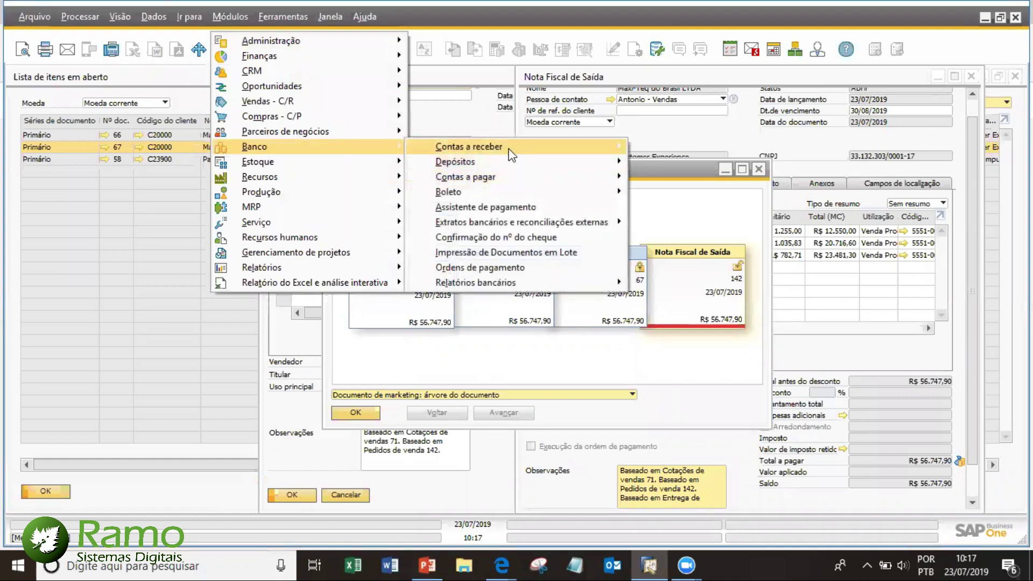
mouse_move(509, 149)
click(657, 149)
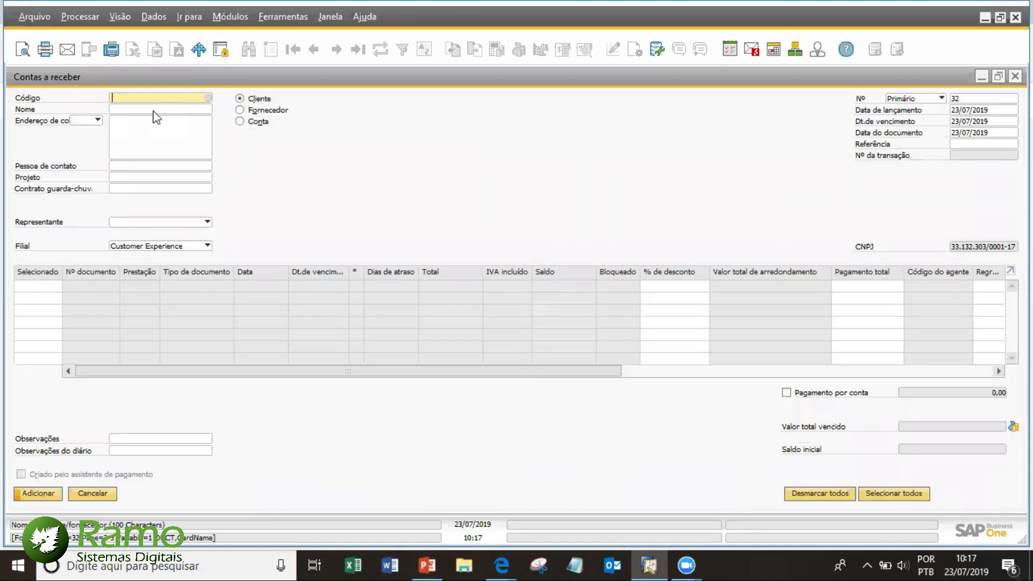
- Select customer Maxi-Teq via 'max', mark the R$ 56.747,90 invoice, and open payment means
click(154, 110)
text(max)
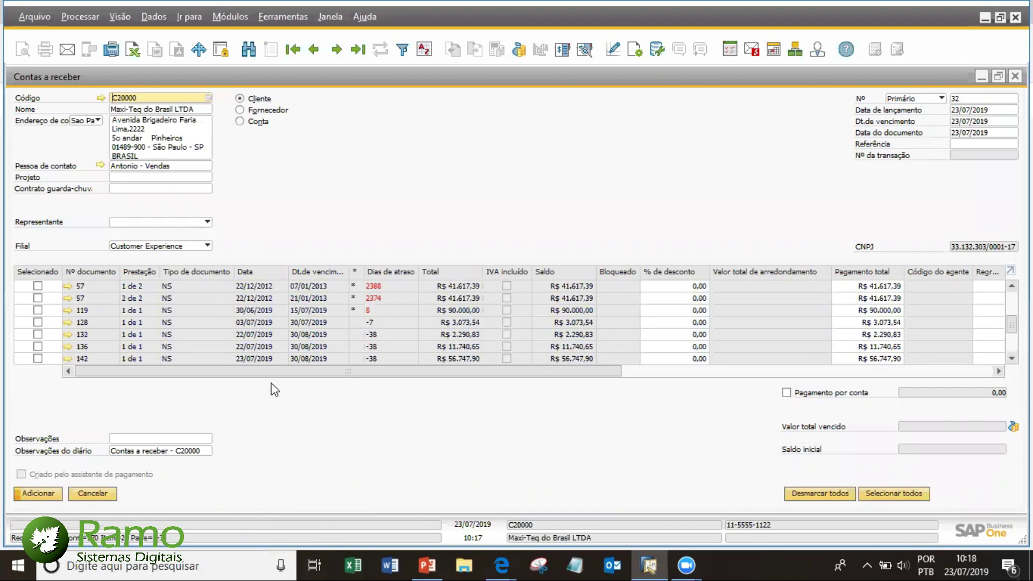
click(38, 359)
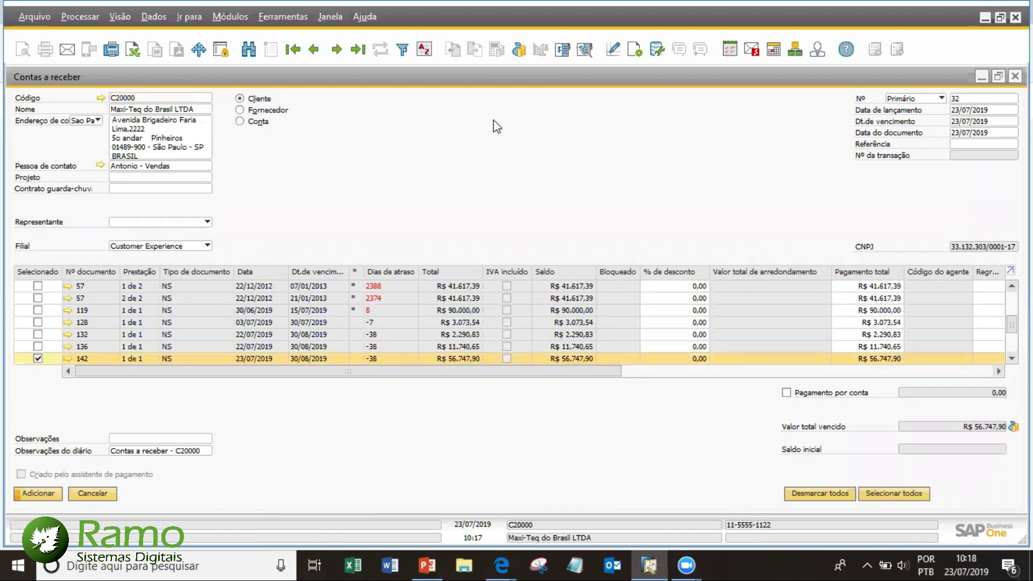
click(520, 53)
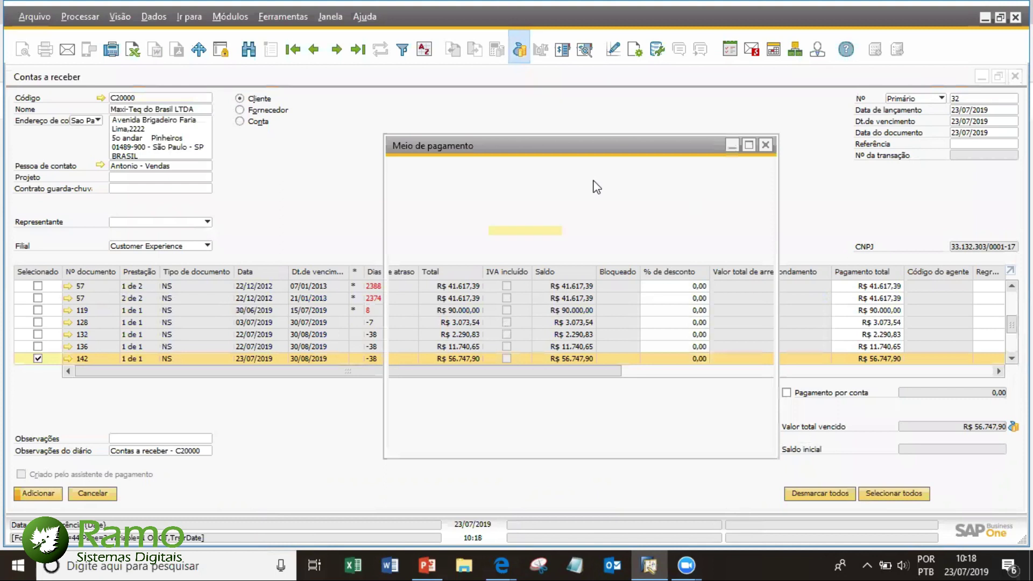
- Enter a bank transfer to Banco Itau dated today for the full outstanding balance
click(538, 208)
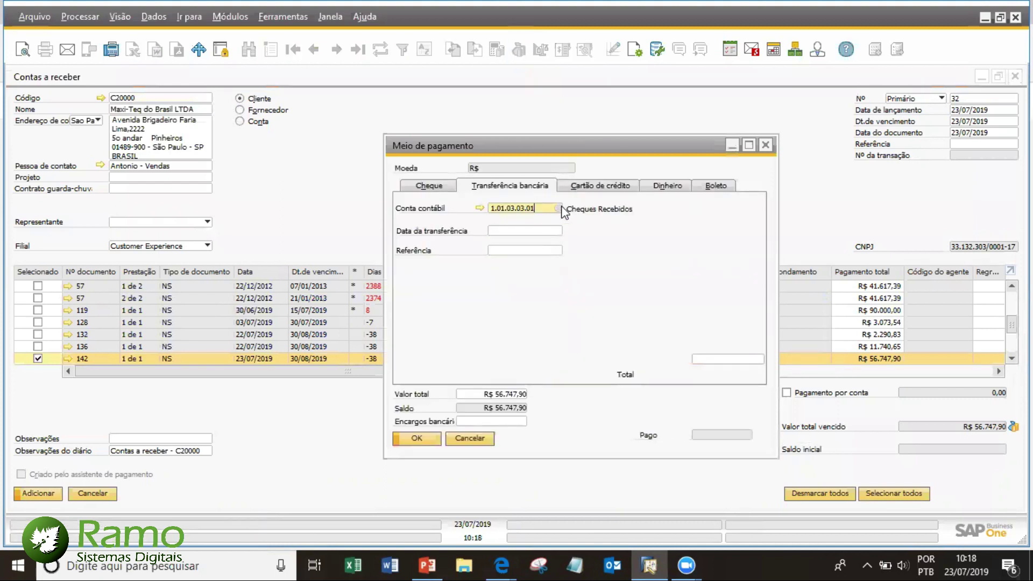
key(Tab)
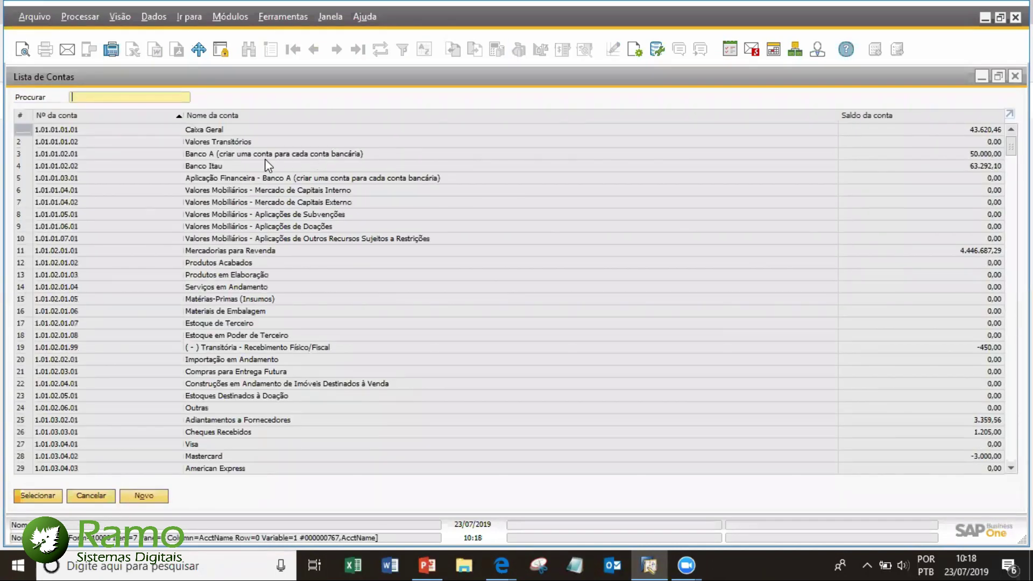
click(260, 166)
double_click(261, 166)
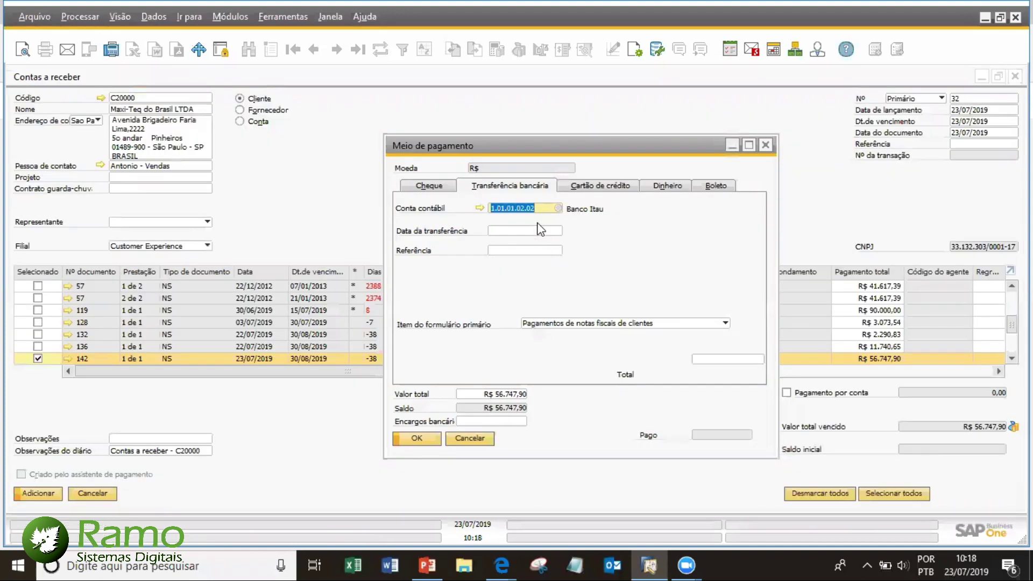
key(Tab)
text(a)
key(Tab)
click(727, 359)
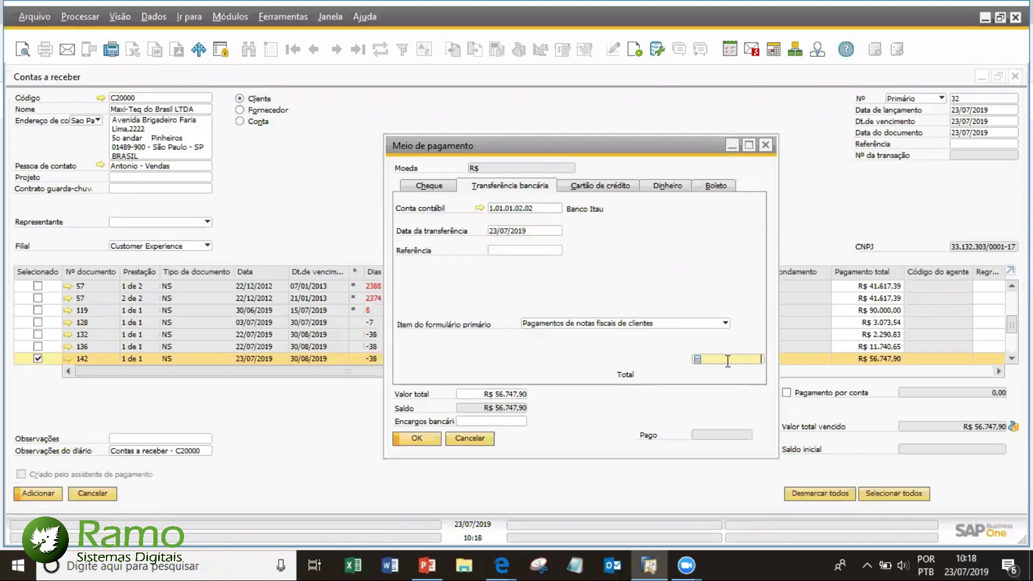
key(ctrl+b)
- Accept the payment means and add incoming payment 32, confirming the message
click(429, 436)
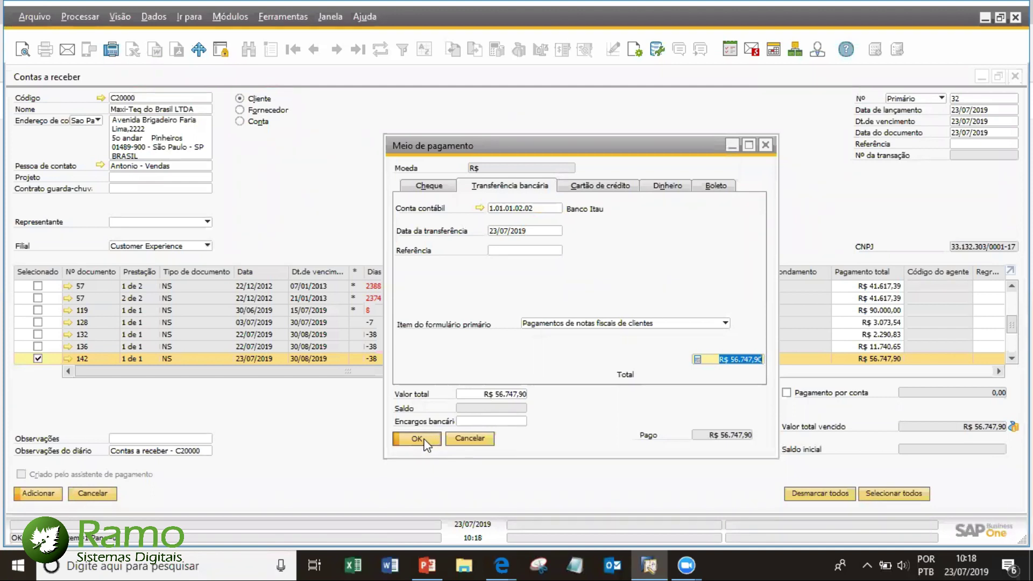
click(421, 443)
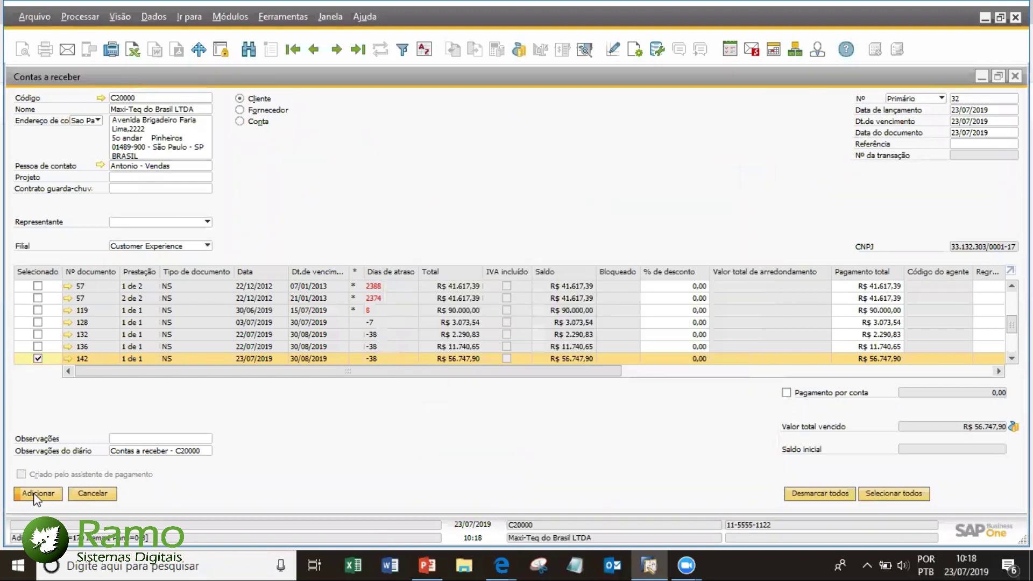
key(Return)
click(363, 299)
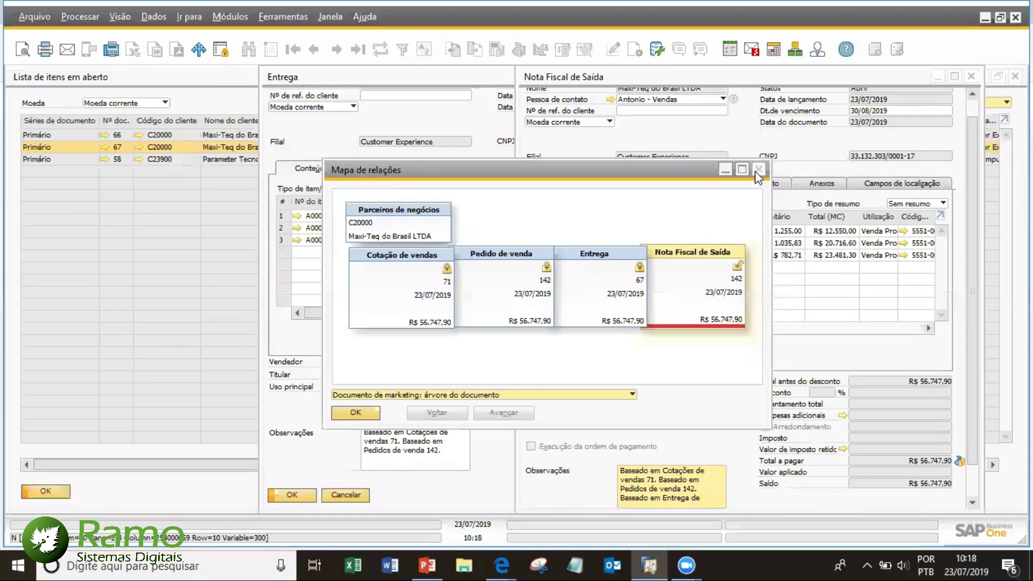
click(758, 170)
right_click(678, 138)
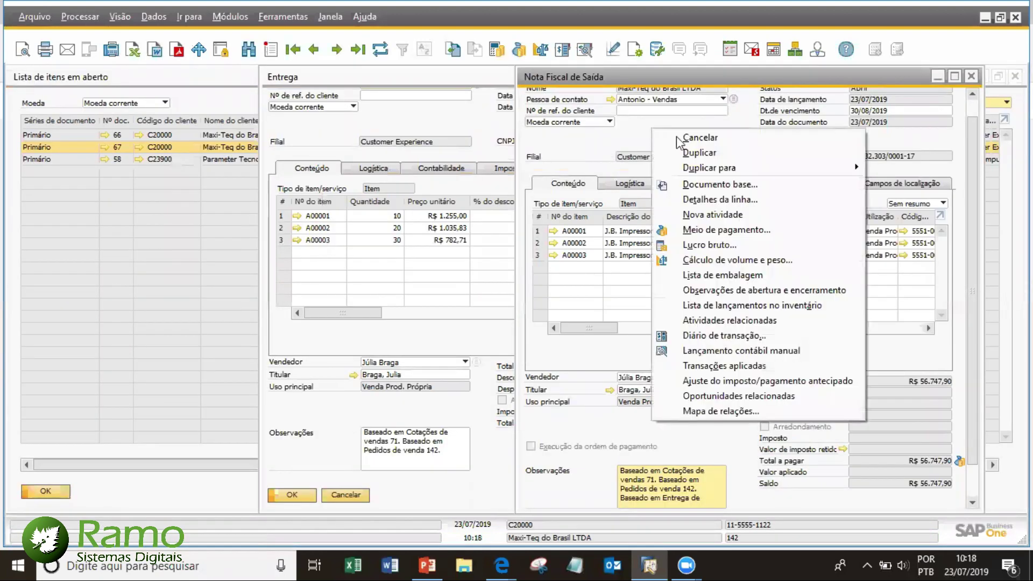
click(717, 408)
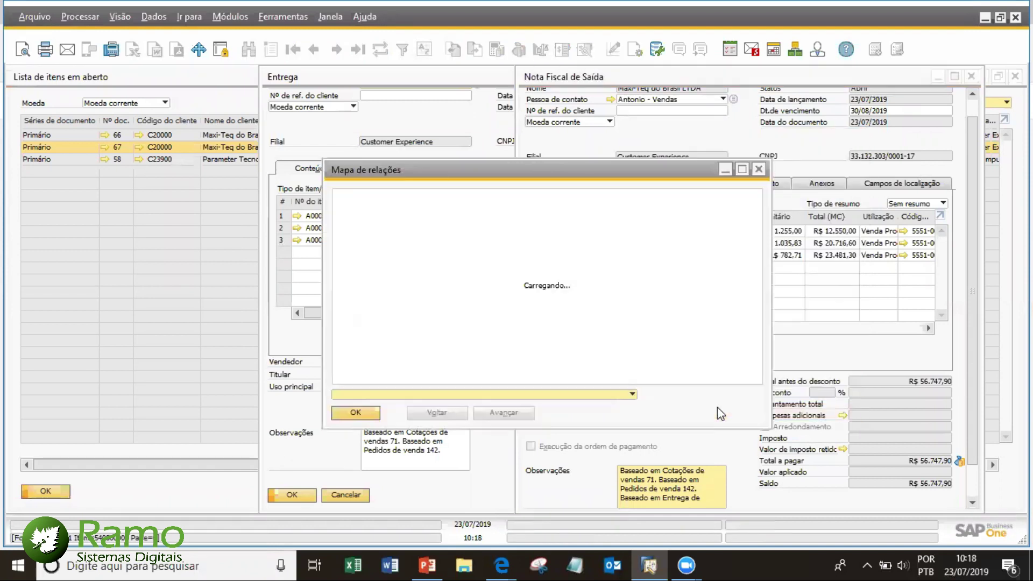
click(742, 169)
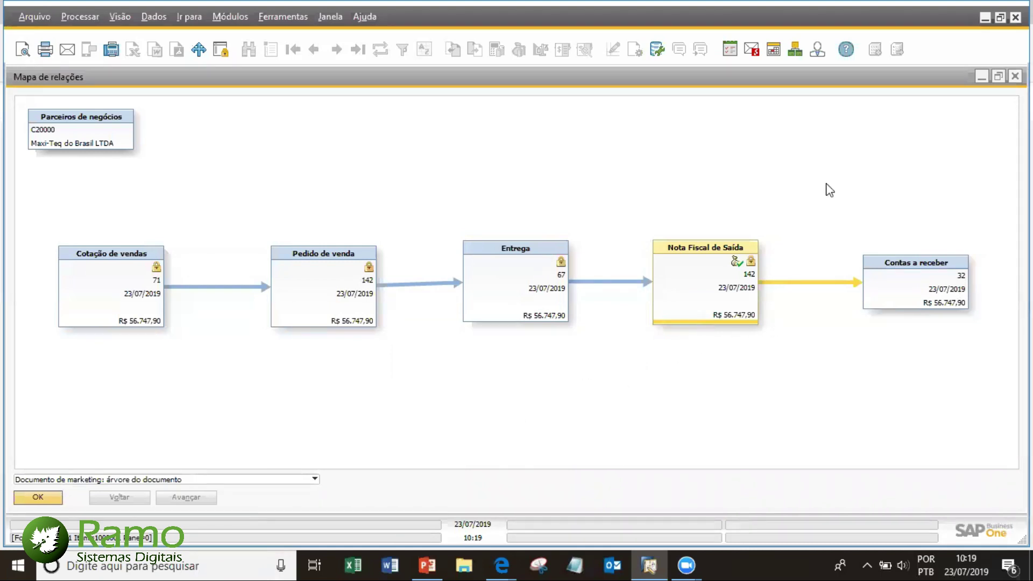
click(1016, 76)
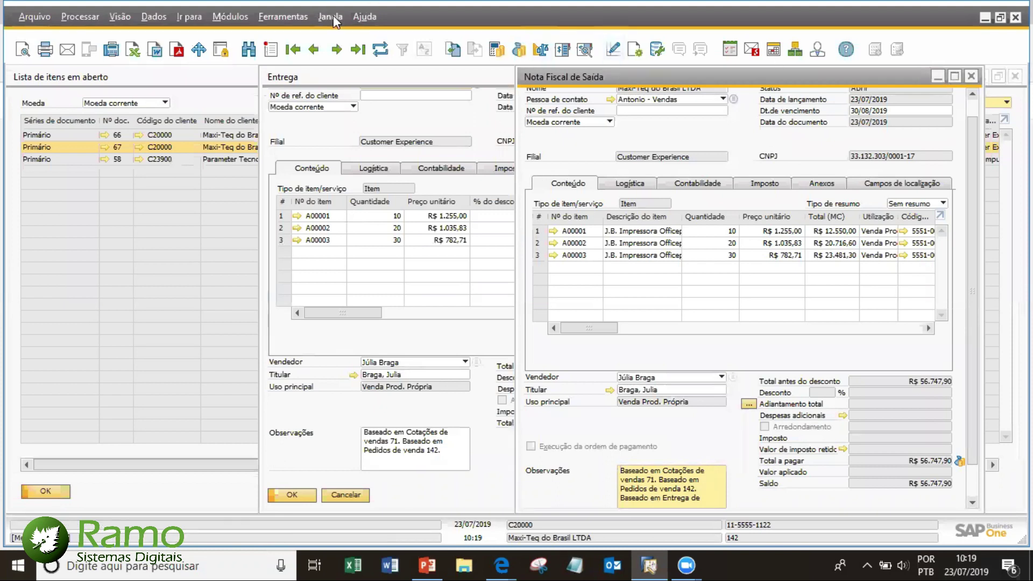
- Close all open document windows from the Window menu
key(alt+j)
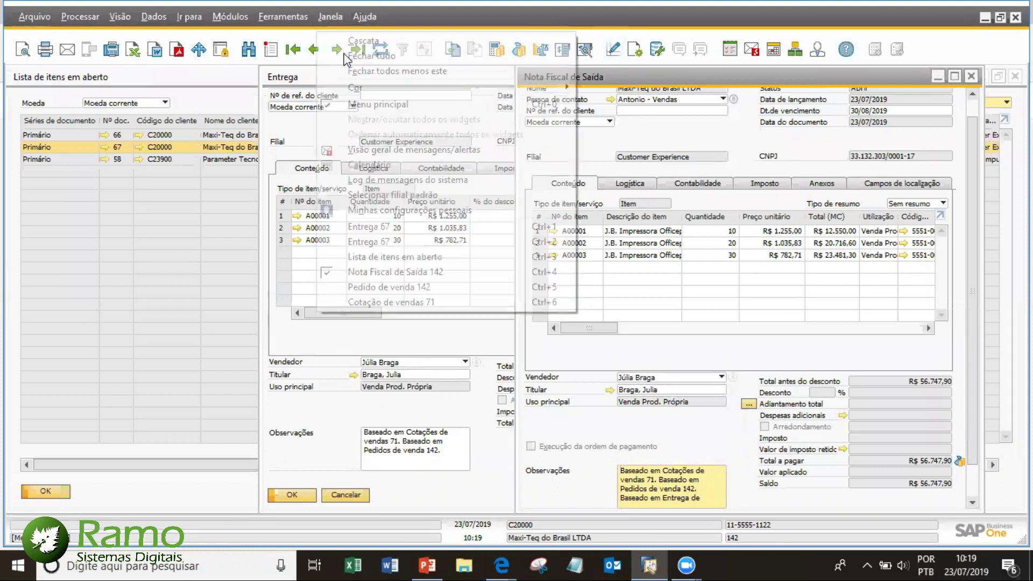
key(Escape)
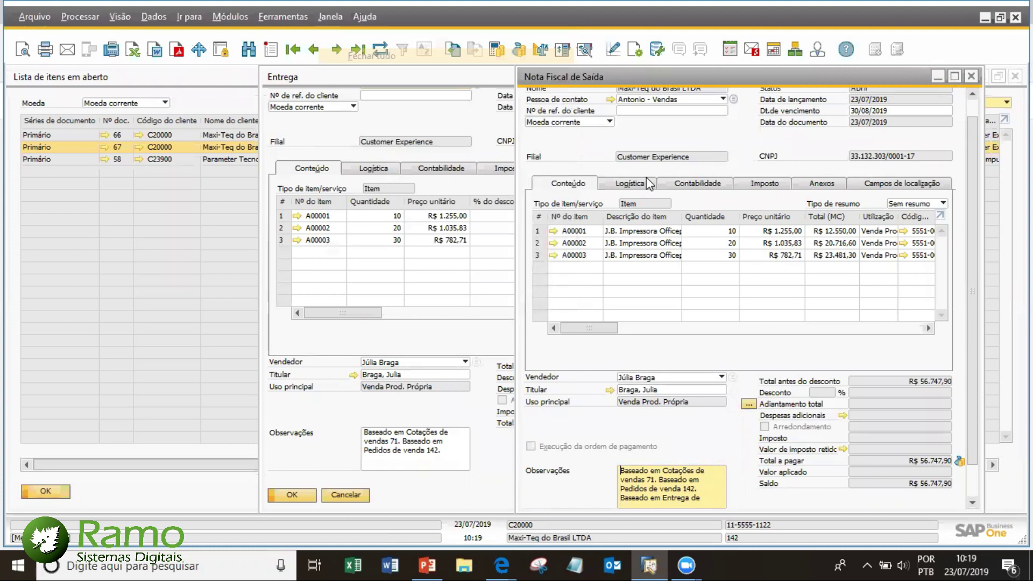
key(ctrl+1)
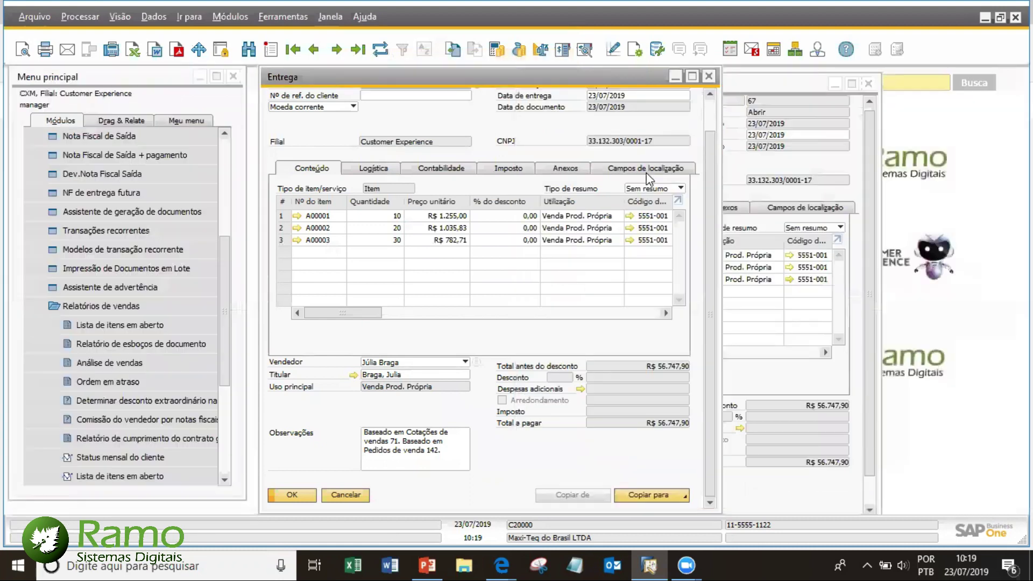
- Open a maximized new sales quotation 72 and list the 23 business partners for its customer
scroll(228, 150, up, 4)
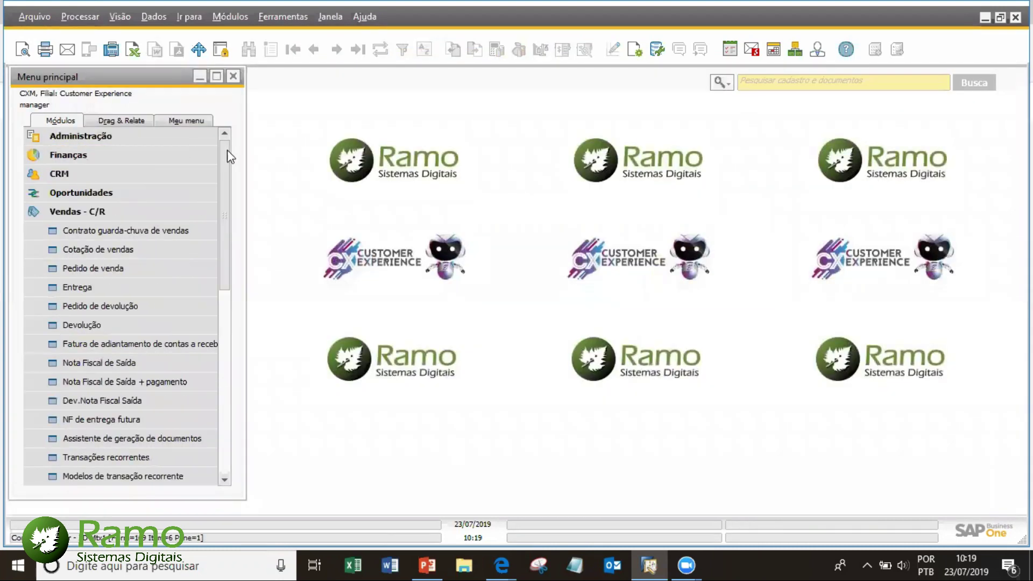
click(129, 250)
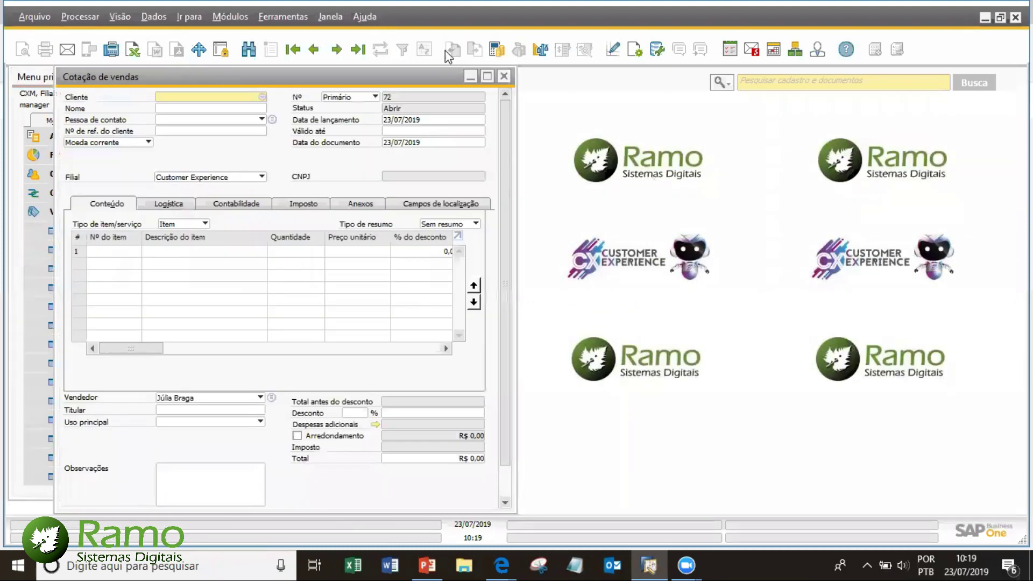
click(487, 76)
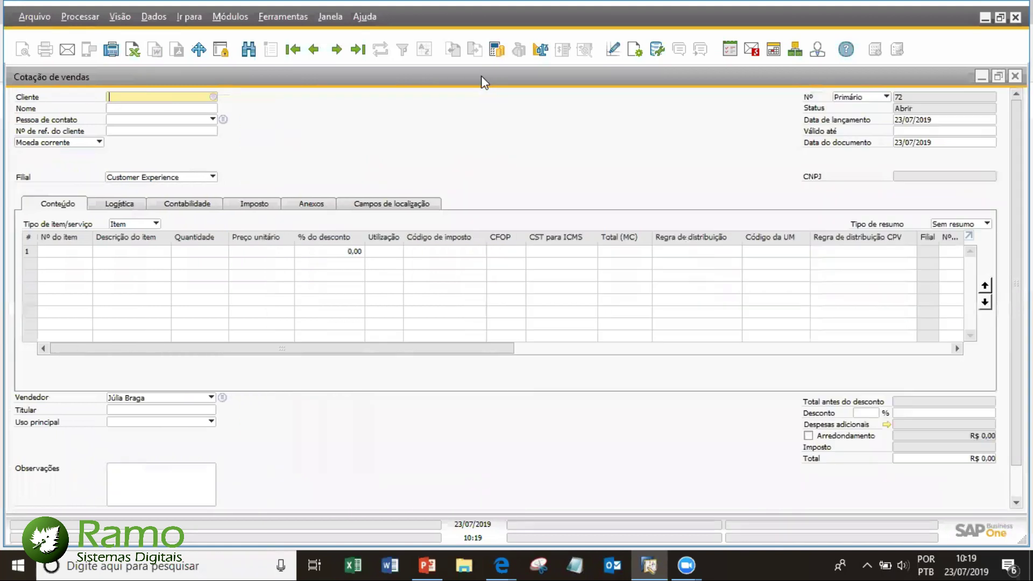
click(213, 98)
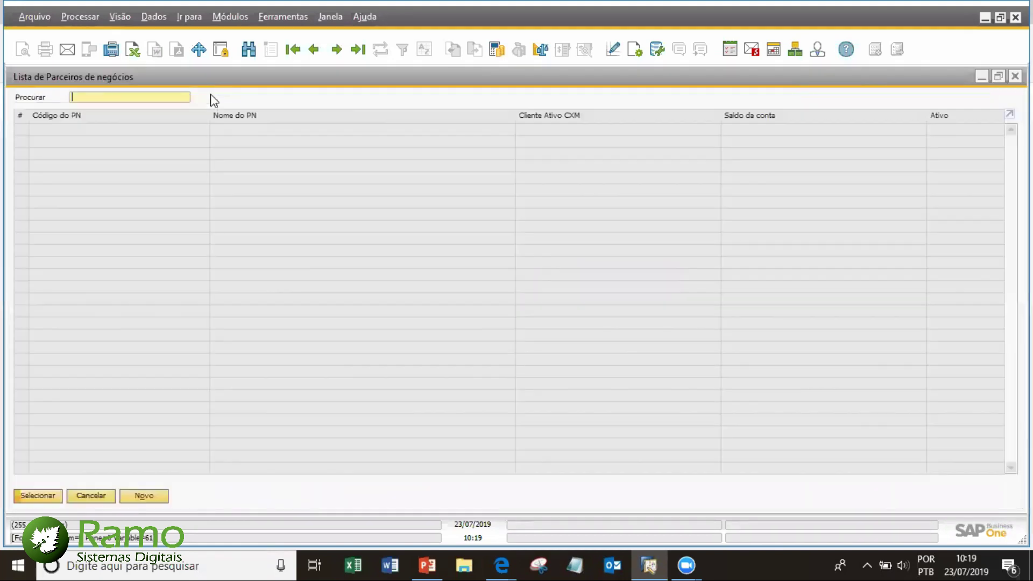
- Start new customer record C011 and look through its contact, address, payment and accounting tabs
click(145, 495)
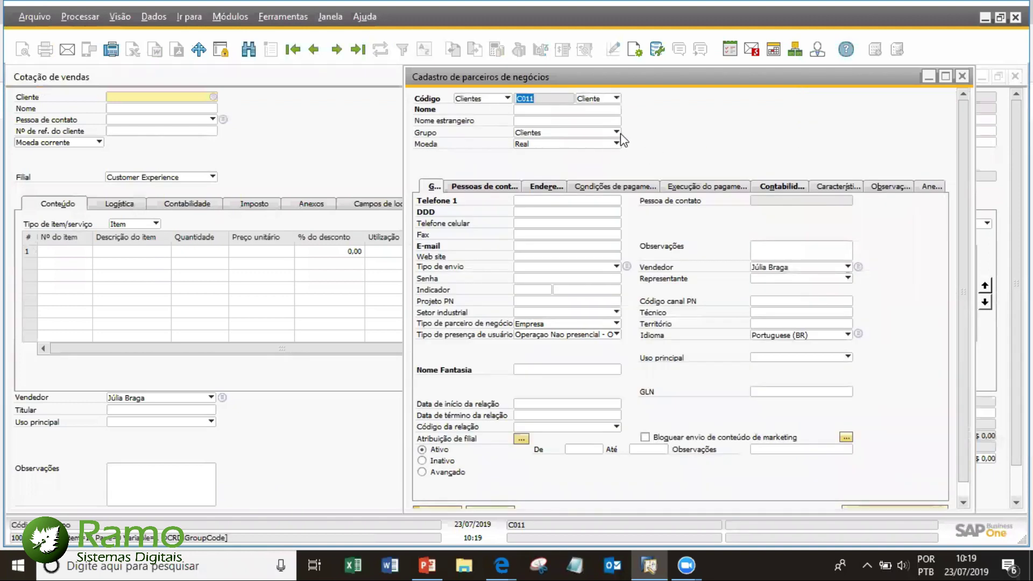
click(582, 111)
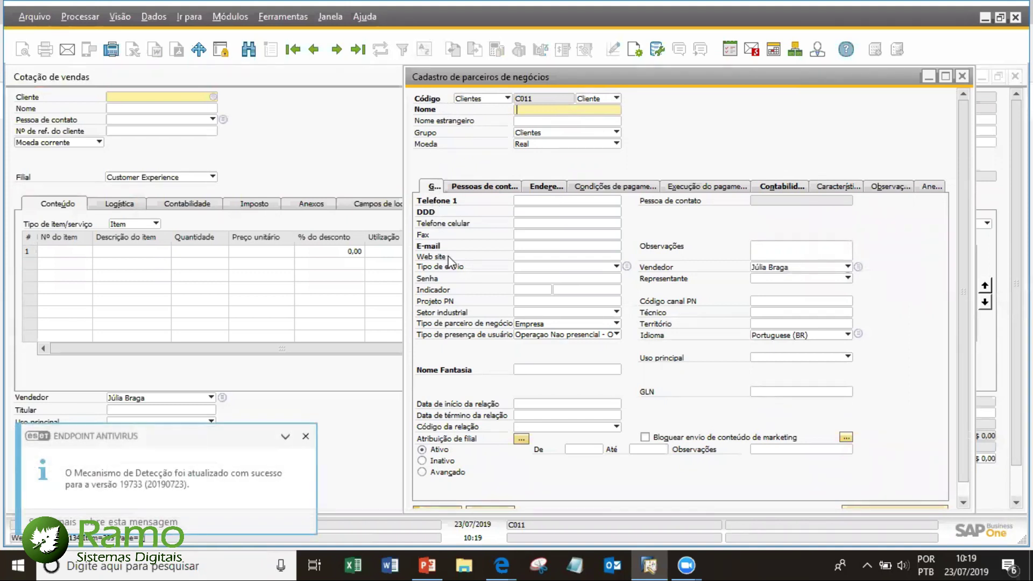
click(476, 188)
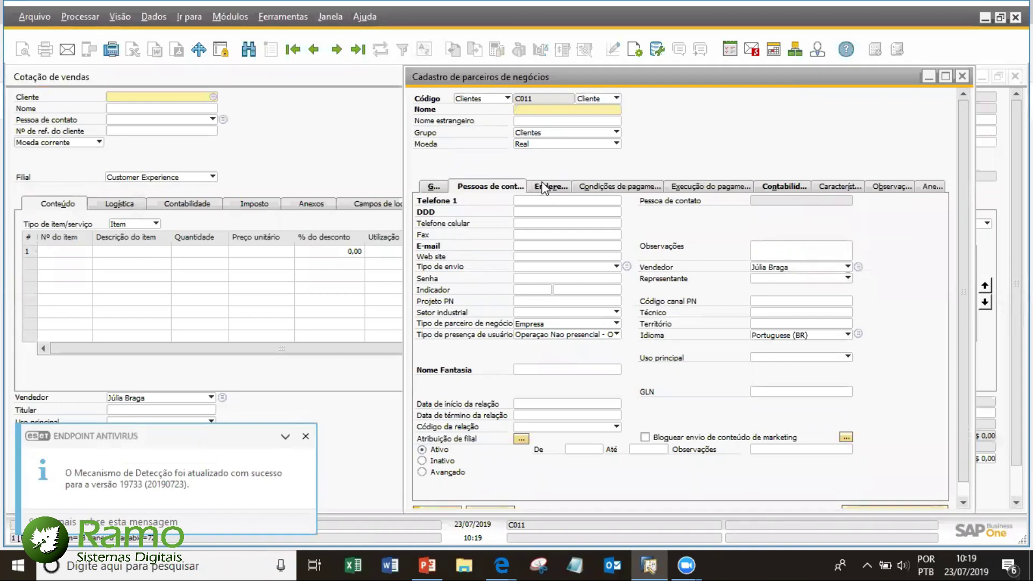
click(546, 188)
click(604, 187)
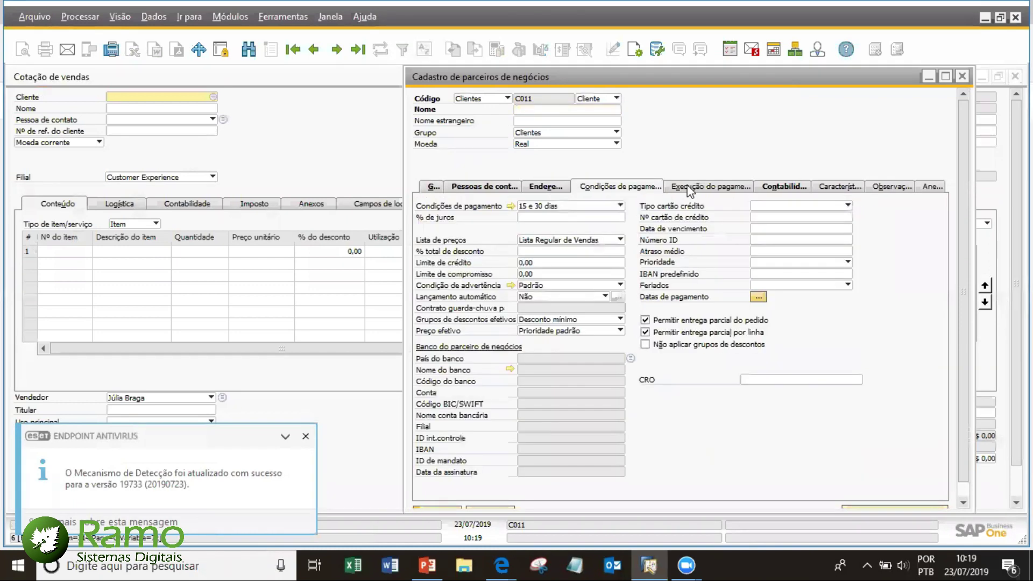
click(690, 188)
click(784, 187)
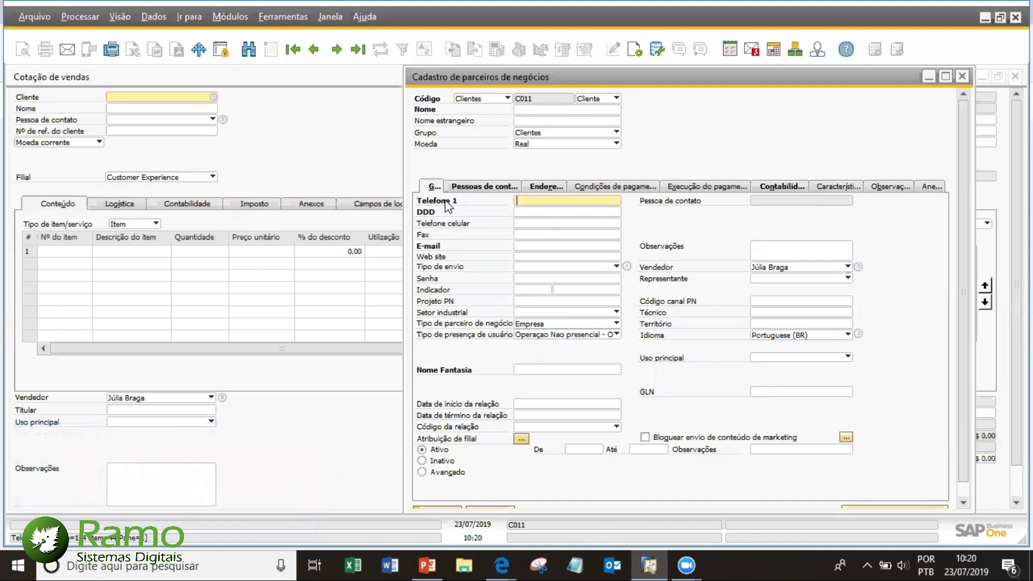
ctrl+double_click(456, 228)
click(662, 321)
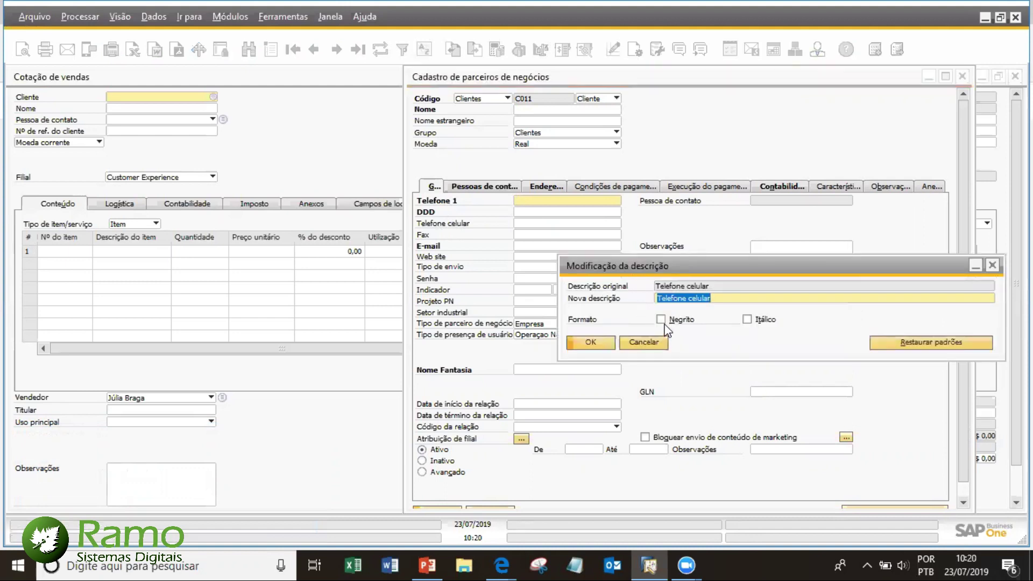
click(596, 341)
click(592, 342)
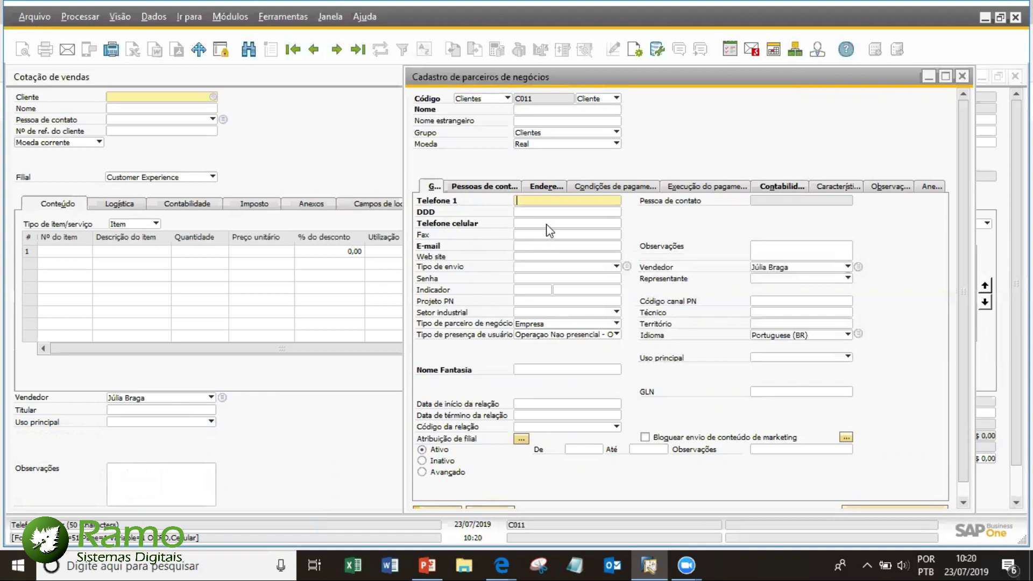
ctrl+double_click(460, 224)
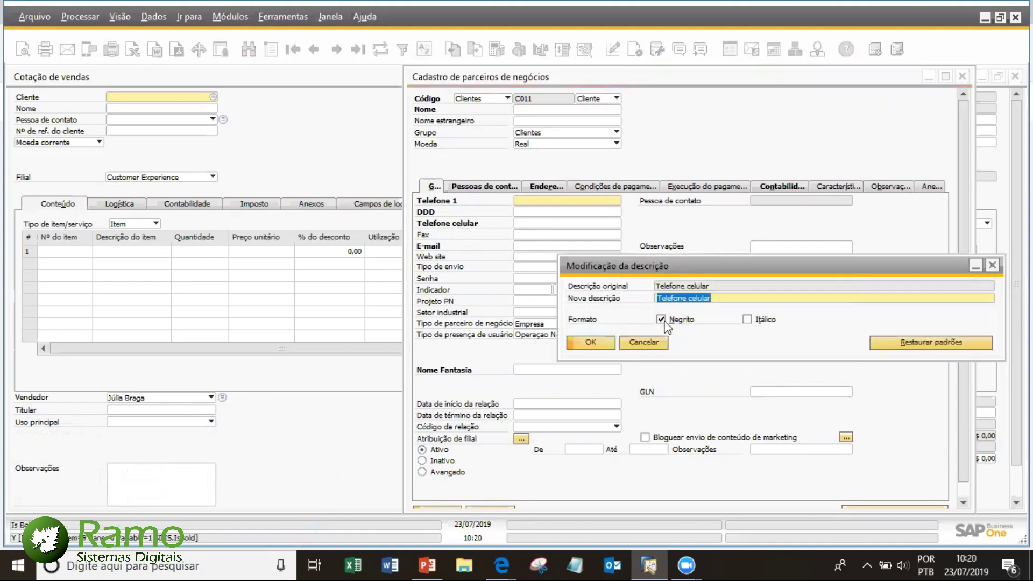
click(595, 343)
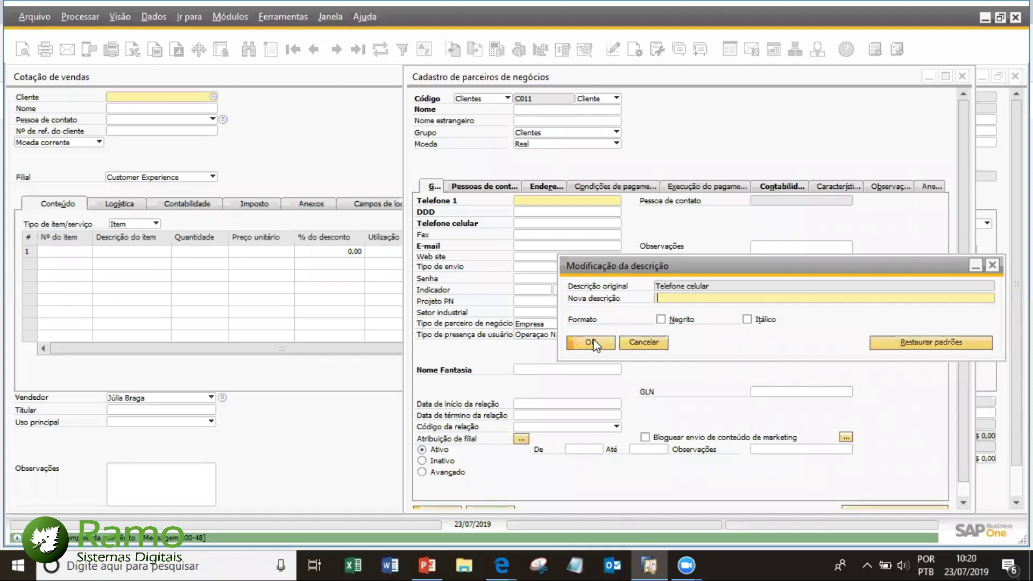
click(594, 343)
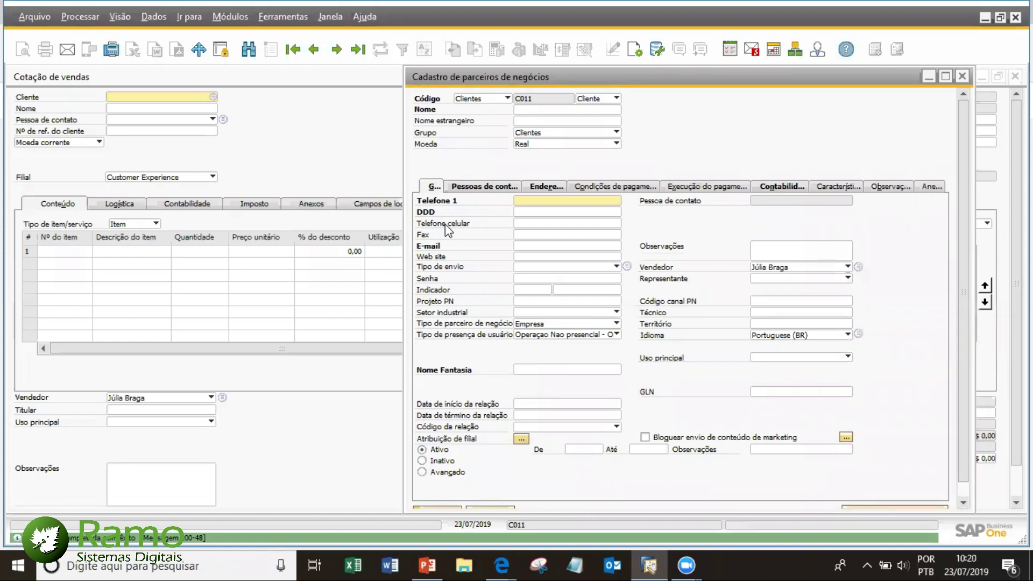
click(596, 109)
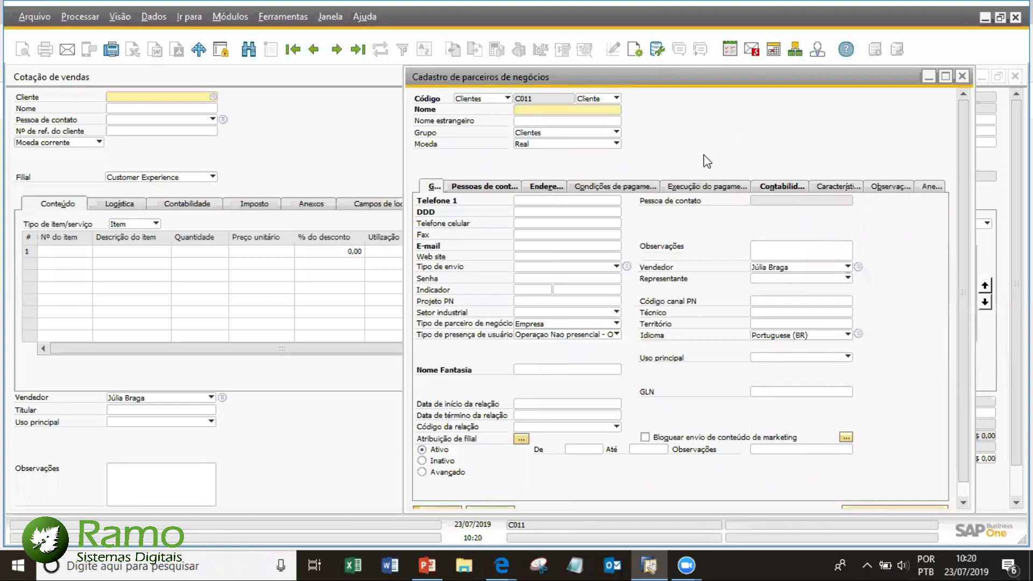
- Complete the name EXEMPLO LTDA and enter the main phone number with area code 11
text(EXEMPLO LTDA)
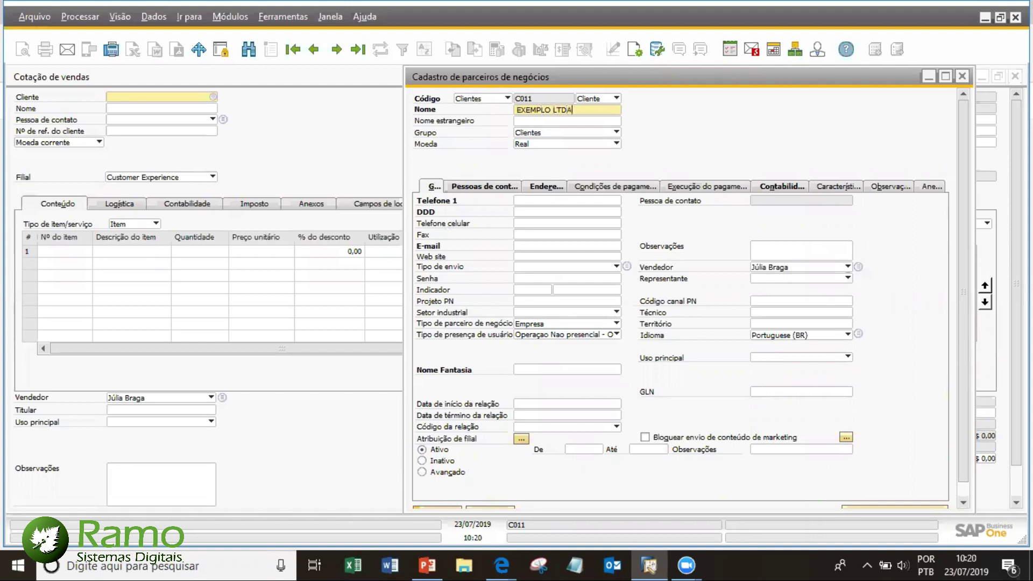
key(Tab)
click(584, 201)
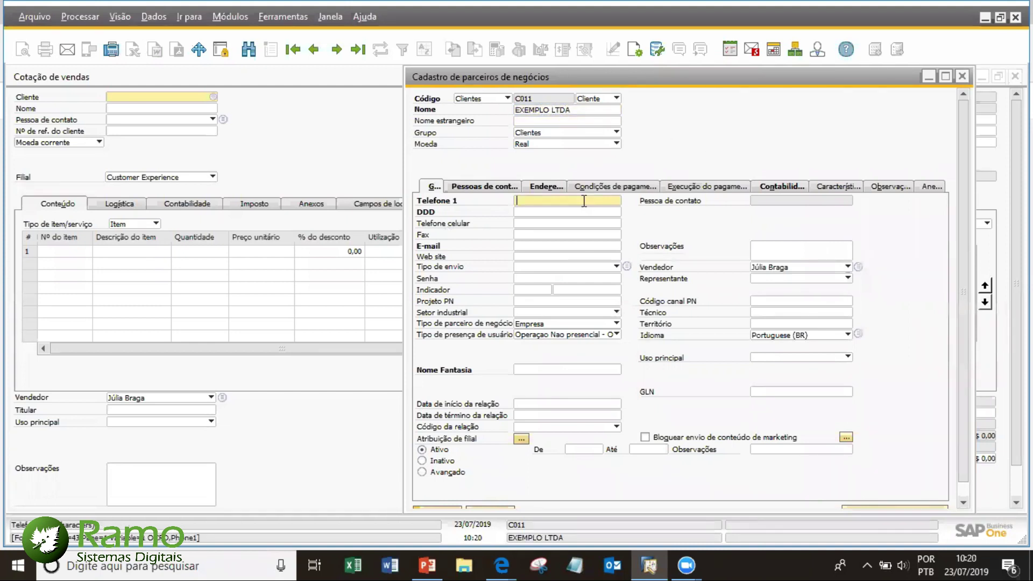
text(3333-3)
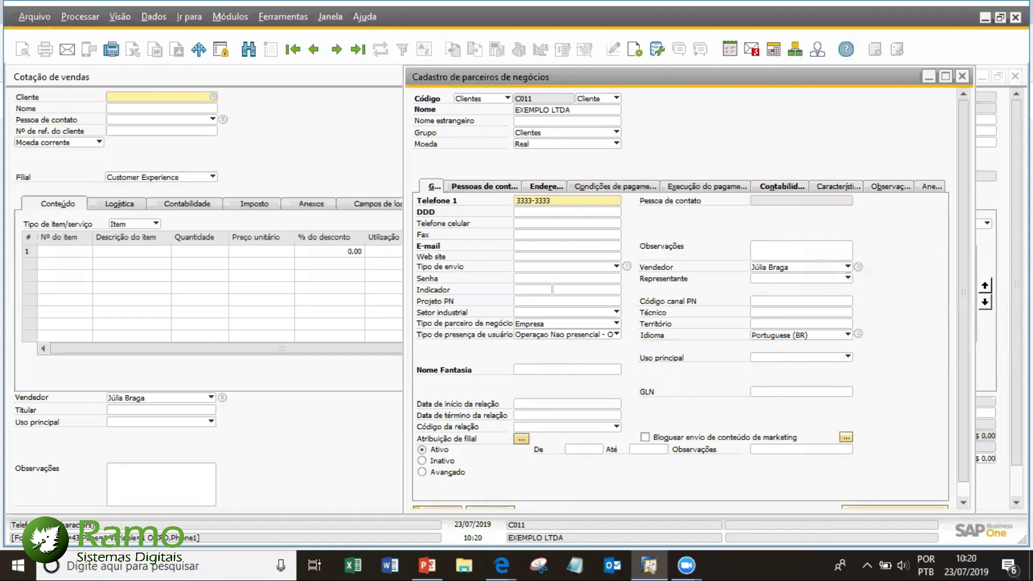
text(333)
key(Tab)
text(11)
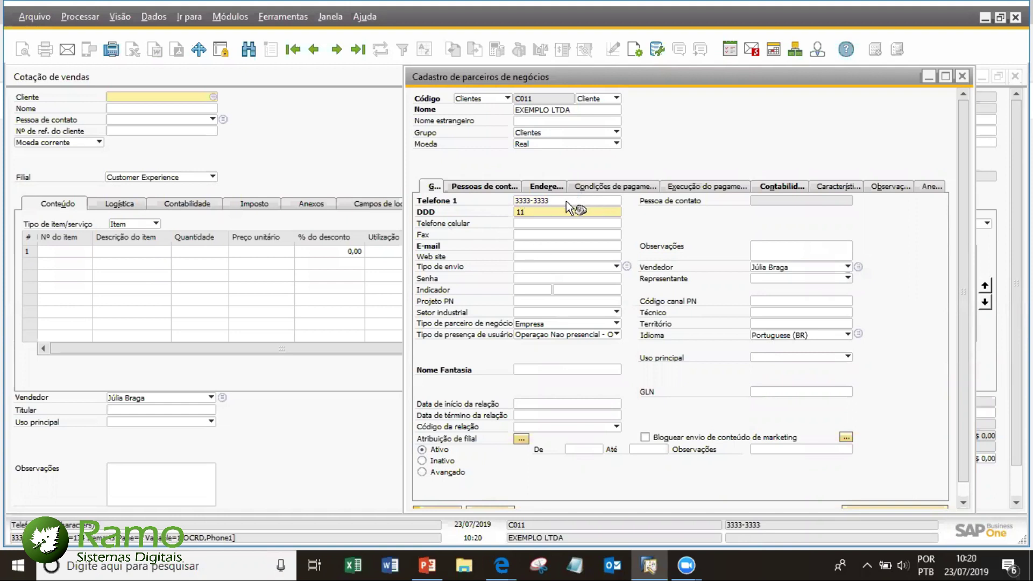
key(shift+Tab)
key(Tab)
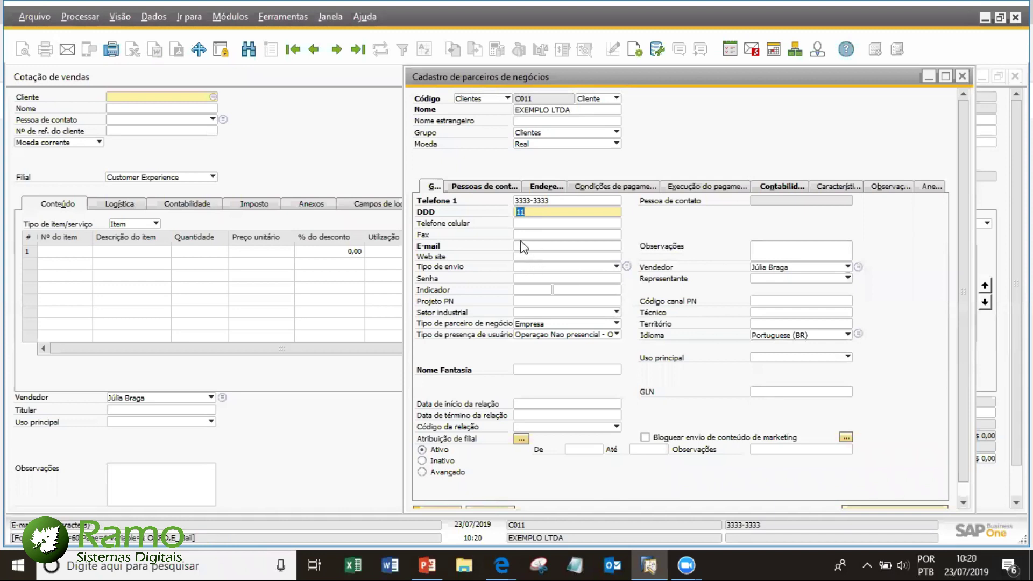
- Fill in the partner's e-mail address and set the trade name to EXEMPLO
click(572, 249)
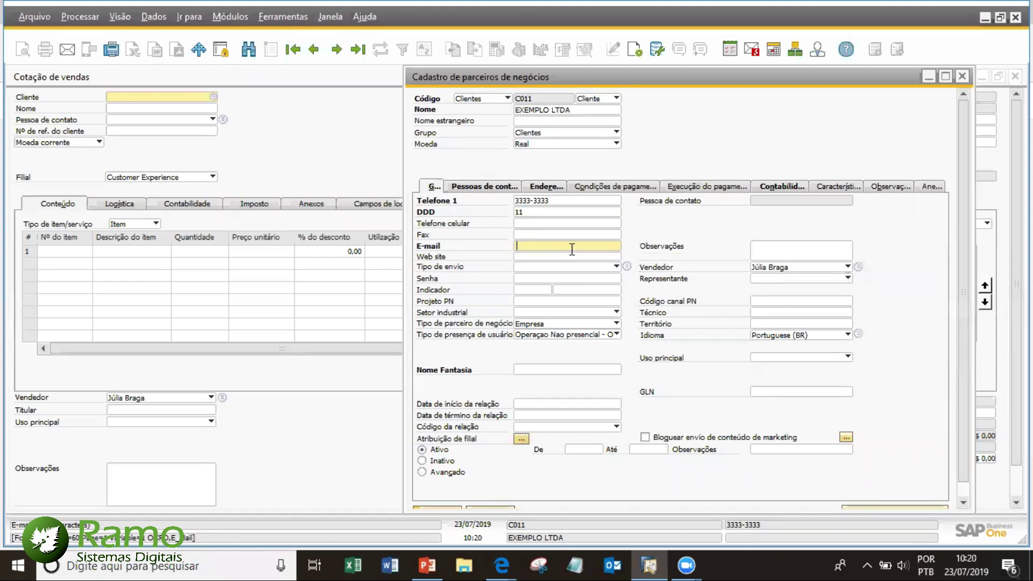
text(exemplo@ramo.com.br)
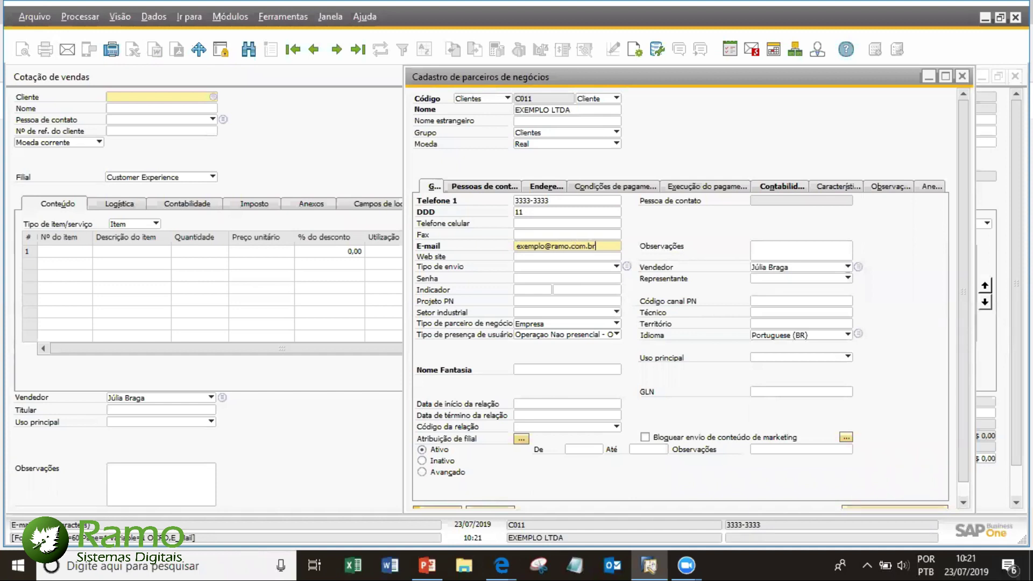
click(546, 370)
text(E)
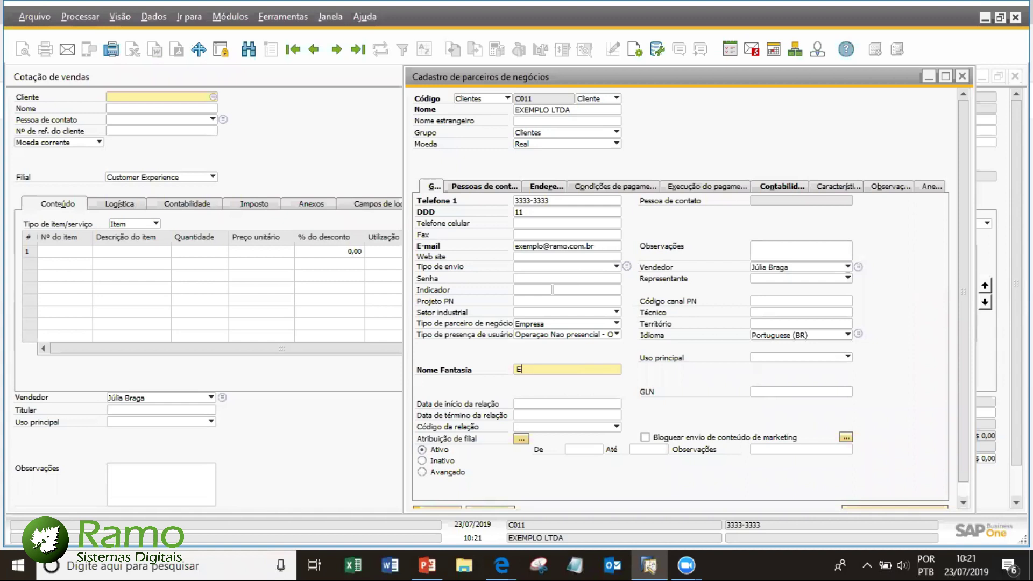
text(XEMPLO)
click(497, 187)
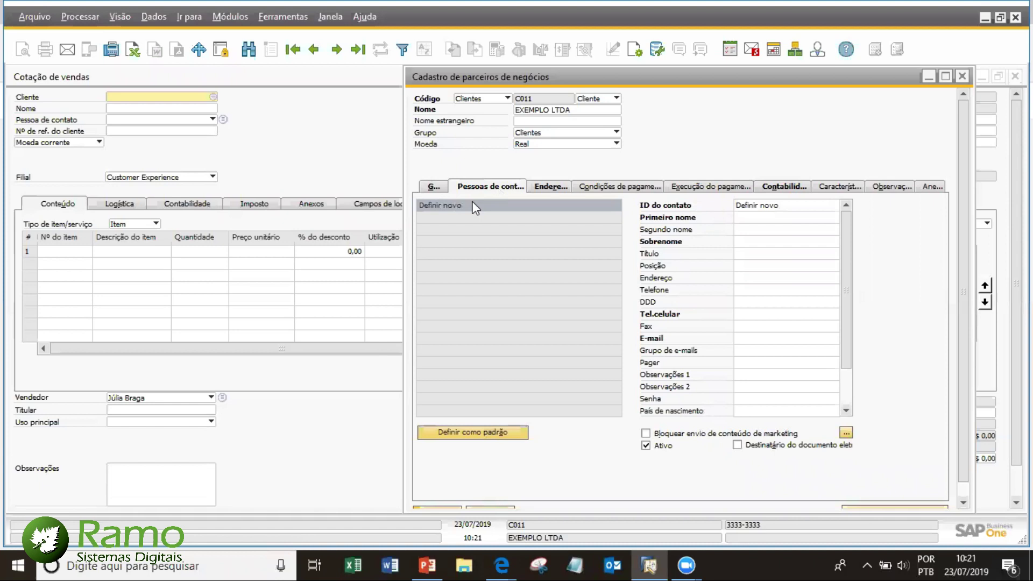
- Create contact COMPRAS with the contact's first name, surname, mobile number and e-mail address
click(793, 206)
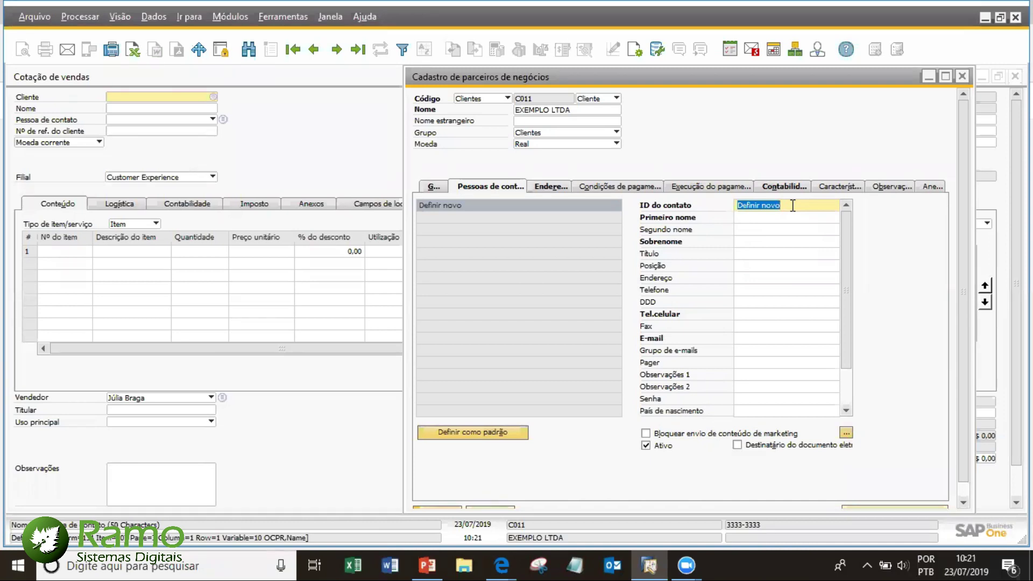
text(COMPRAS)
key(Tab)
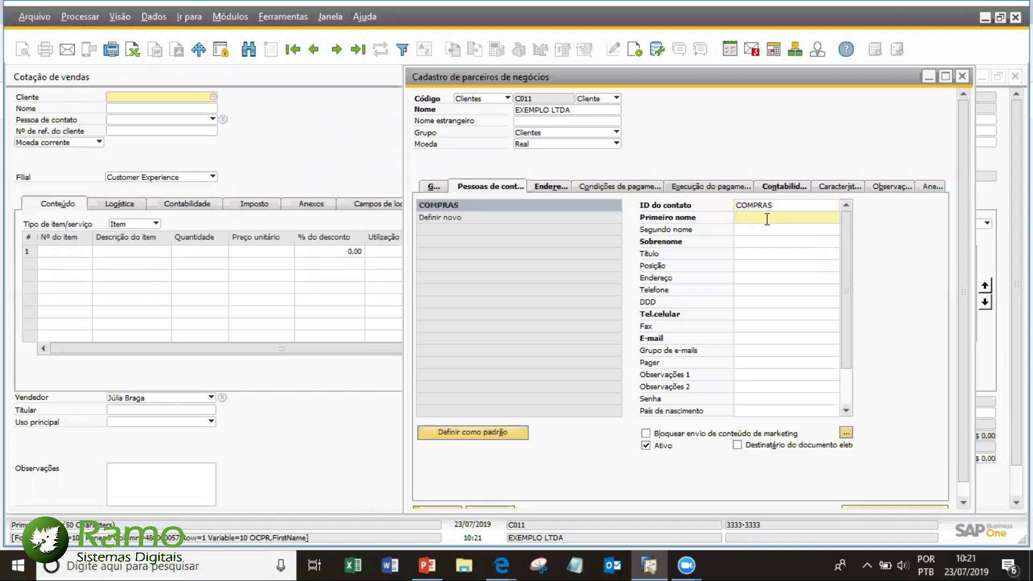
text(JOÃO)
key(Tab)
key(Tab)
text(SILVA)
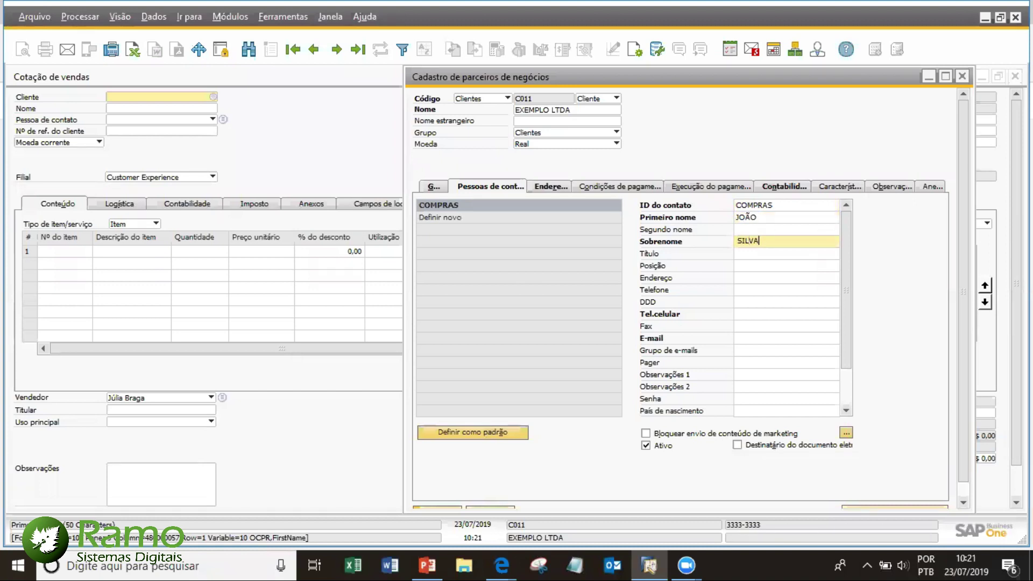
click(779, 313)
text(999)
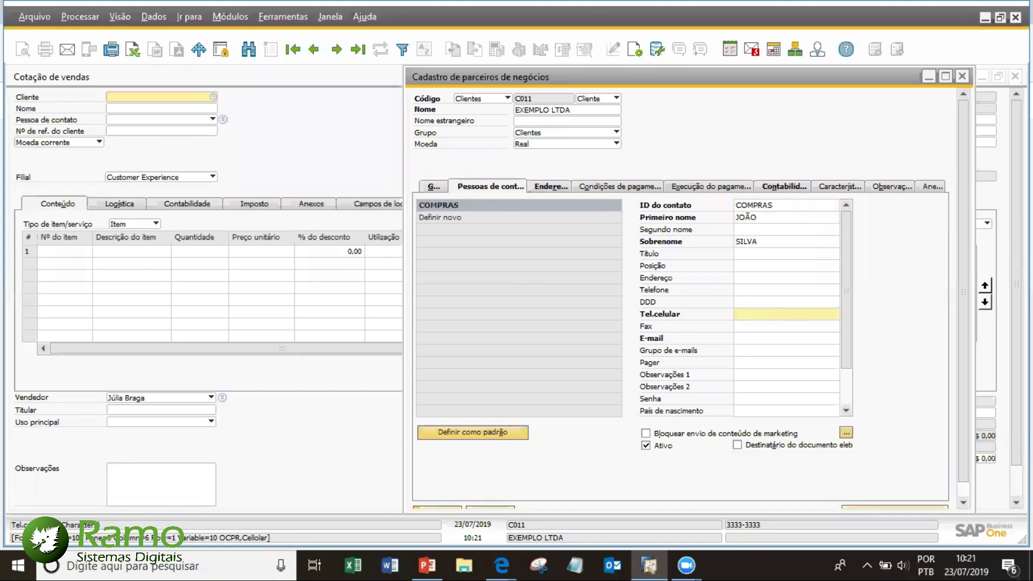
text(99-9999)
key(Tab)
key(Tab)
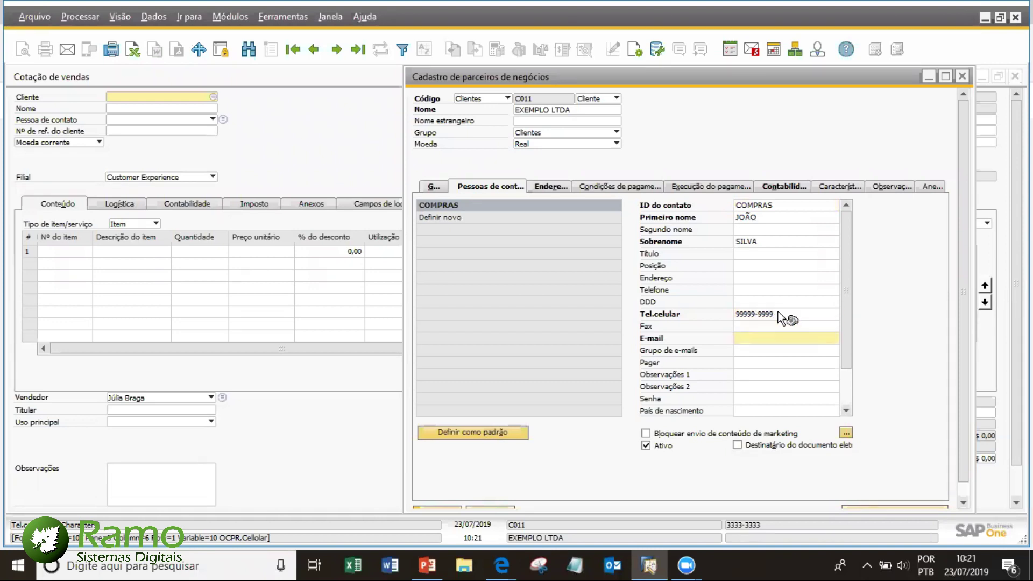
text(jsilva@ramo.com.br)
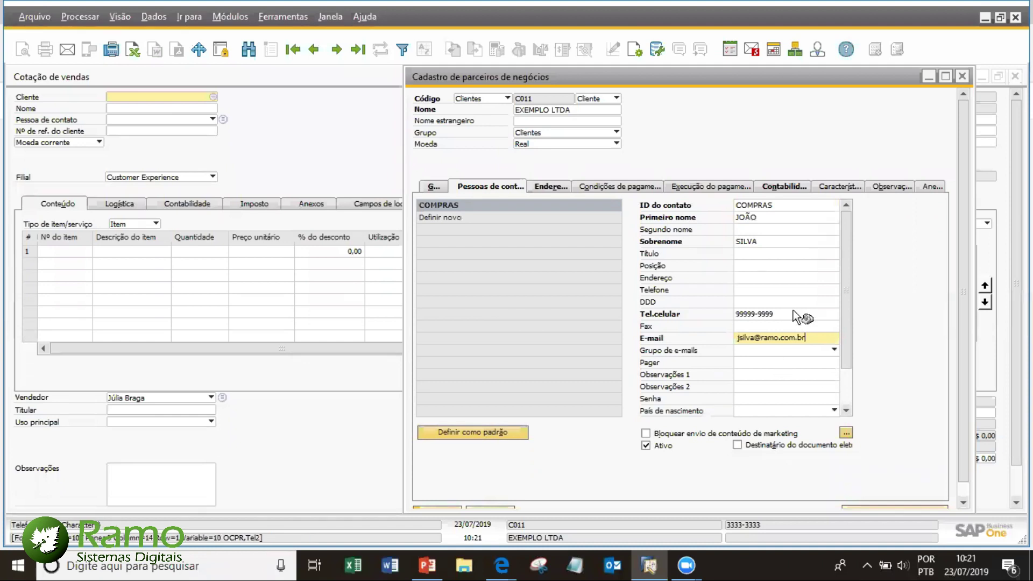
click(552, 187)
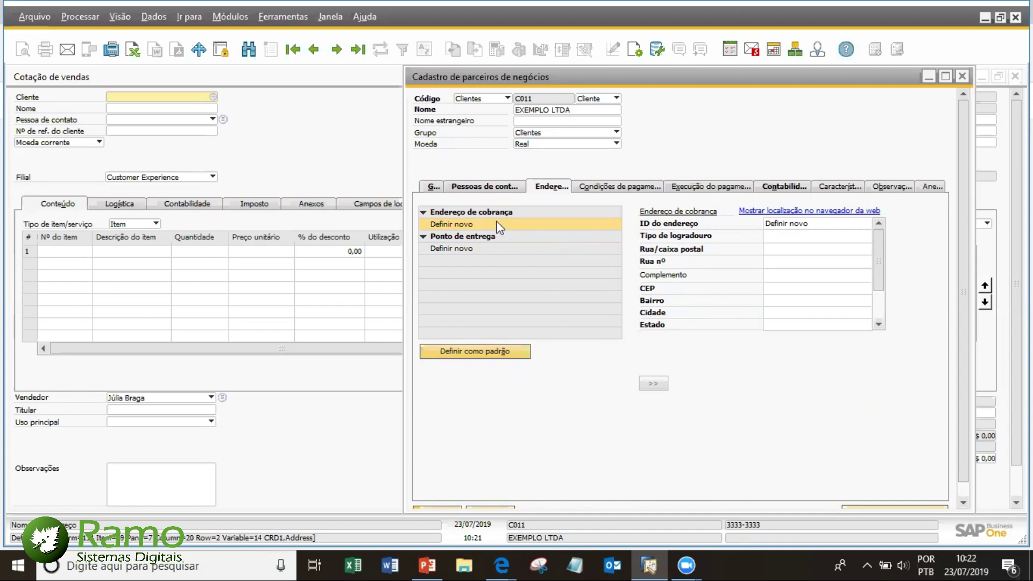
click(229, 17)
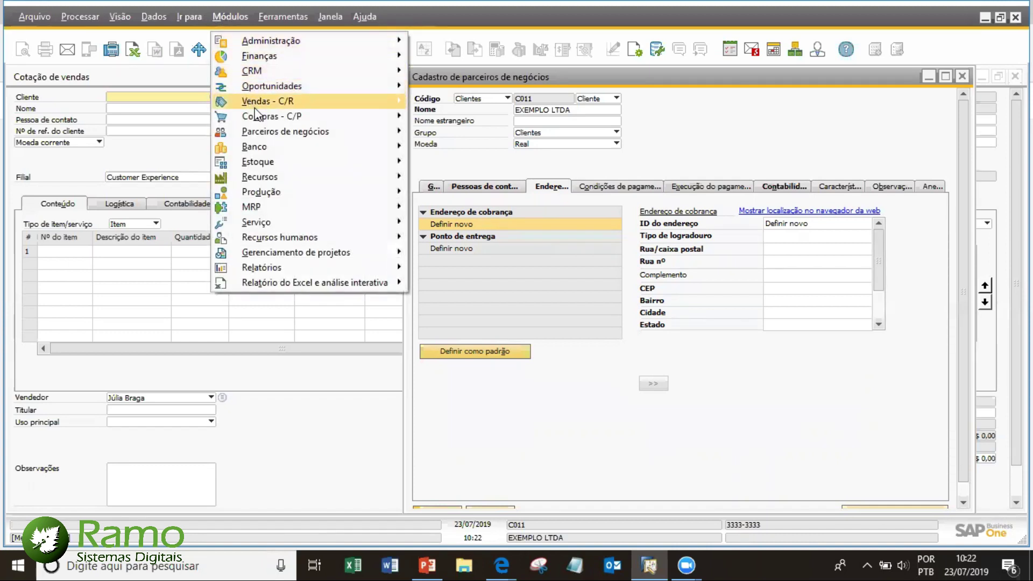
mouse_move(261, 102)
click(468, 131)
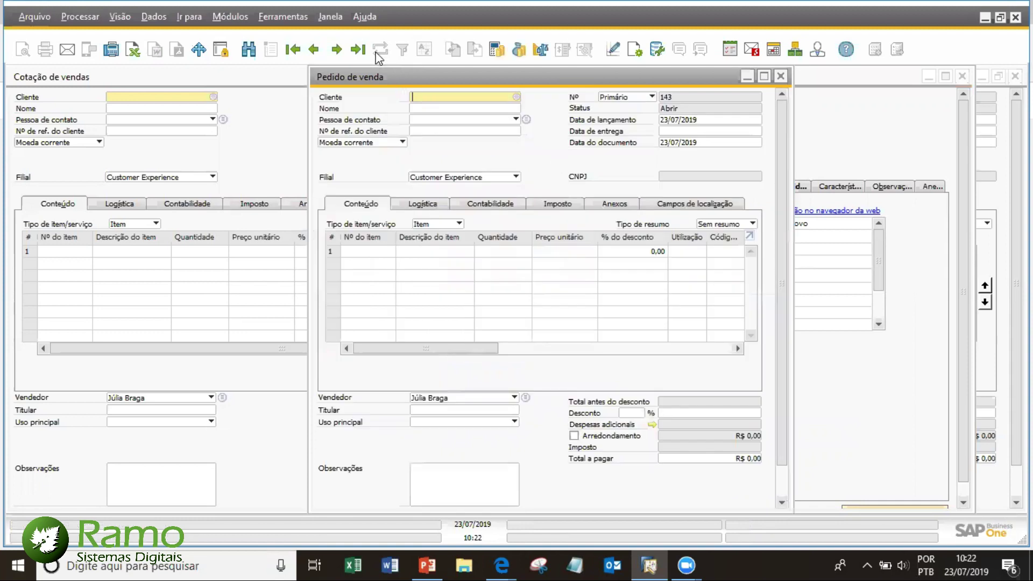
click(429, 204)
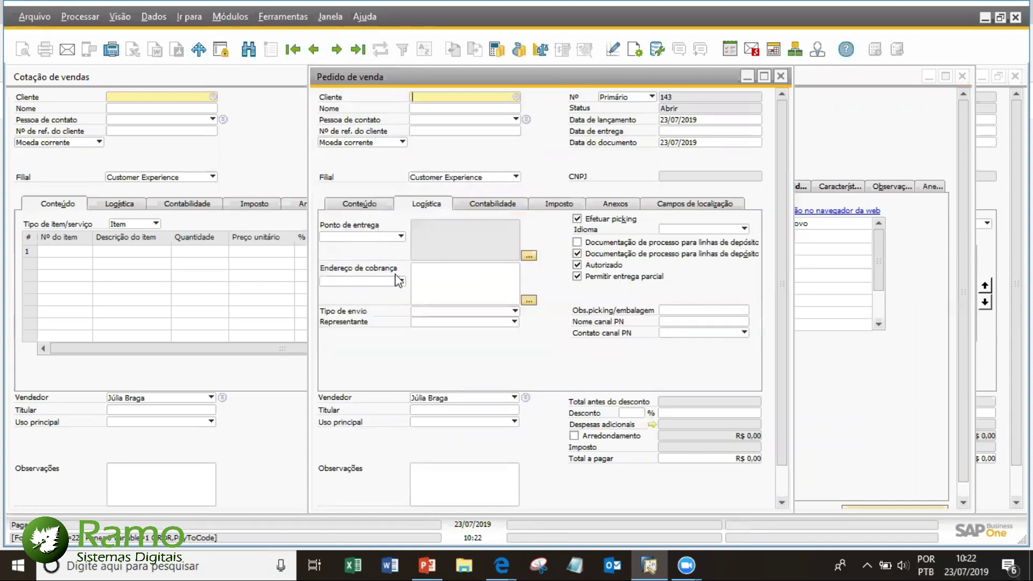
click(402, 239)
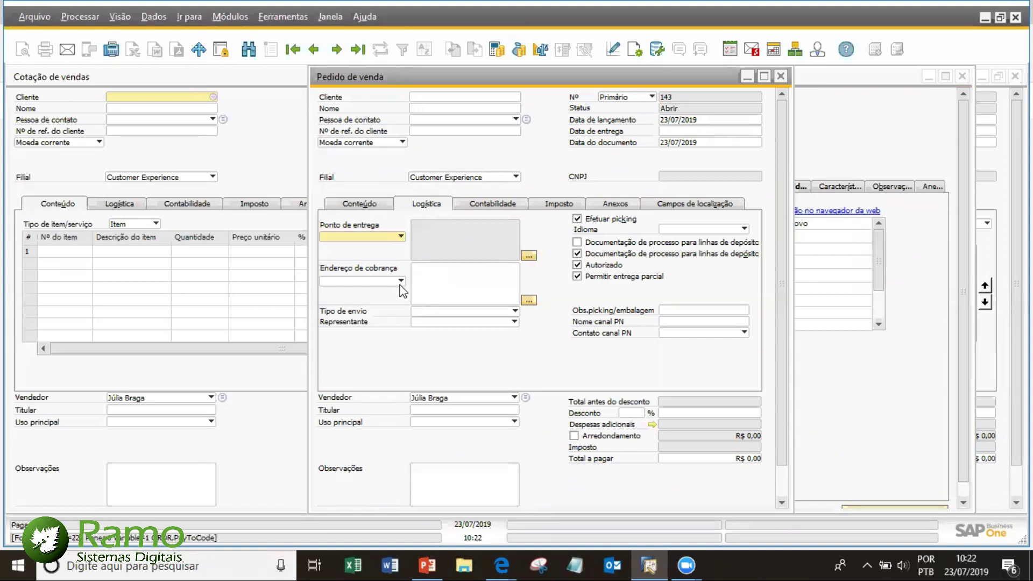
click(780, 78)
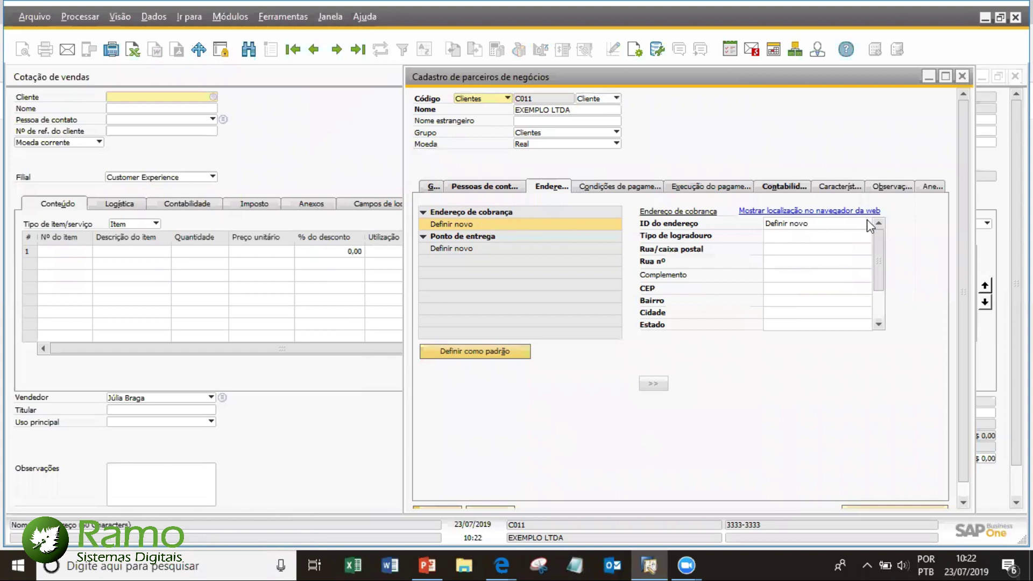
- Create billing address COBRANCA of type Rua with street, number, postcode, district and city São Paulo
click(815, 220)
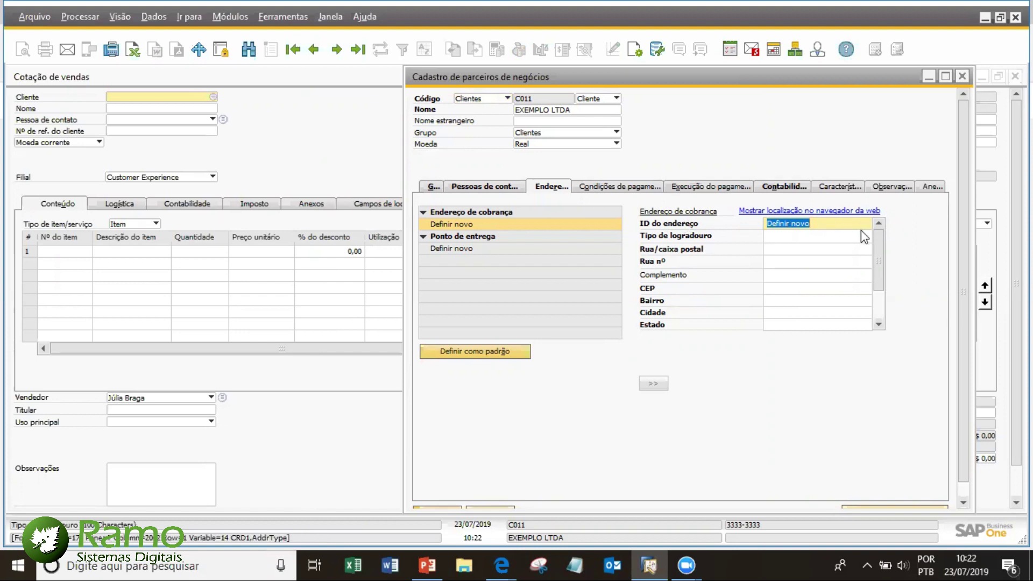
text(COBRANCA)
click(863, 231)
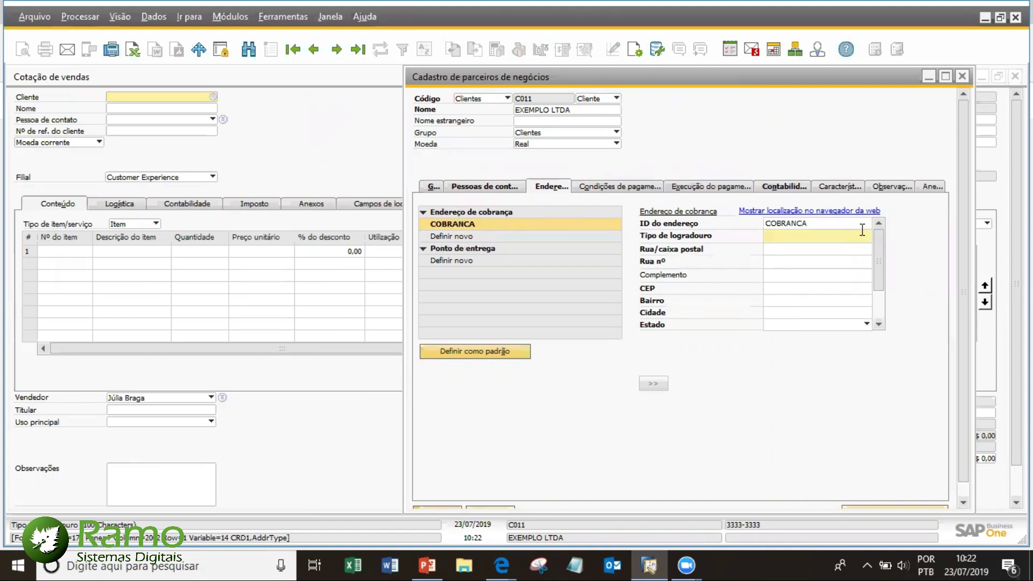
text(Ru)
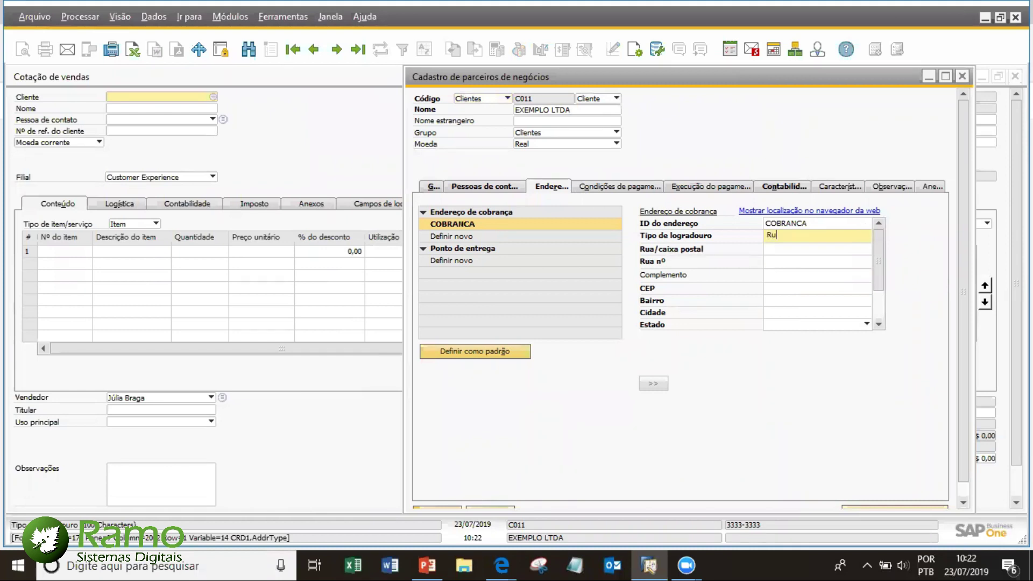
text(a)
key(Tab)
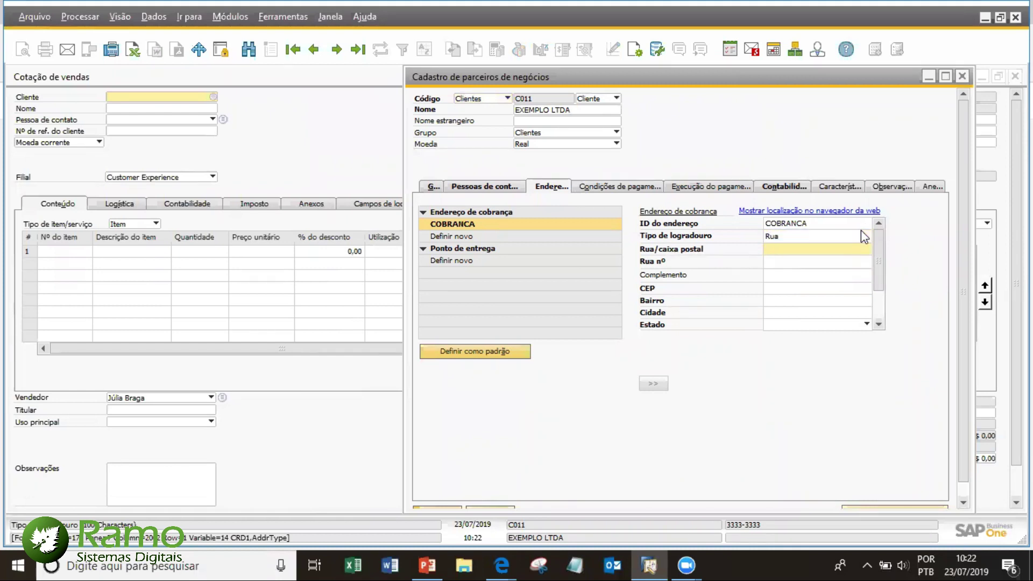
text(Exemplo)
key(Tab)
text(13)
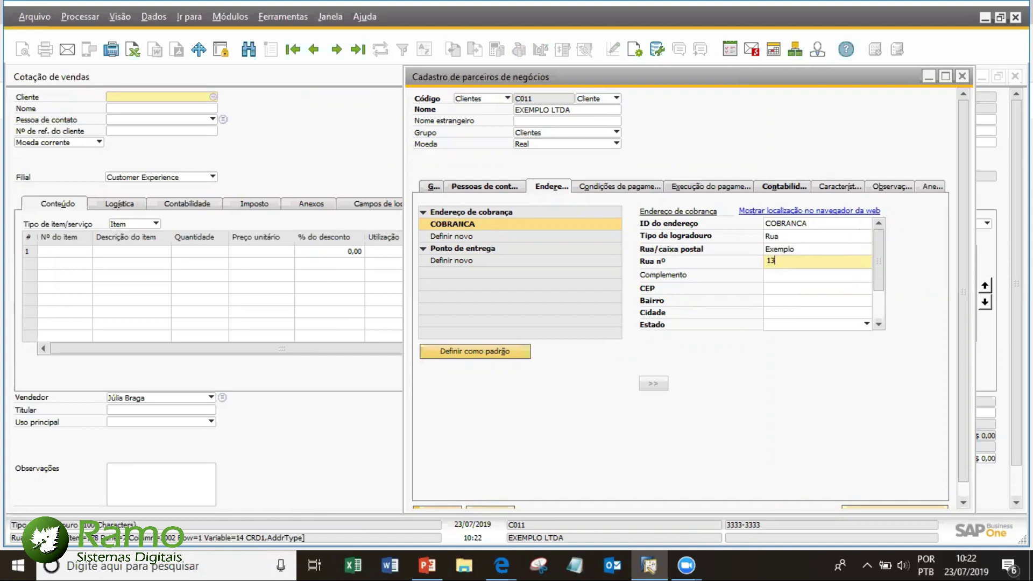
text(3465)
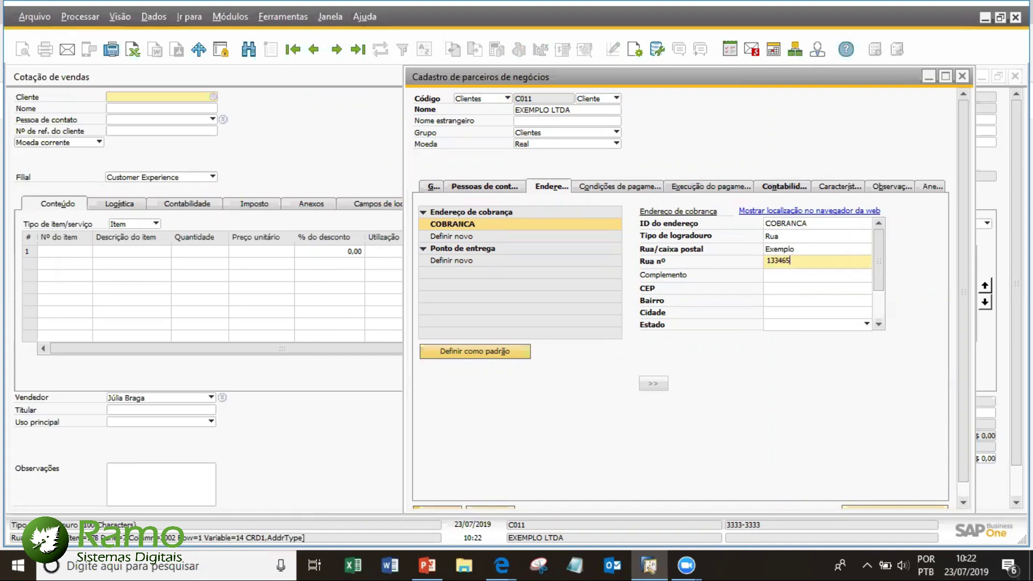
click(809, 287)
text(0000)
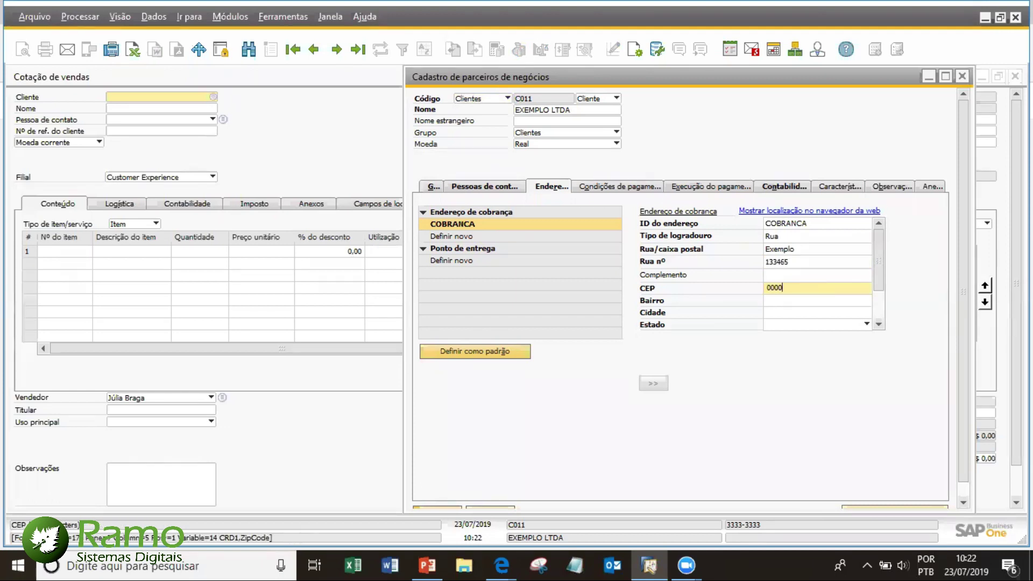
text(0-000)
key(Tab)
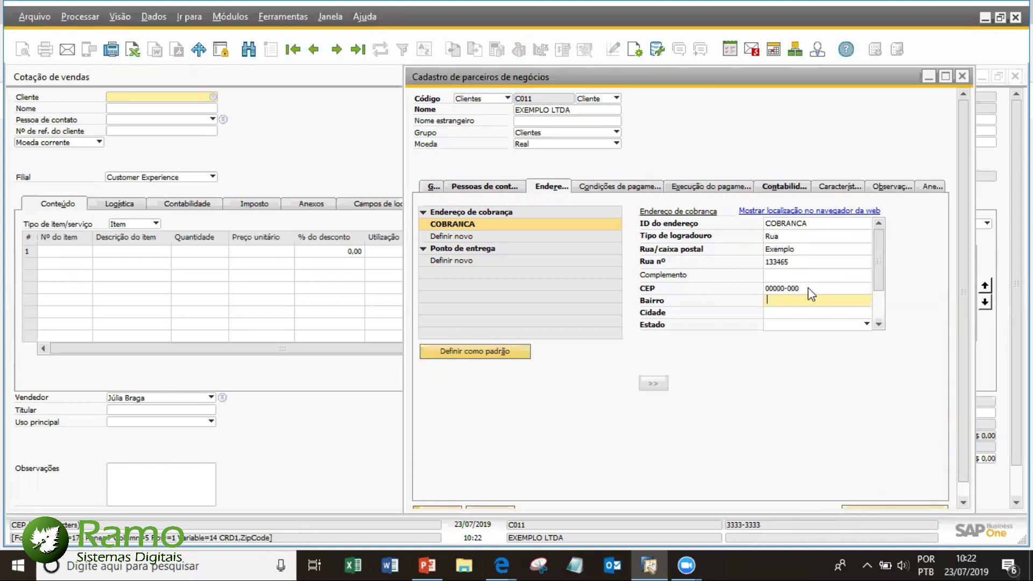
text(Exemplo)
key(Tab)
text(São Pau)
- Set the billing address's state and municipality both to São Paulo
click(781, 324)
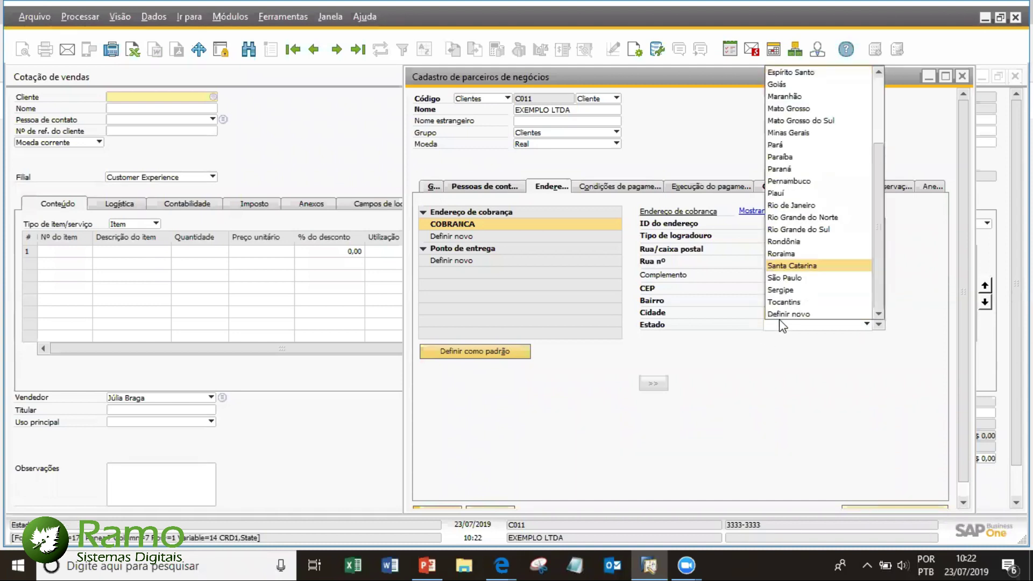
click(785, 278)
scroll(883, 305, down, 1)
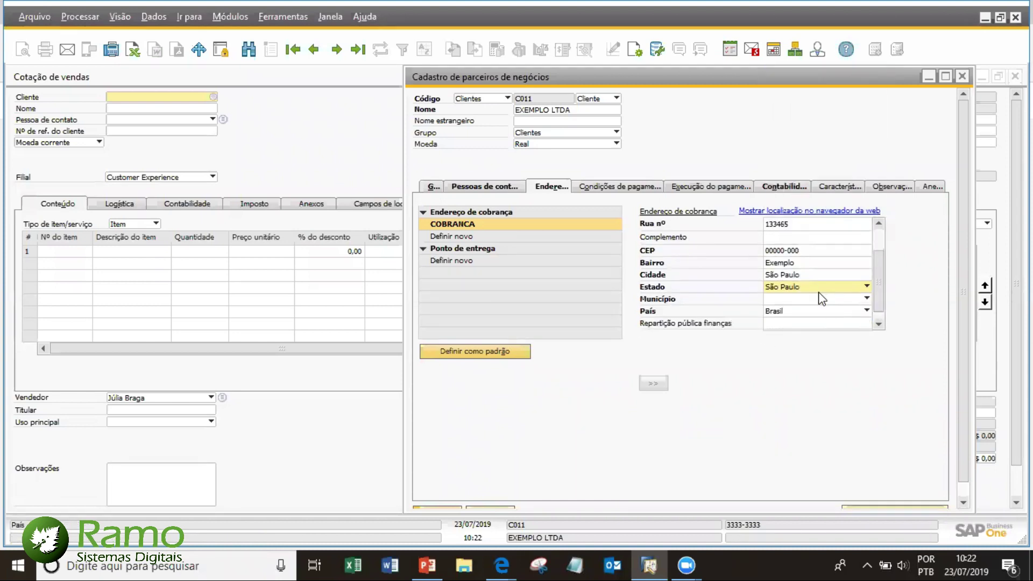
click(832, 299)
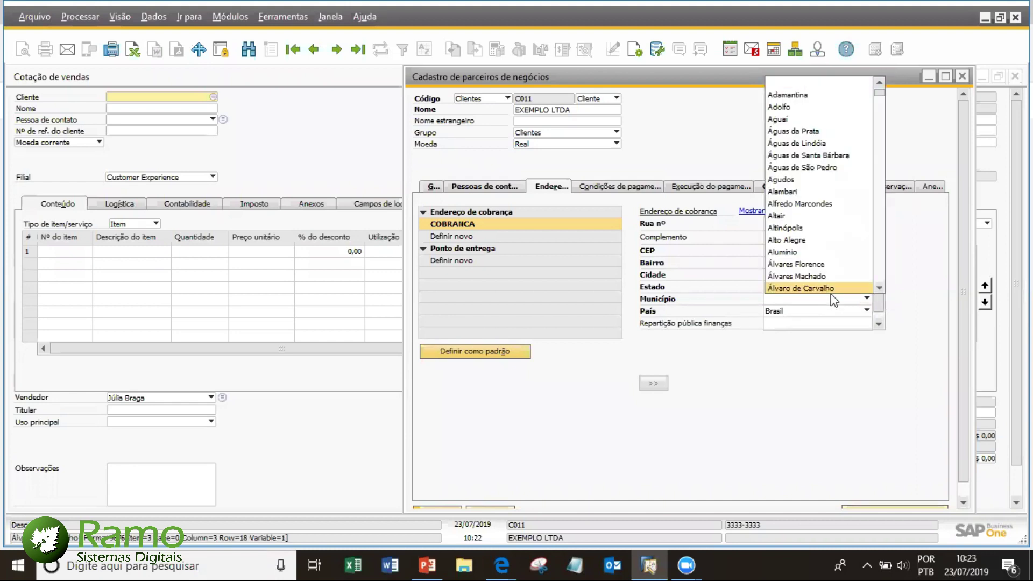
text(Santa Cruz da E)
scroll(884, 276, down, 6)
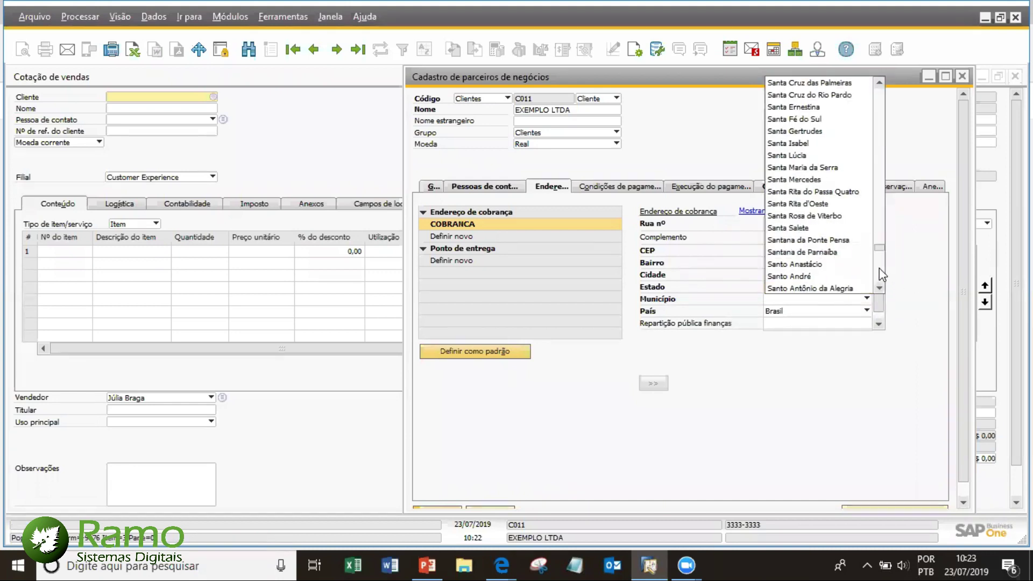
scroll(883, 275, down, 6)
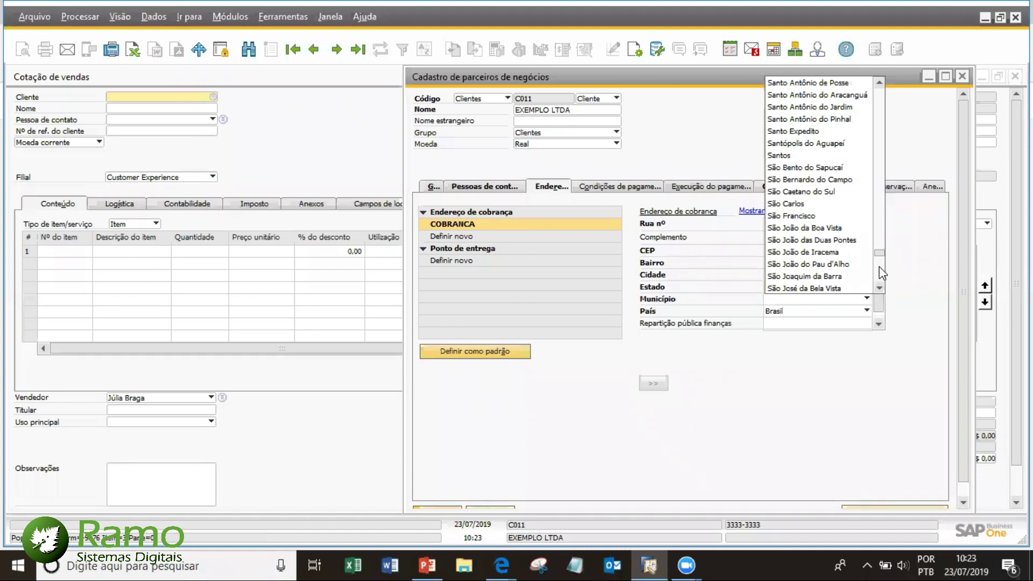
scroll(883, 274, down, 6)
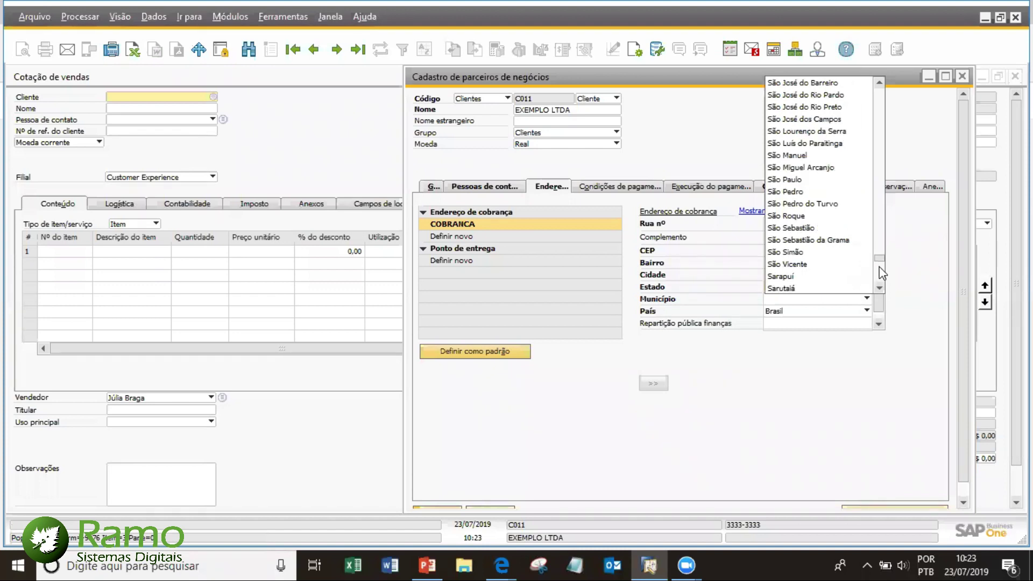
click(806, 180)
scroll(814, 299, down, 1)
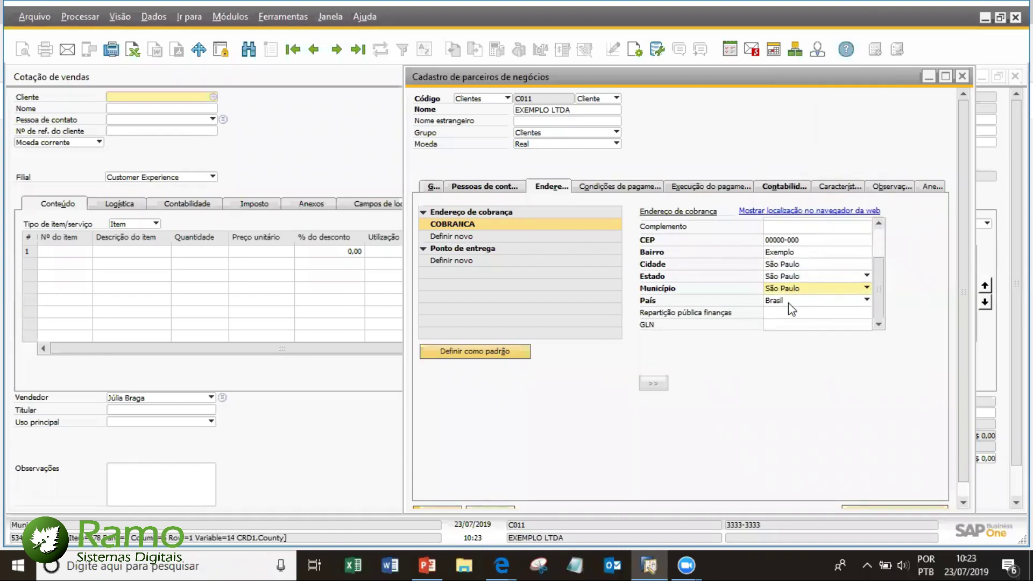
click(804, 314)
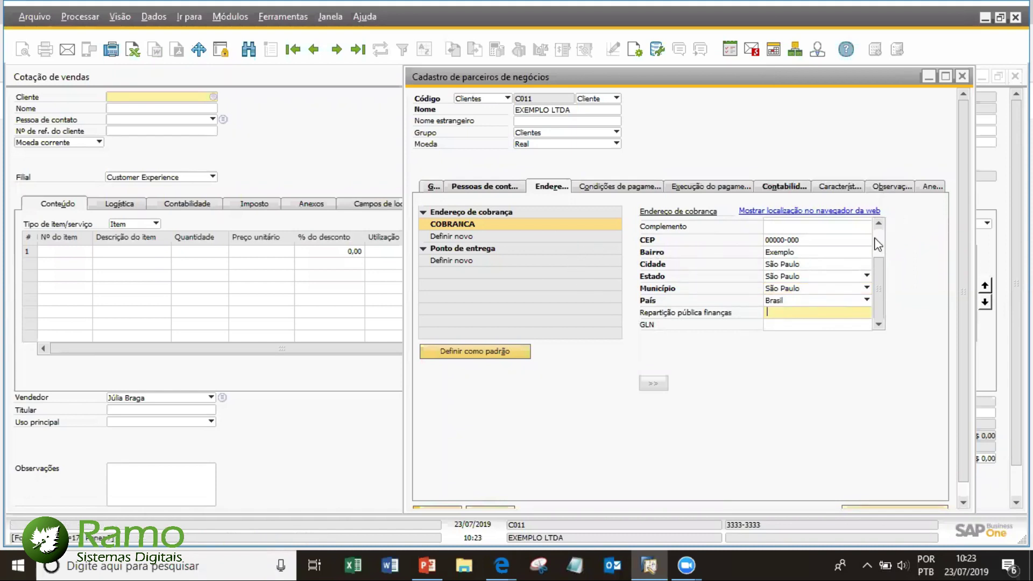
scroll(876, 245, up, 2)
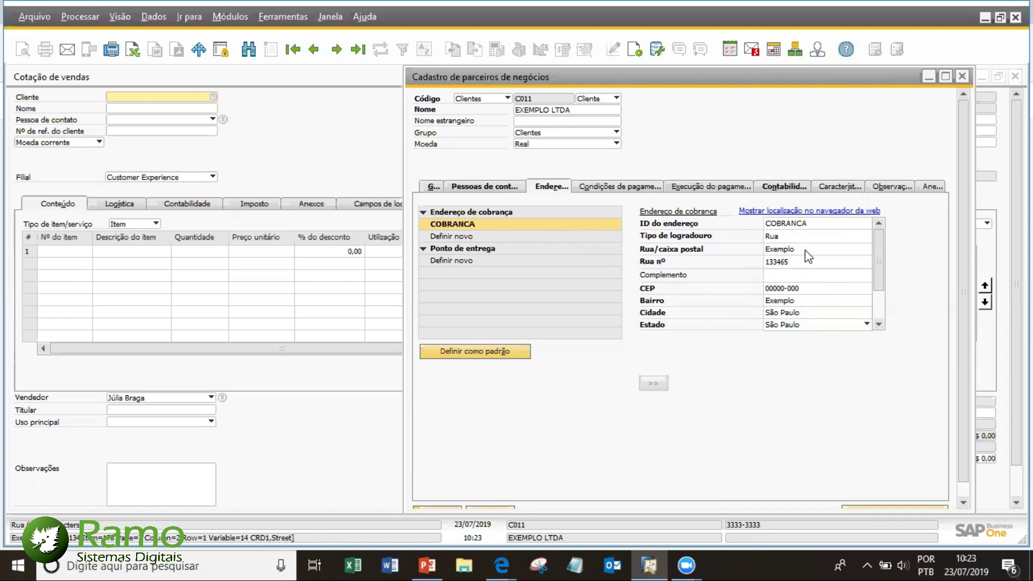
- Copy billing address COBRANCA to a delivery address and rename it ENTREGA
click(454, 225)
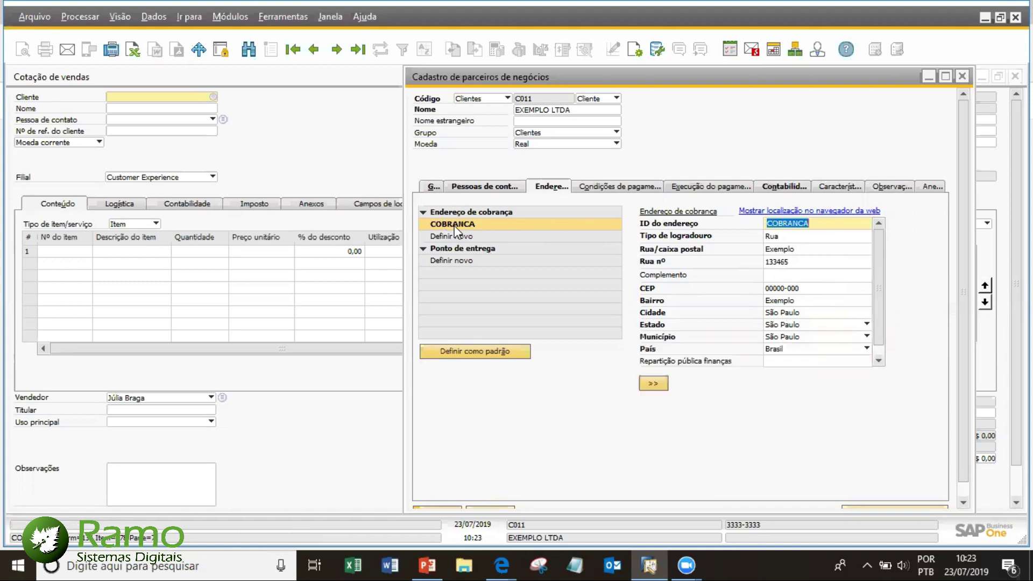
click(653, 382)
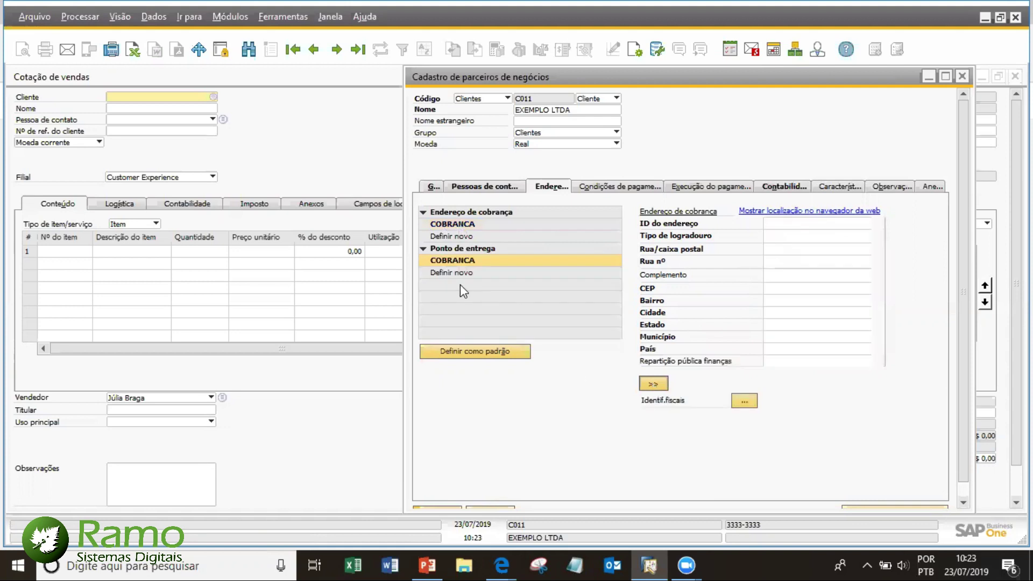
click(461, 260)
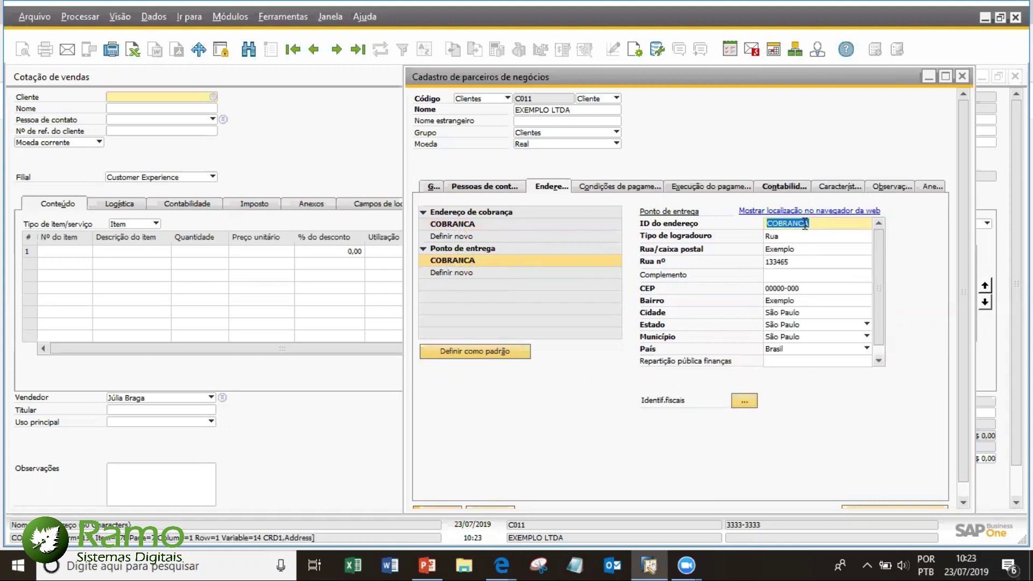
text(ENTREGA)
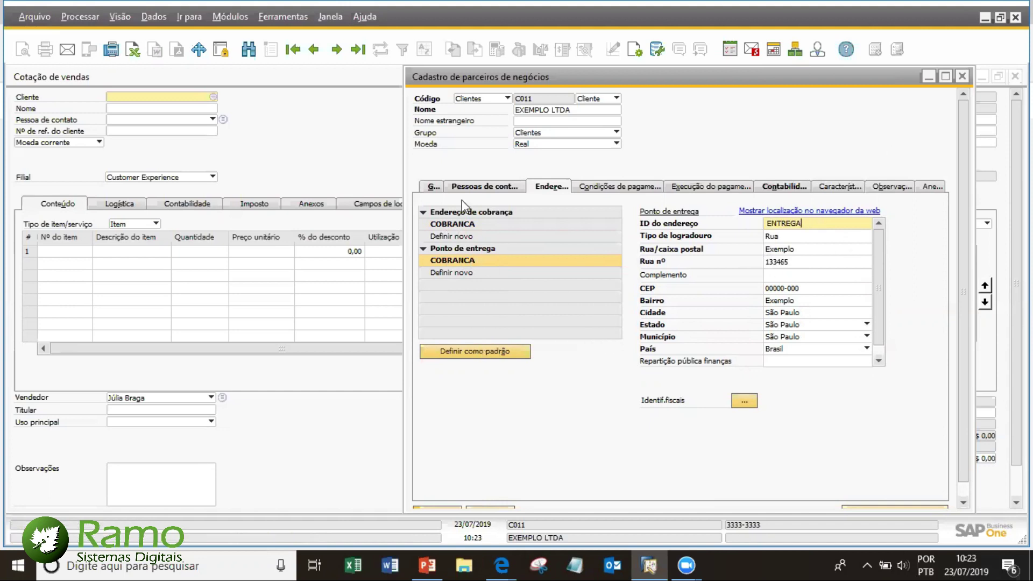
click(496, 224)
click(499, 260)
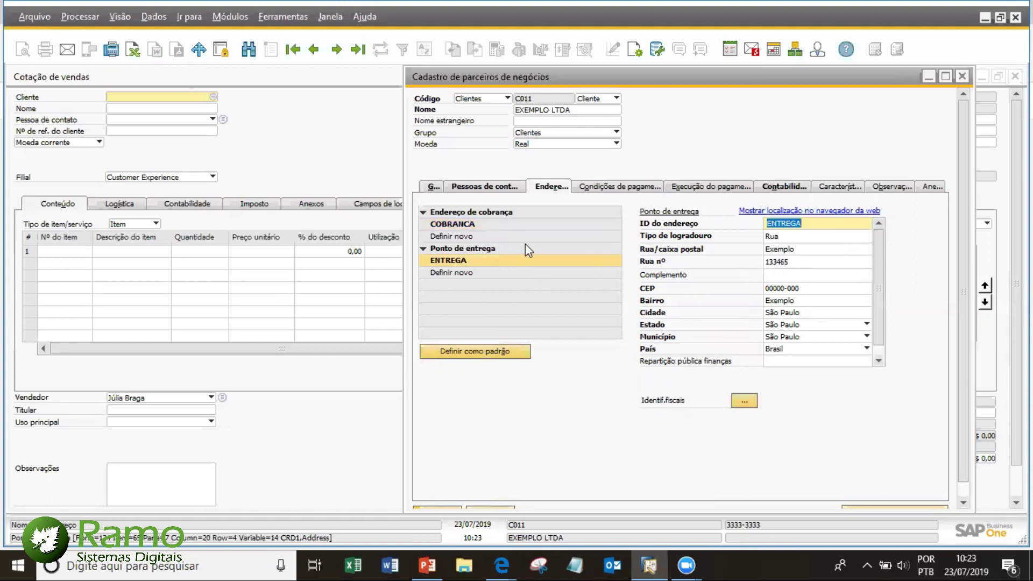
click(619, 188)
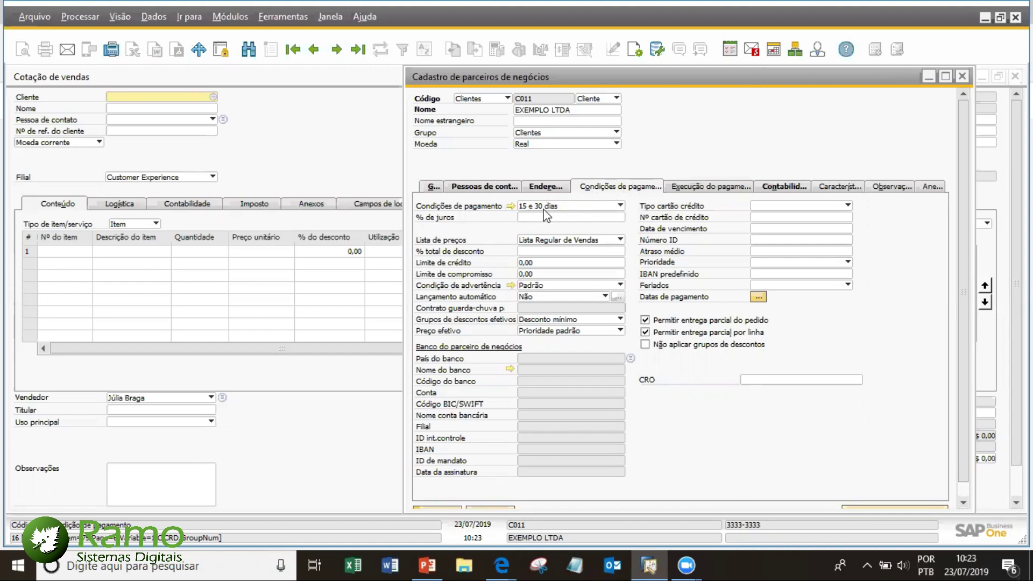
- Change the payment terms to 15 dias and confirm the change
click(573, 205)
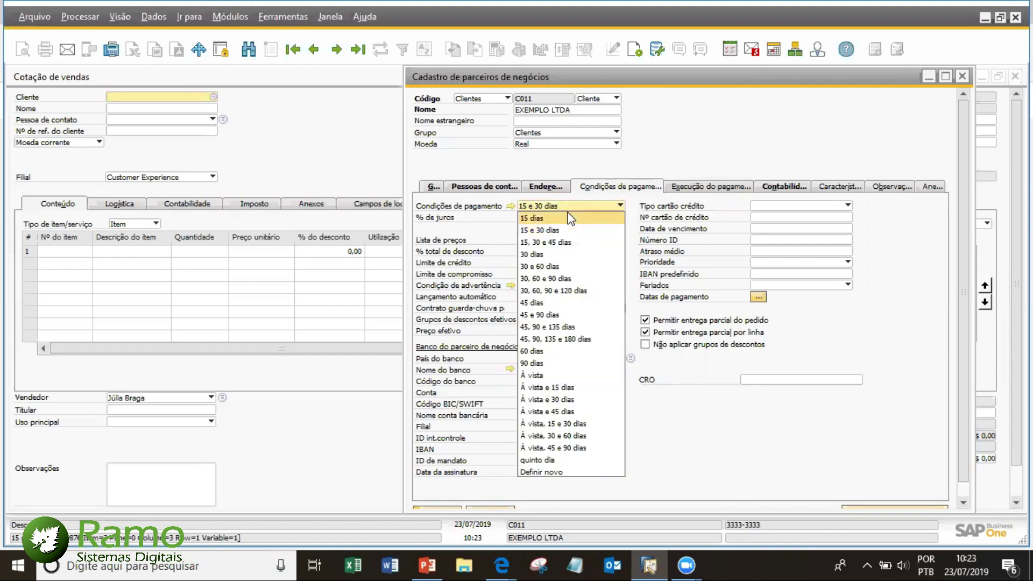
click(569, 217)
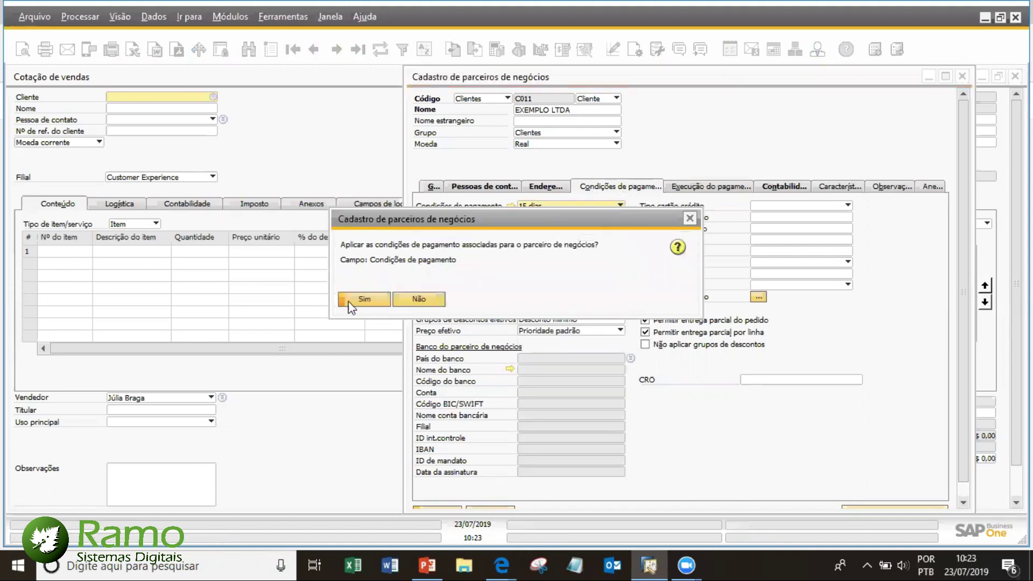
click(443, 295)
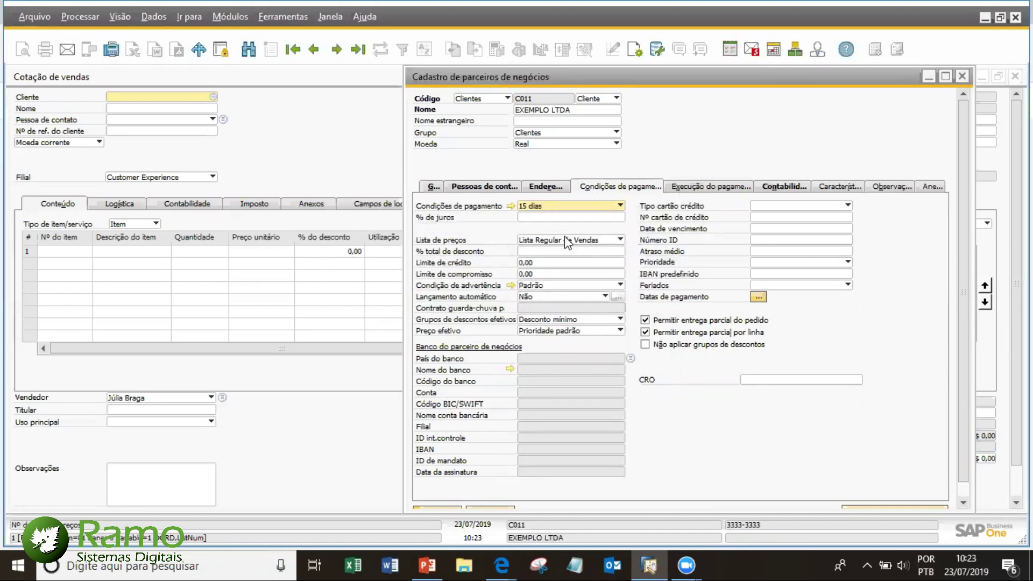
- Open the accounting tax settings and the tax identification details
click(698, 189)
click(781, 185)
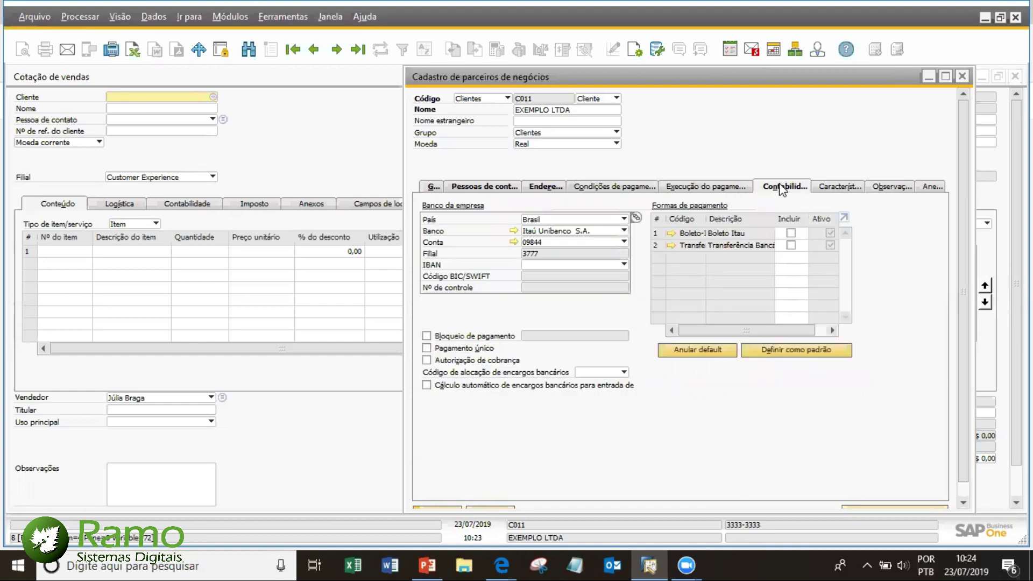
click(540, 205)
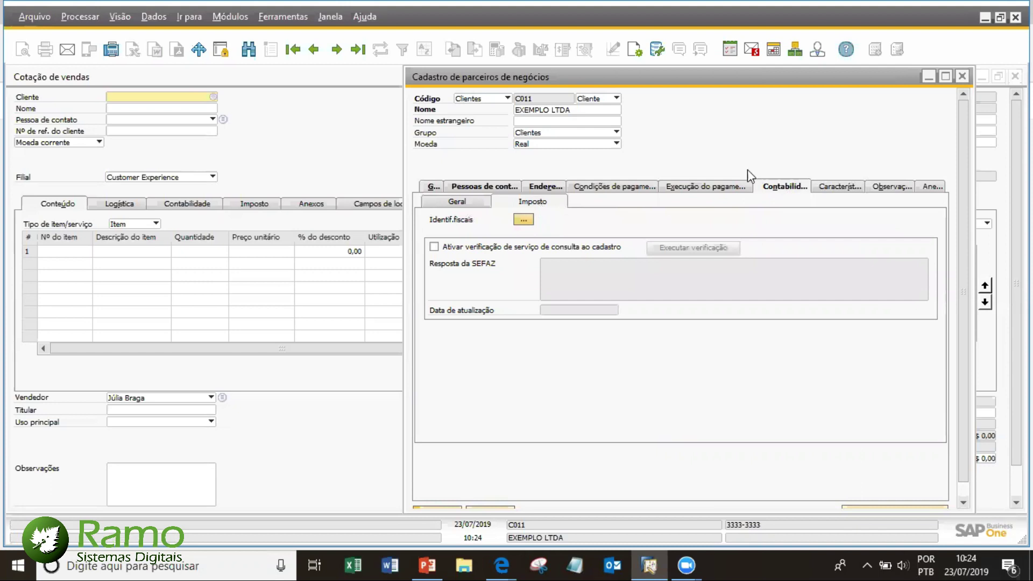
click(524, 220)
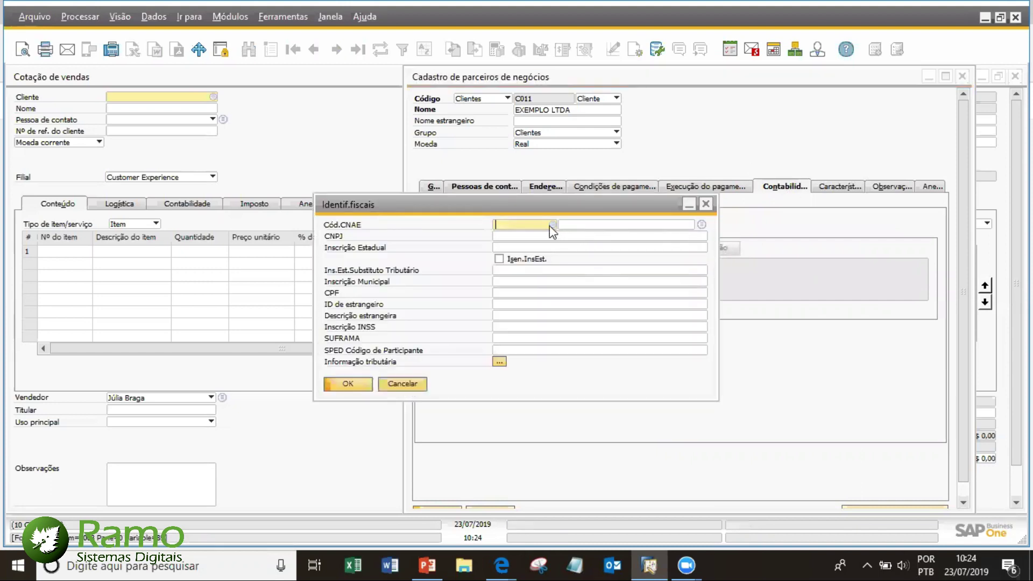
- Choose CNAE code 0116-4/02, Cultivo de girassol
click(554, 225)
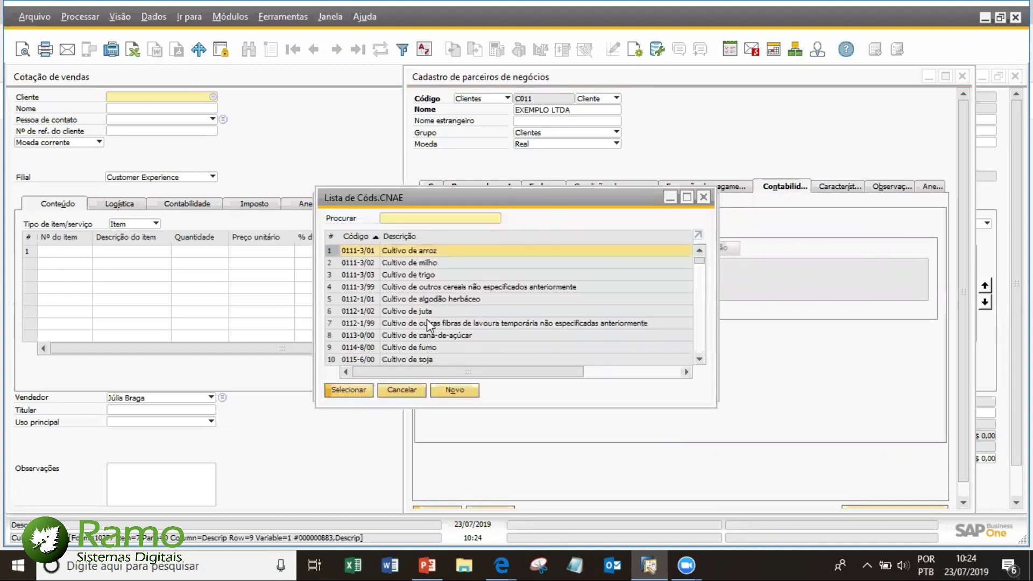
click(701, 306)
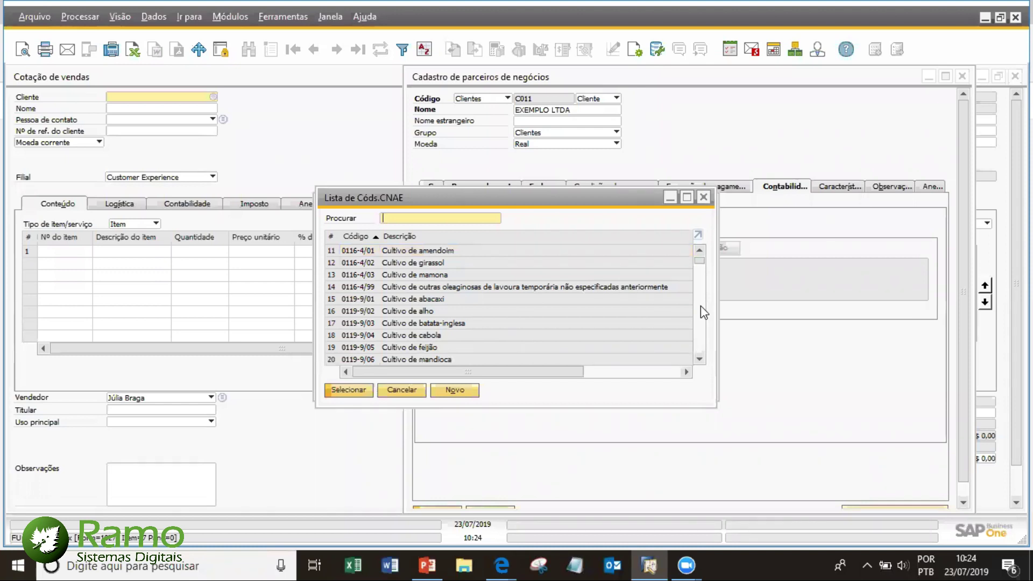
double_click(450, 263)
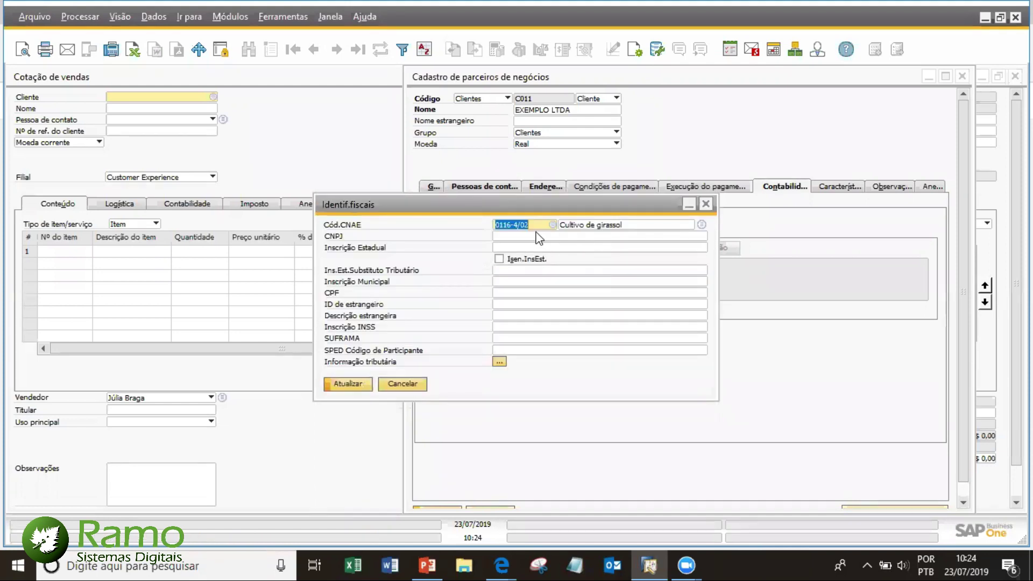
- Enter the company's CNPJ, mark state registration exempt, and save despite the CNPJ warning
click(552, 236)
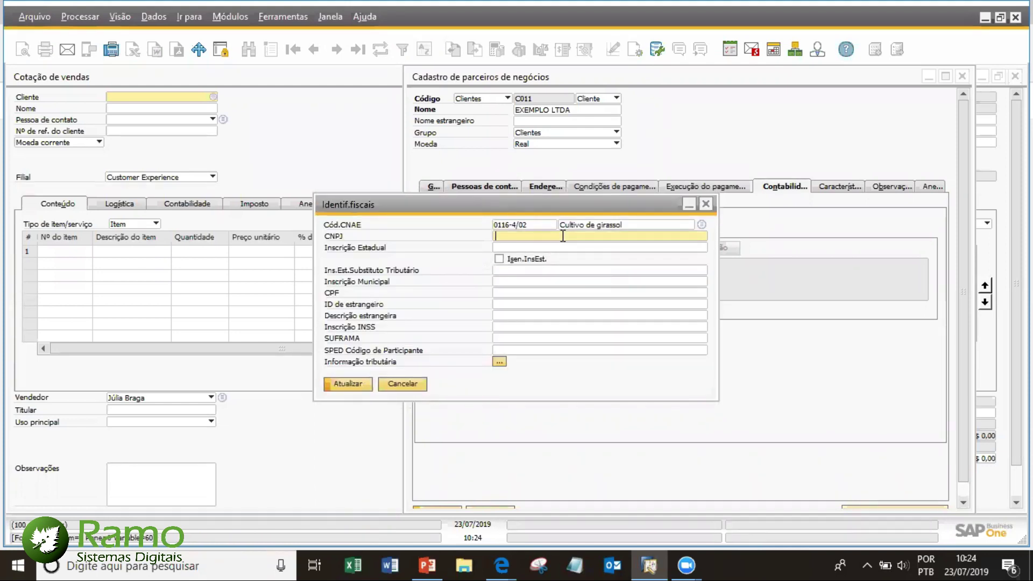
text(33.33)
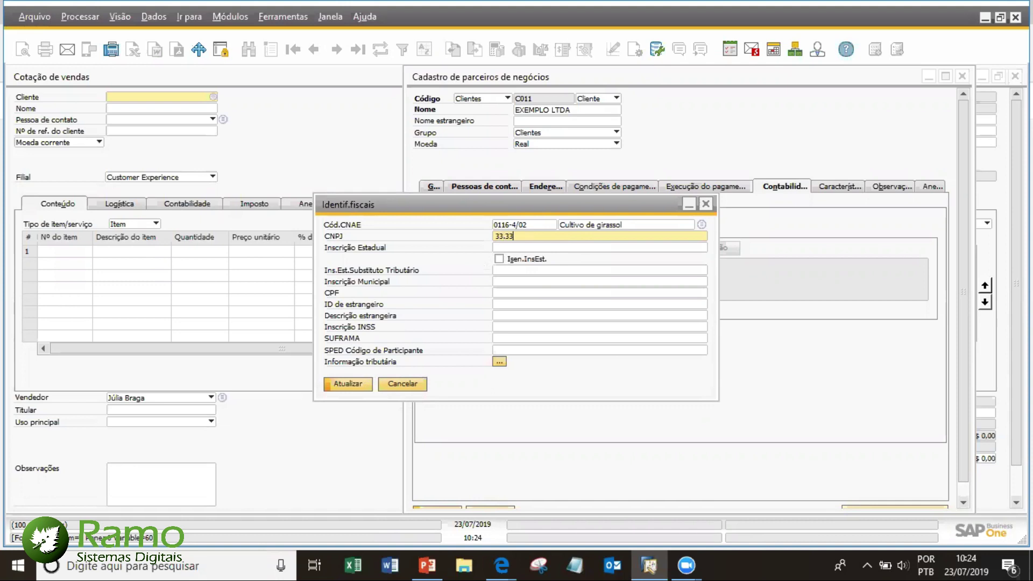
text(3.3333)
text(/0003-33)
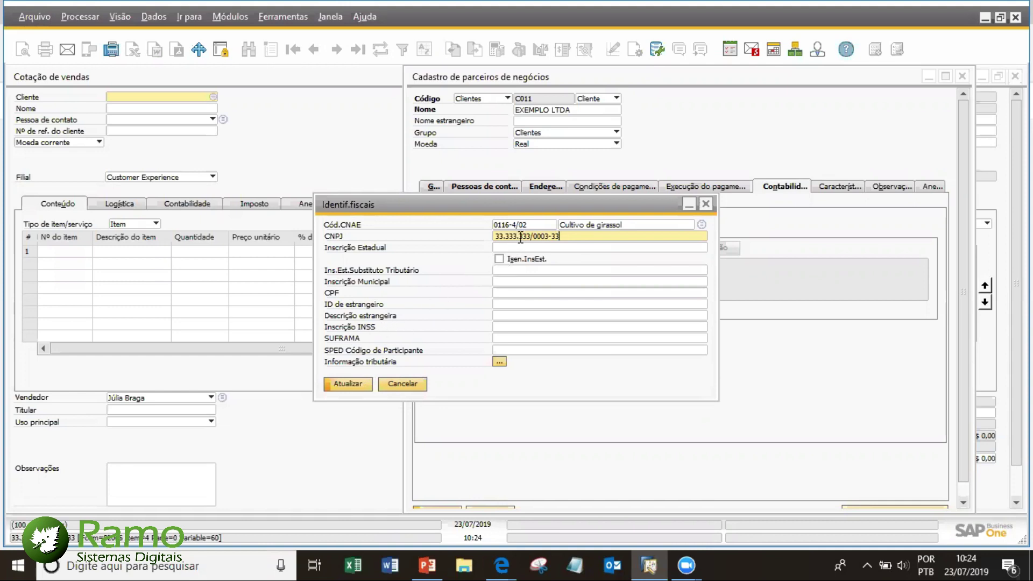
click(500, 257)
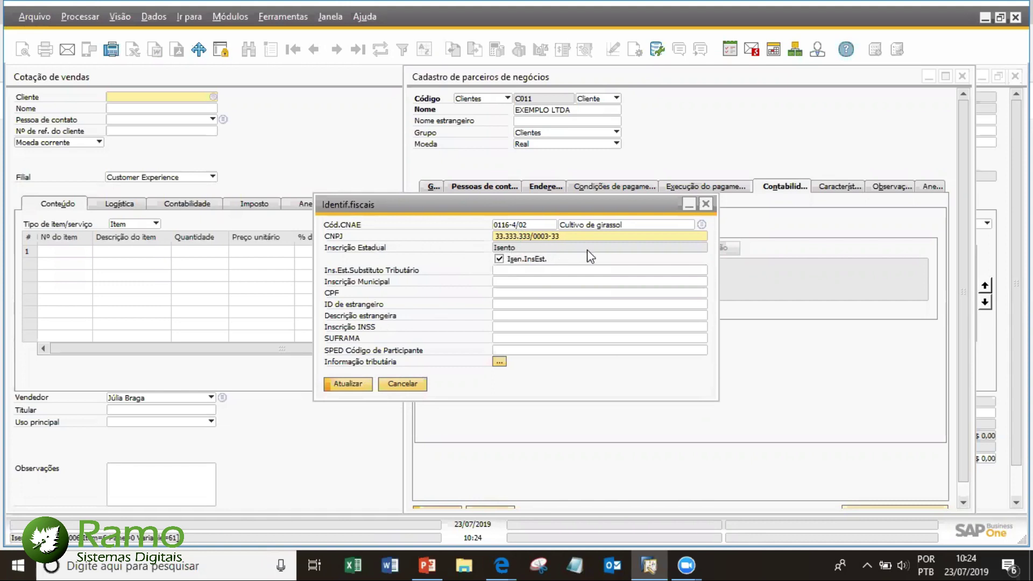
click(357, 384)
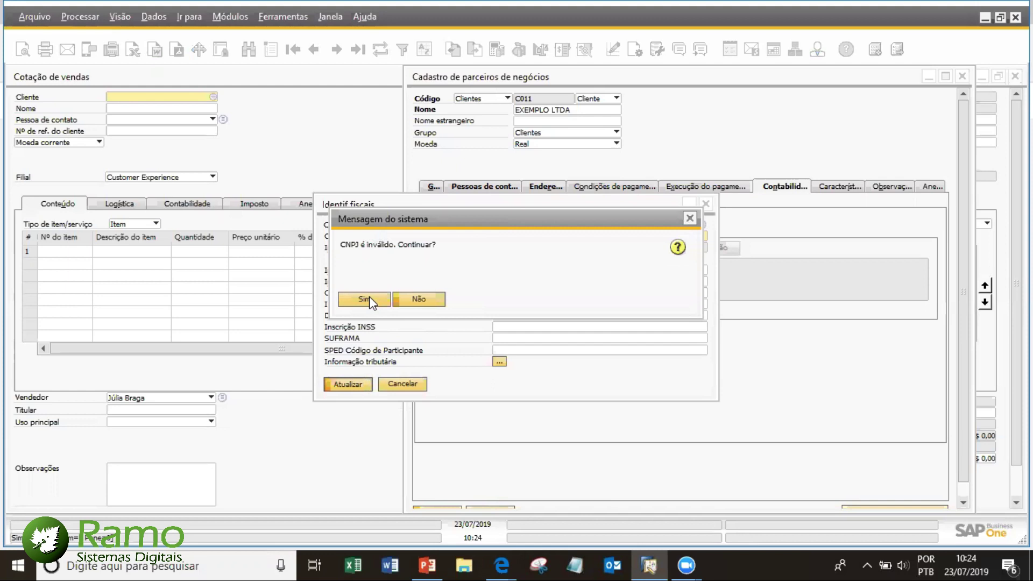
click(371, 301)
click(424, 384)
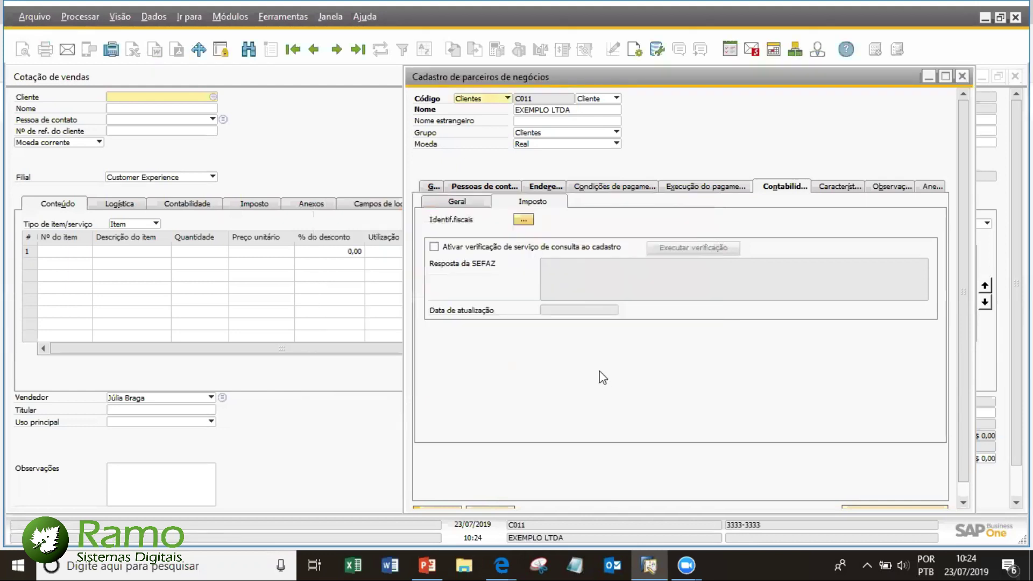
scroll(600, 376, down, 1)
- Add customer C011 and move the restored quotation window aside
click(444, 498)
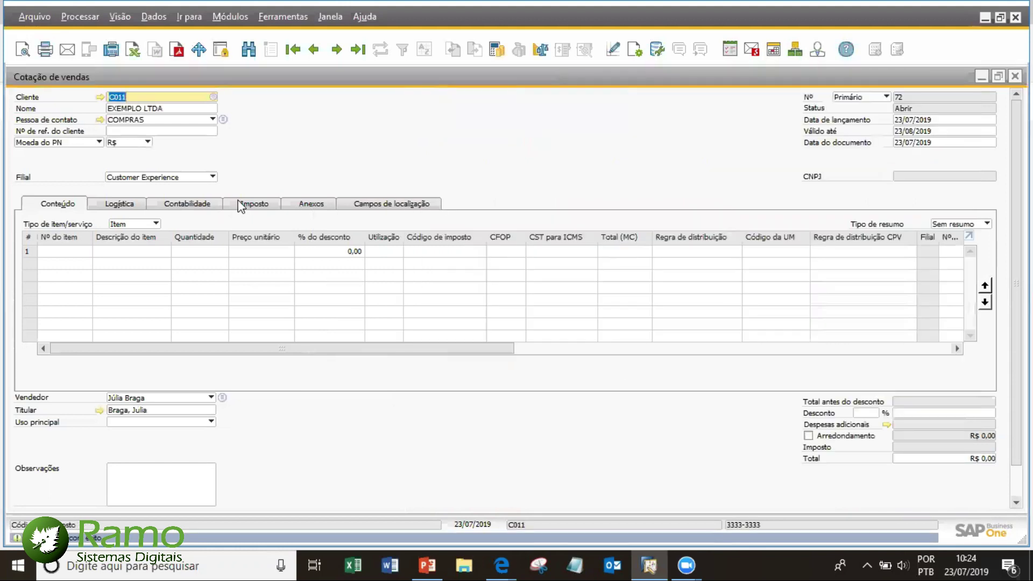
double_click(178, 80)
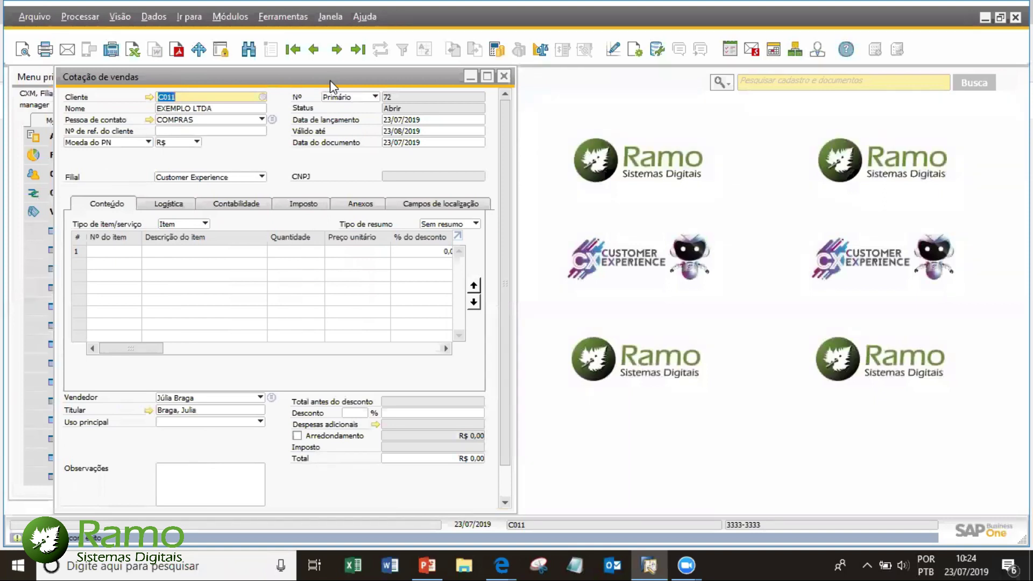
drag(331, 80, 579, 82)
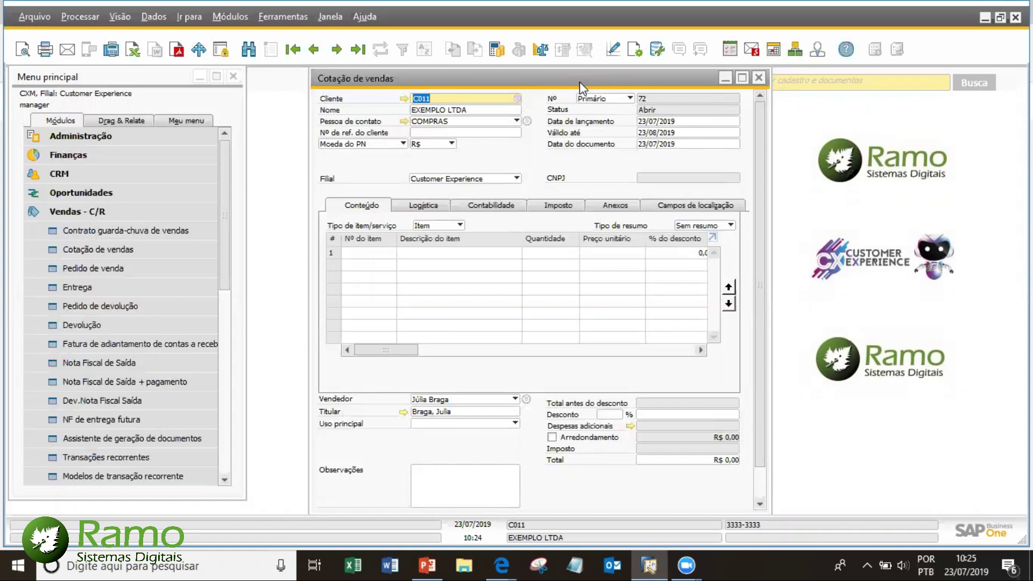
- Open the item list for the quotation's first line at full screen and start a new item
click(387, 257)
click(390, 252)
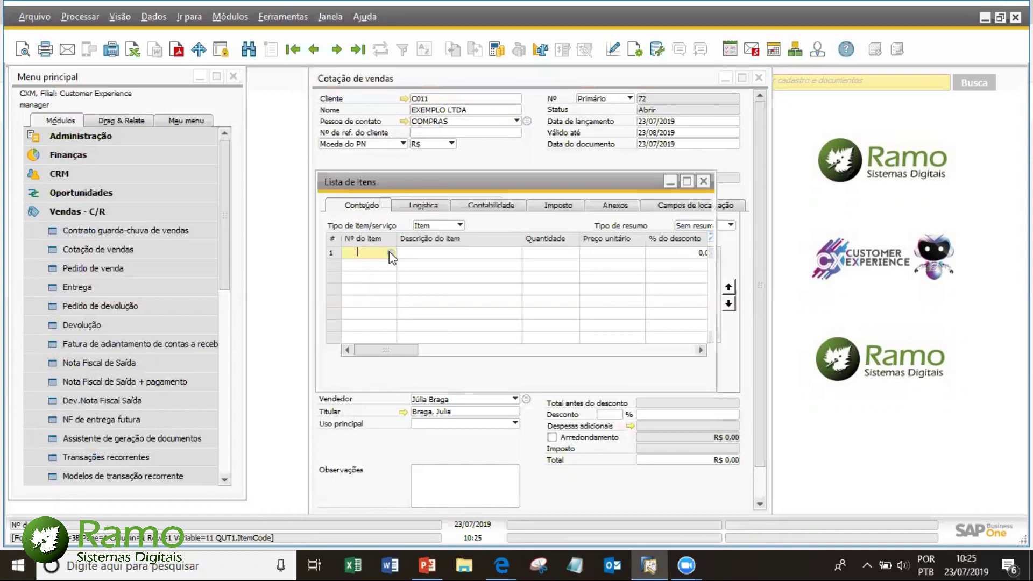
click(389, 251)
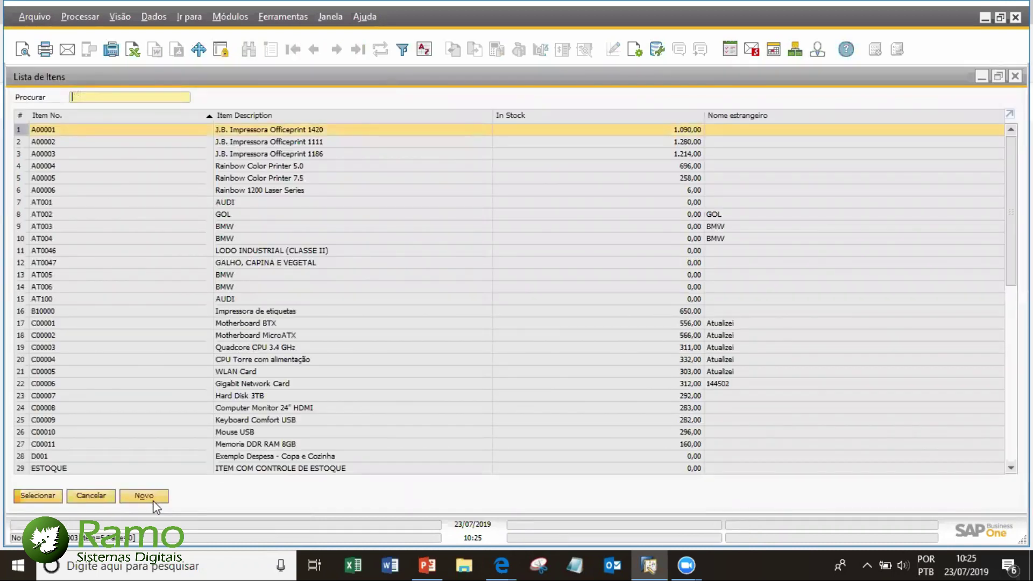
click(150, 497)
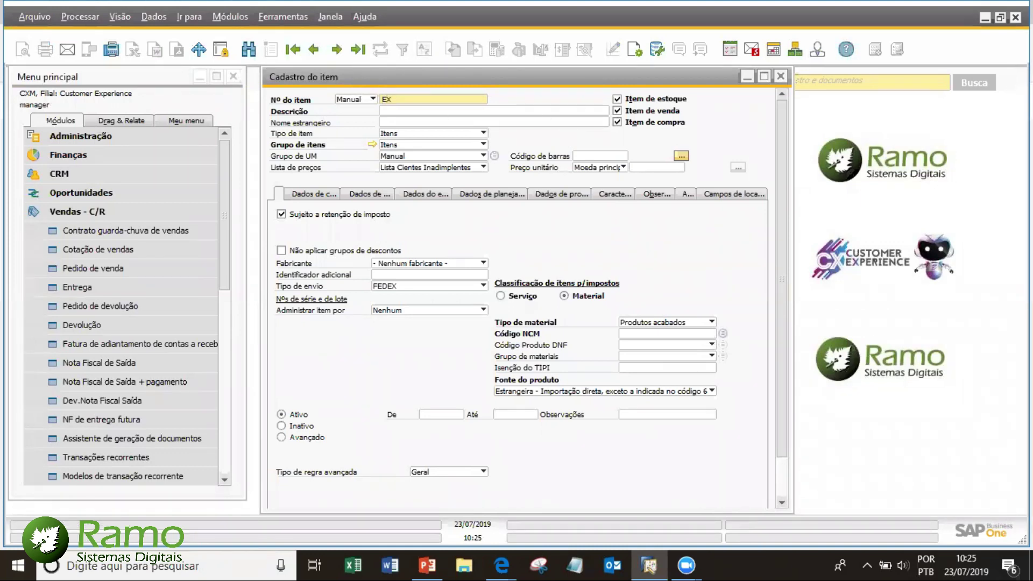
- Enter item code EX0001 and description EXEMPLO ITEM, keep group Itens, and make it non-inventory
text(000)
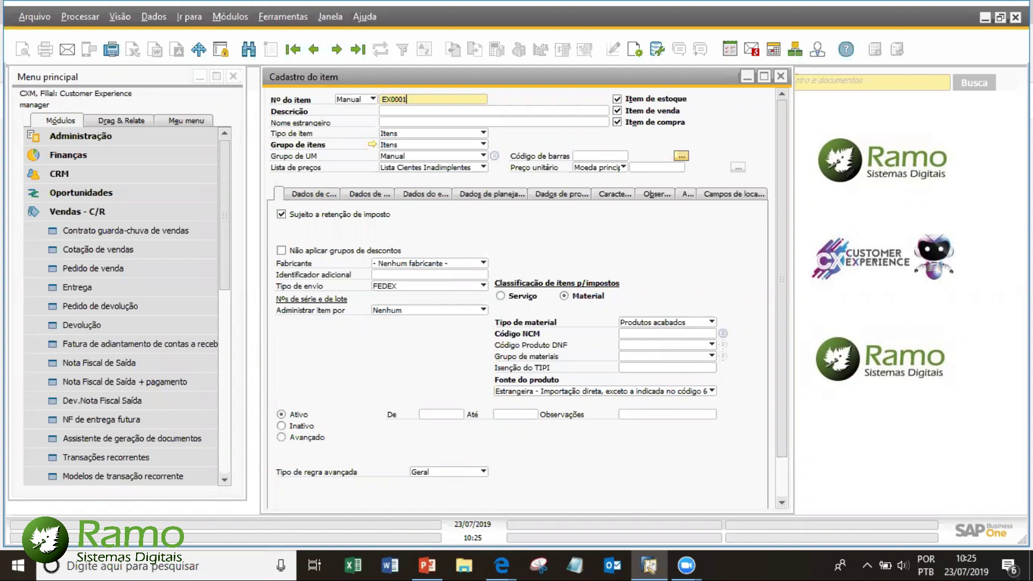
text(1)
key(Tab)
text(EXEMPLO ITE)
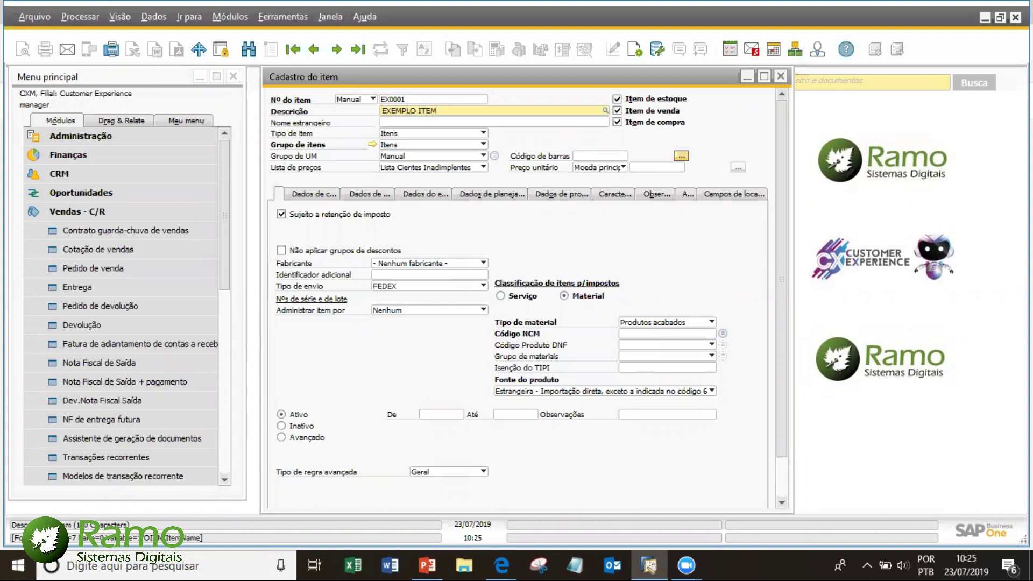
text(M)
key(Tab)
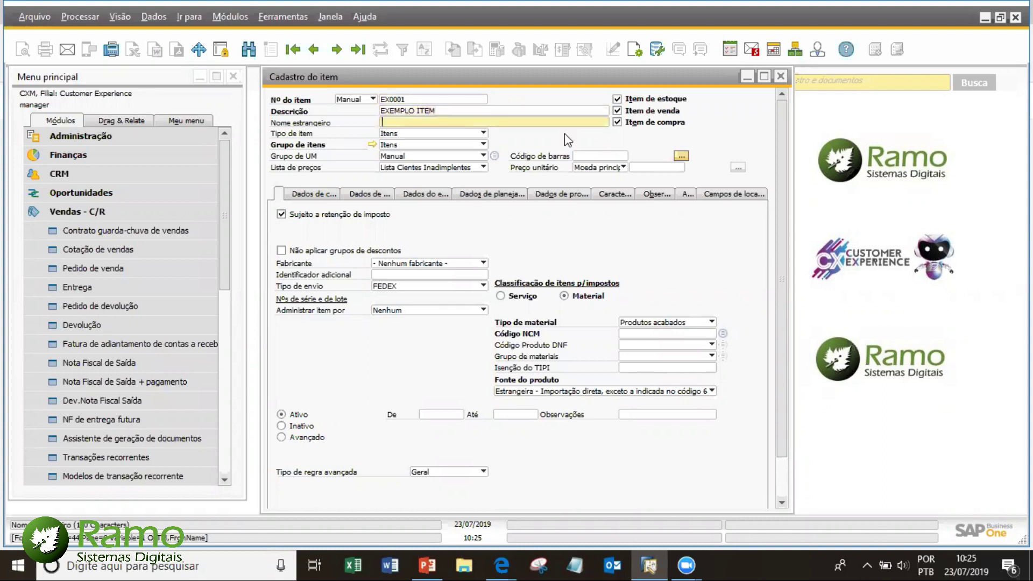
click(442, 148)
click(442, 148)
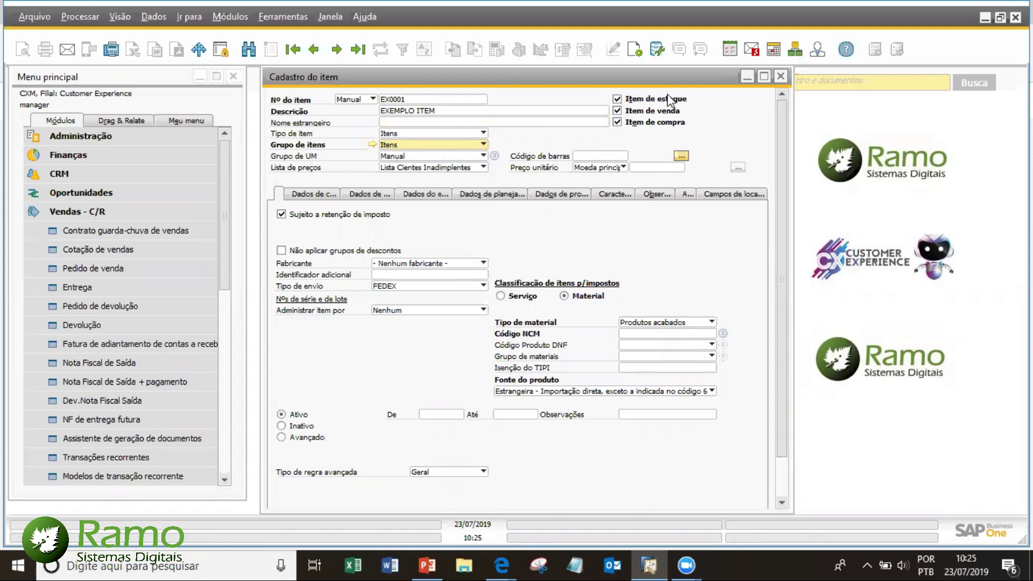
click(636, 103)
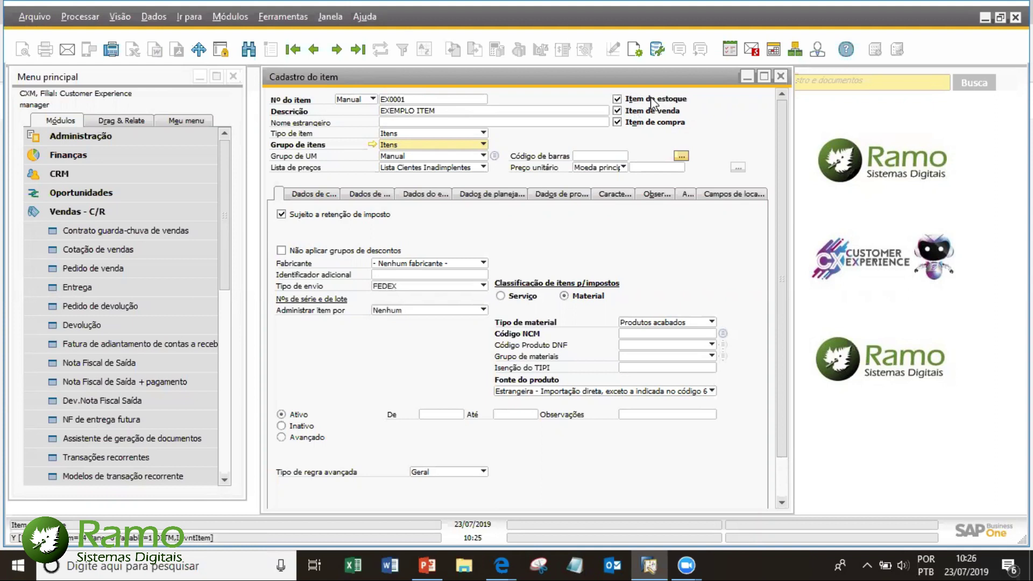
click(652, 101)
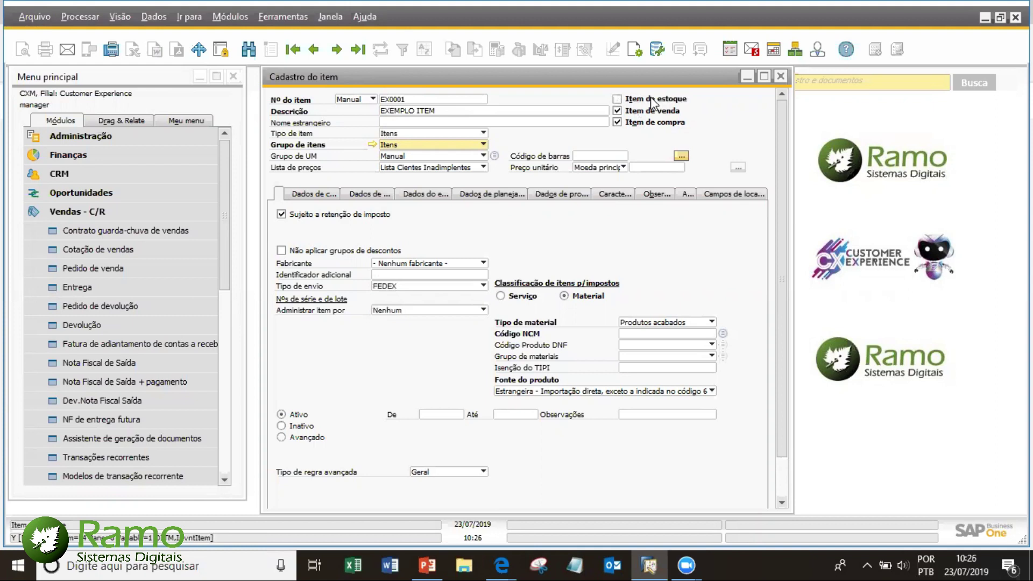
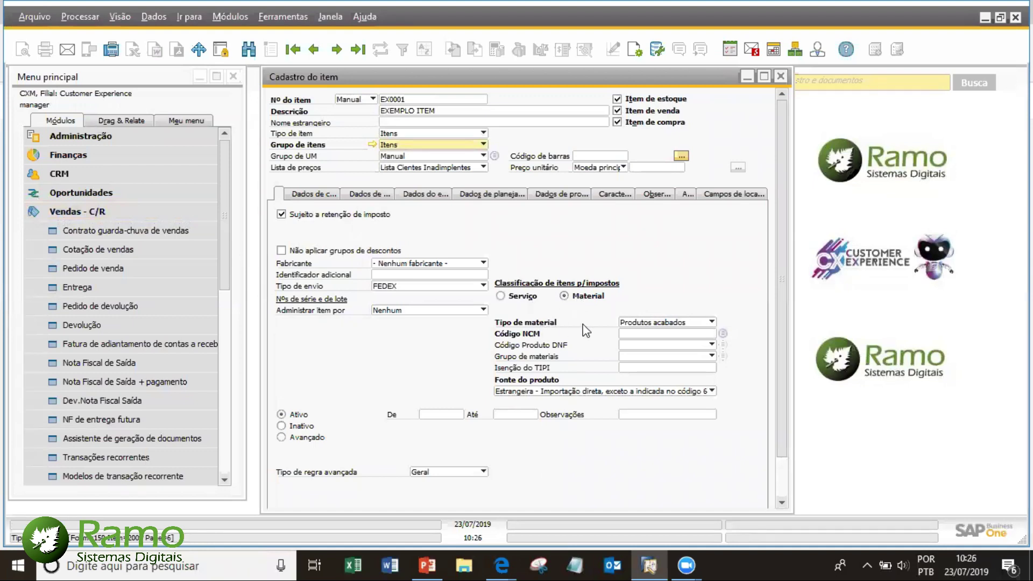
- Assign NCM code 0101.29.00 to EXEMPLO ITEM
click(655, 323)
click(655, 325)
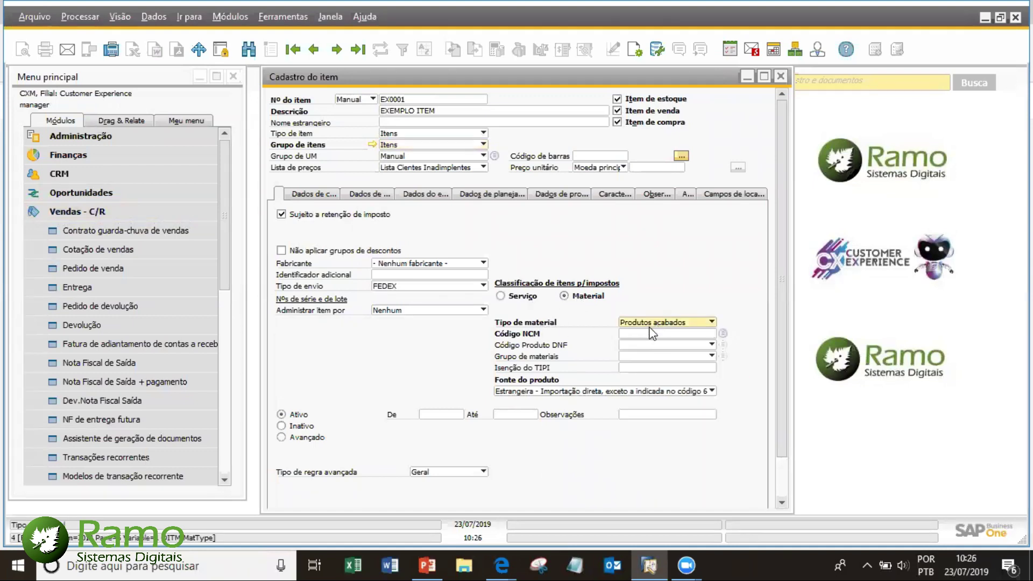
click(697, 333)
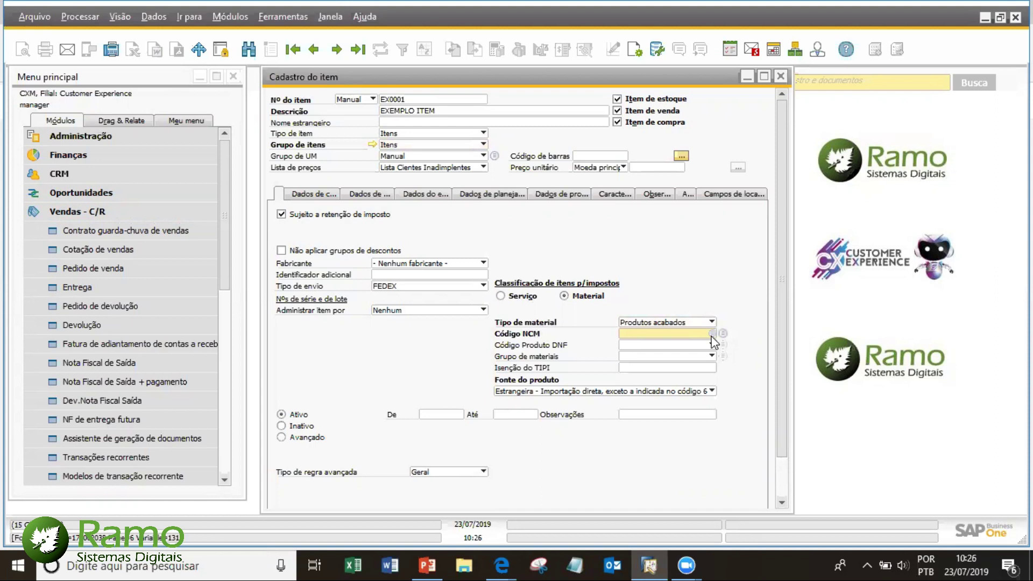
click(711, 334)
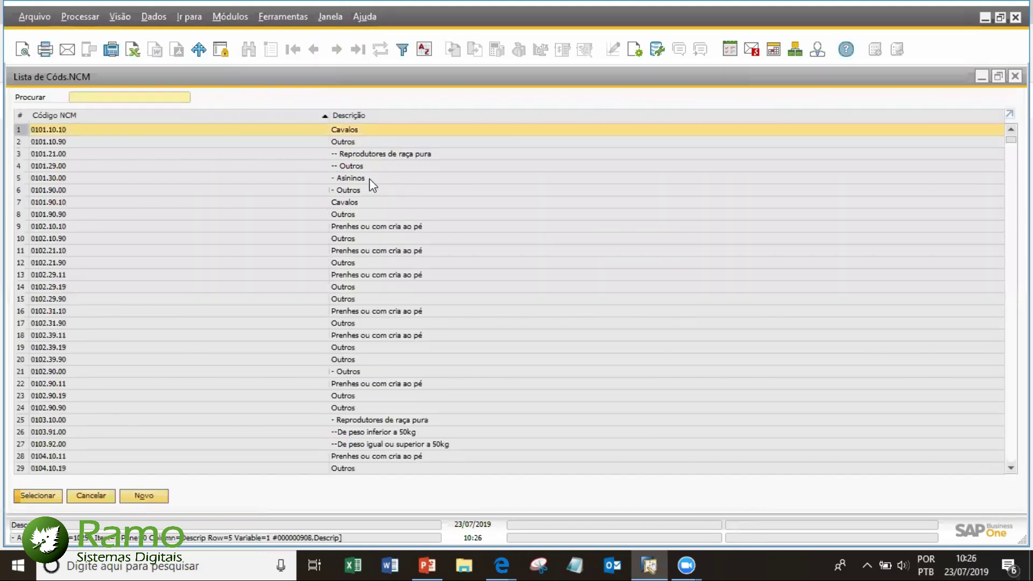
double_click(377, 167)
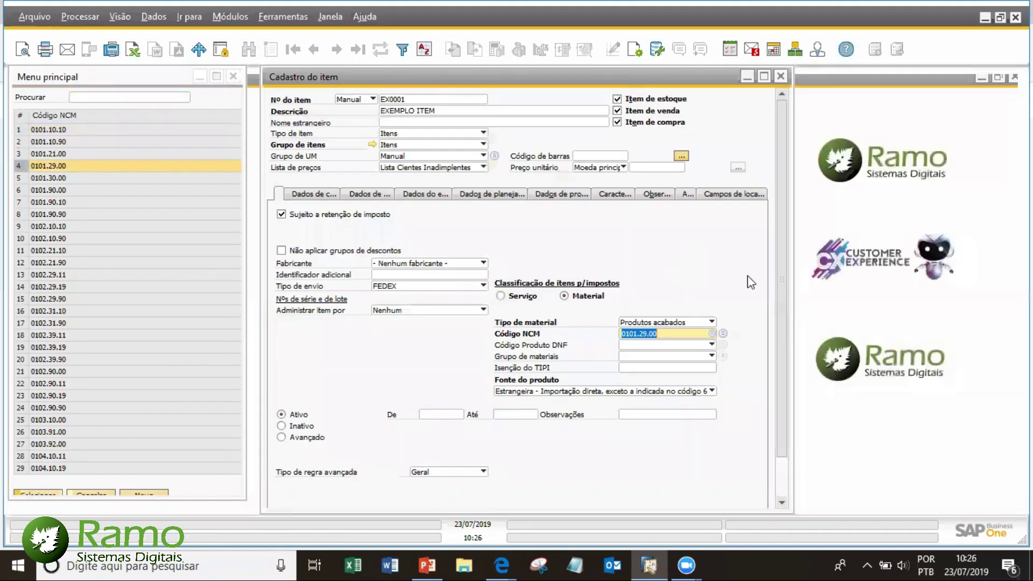
- Leave the product source unchanged and keep the item classified as Material
click(629, 388)
click(630, 389)
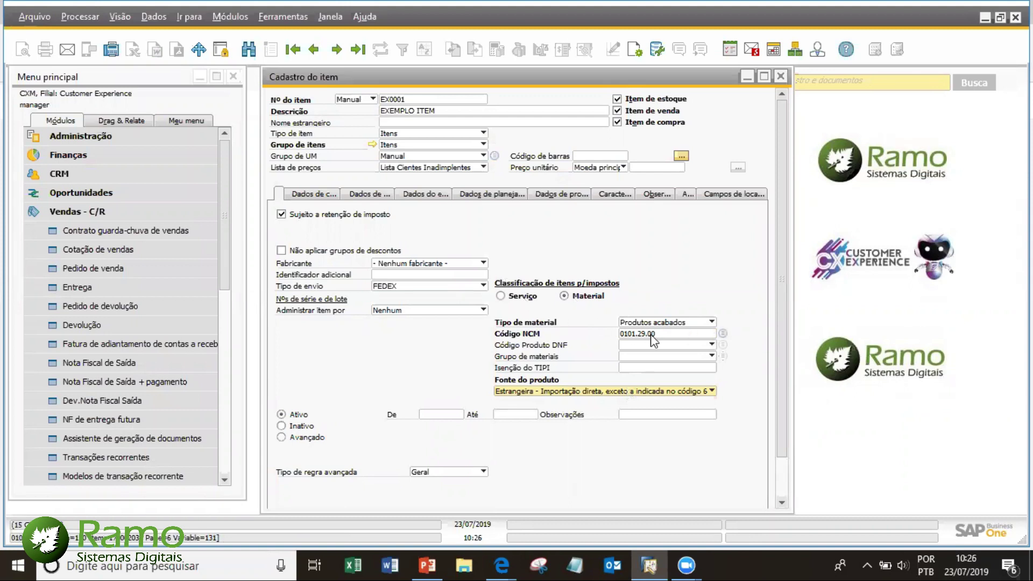
click(522, 297)
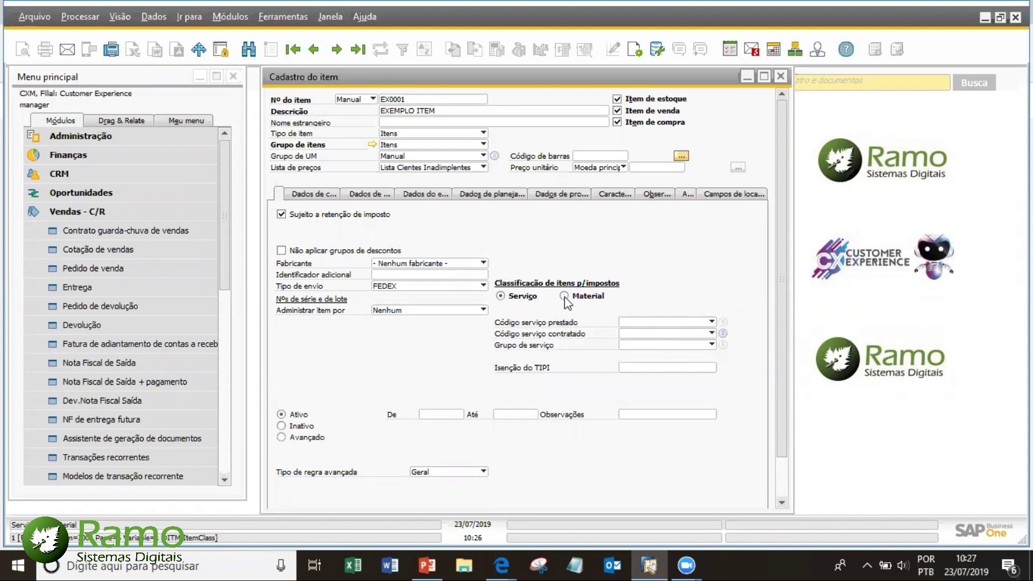
click(565, 298)
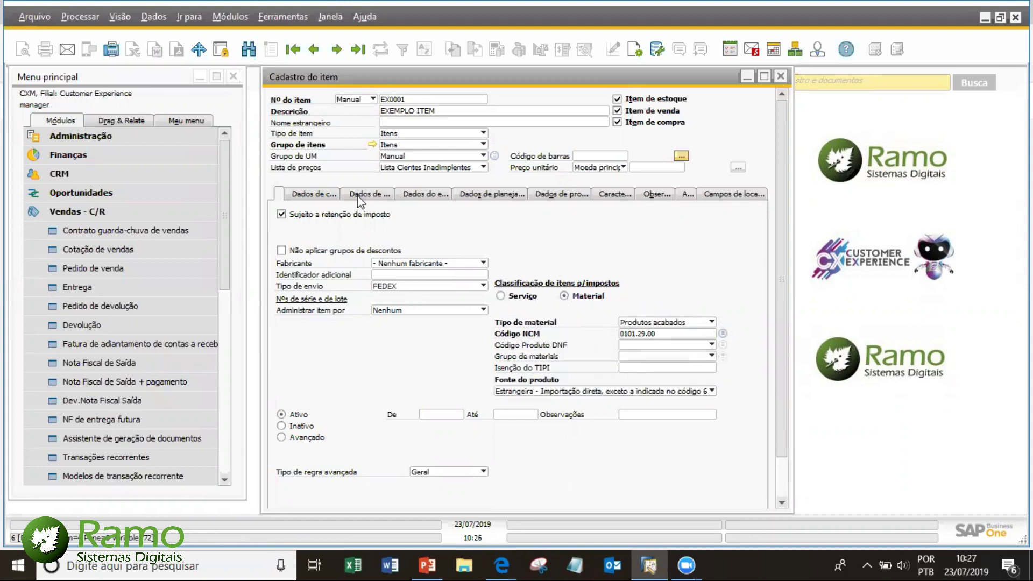
- Enter UN as the purchasing, sales and inventory unit of measure
click(323, 195)
click(449, 273)
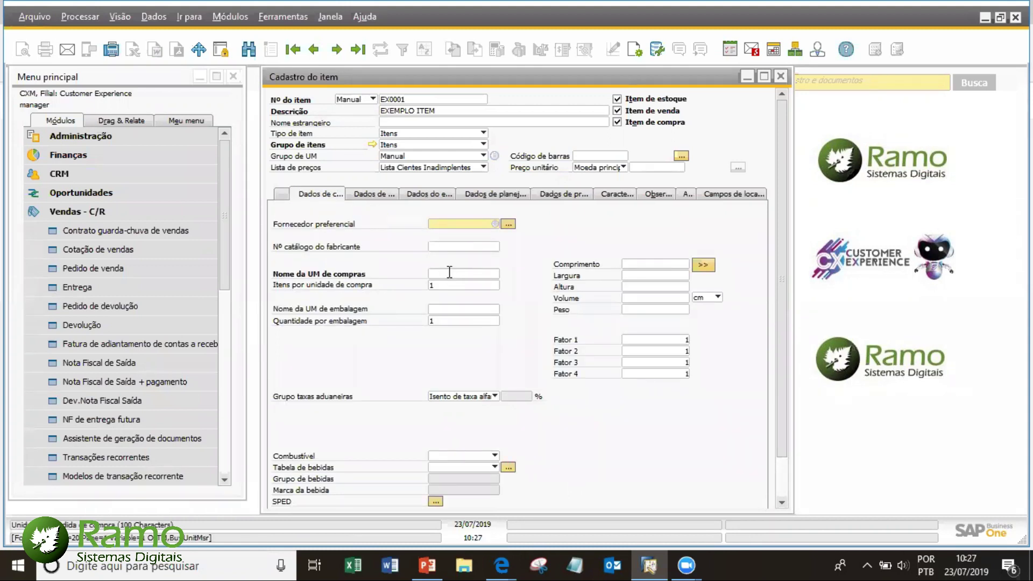
text(UN)
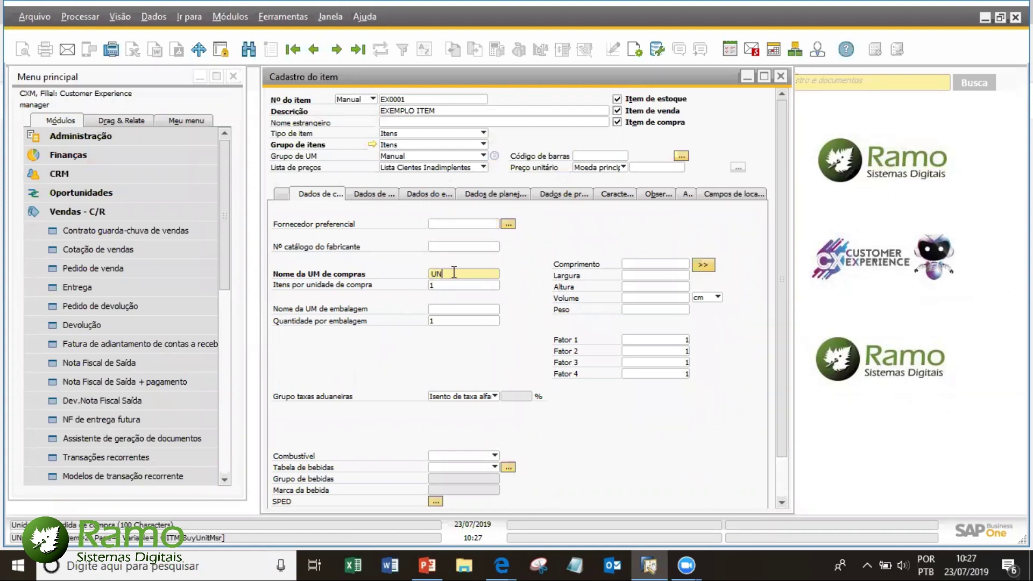
click(375, 193)
text(UN)
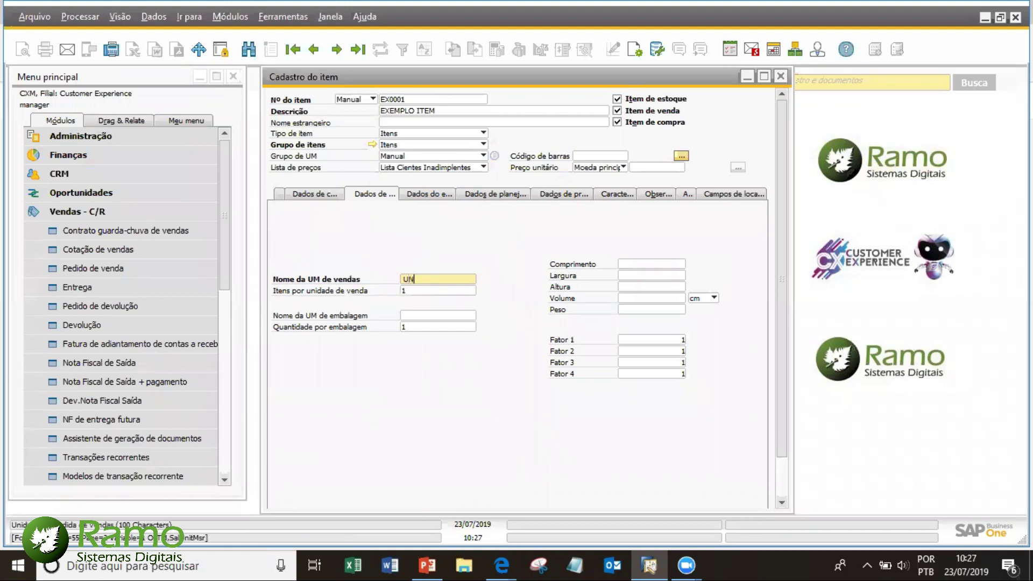
click(433, 194)
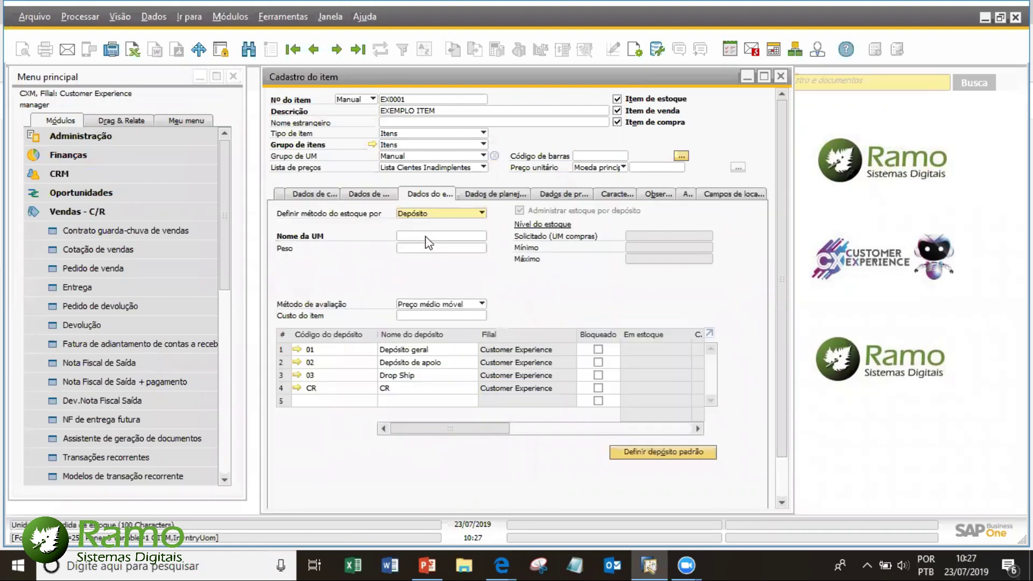
text(UN)
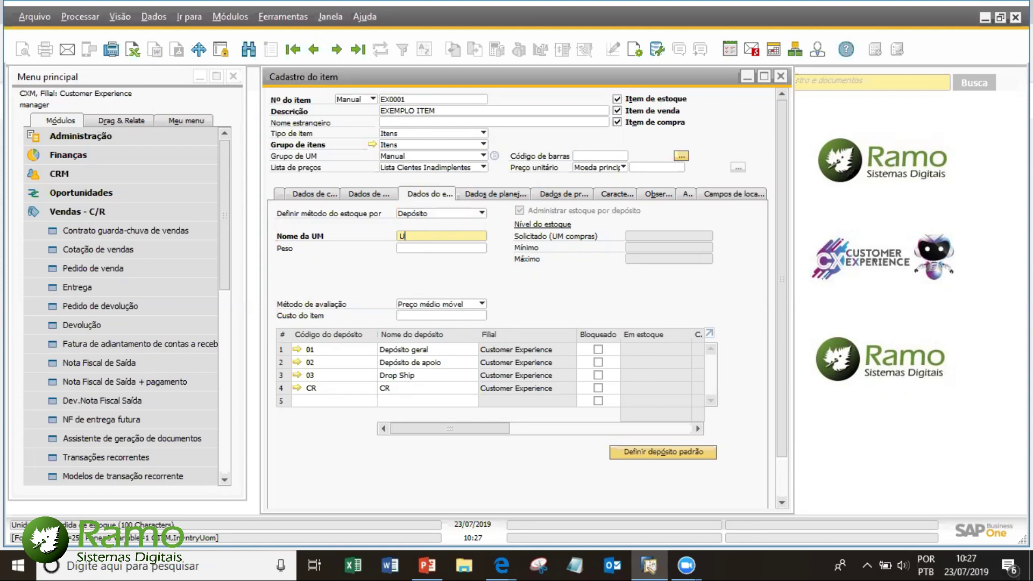
- Keep MRP as the planning method and look over the production and properties tabs
click(492, 197)
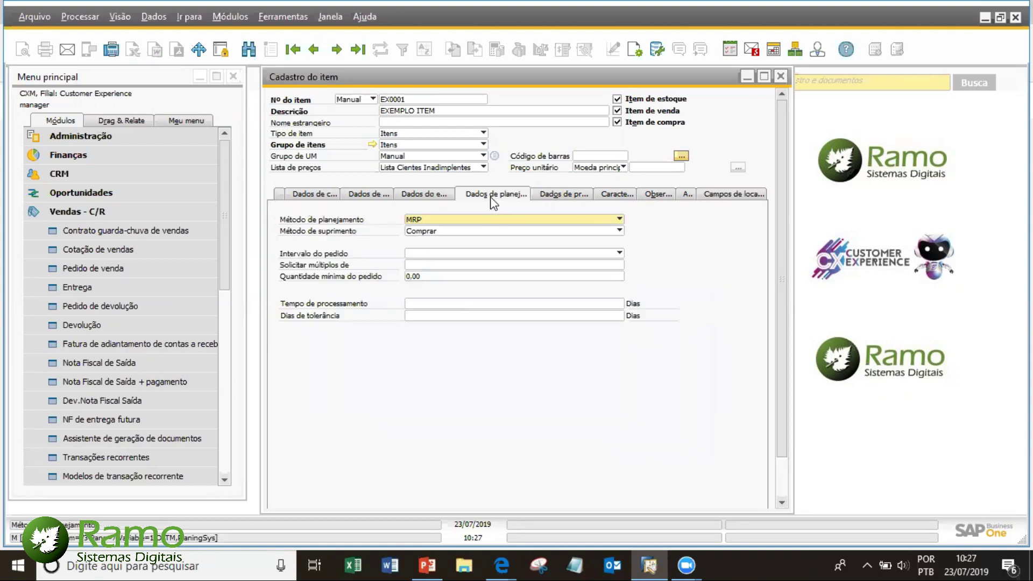
click(474, 220)
click(473, 220)
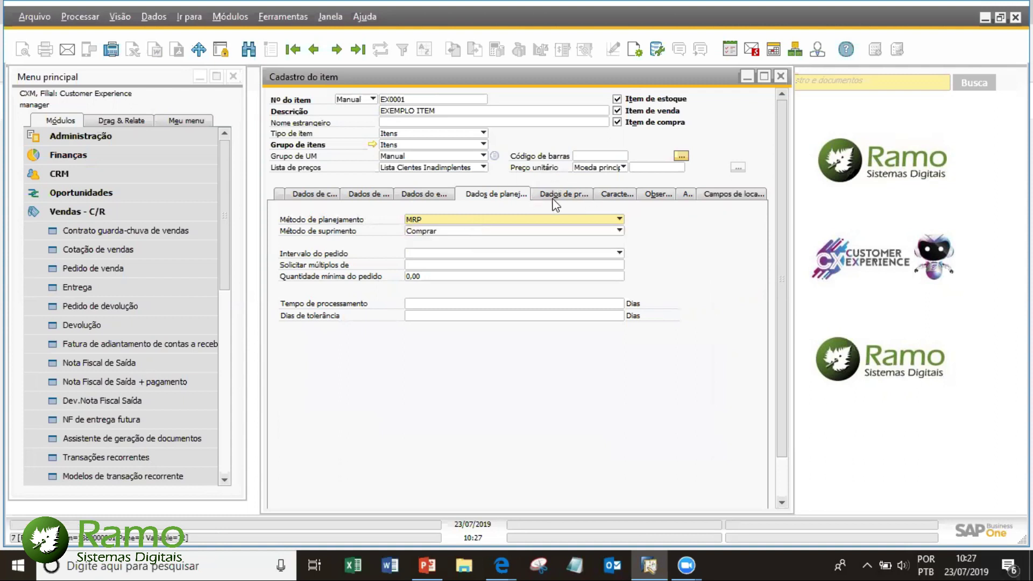
click(587, 195)
click(617, 195)
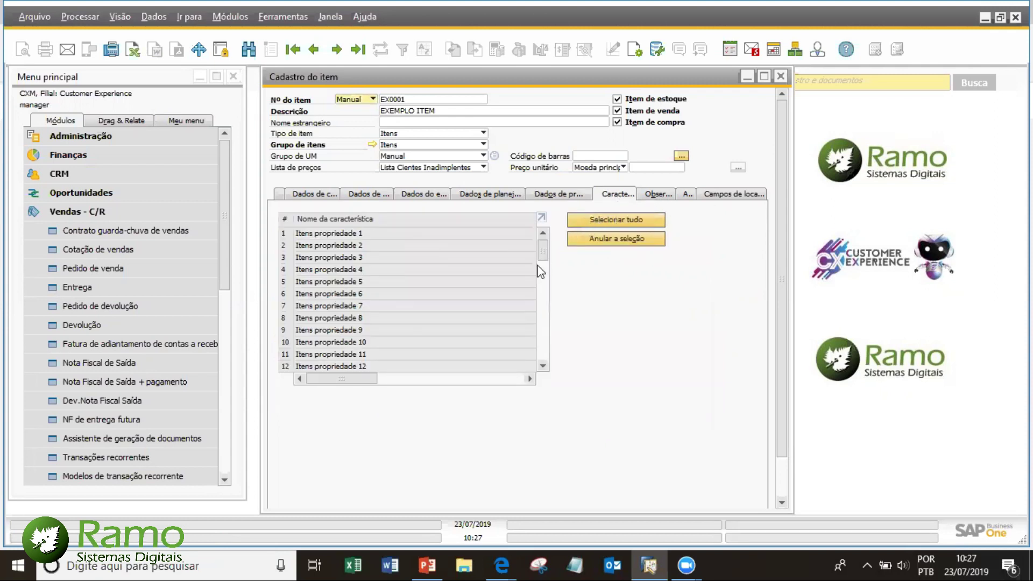
- Review the item's characteristics, remarks, attachments and local fields tabs
drag(359, 384, 280, 390)
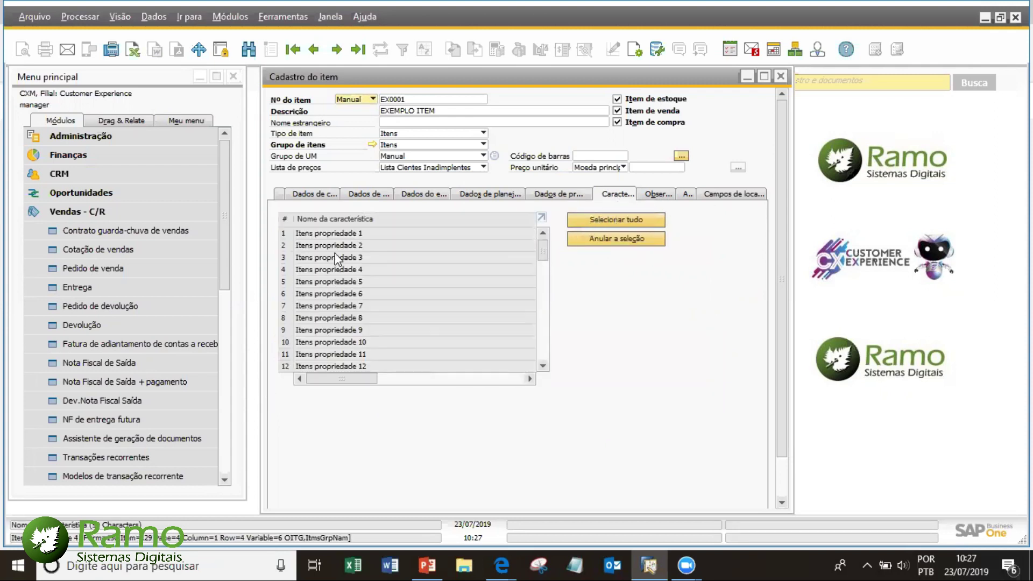
drag(365, 378, 526, 383)
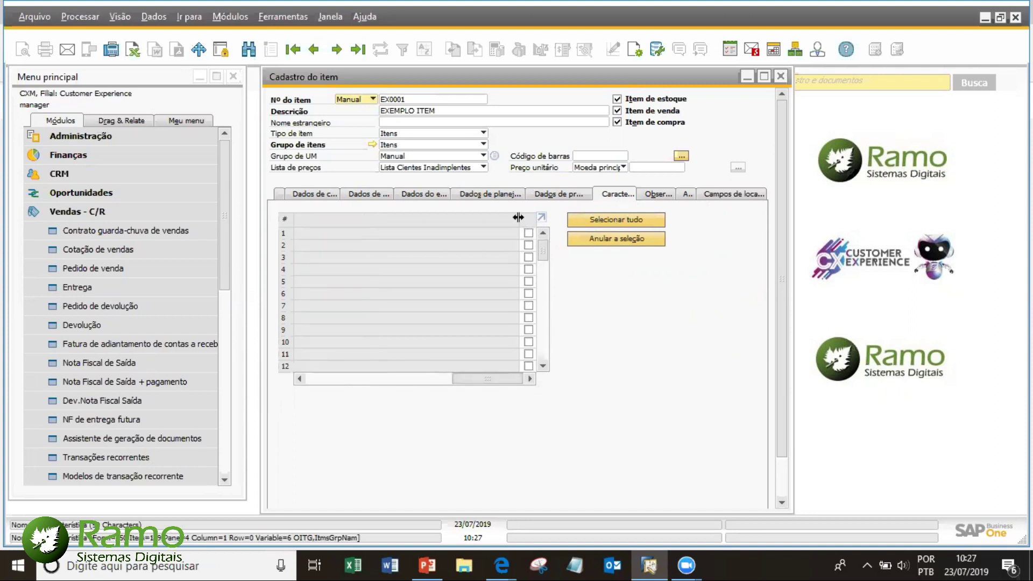
drag(518, 218, 376, 218)
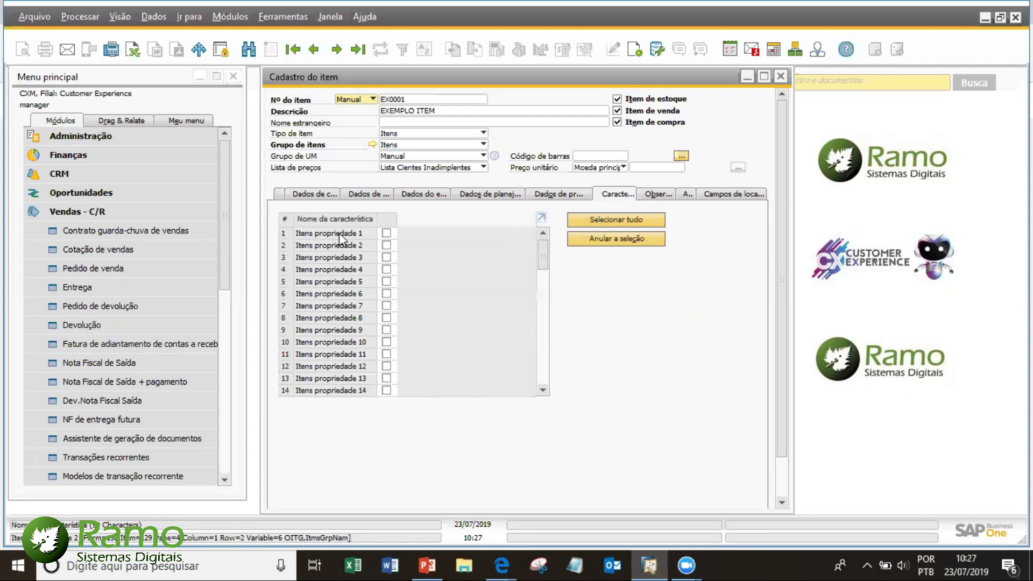
click(661, 197)
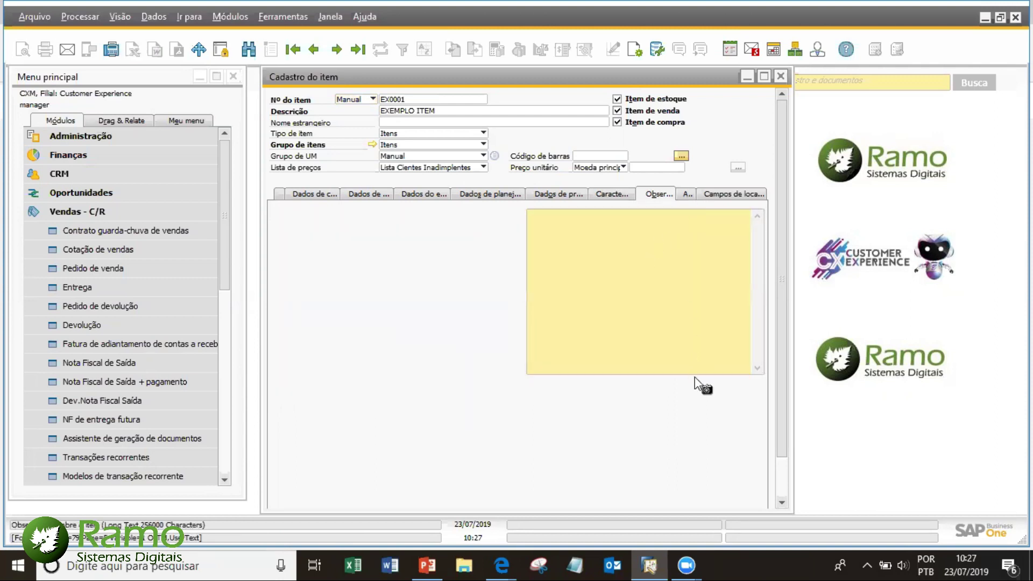
click(692, 194)
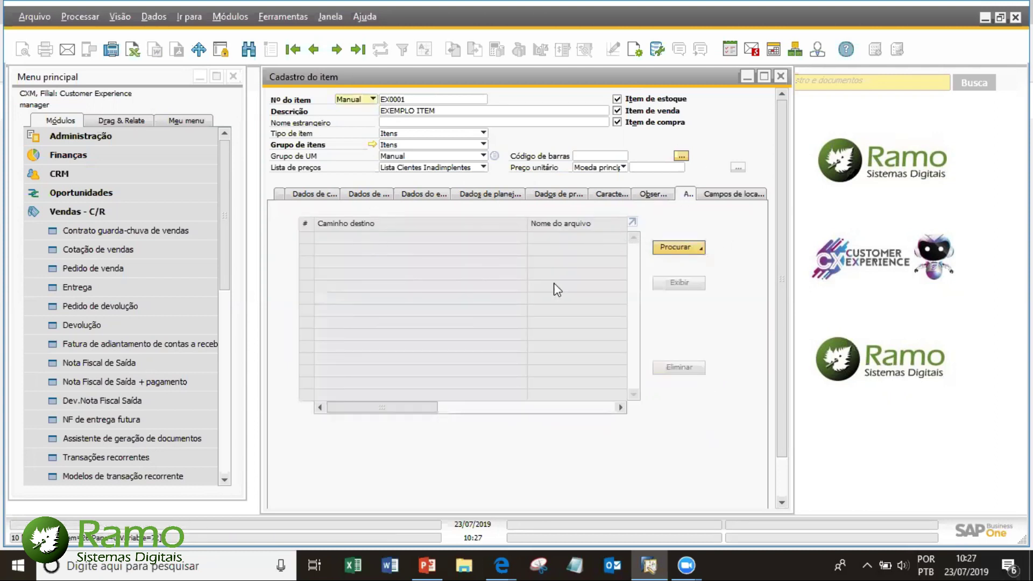
click(729, 200)
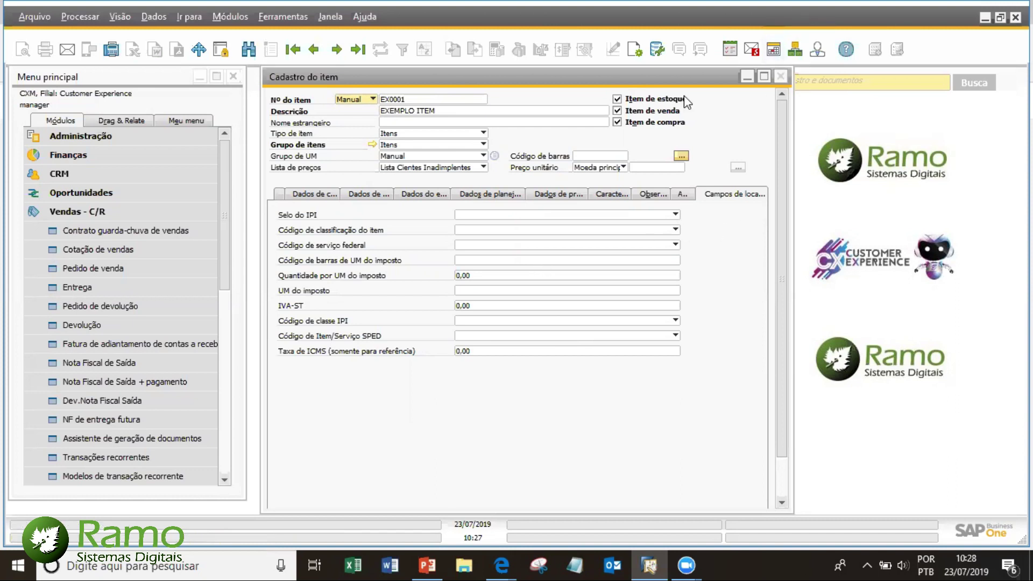
- Return to the general tab and add EXEMPLO ITEM as a new item
click(281, 195)
scroll(501, 268, down, 4)
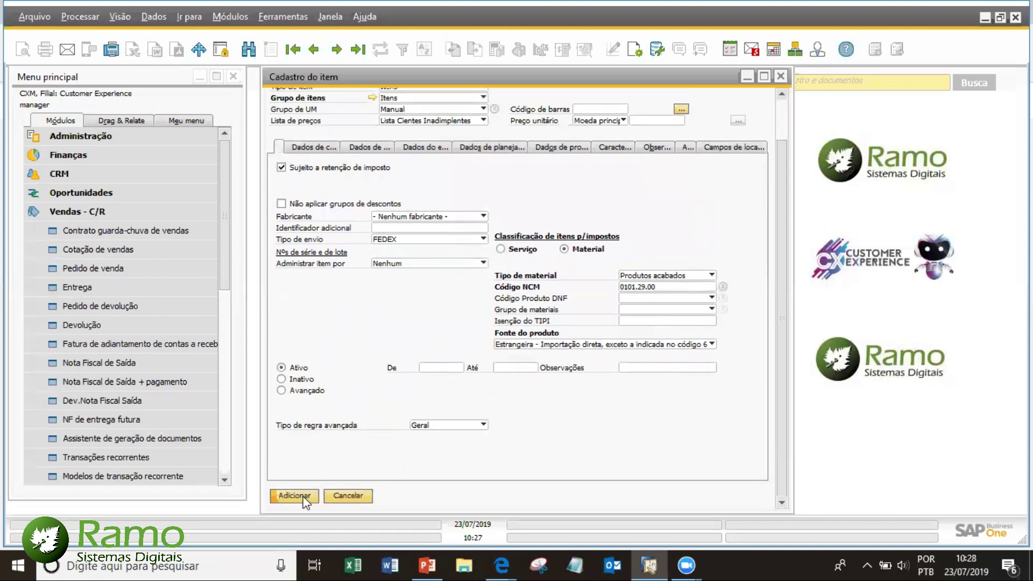
click(301, 497)
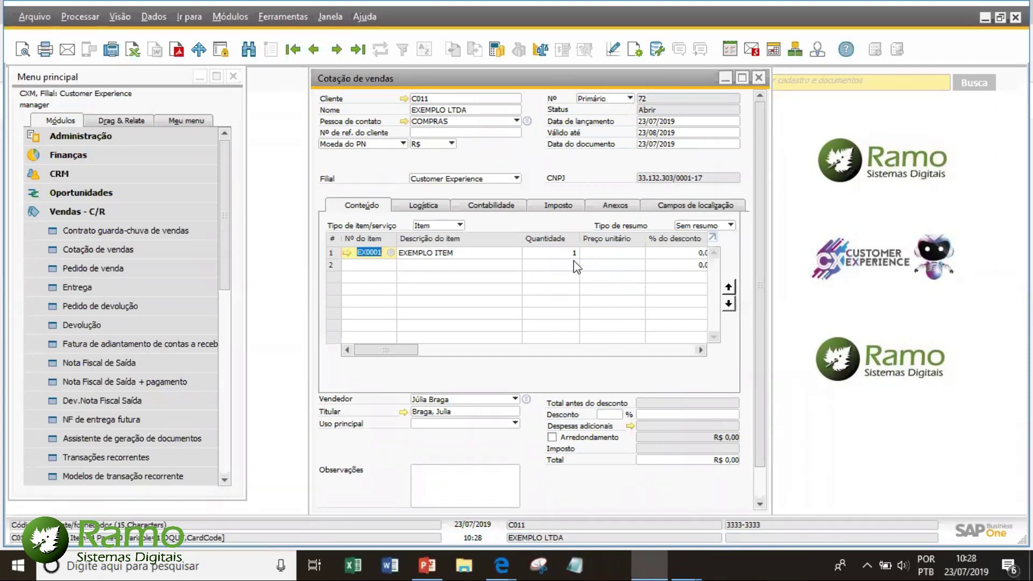
- Set row 1 to quantity 10 at unit price 100 with usage Venda Prod. Própria
click(617, 258)
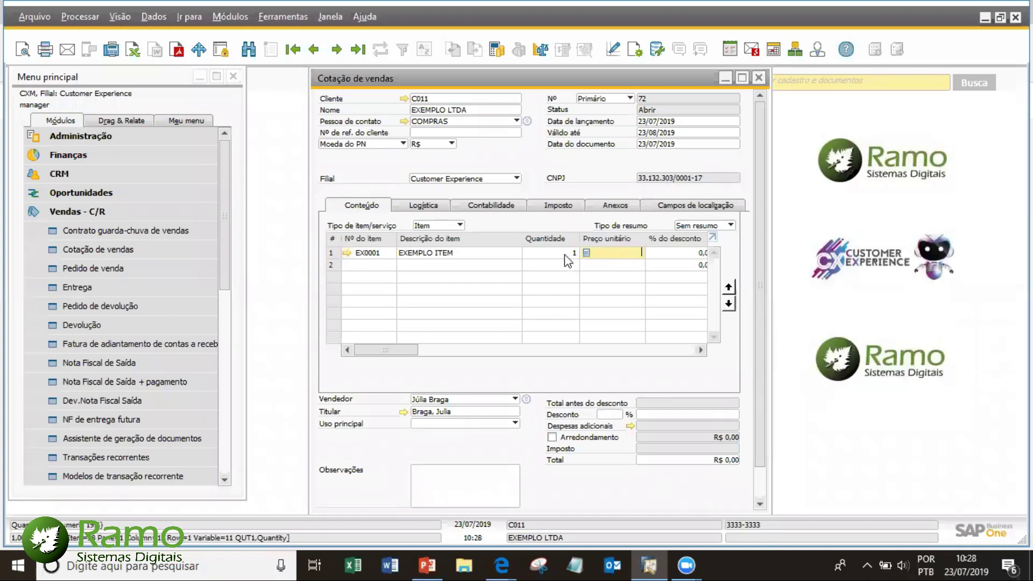
click(564, 254)
text(10)
key(Tab)
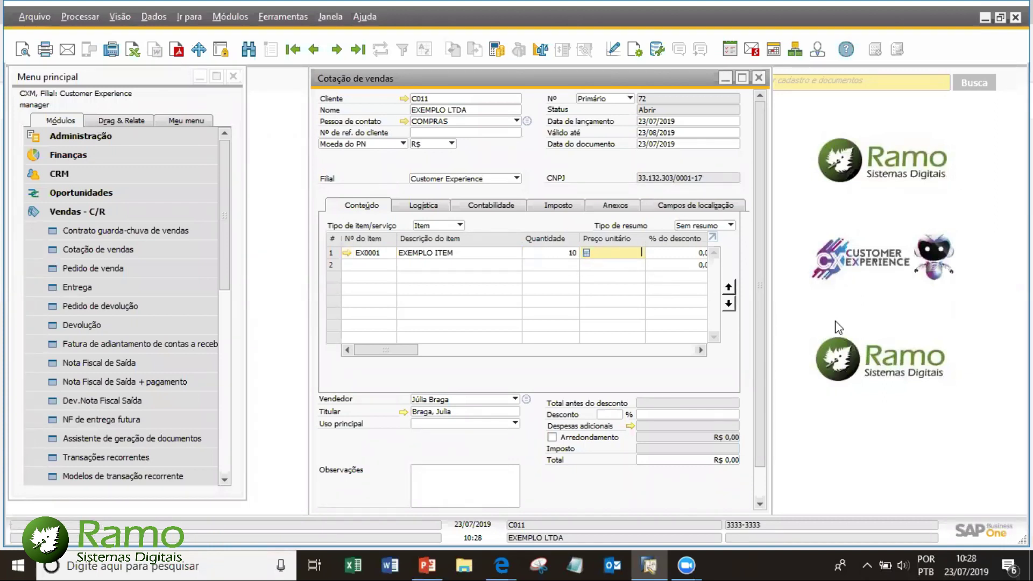
text(100)
key(Tab)
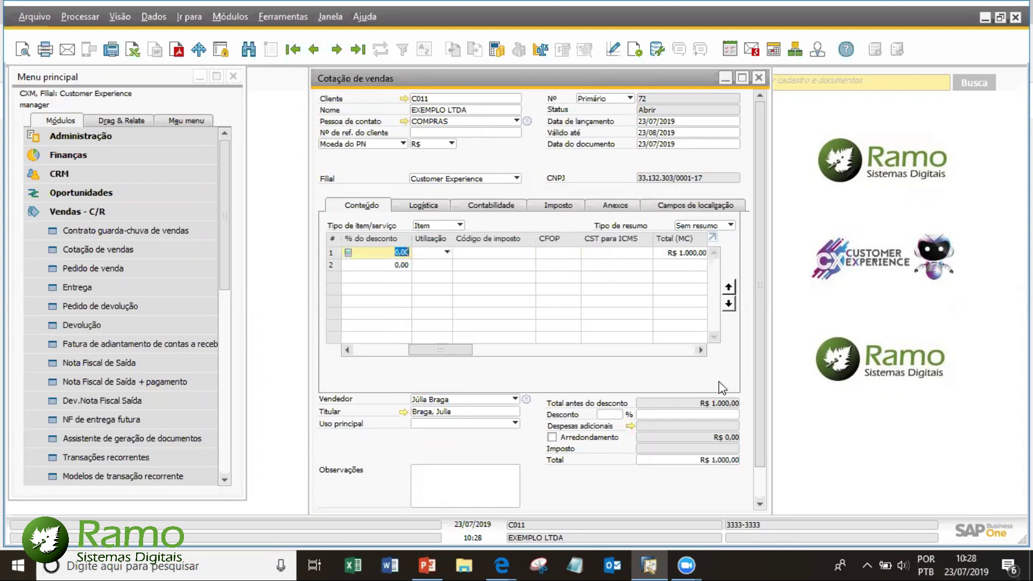
drag(442, 350, 418, 350)
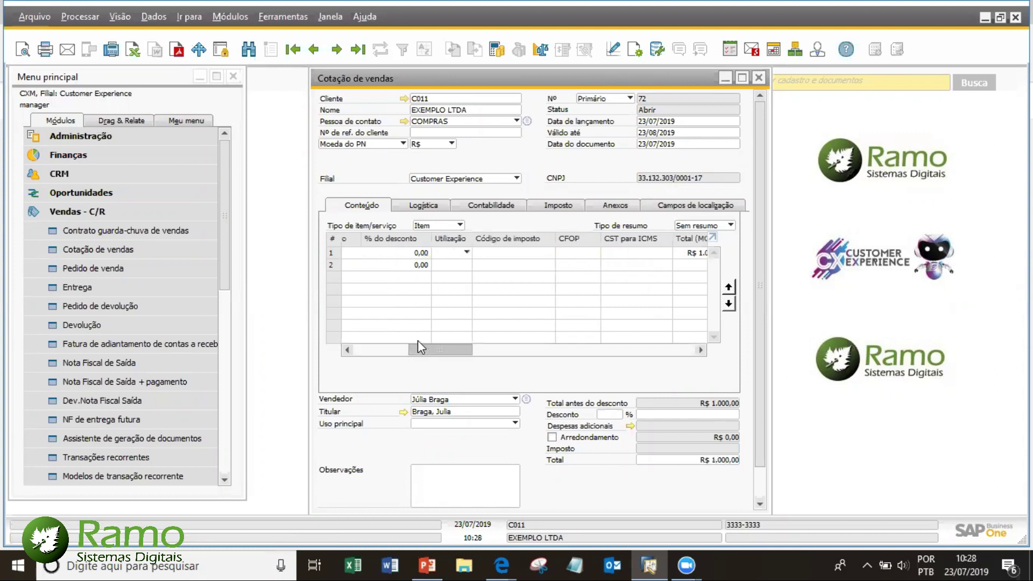
click(578, 253)
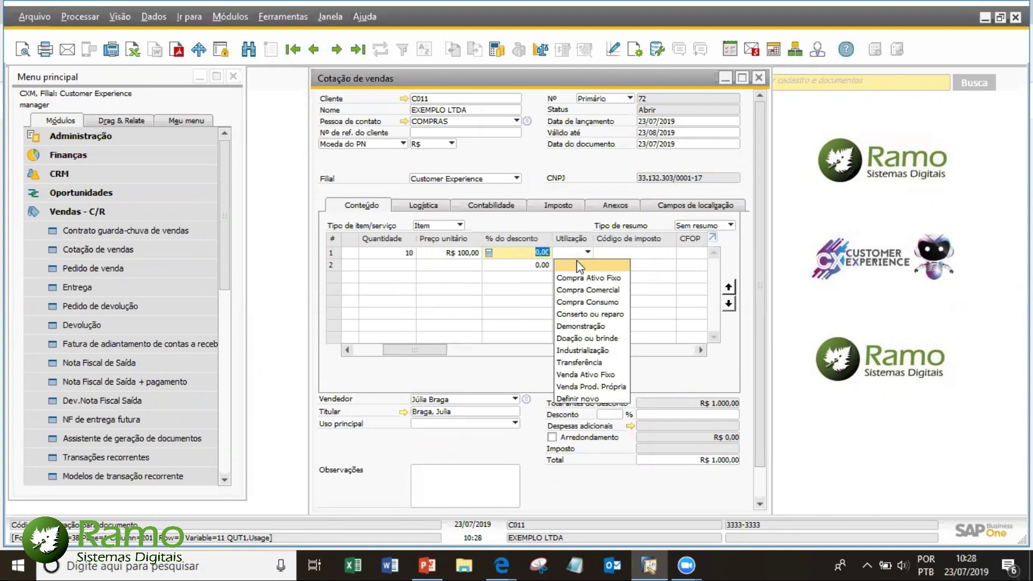
click(586, 386)
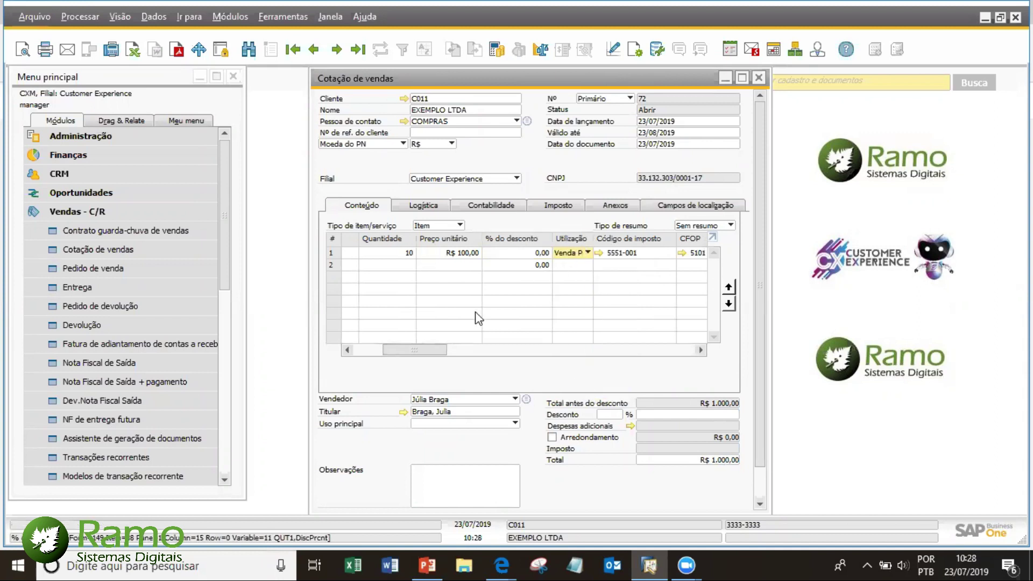
drag(410, 350, 377, 350)
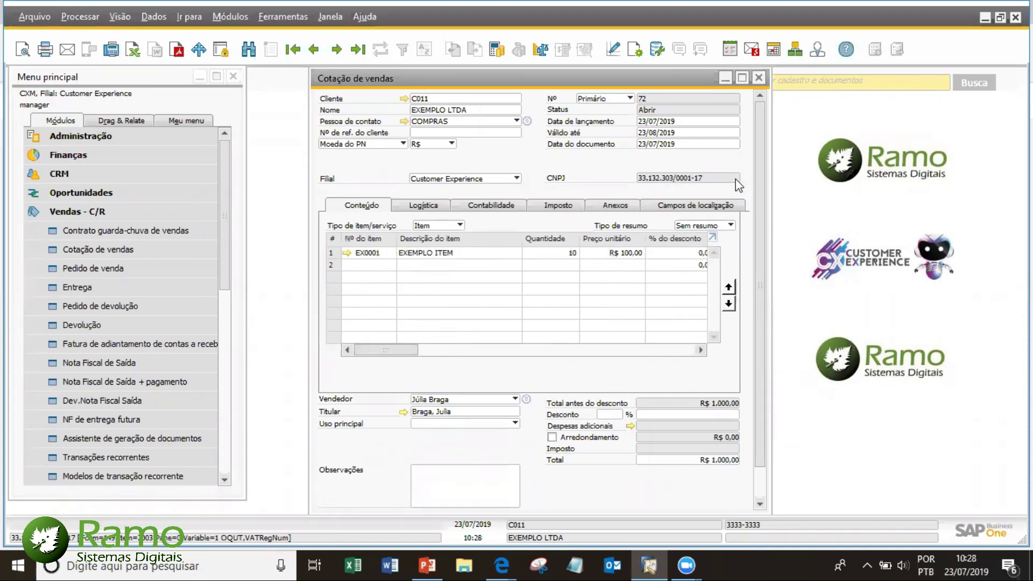
click(434, 206)
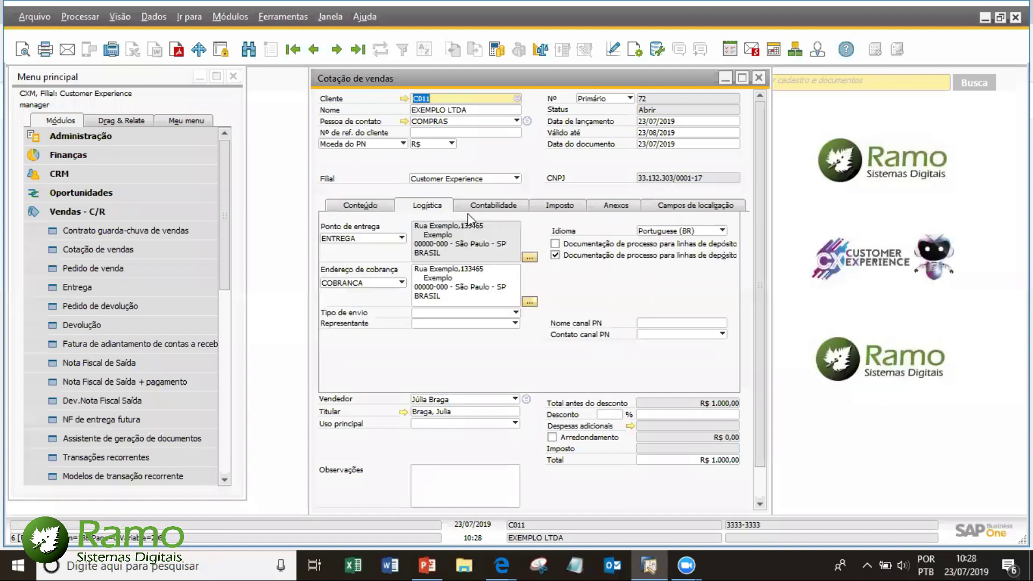
click(387, 241)
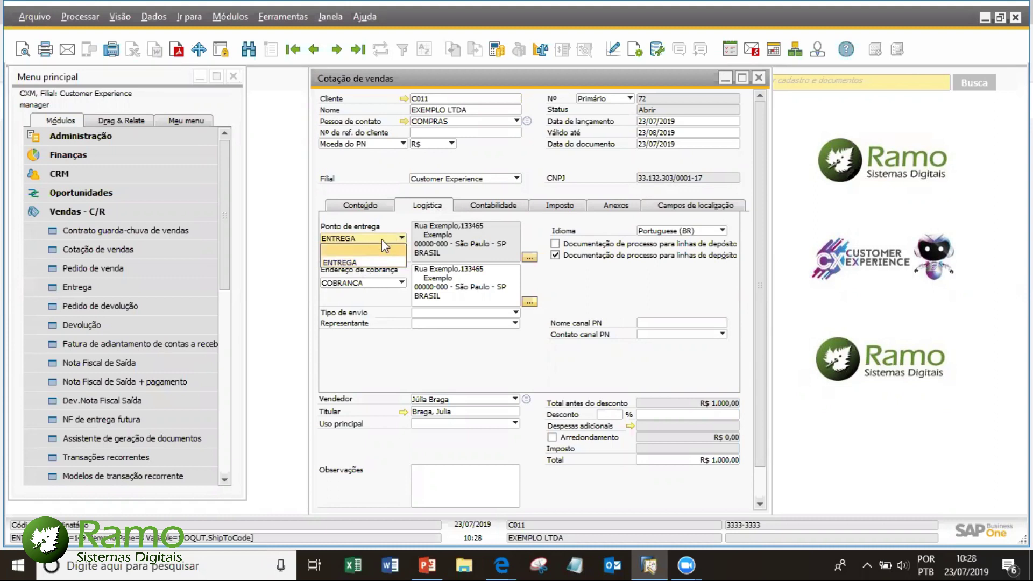
click(382, 239)
click(372, 282)
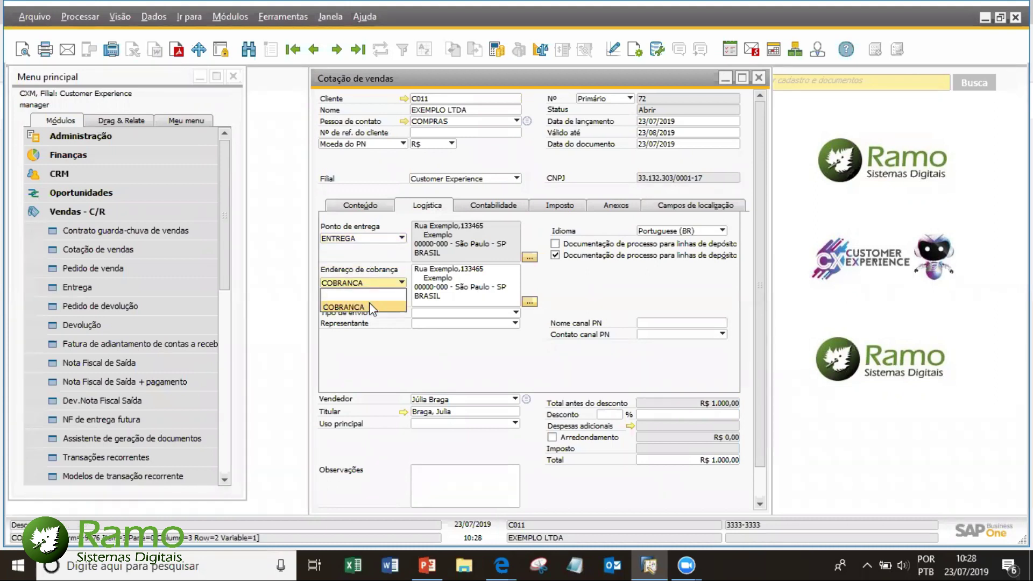
click(370, 303)
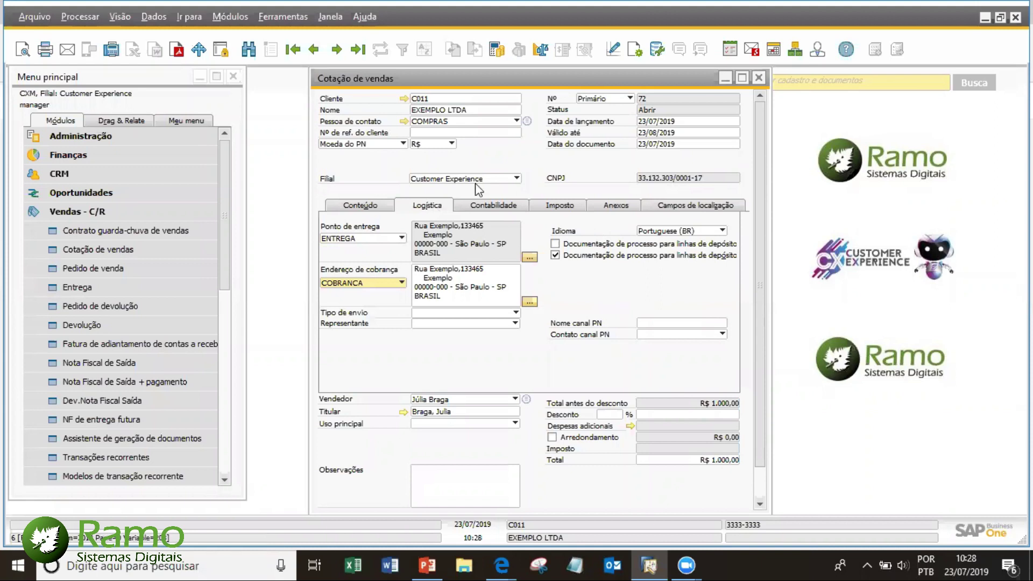
click(486, 208)
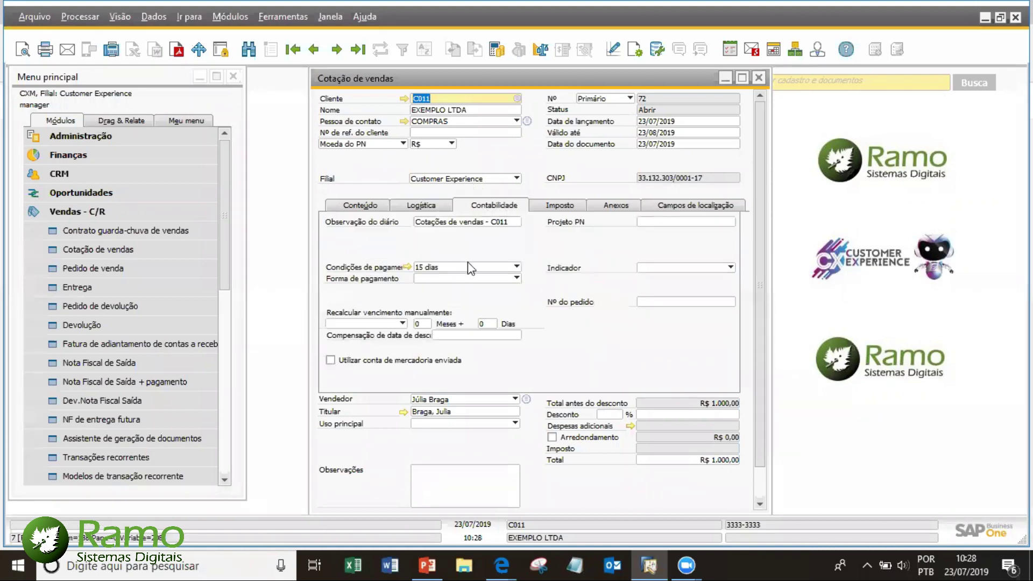
click(467, 266)
click(477, 264)
click(471, 221)
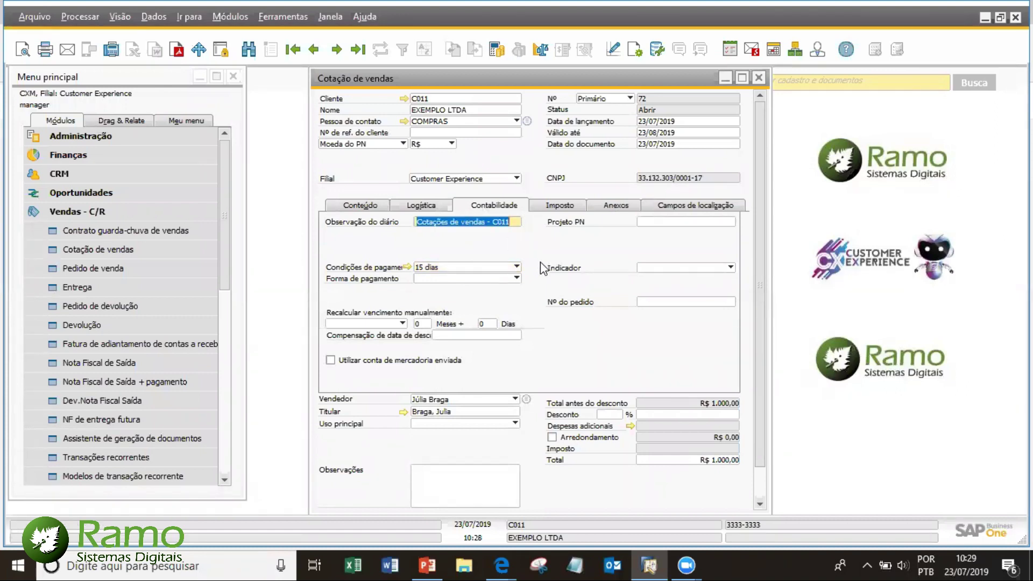
click(563, 202)
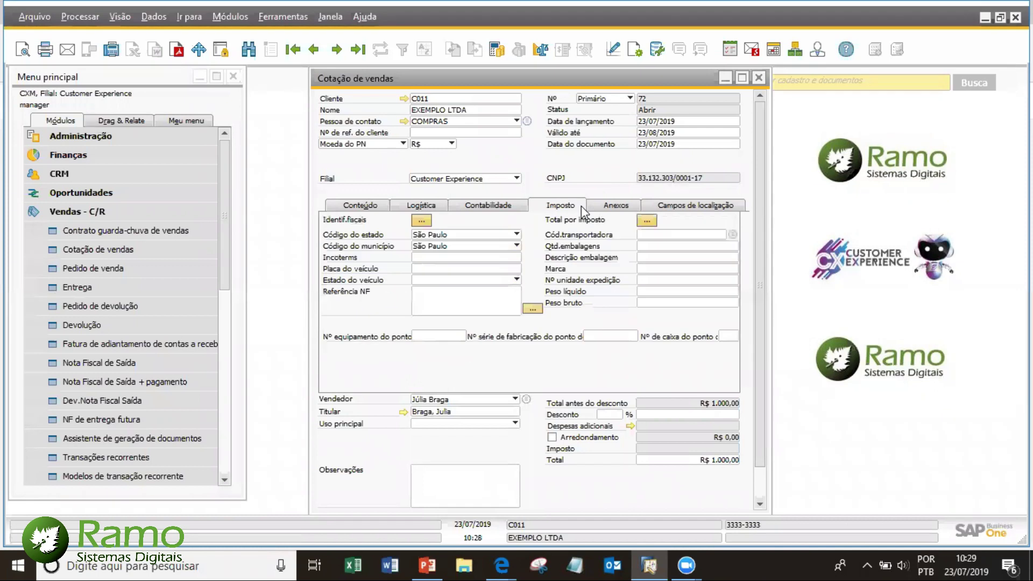
click(646, 221)
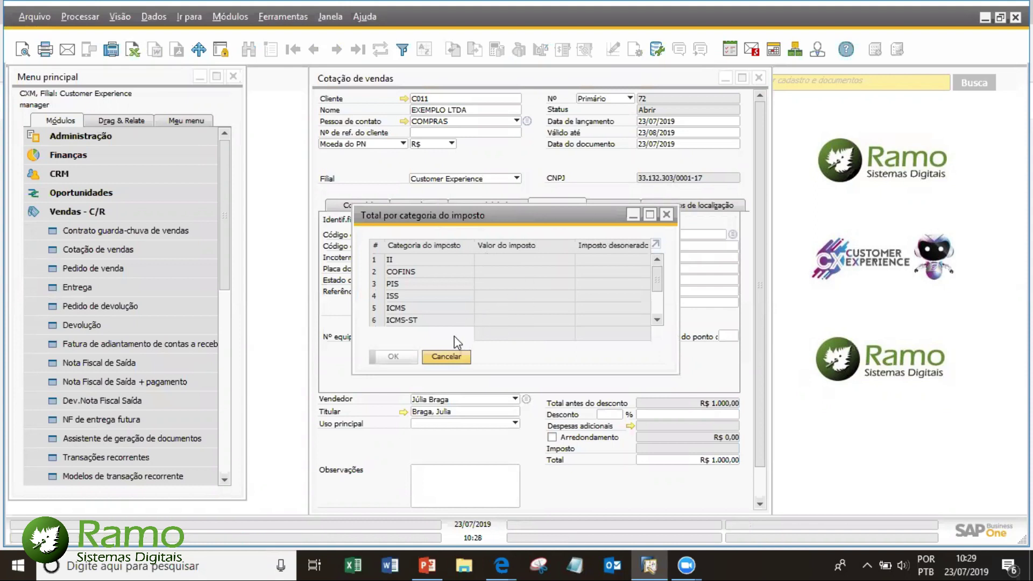
key(Escape)
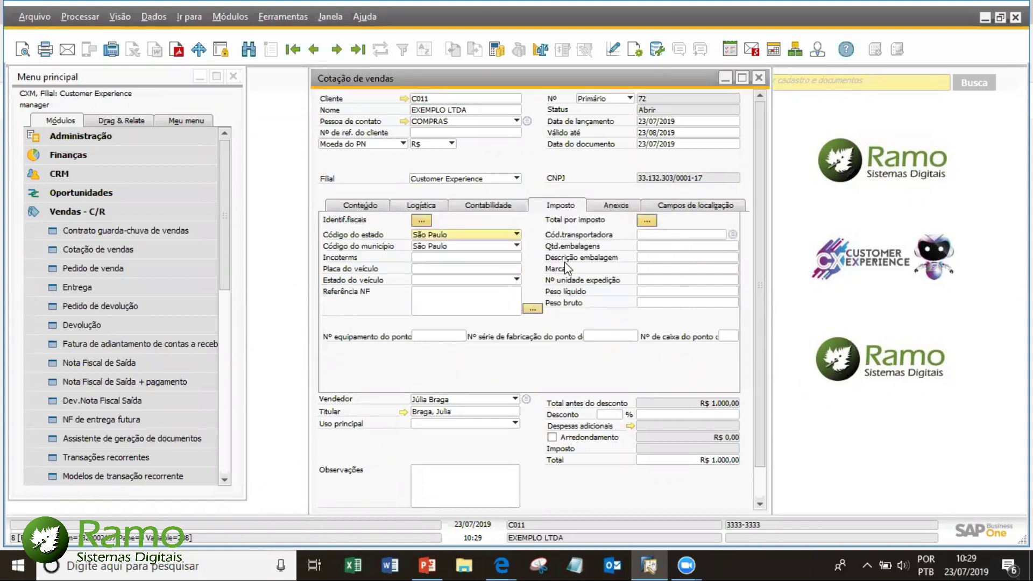
key(ctrl+Tab)
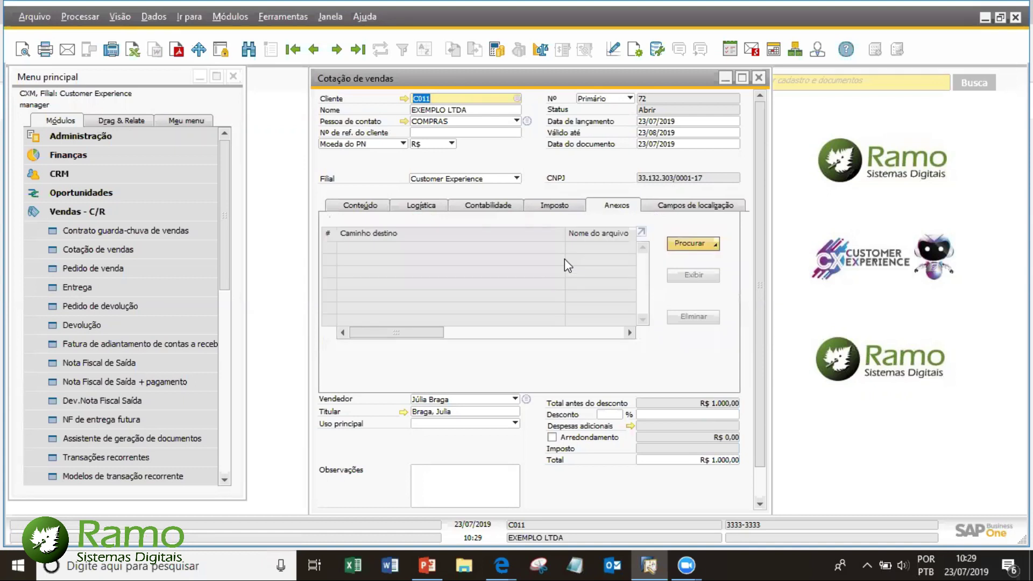
key(ctrl+Tab)
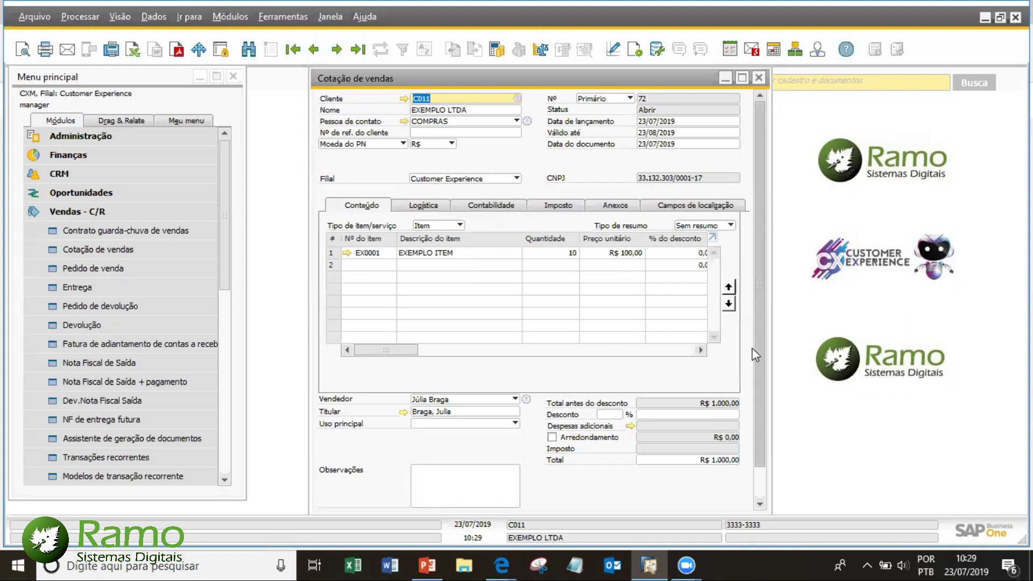
- Add the sales quotation, reload it as number 72 and review its copy-to options
scroll(756, 355, down, 1)
click(347, 494)
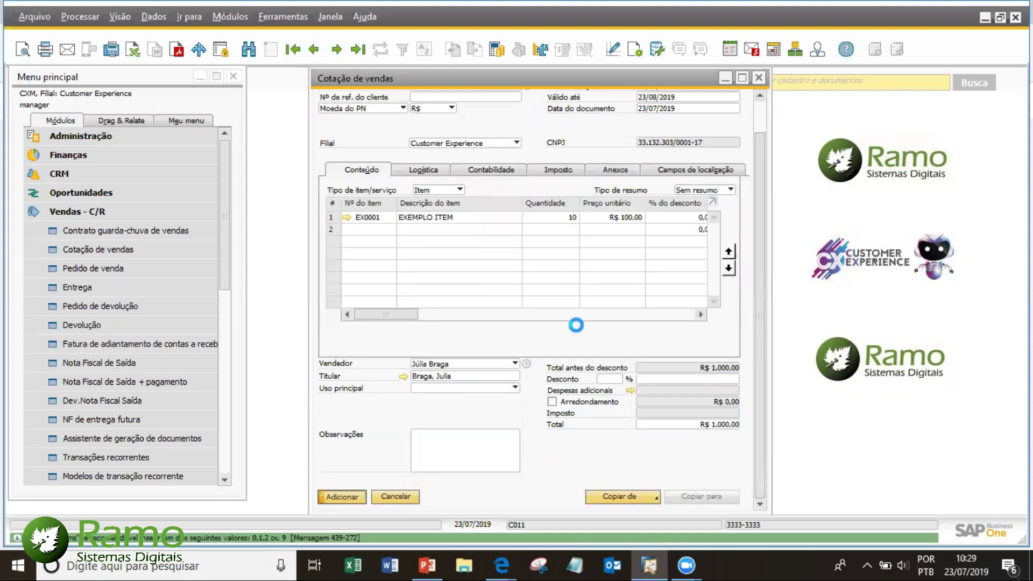
click(359, 50)
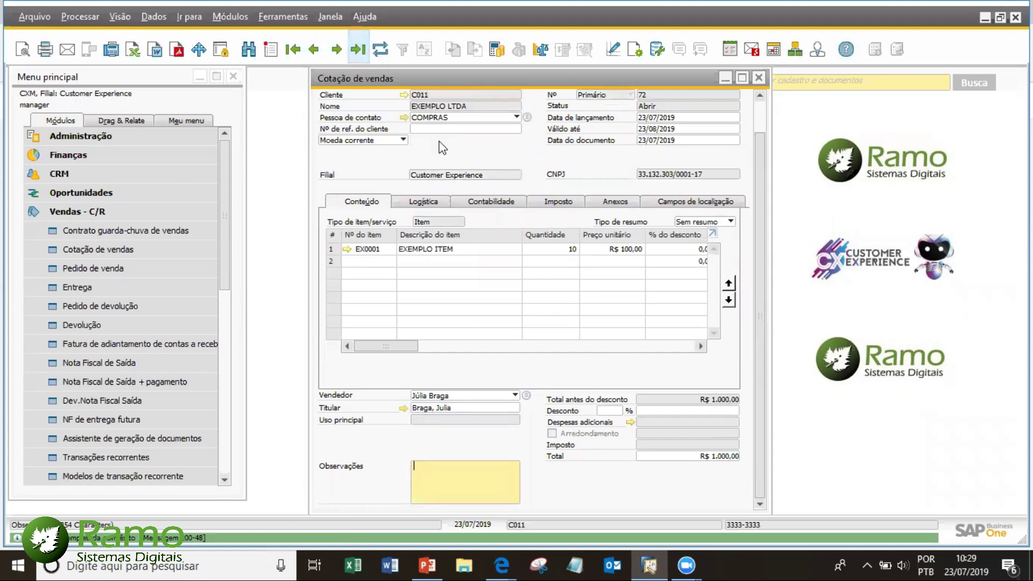
scroll(764, 168, down, 2)
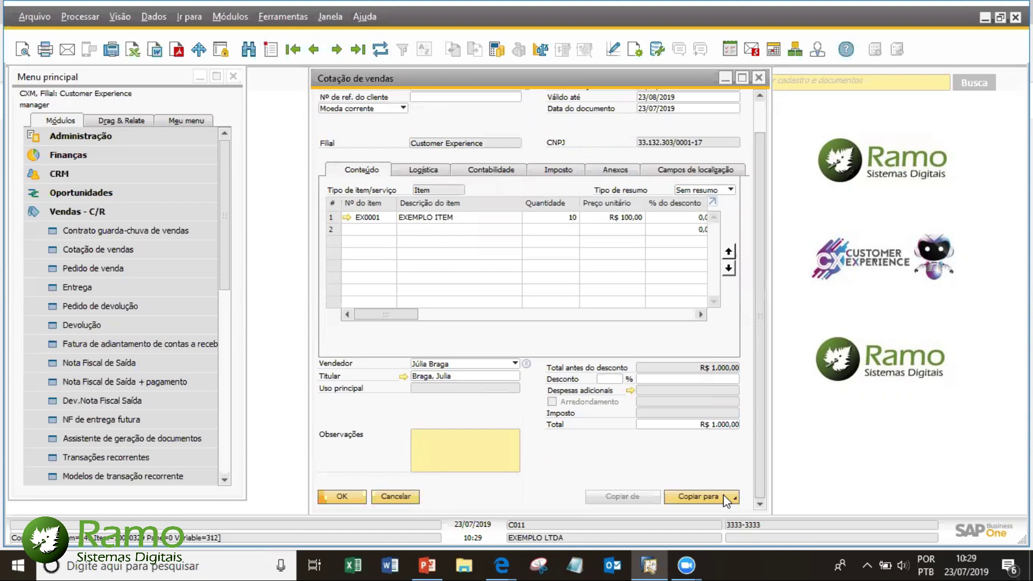
click(724, 498)
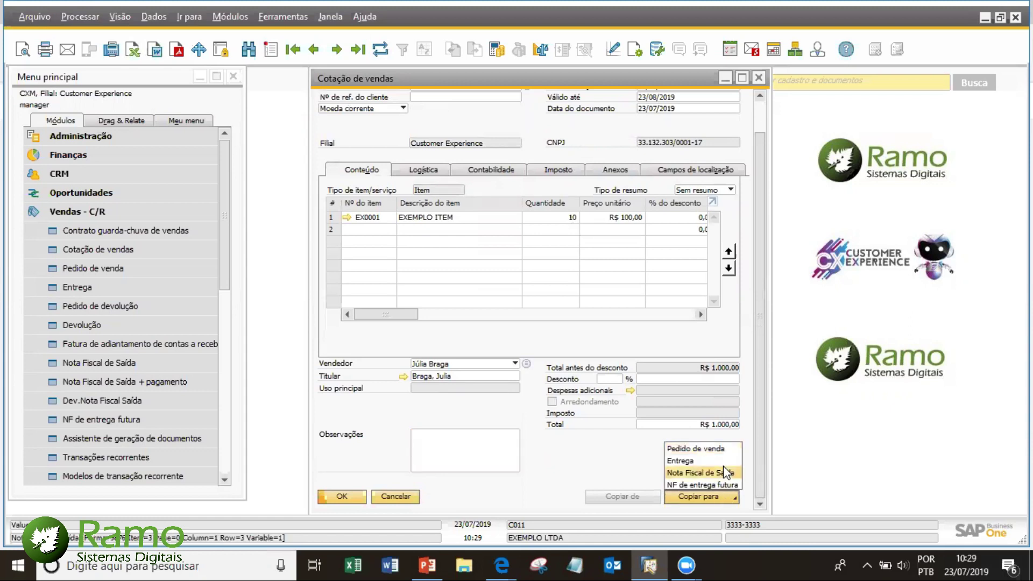
click(558, 467)
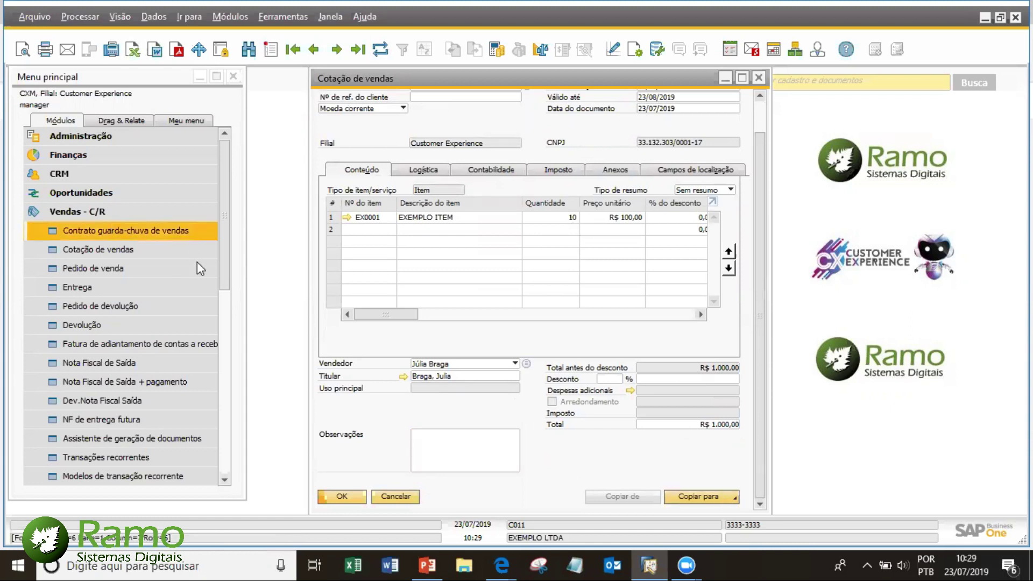
drag(221, 257, 807, 188)
click(761, 118)
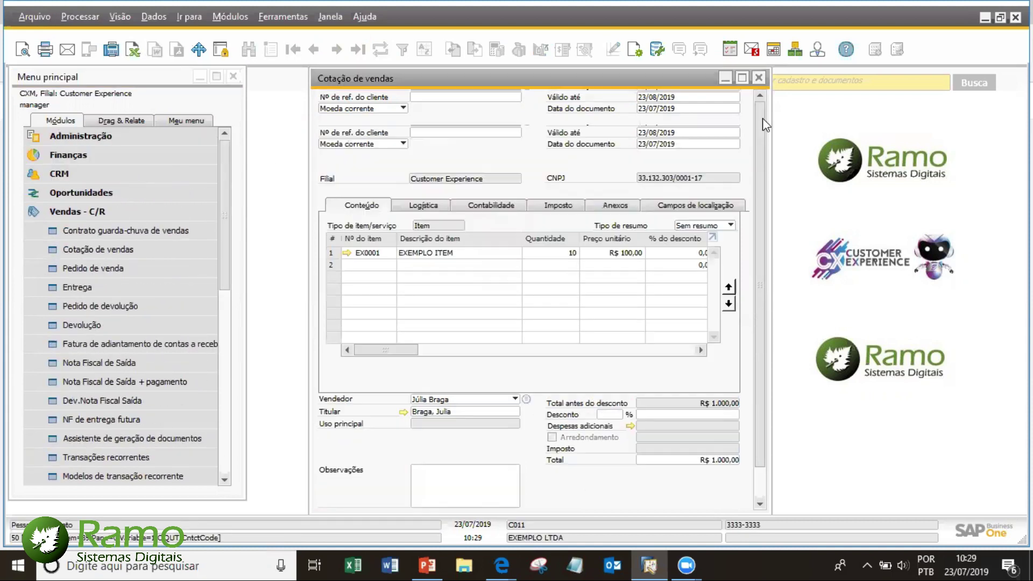
- Find the quotation by searching customer name 'EXEM'
click(248, 49)
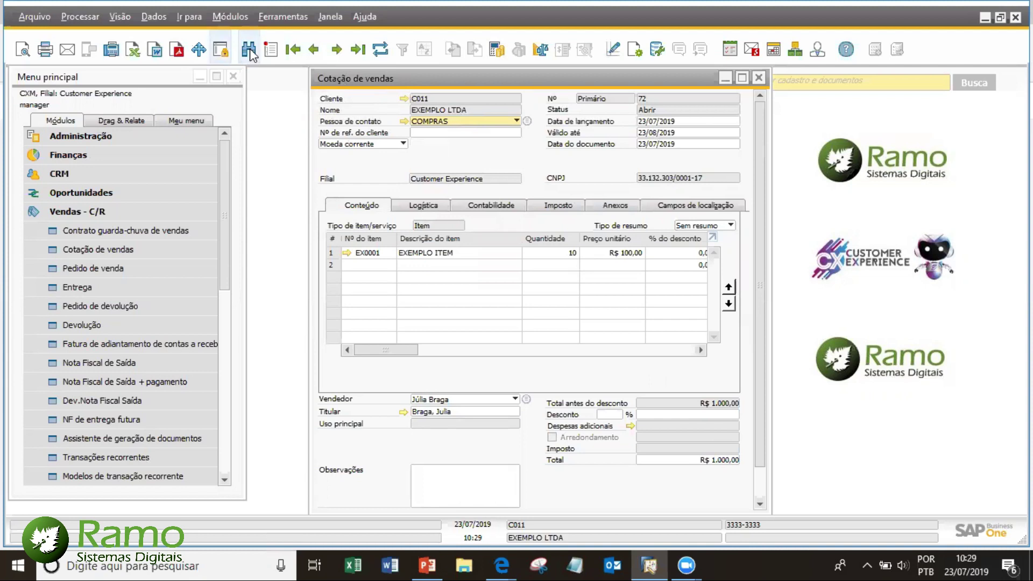
click(436, 110)
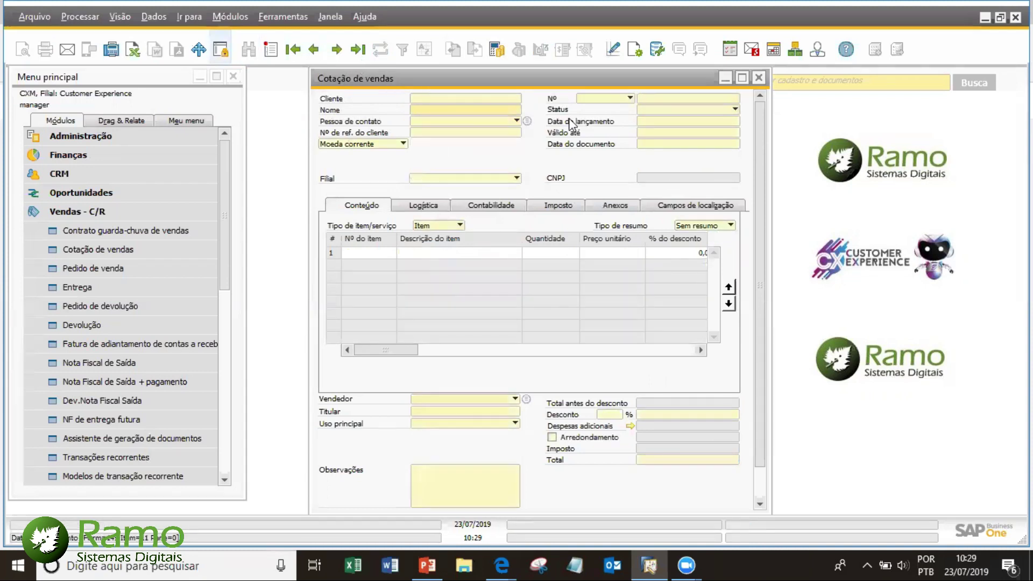
text(EXEM)
key(Return)
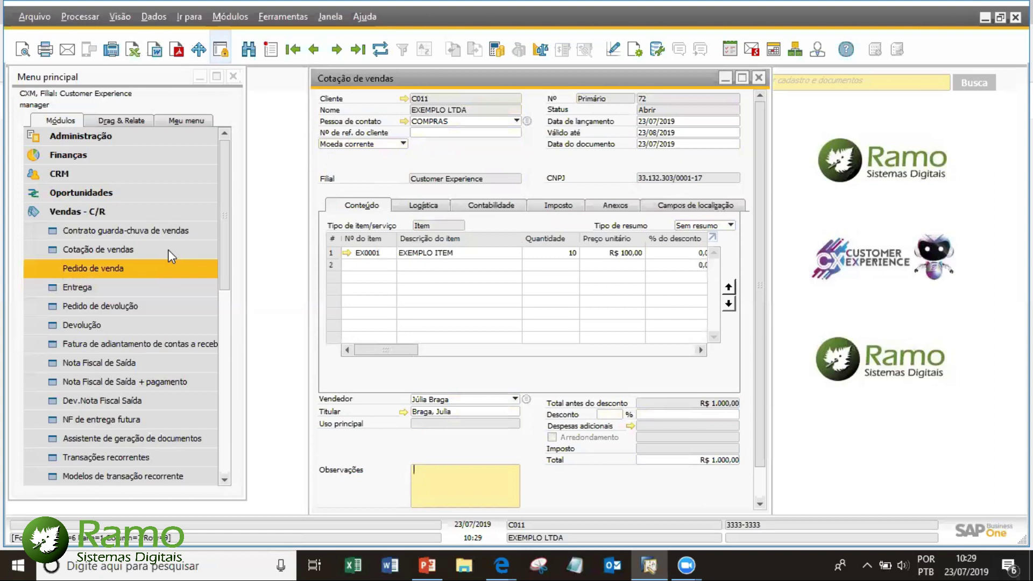
click(225, 381)
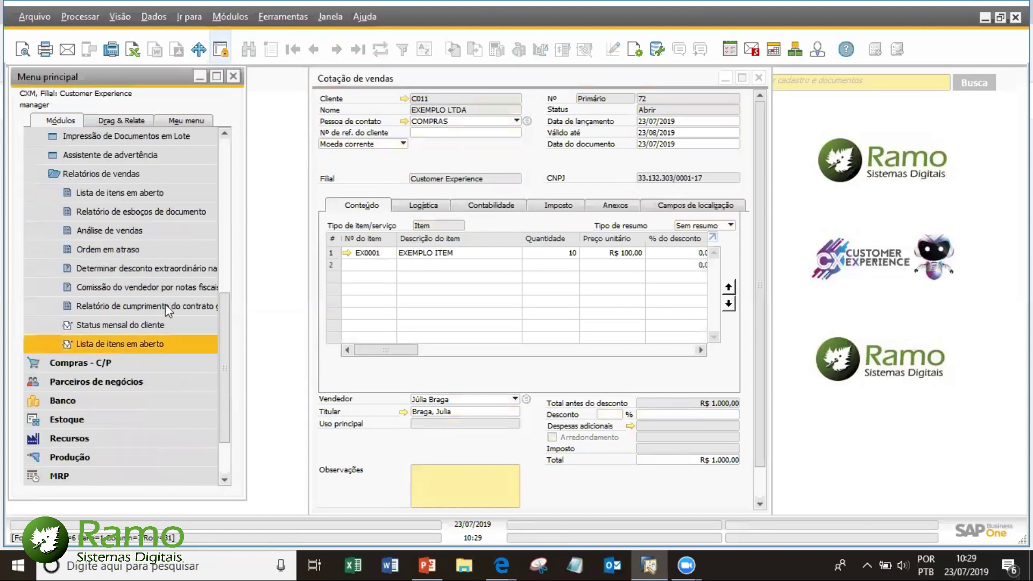
- List open sales quotations in the open items report and open quotation 72
click(135, 193)
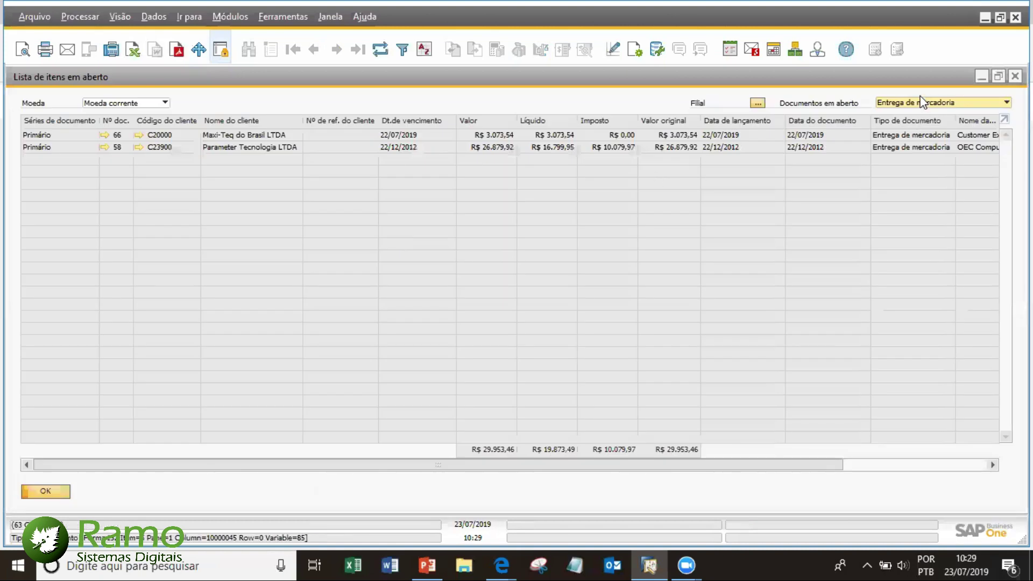
click(915, 101)
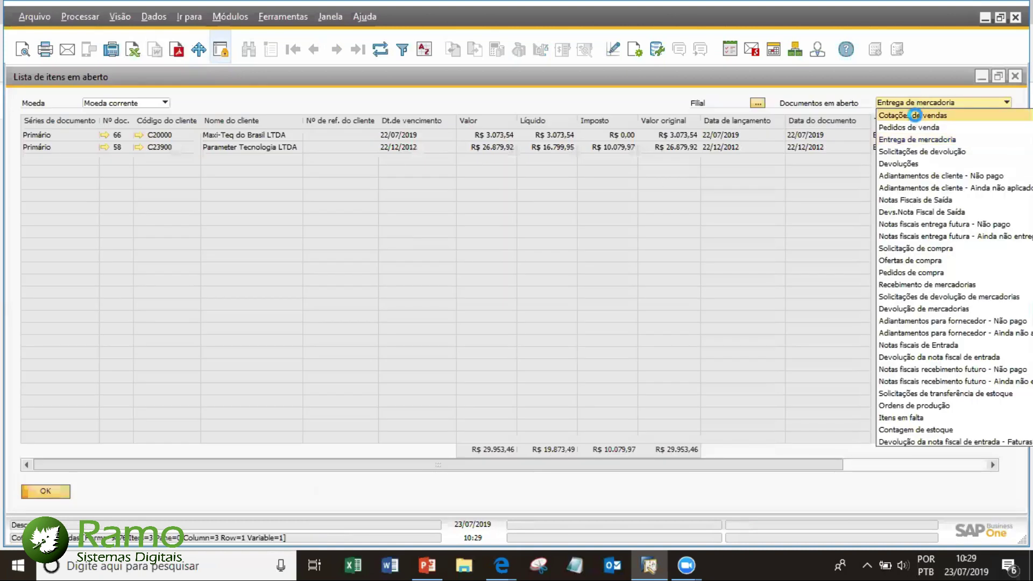
click(916, 115)
click(212, 134)
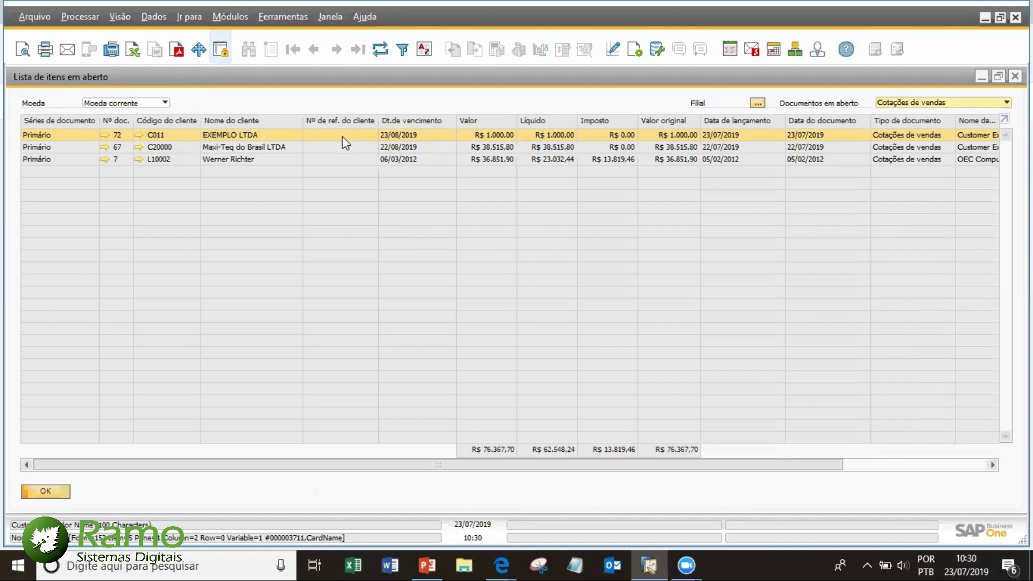
click(105, 134)
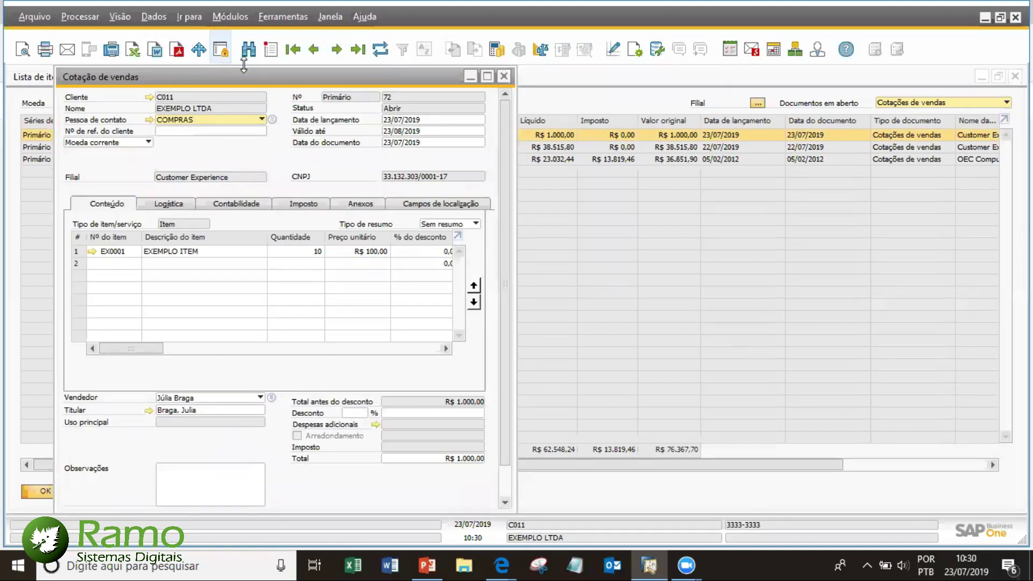
- Copy quotation 72 into a sales order for customer C011 with delivery date 31/07/2019
drag(255, 80, 427, 97)
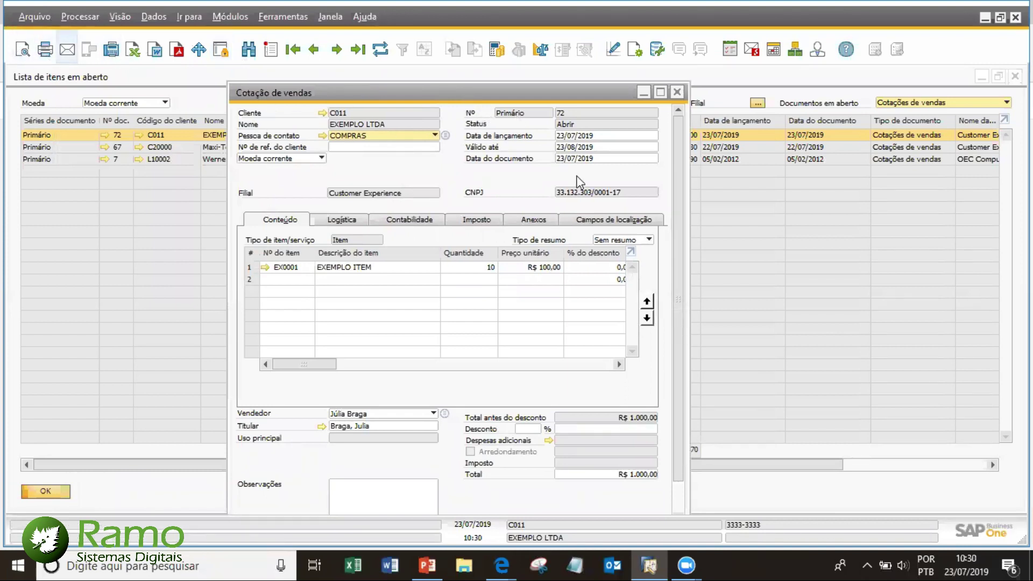
scroll(661, 479, down, 2)
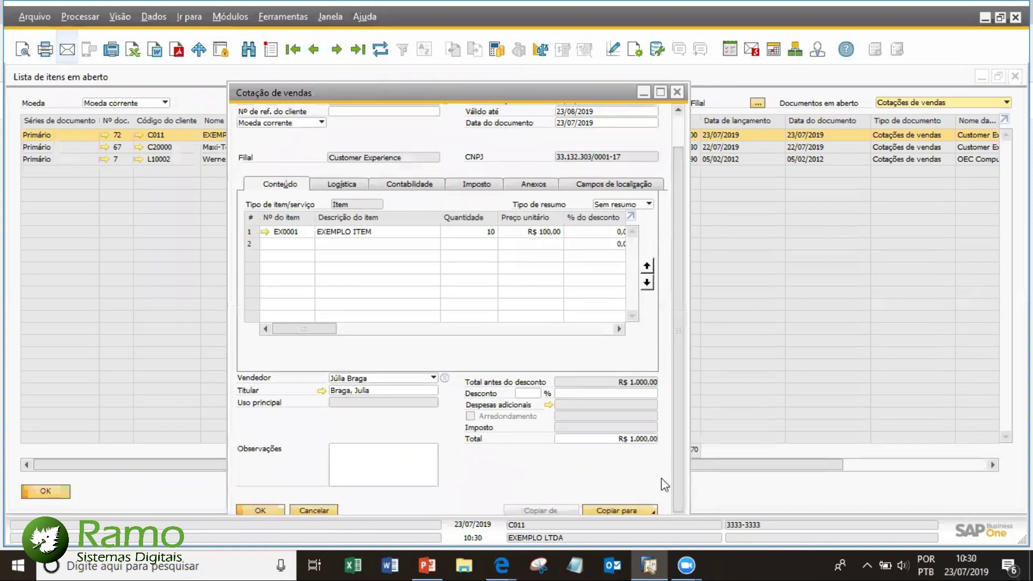
click(638, 510)
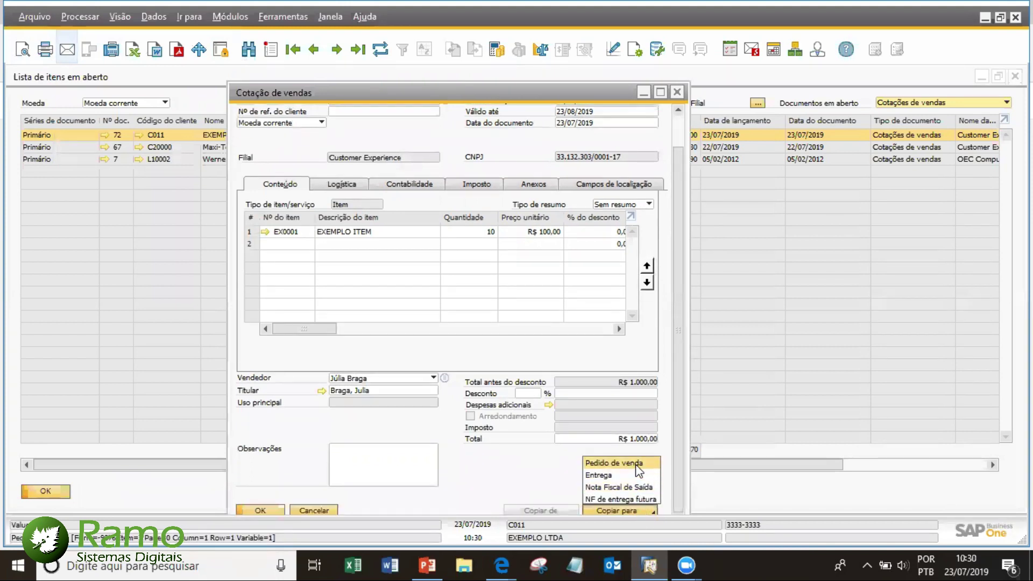
click(636, 465)
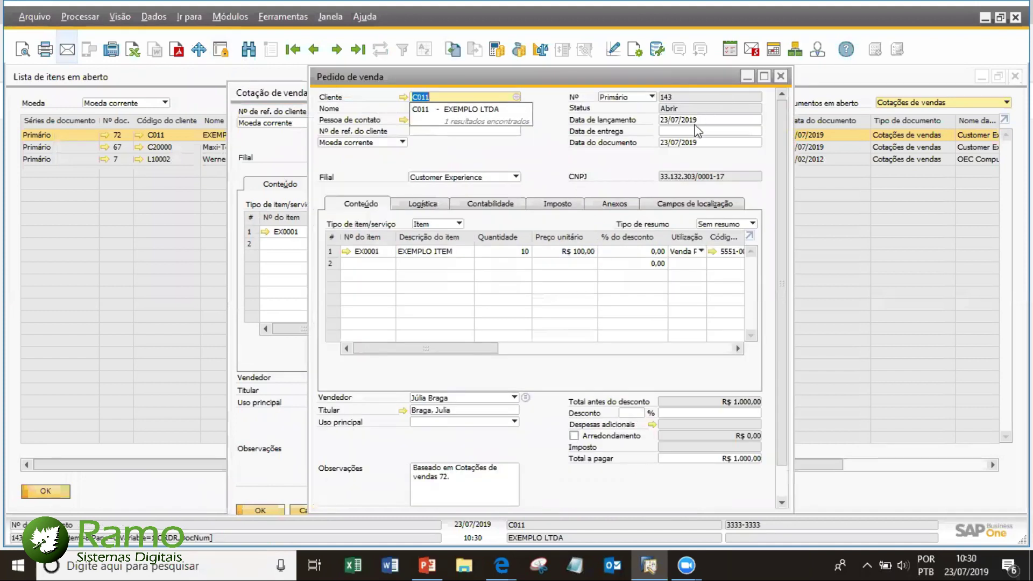
key(Tab)
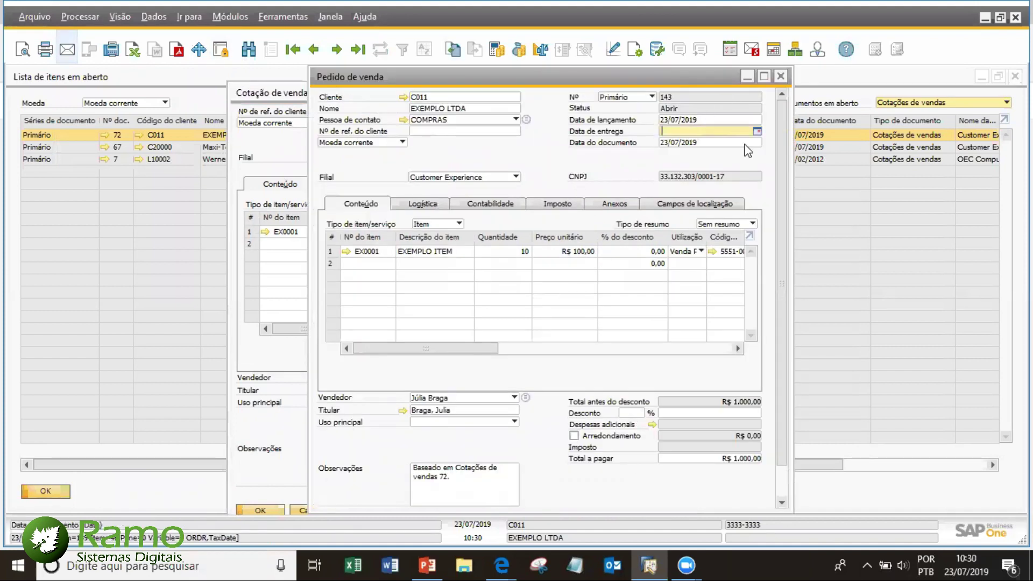
key(Tab)
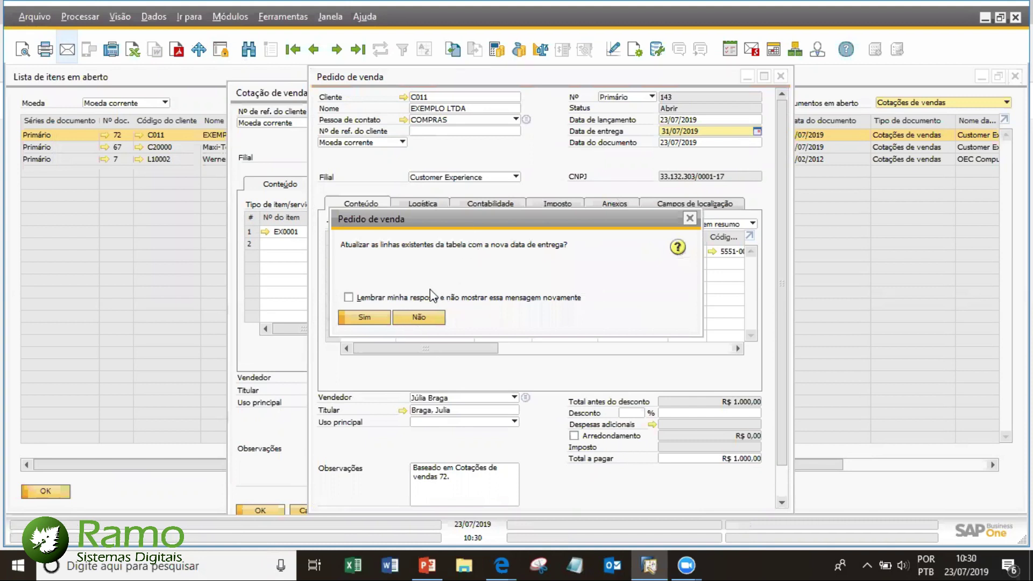
click(365, 318)
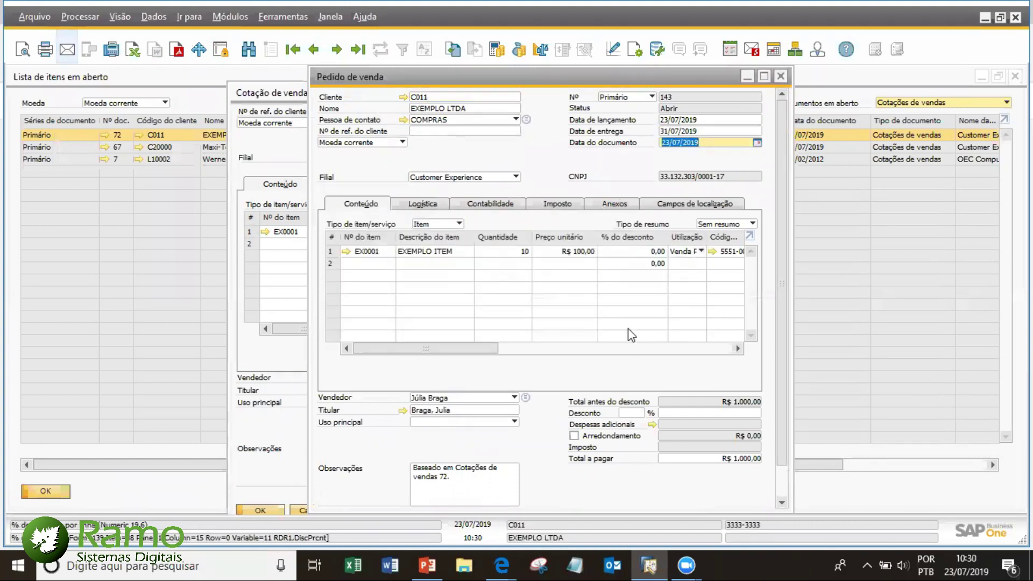
drag(779, 262, 781, 343)
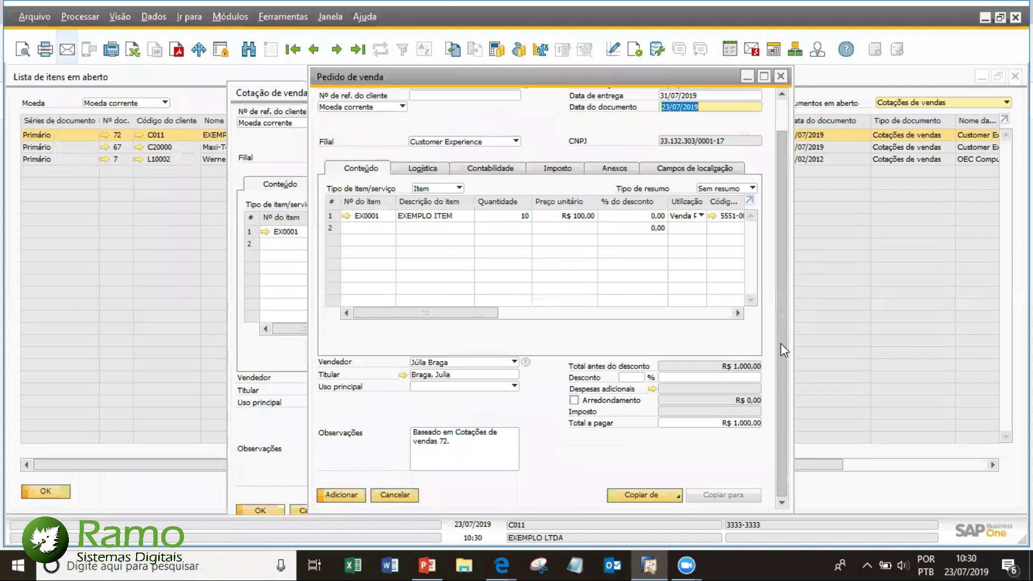
- Add the sales order as number 143, continuing despite no available stock
click(355, 495)
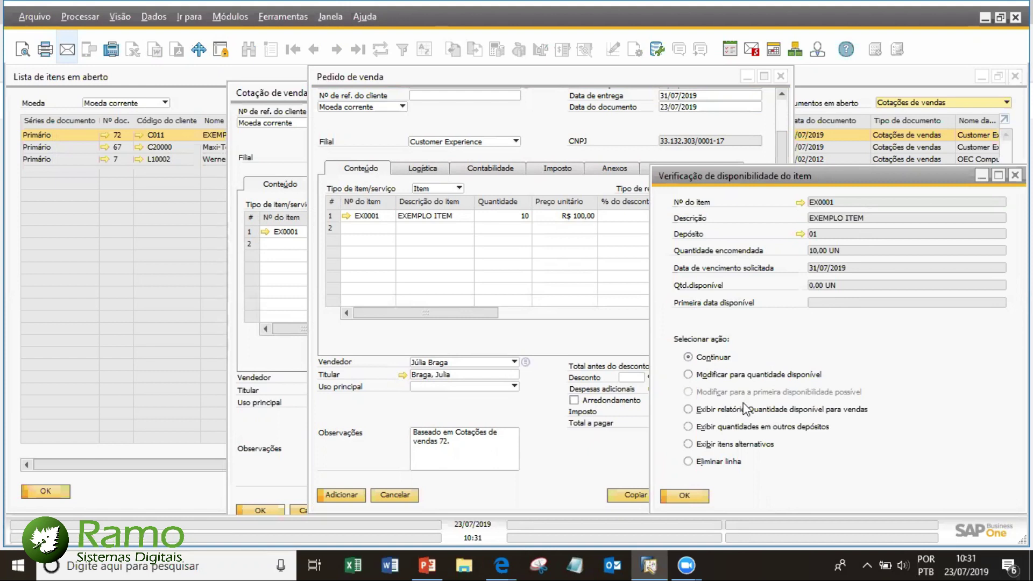
click(691, 496)
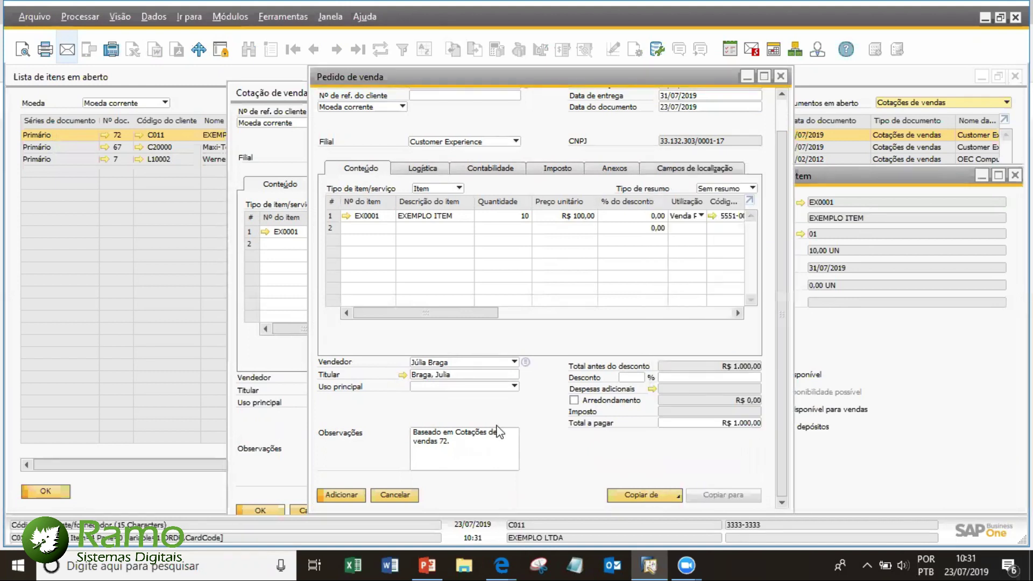
click(343, 496)
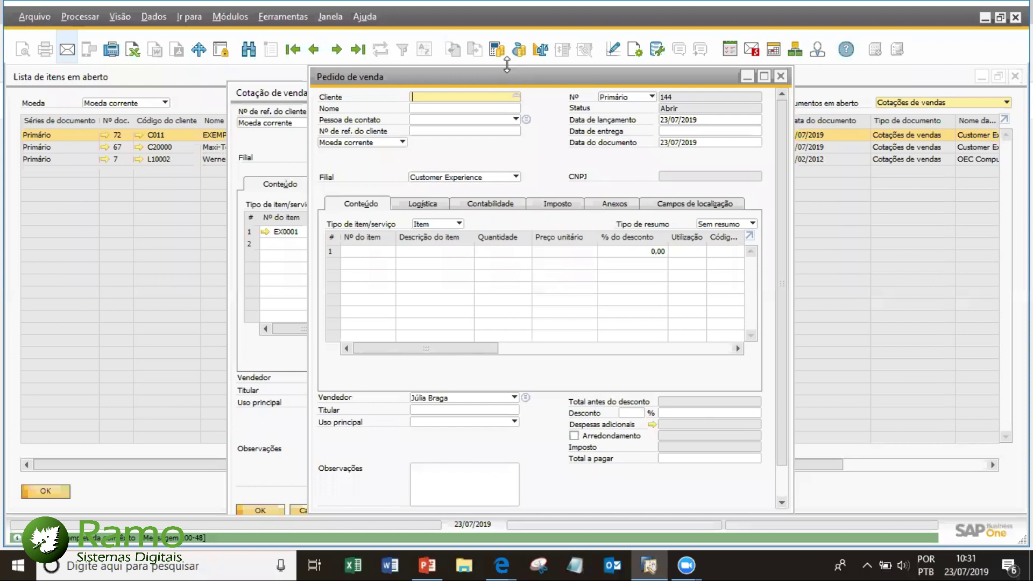
- Load the most recent sales order, 143
click(355, 49)
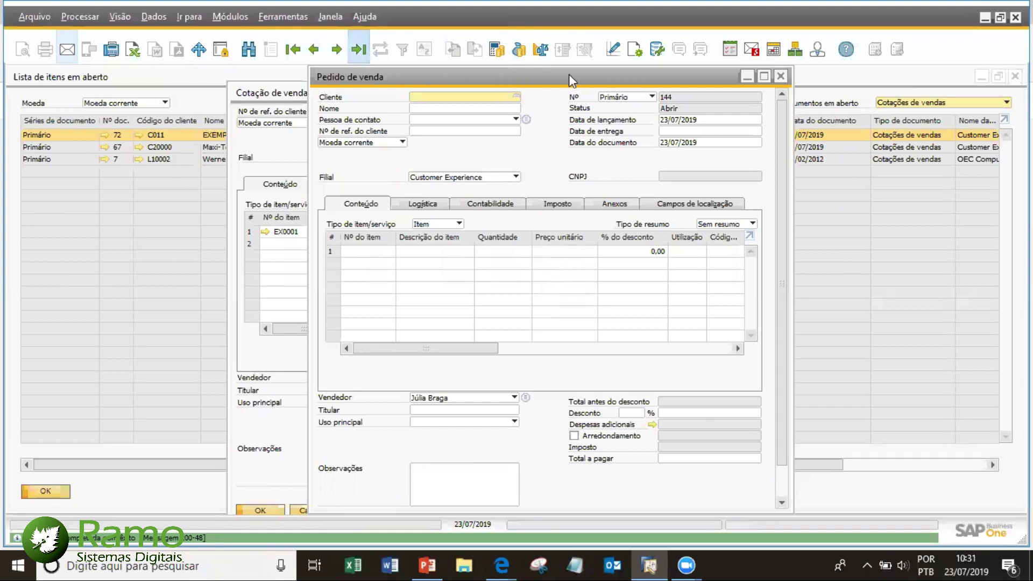
drag(554, 76, 698, 76)
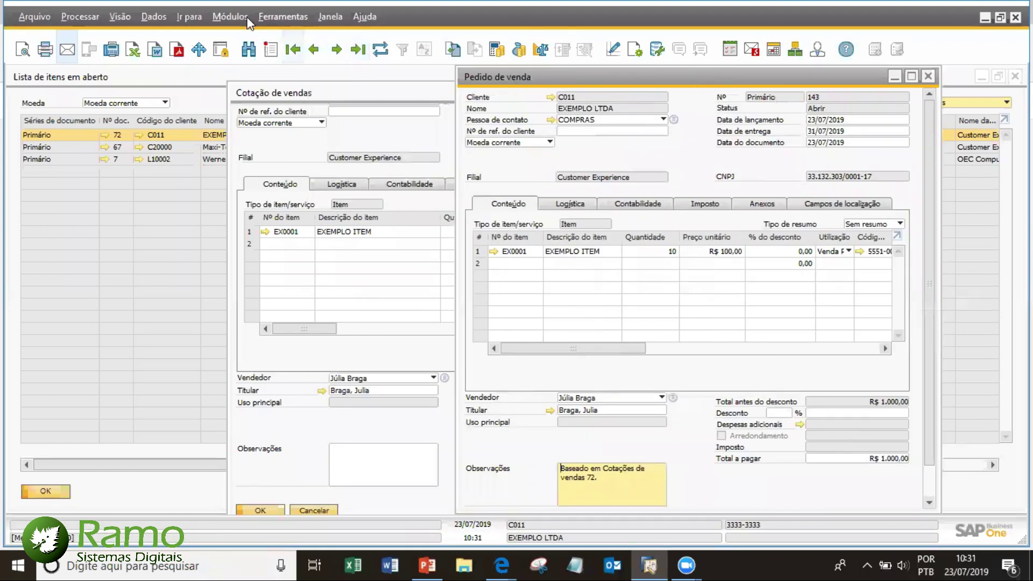
click(266, 17)
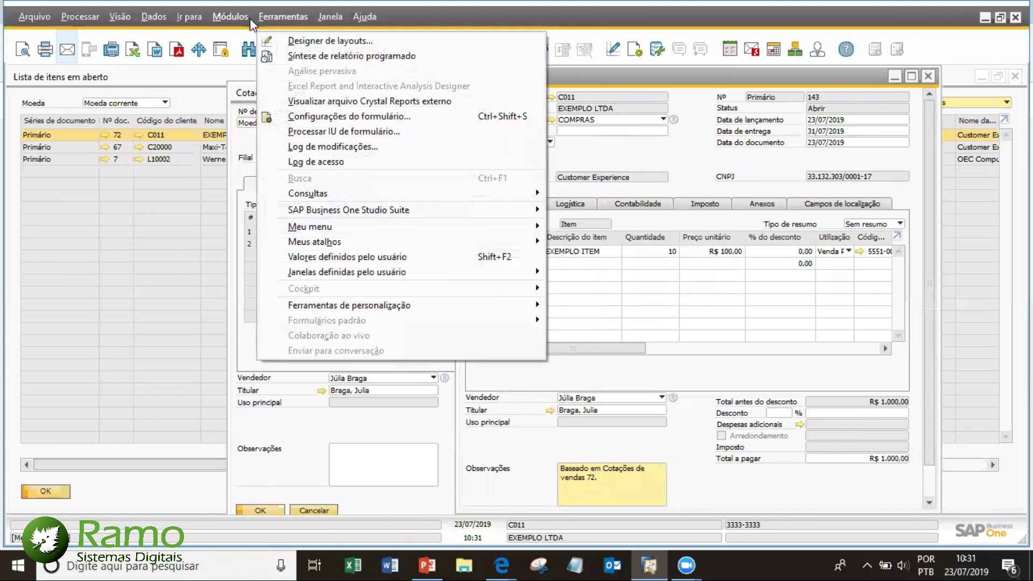
mouse_move(231, 18)
mouse_move(249, 103)
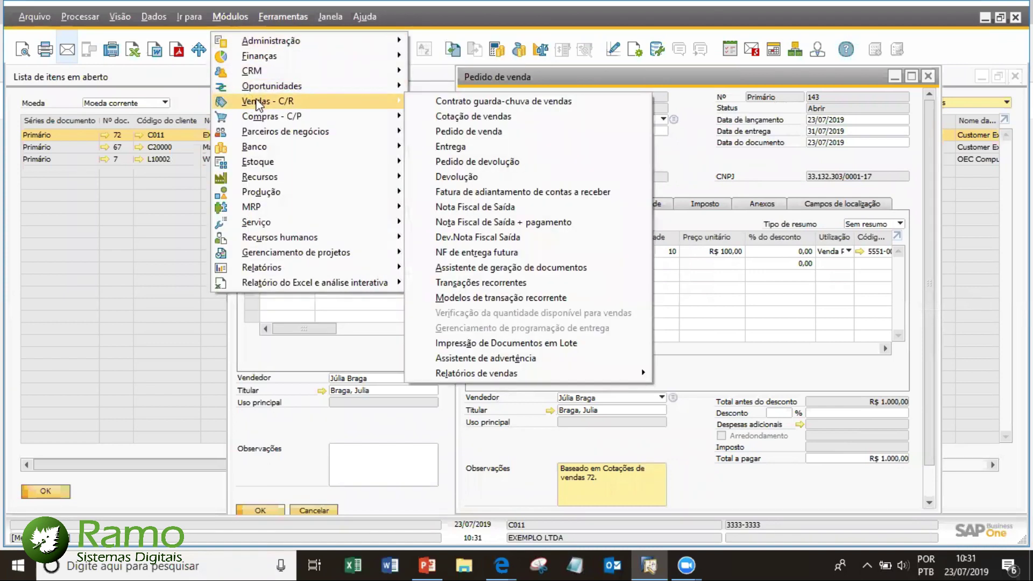
click(651, 78)
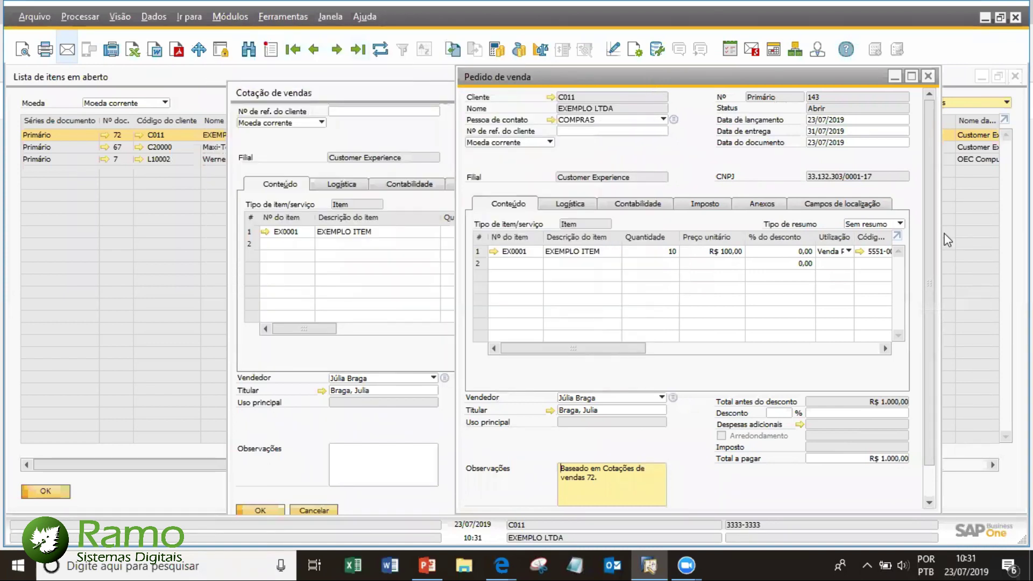
- Copy sales order 143 into a delivery and attempt to post it
scroll(877, 487, down, 2)
click(877, 490)
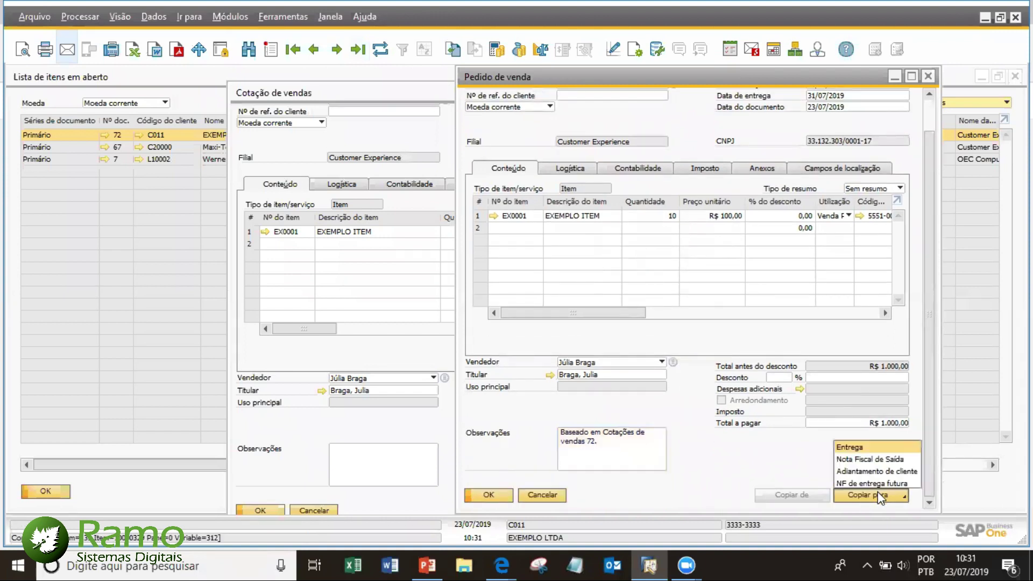
click(893, 448)
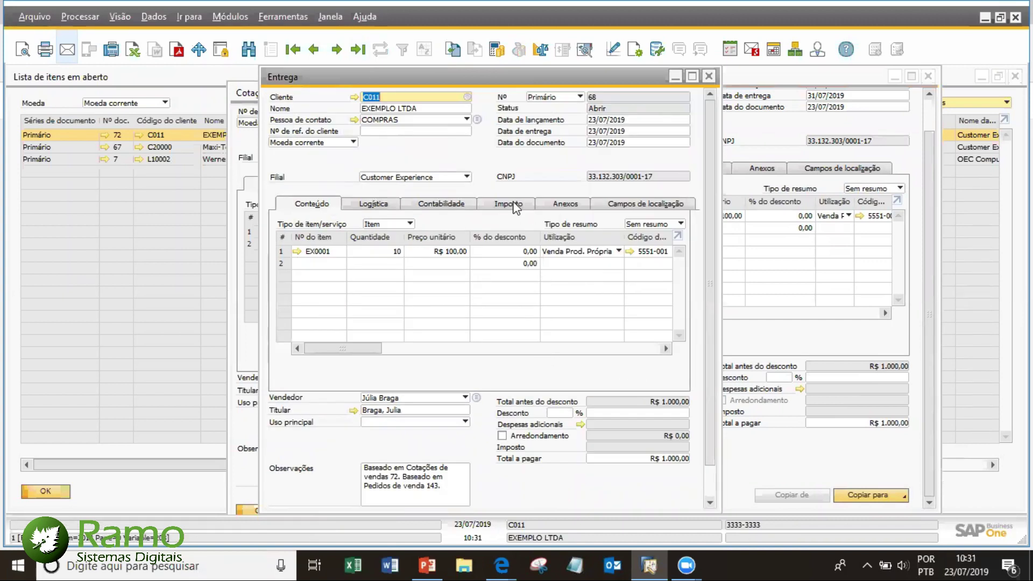
scroll(526, 222, down, 2)
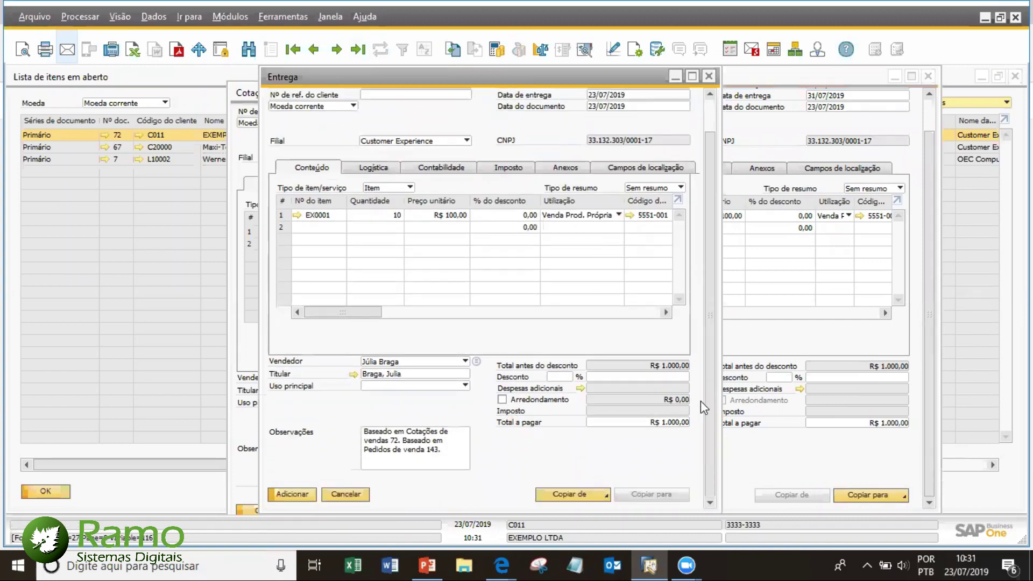
click(296, 496)
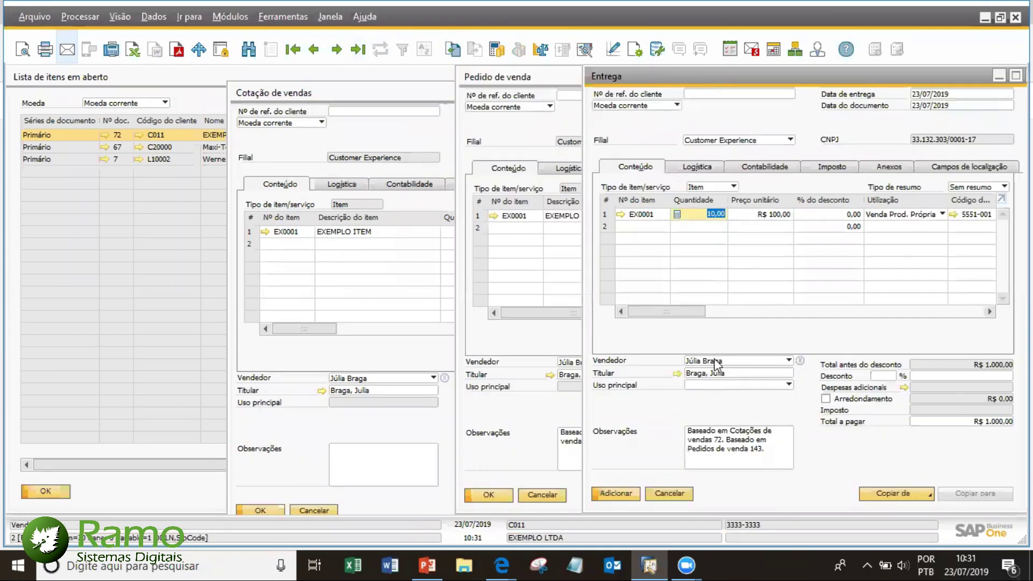
click(244, 17)
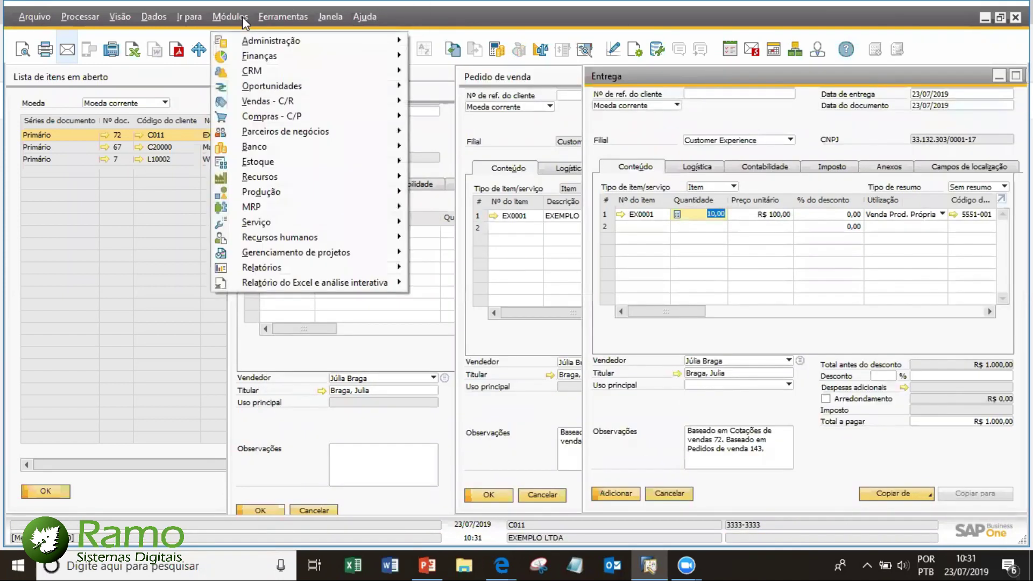
- Start a new purchase invoice with ACME Associados as the supplier
mouse_move(259, 114)
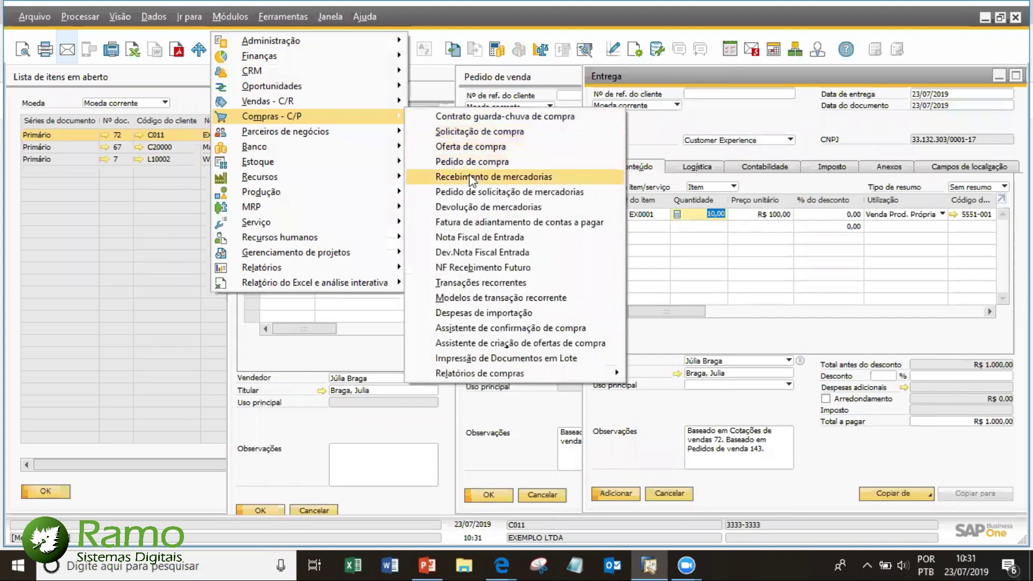
click(498, 238)
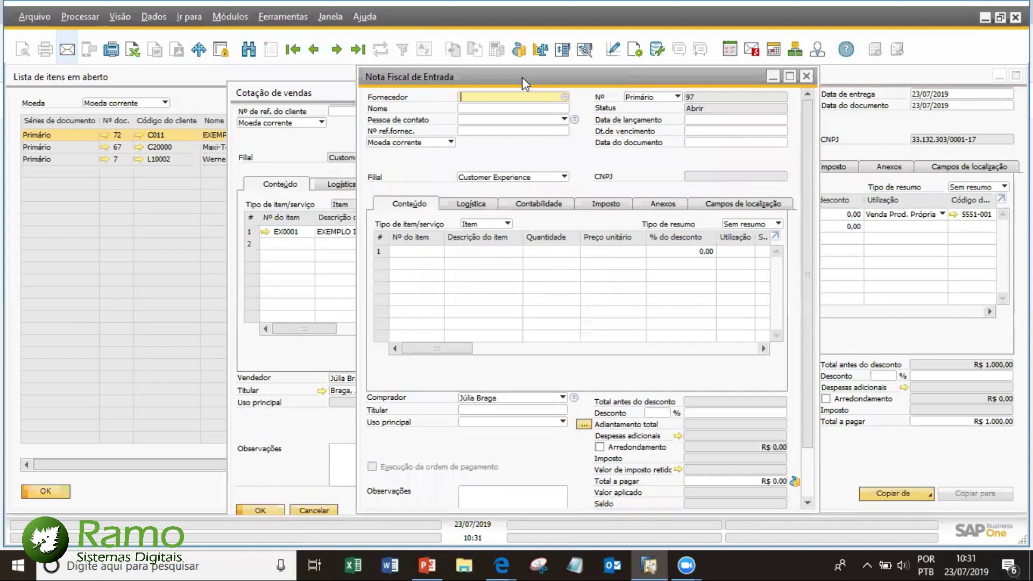
drag(522, 76, 232, 104)
click(275, 124)
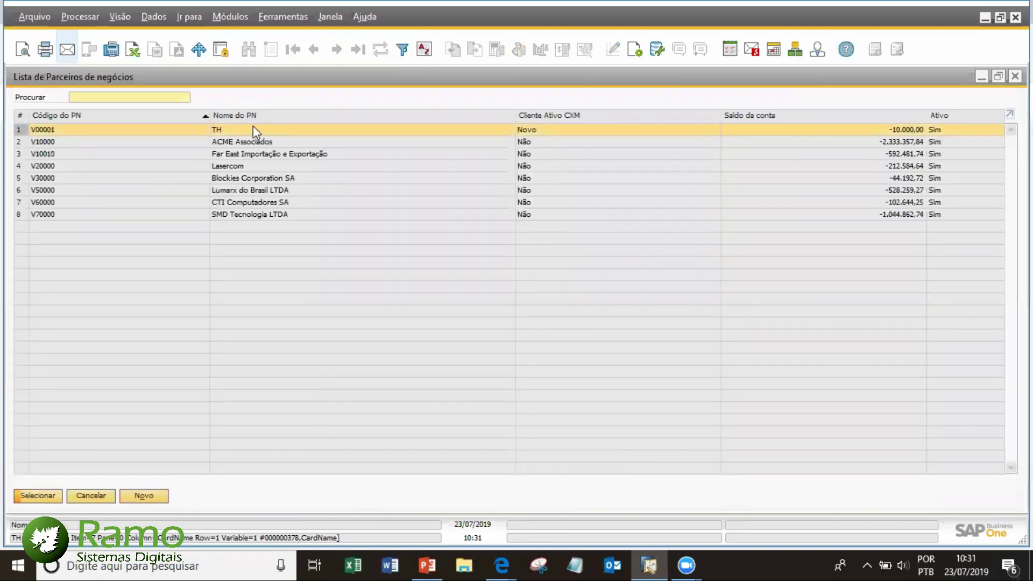
double_click(248, 141)
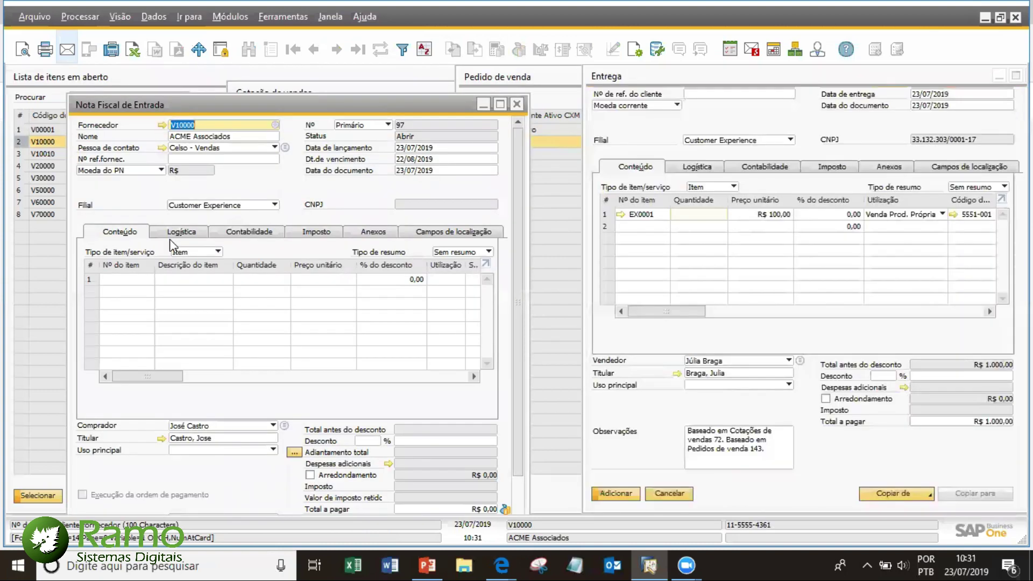
- Add EXEMPLO ITEM, quantity 1.000 at R$ 30,00, with usage Compra
click(141, 279)
click(206, 279)
text(EX)
key(Tab)
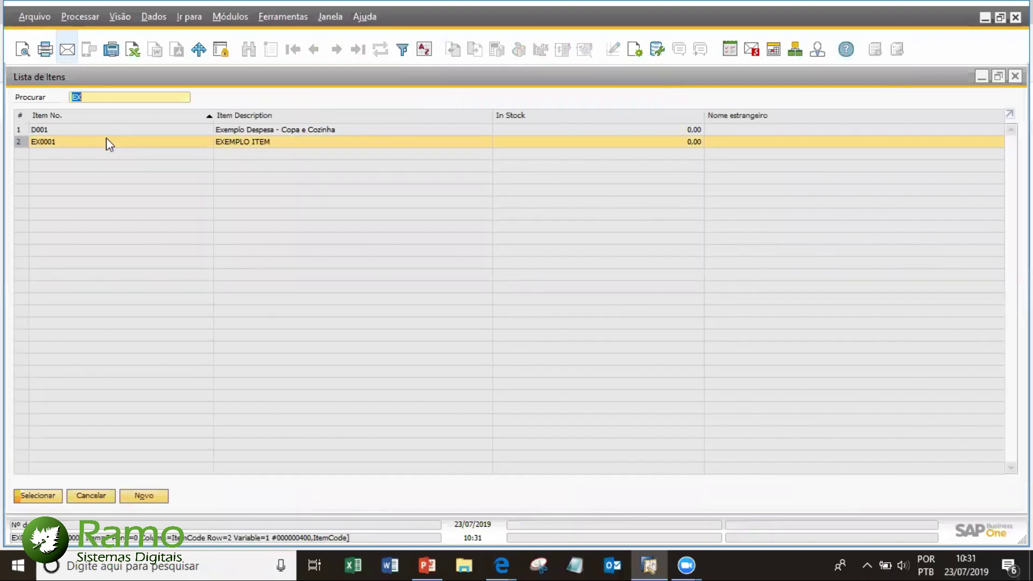
double_click(107, 141)
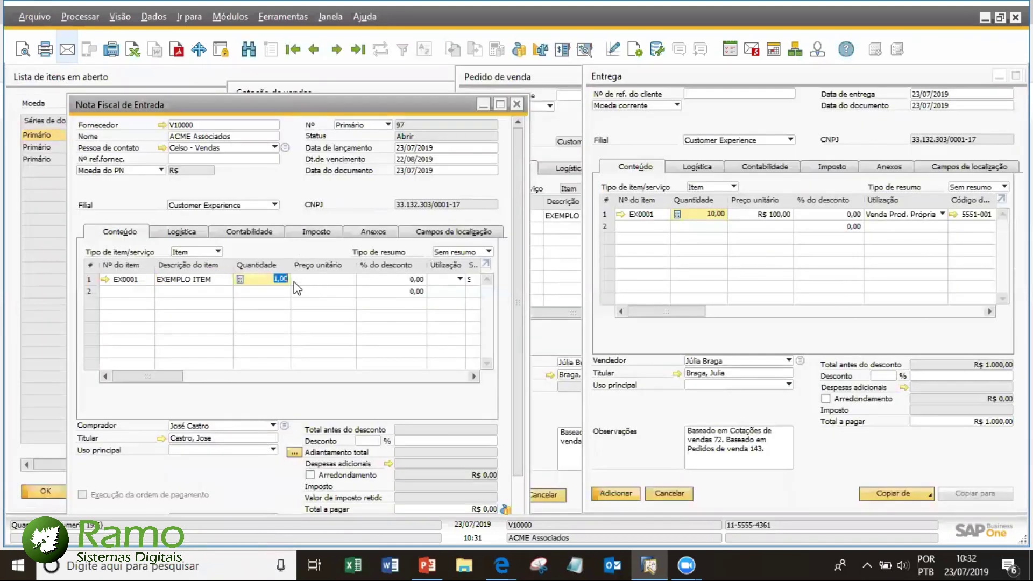
text(1.00)
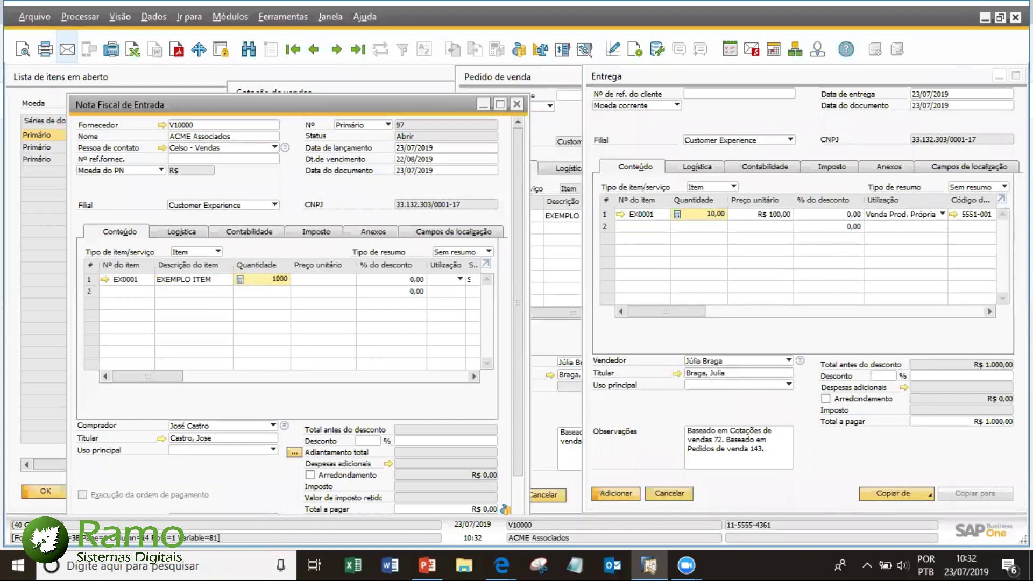
text(0)
click(295, 282)
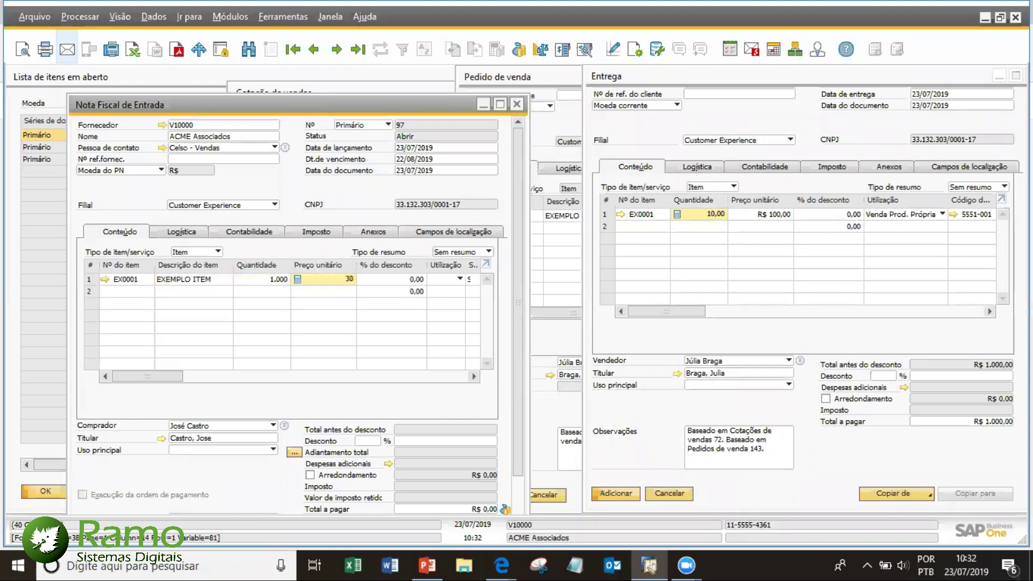
key(Tab)
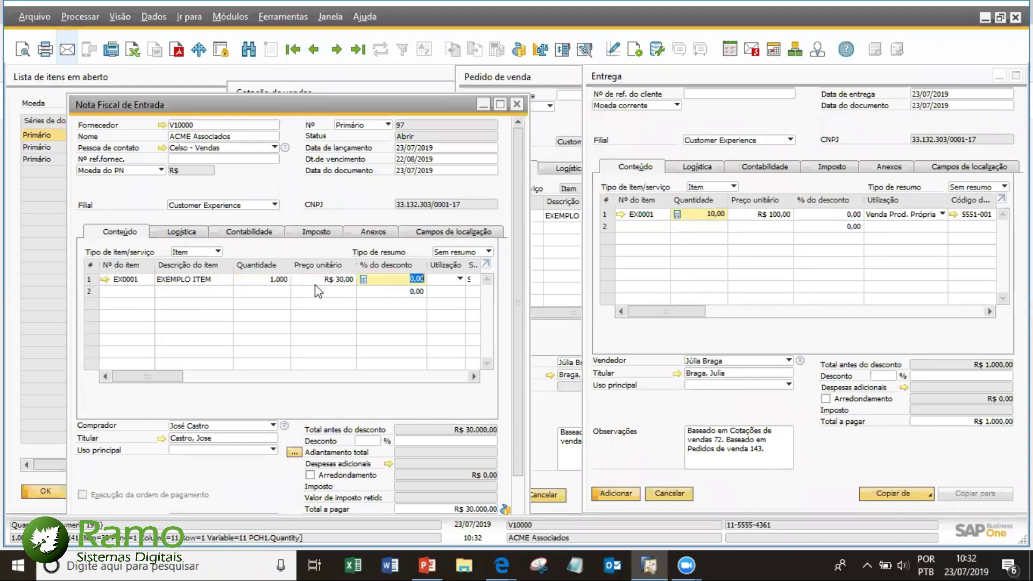
click(459, 279)
click(451, 315)
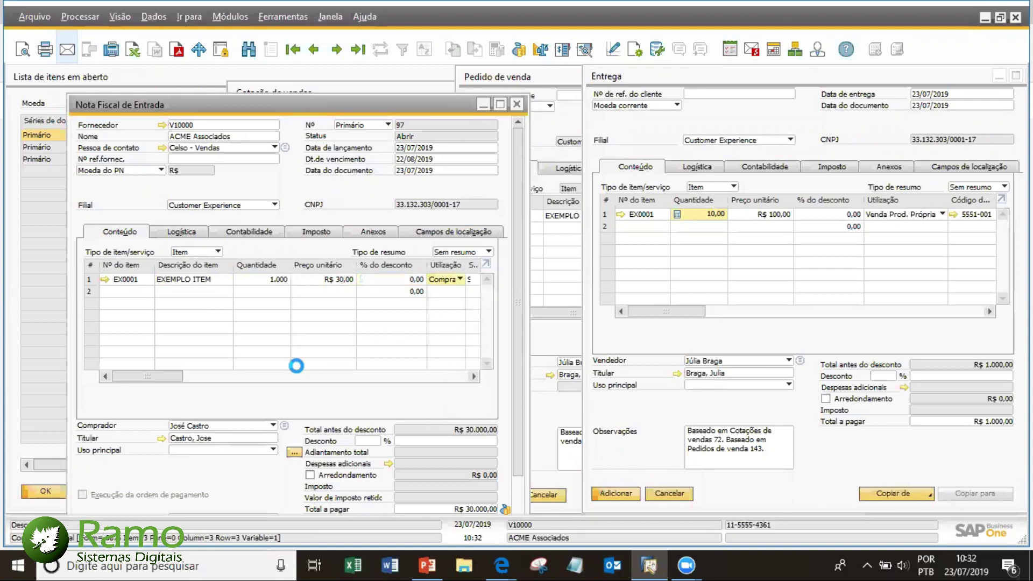
- Set the tax details to NF number 1434 and document model NFe (55)
click(309, 230)
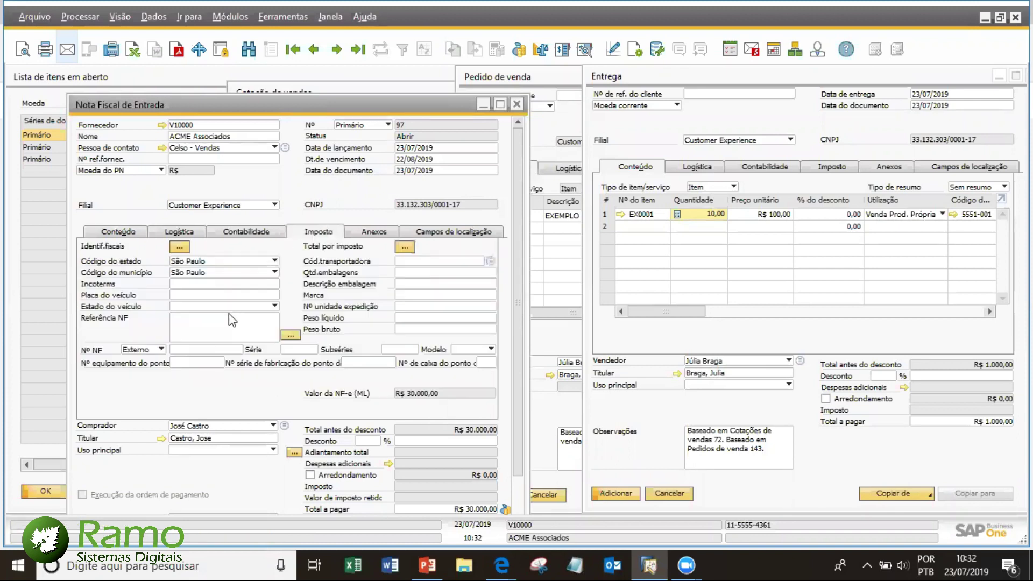
click(210, 351)
text(1434)
click(464, 351)
click(464, 353)
click(482, 351)
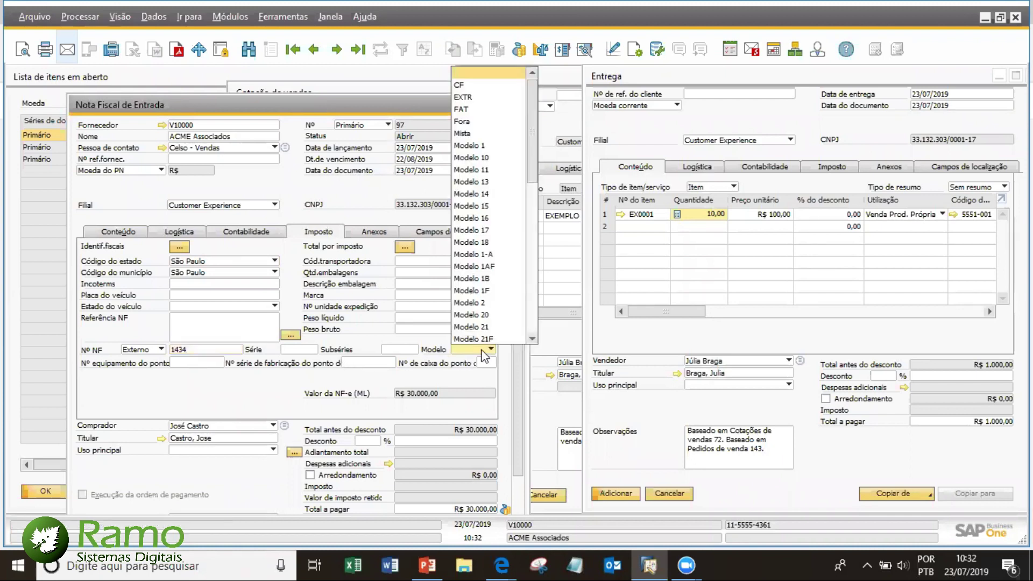
scroll(491, 228, down, 5)
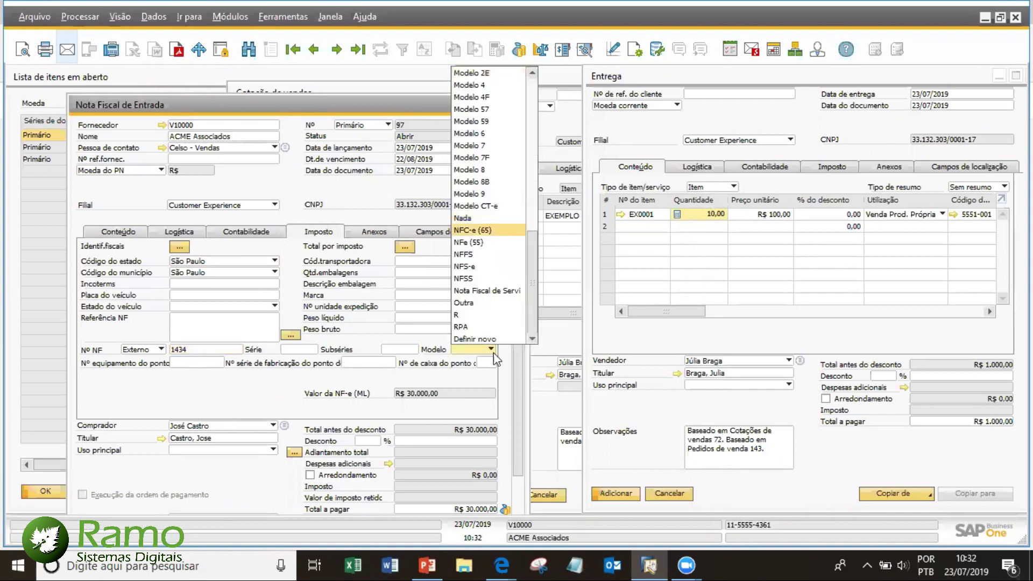
click(478, 250)
scroll(479, 249, down, 3)
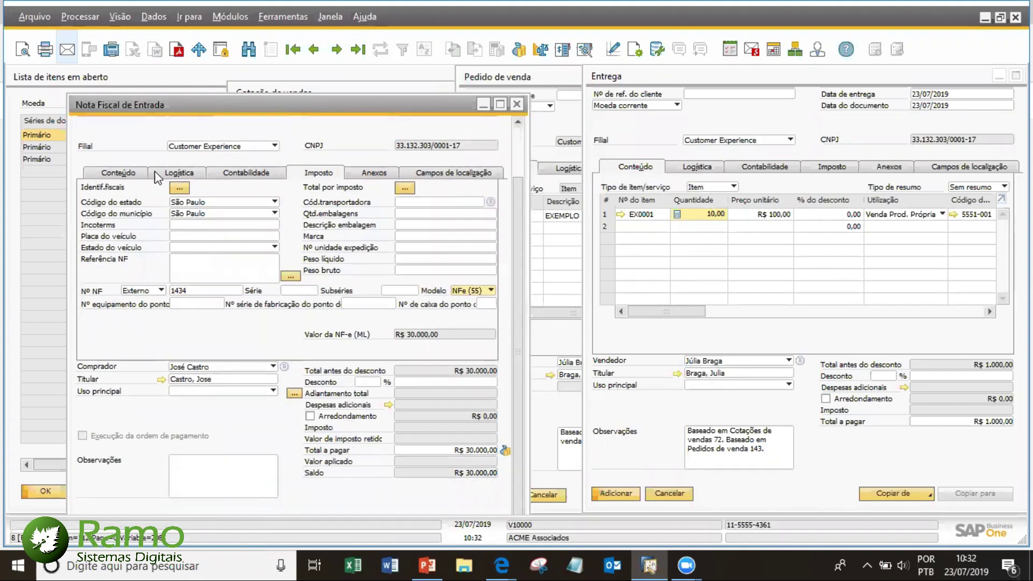
- Check EX0001's warehouse stock (10 committed, −10 available), then return to the purchase invoice
click(619, 220)
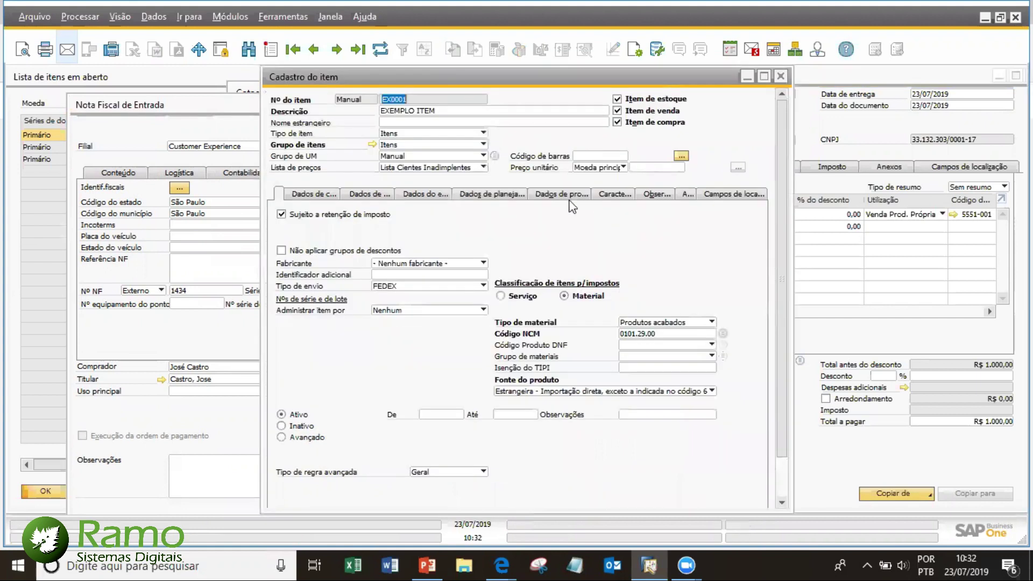
click(429, 192)
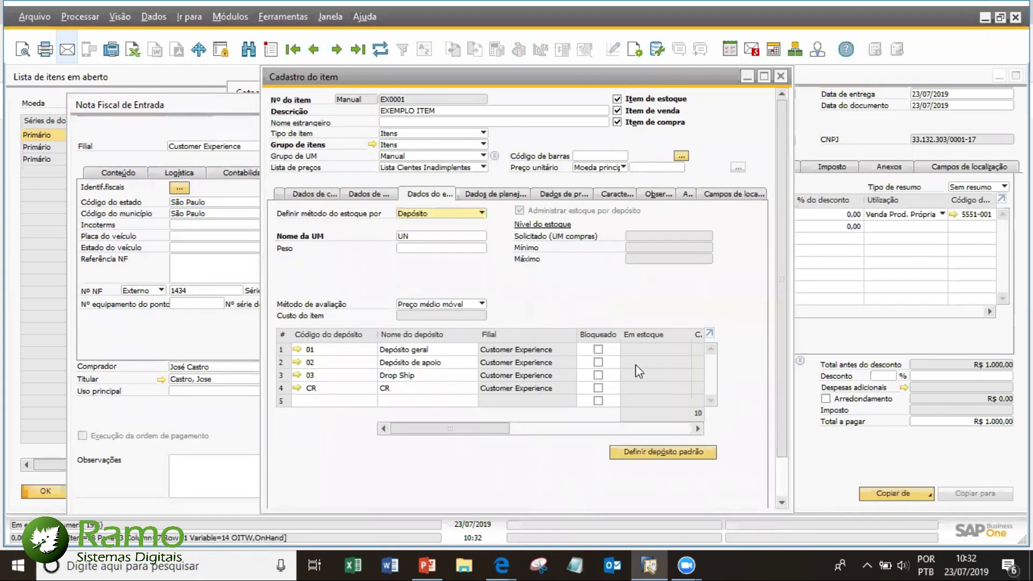
drag(489, 431, 564, 431)
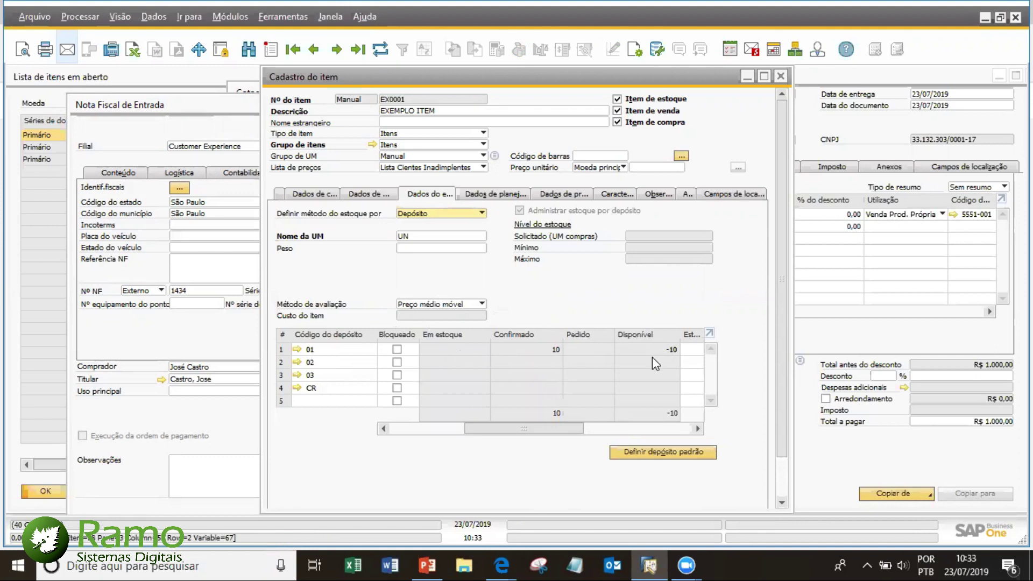
click(161, 117)
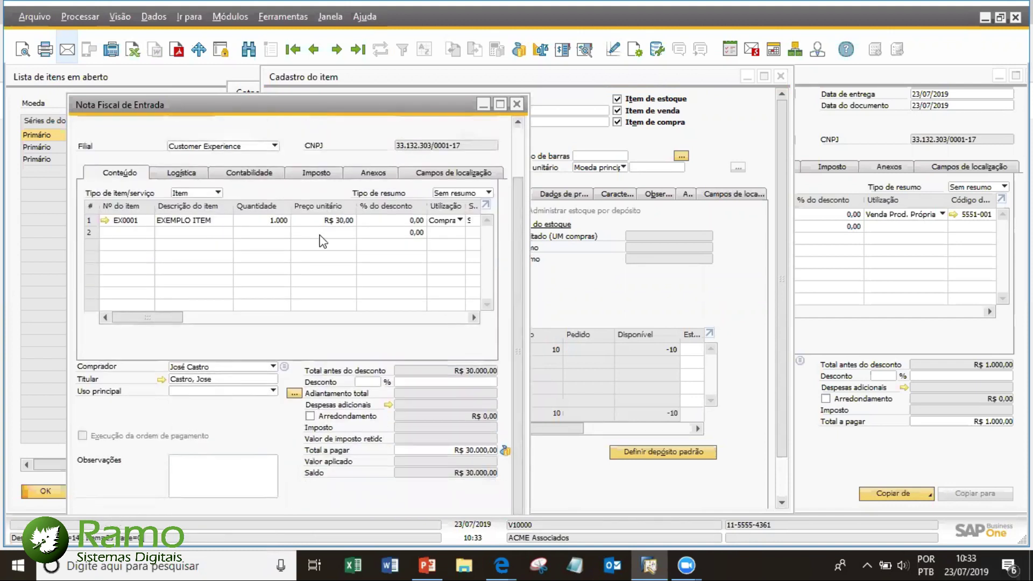
- Post the purchase invoice for 1,000 units of EXEMPLO ITEM
drag(304, 110, 312, 70)
click(108, 482)
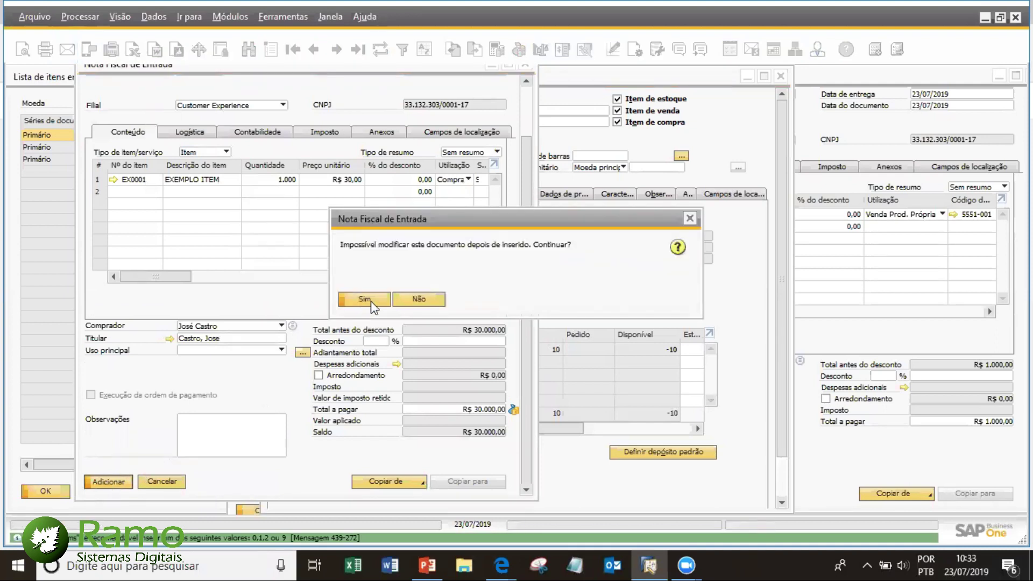
click(364, 299)
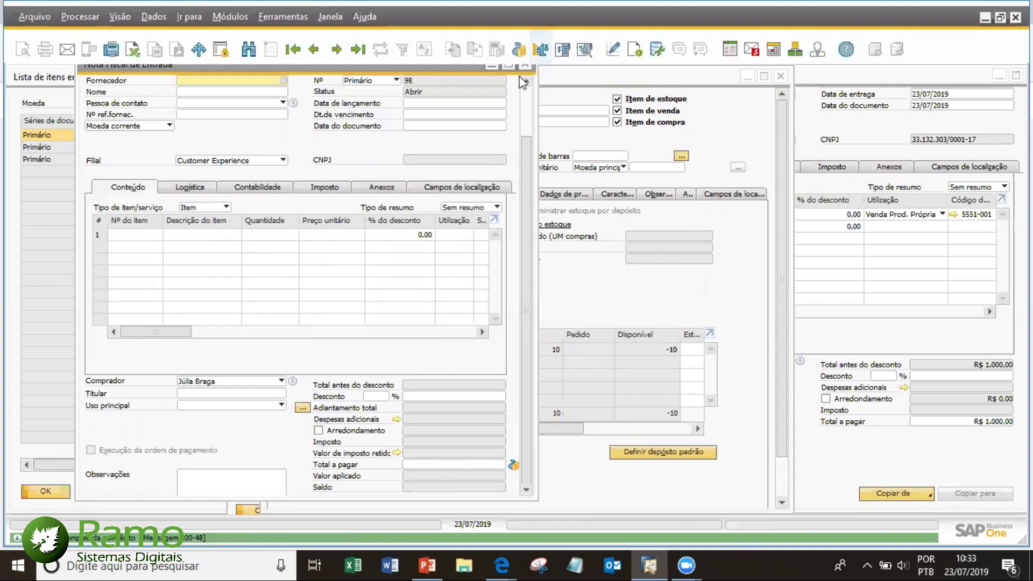
click(525, 67)
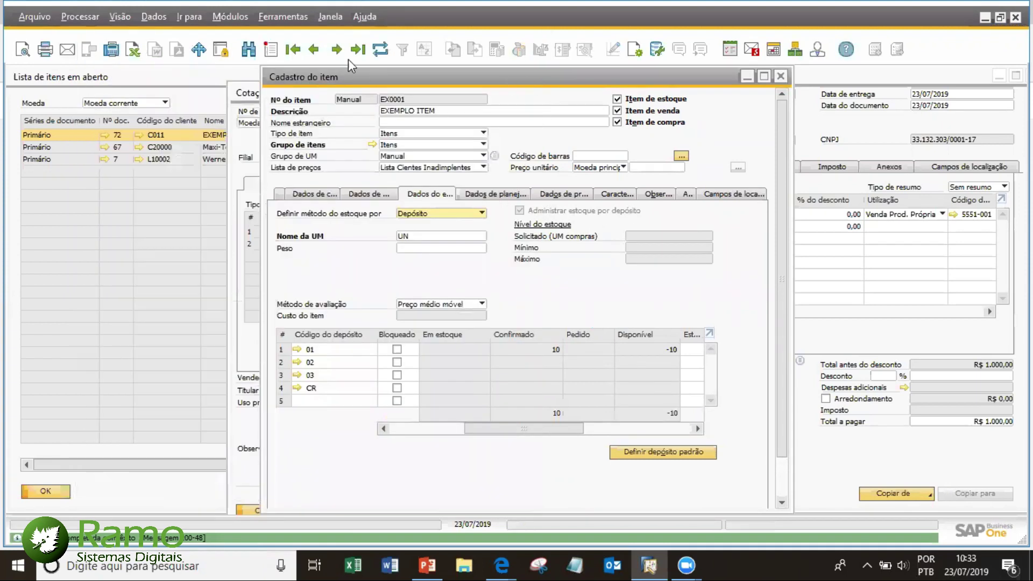
- Refresh Item Master Data to confirm 1,000 in stock and 990 available in warehouse 01
click(380, 50)
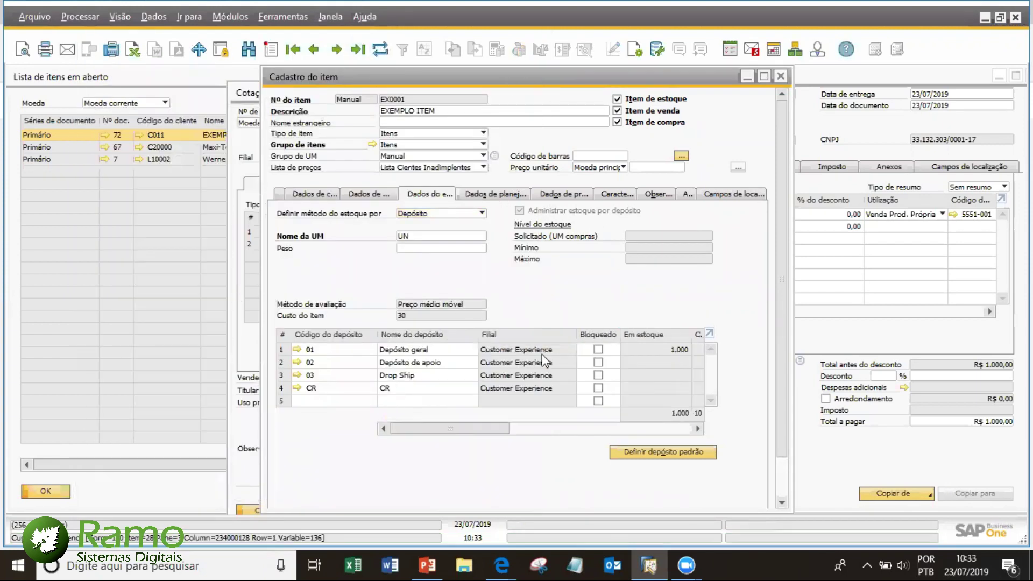
click(580, 429)
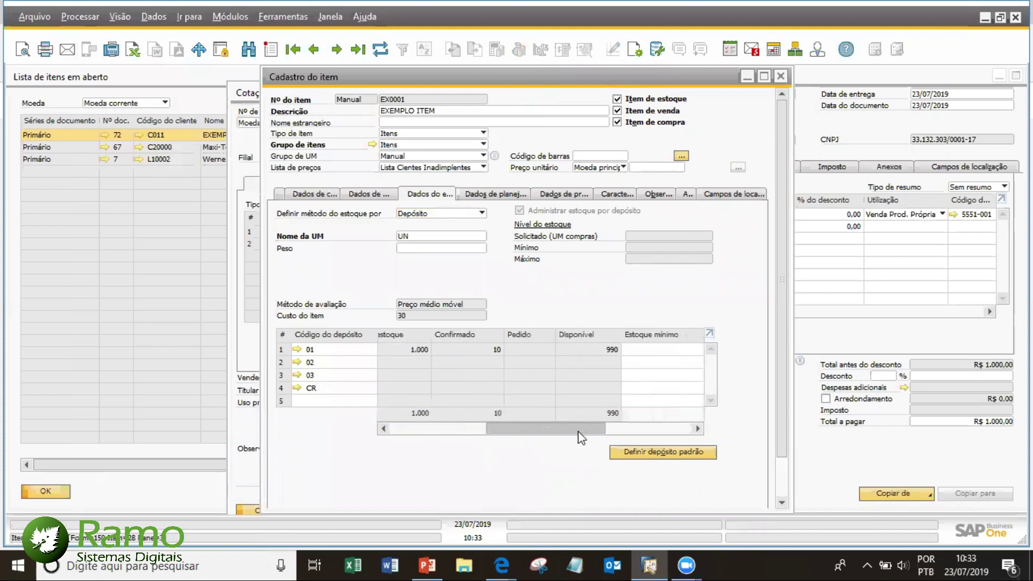
click(489, 430)
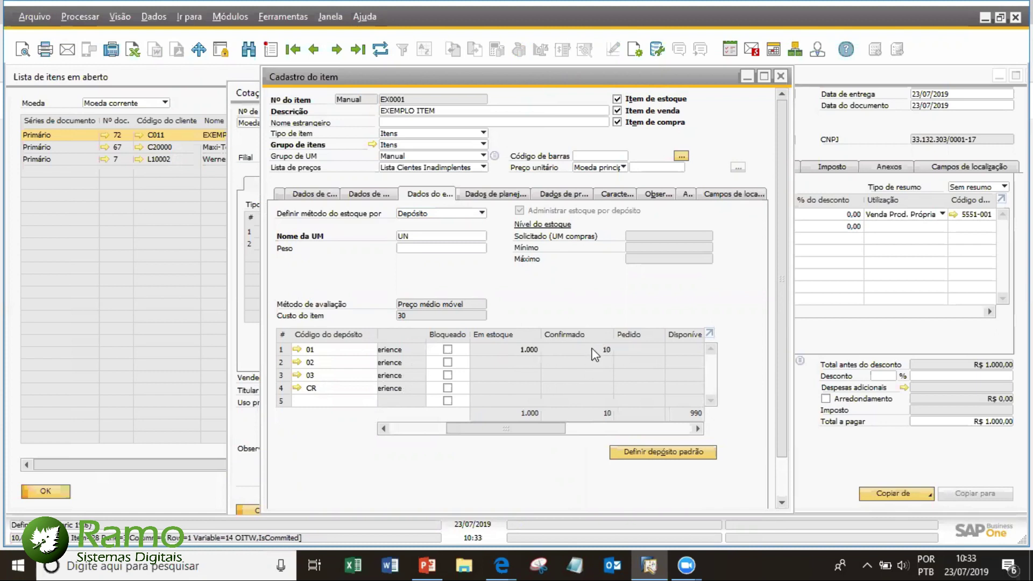
drag(541, 425, 607, 429)
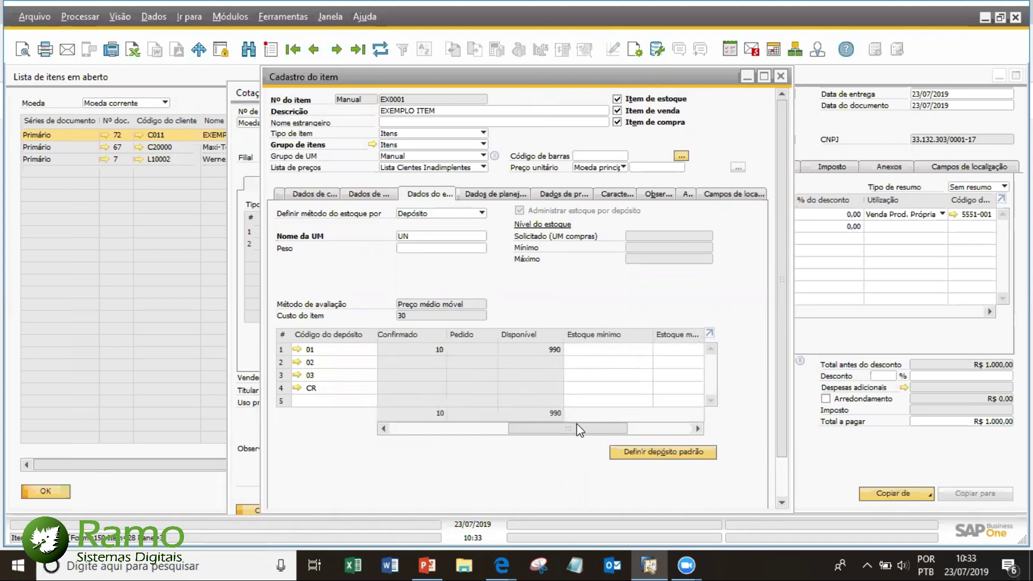
drag(577, 429, 498, 433)
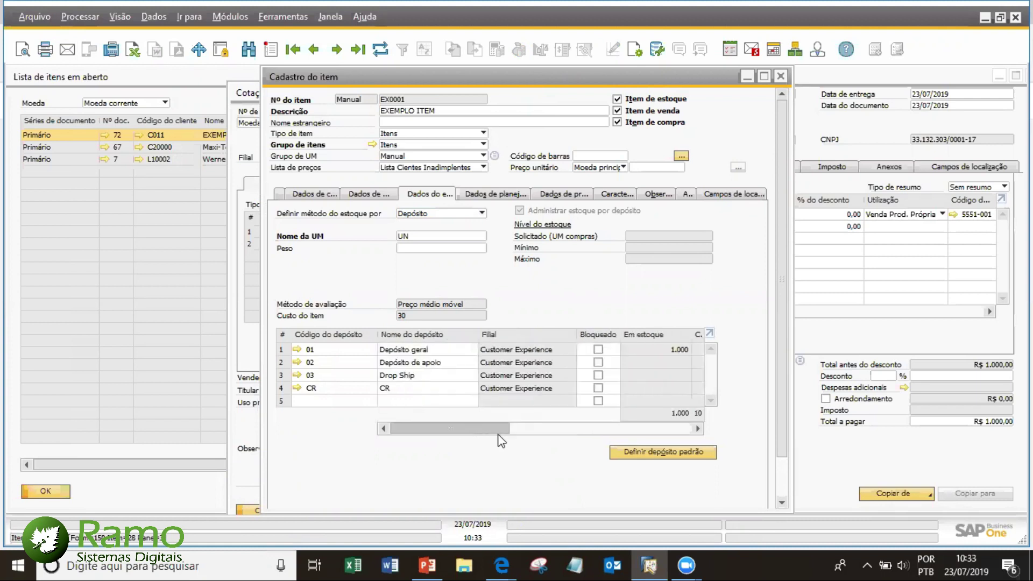
click(782, 77)
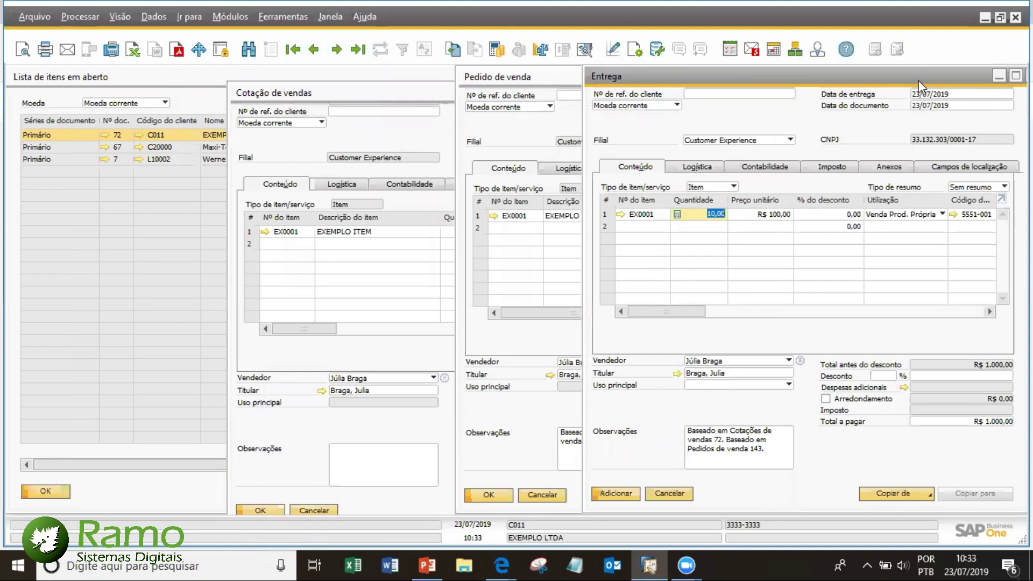
- Add delivery 68 for the 10 units of EX0001
drag(935, 69, 930, 70)
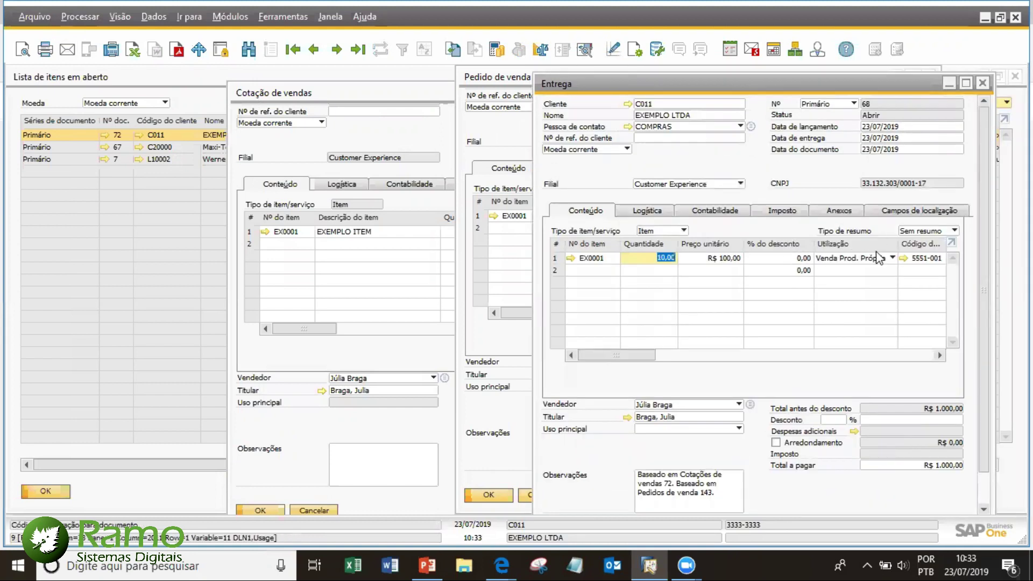
scroll(981, 272, down, 2)
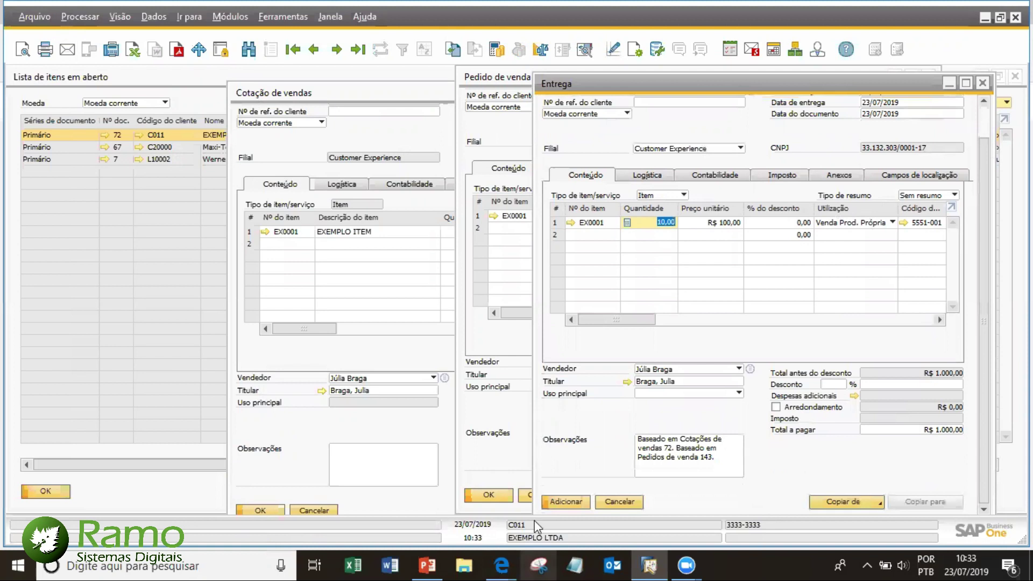
click(570, 501)
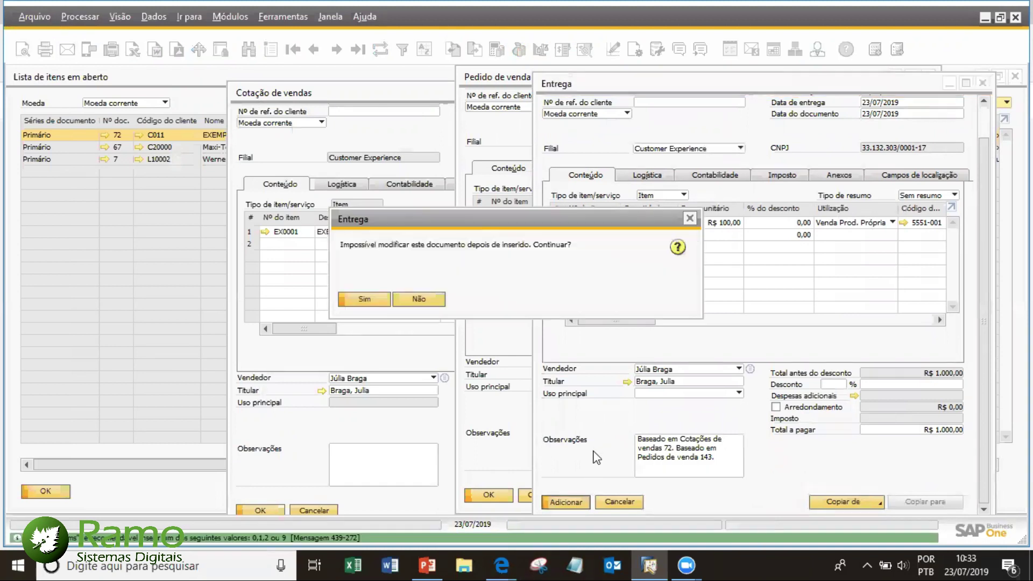
click(379, 302)
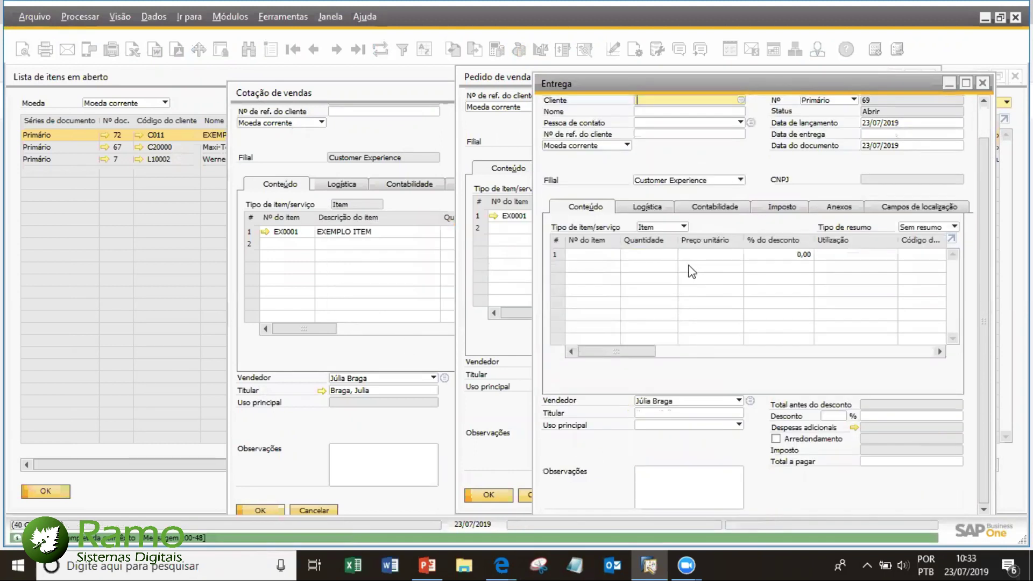
- Check delivery 68's relationship map linking it to sales order 143 and quotation 72
click(358, 49)
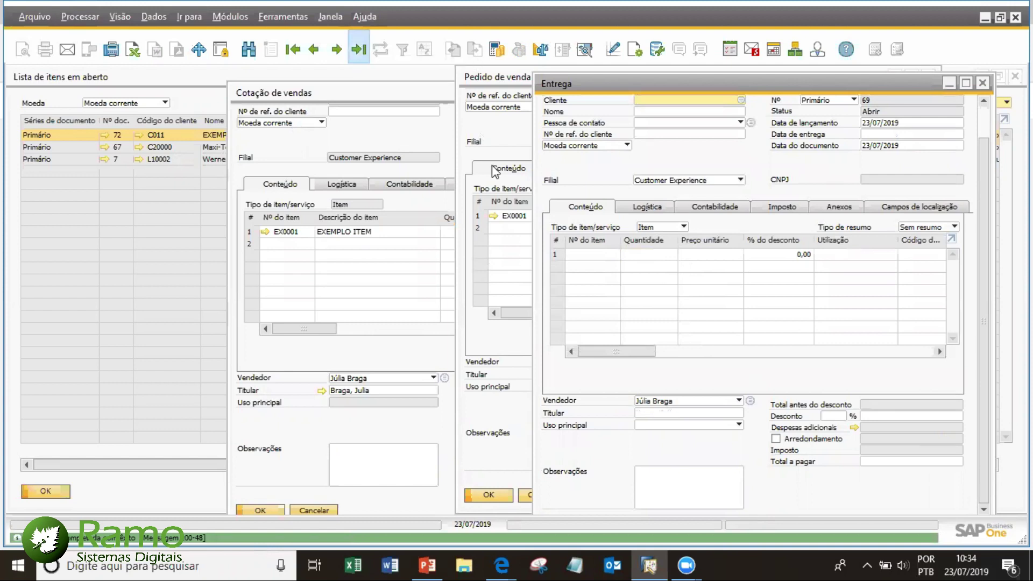
right_click(689, 159)
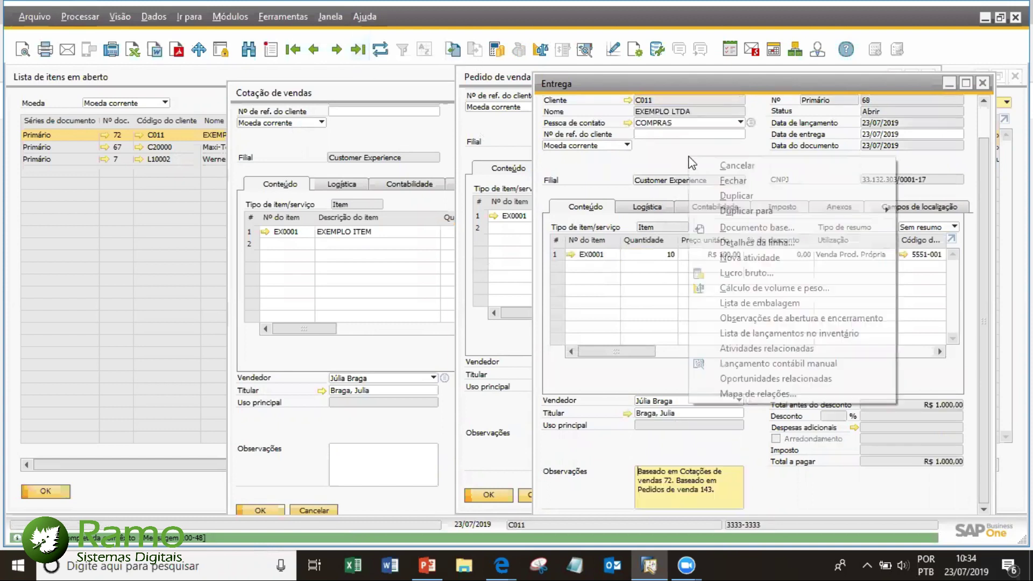
click(748, 395)
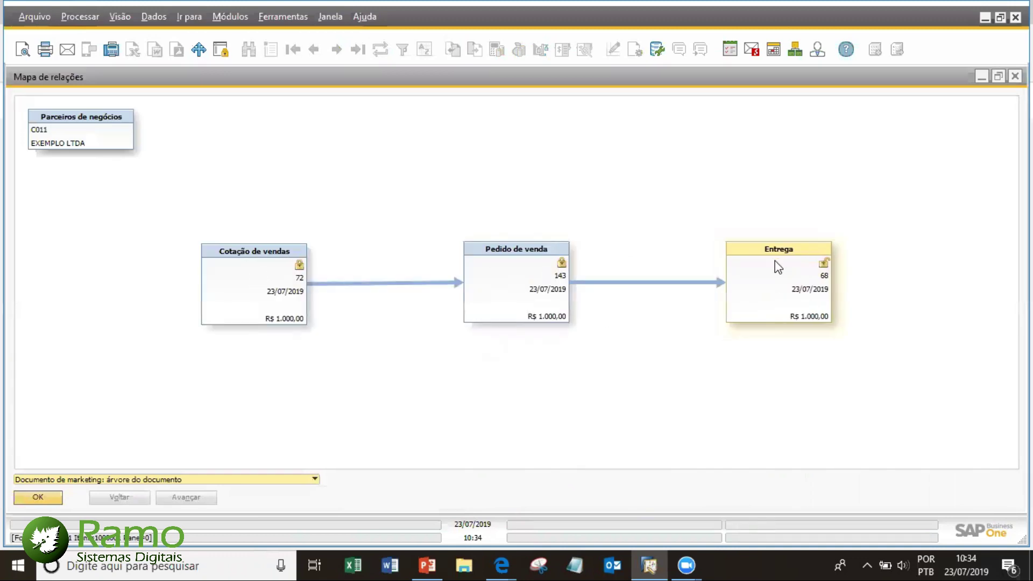
click(1015, 77)
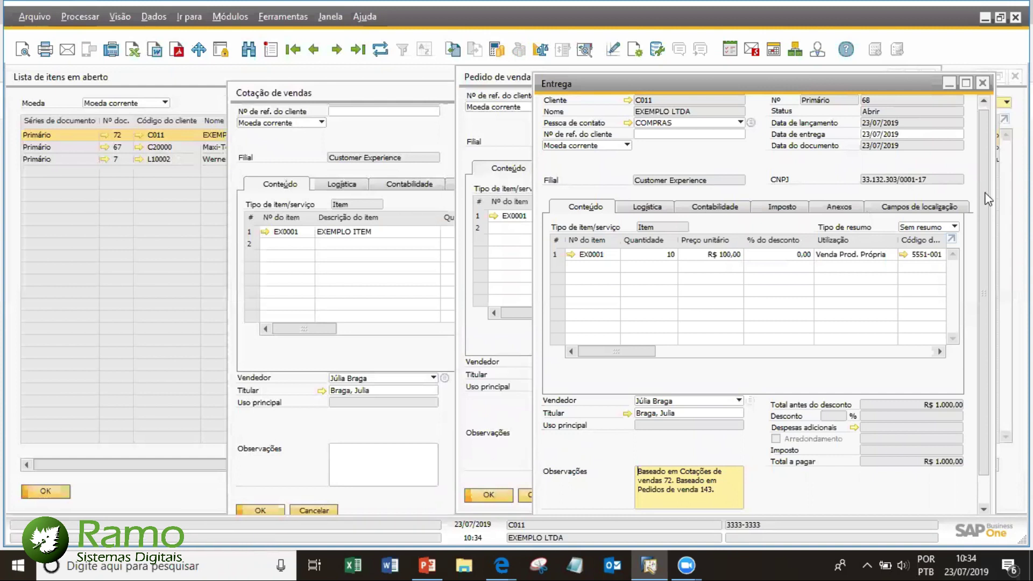
scroll(990, 199, down, 2)
click(942, 501)
- Copy delivery 68 into a new outgoing invoice (Nota Fiscal de Saída)
click(943, 478)
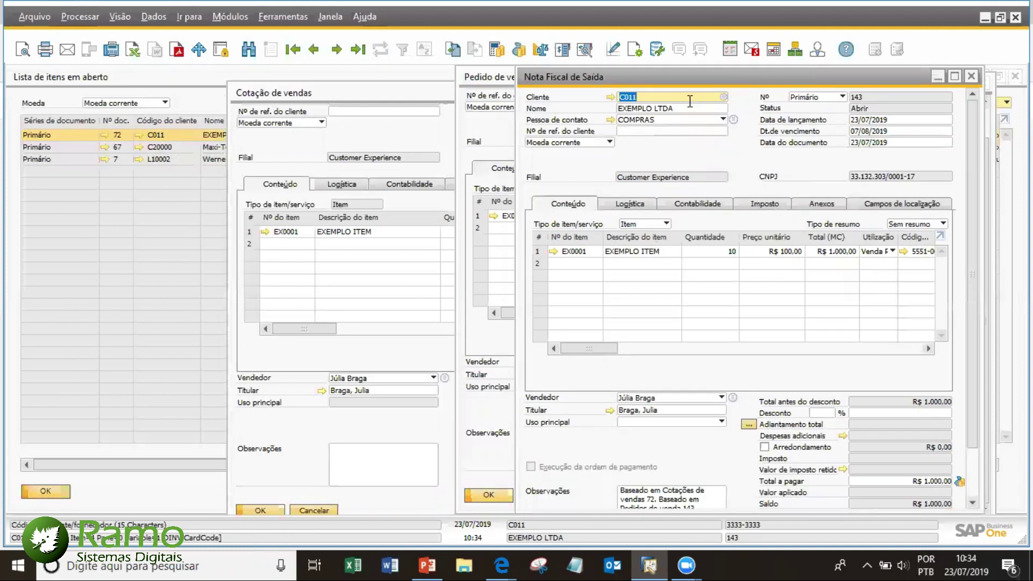
drag(693, 76, 518, 99)
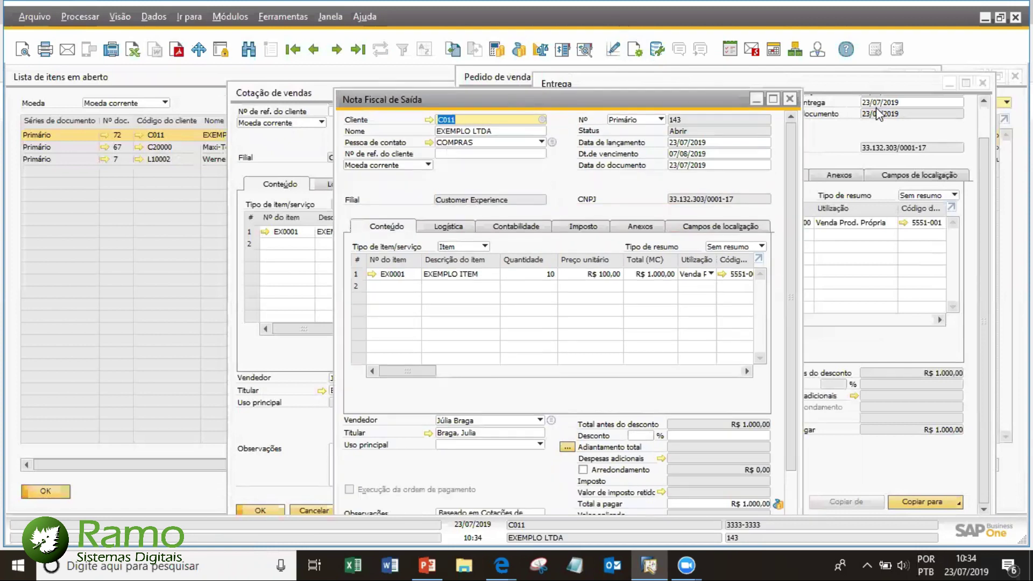
scroll(662, 193, down, 2)
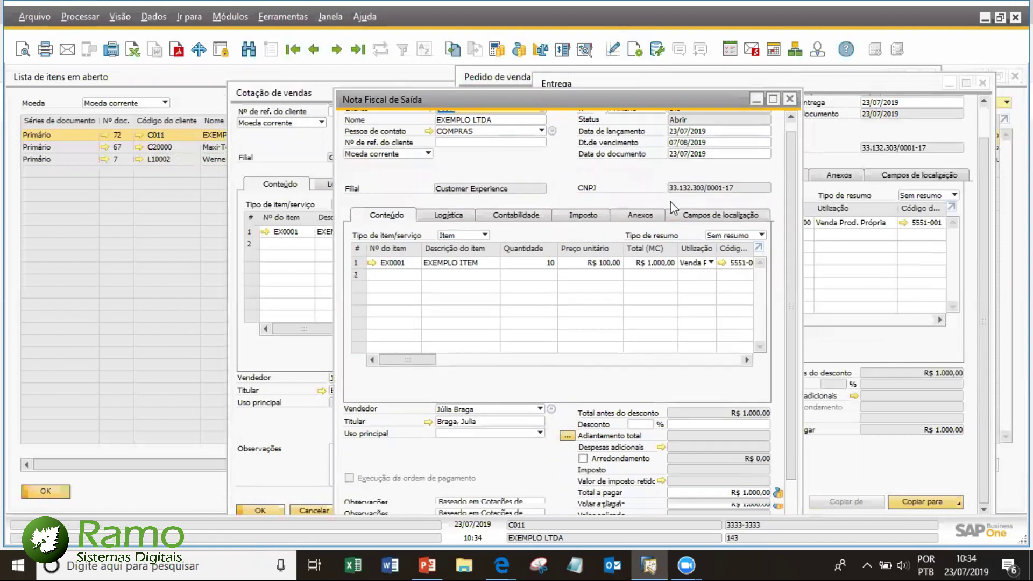
scroll(787, 325, down, 1)
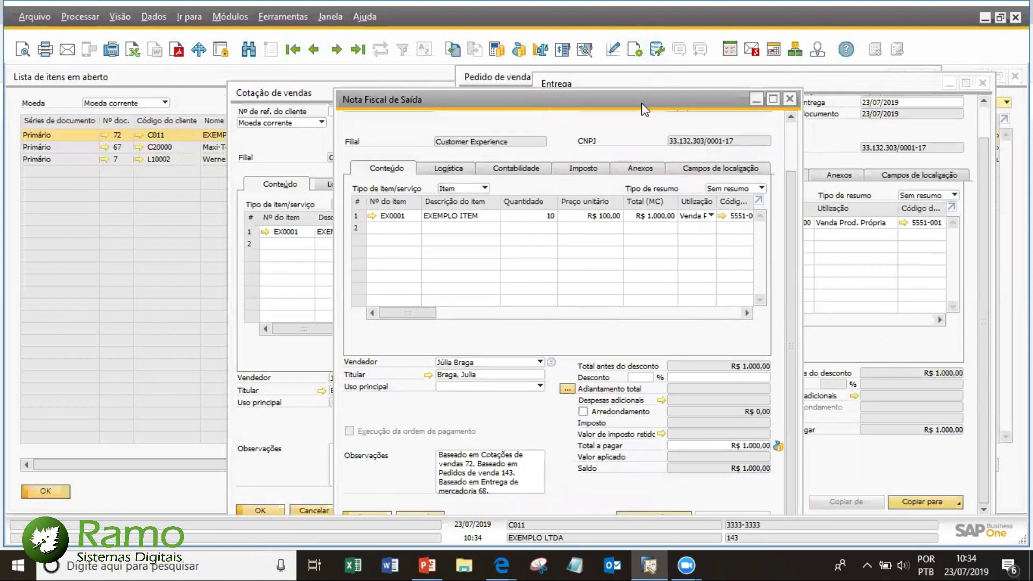
drag(635, 103, 619, 79)
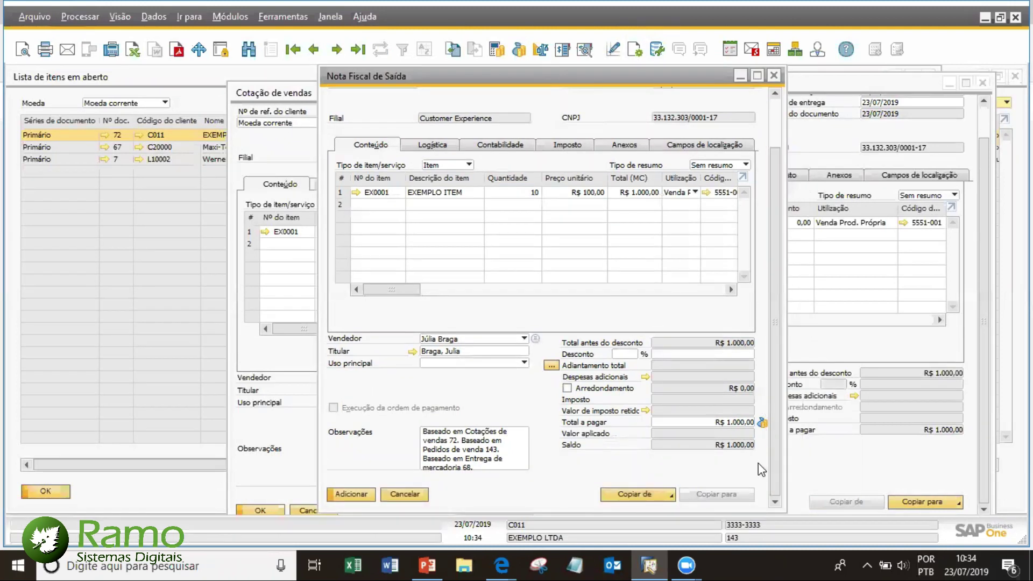
scroll(583, 345, up, 3)
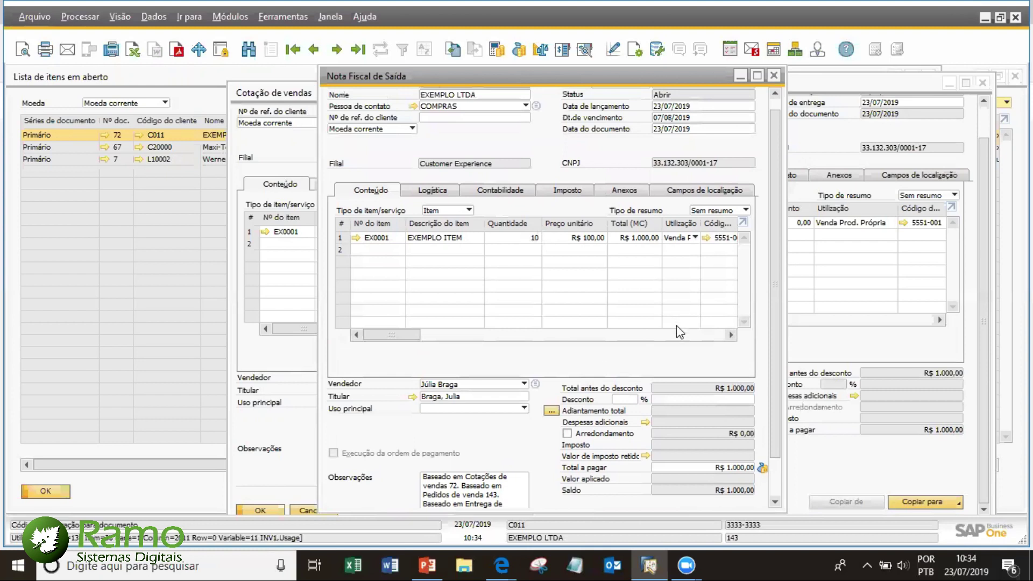
scroll(592, 172, down, 3)
- Set the invoice's NF number type to Manual and model to Nada, then post invoice 143
click(580, 151)
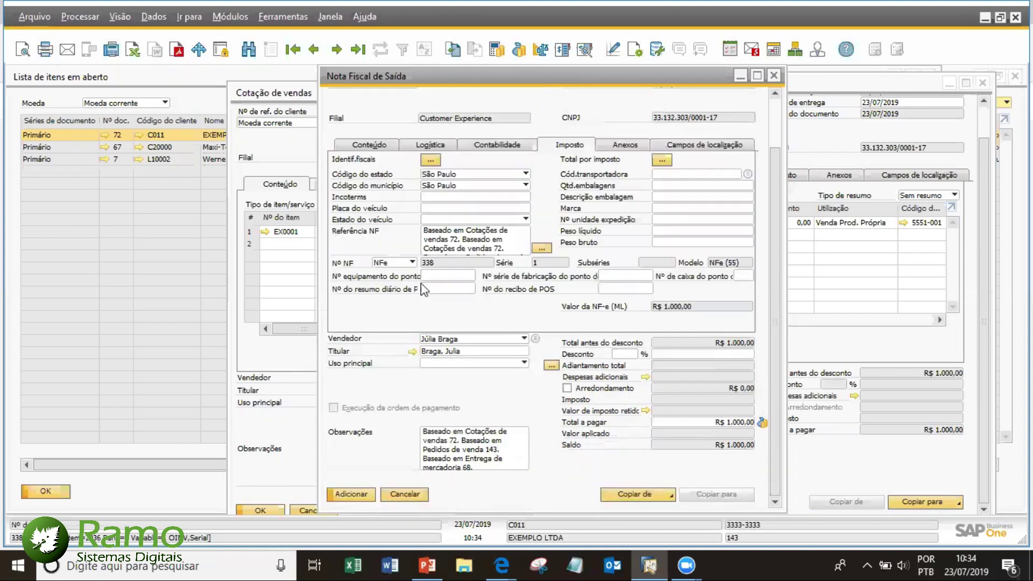
click(412, 262)
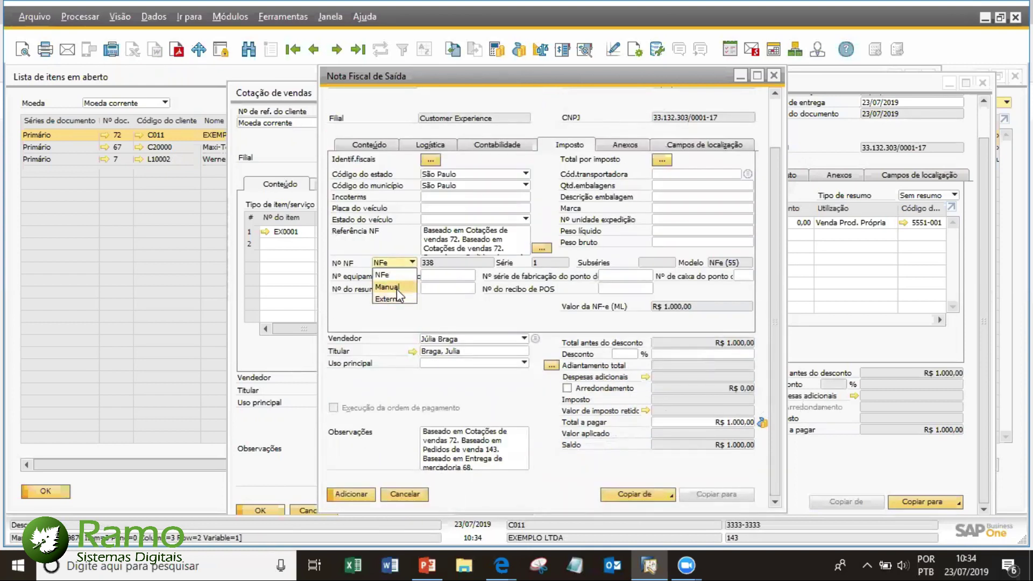
click(390, 287)
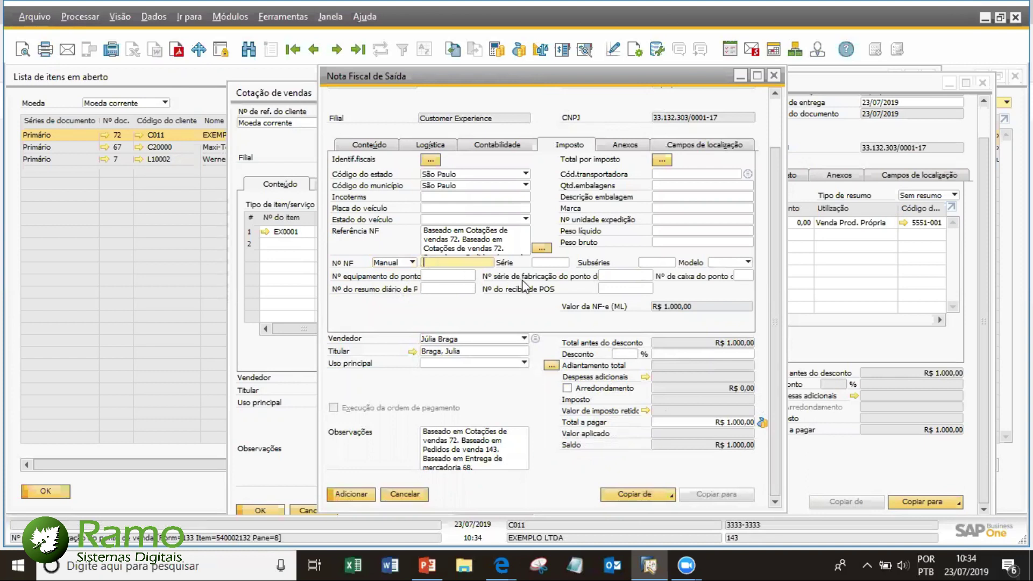
click(747, 262)
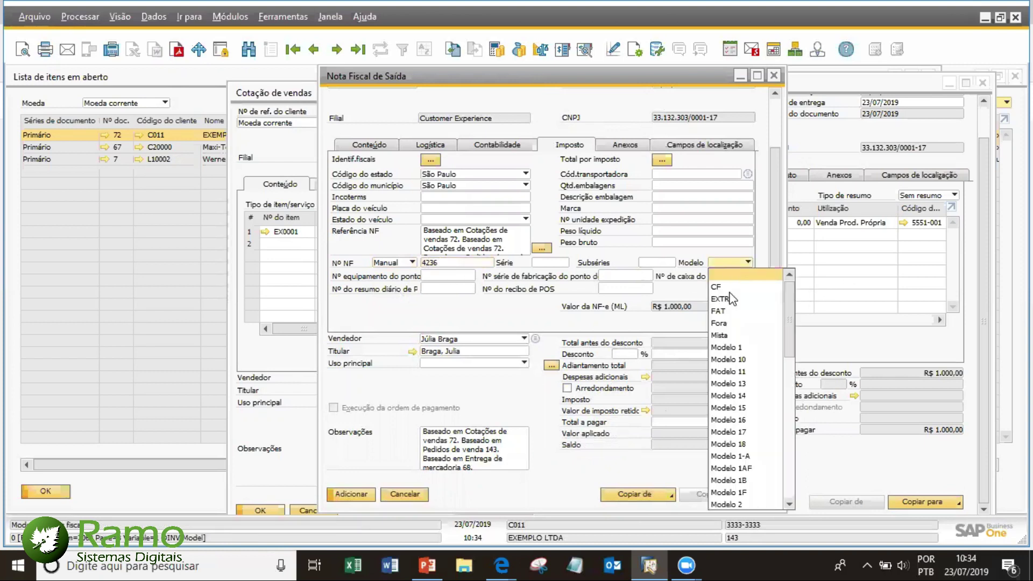
scroll(732, 334, down, 5)
click(732, 334)
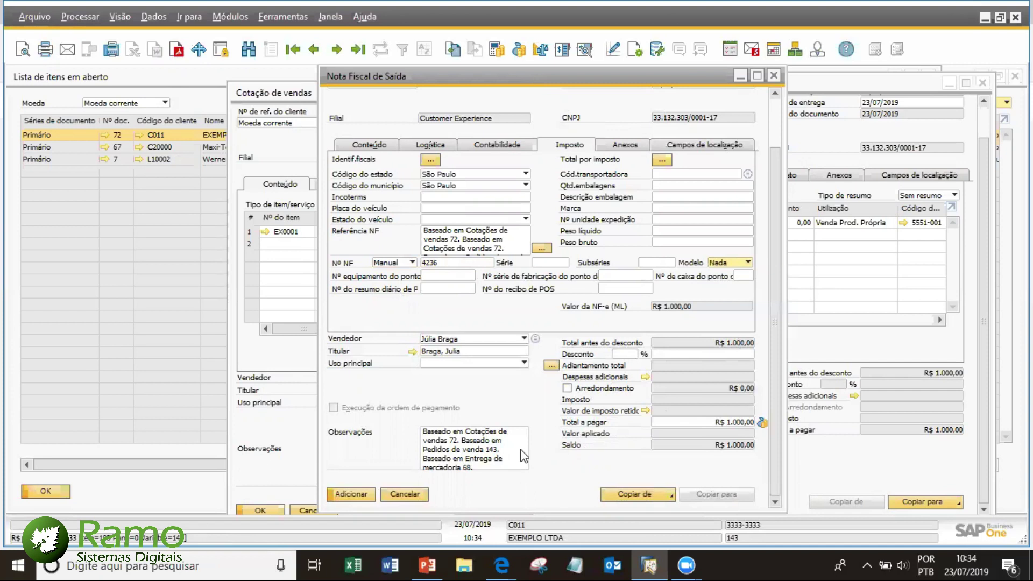
click(352, 494)
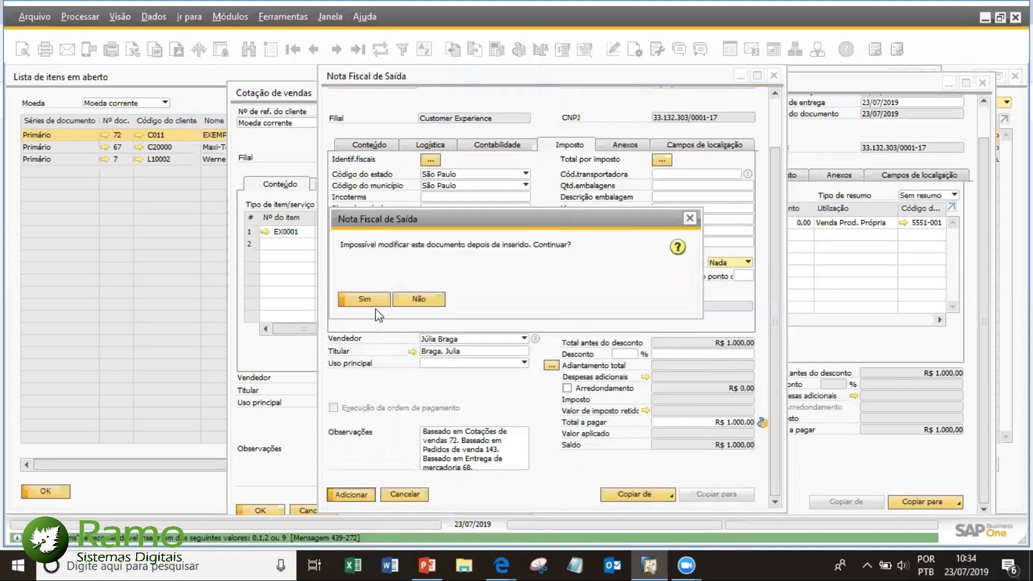
click(376, 303)
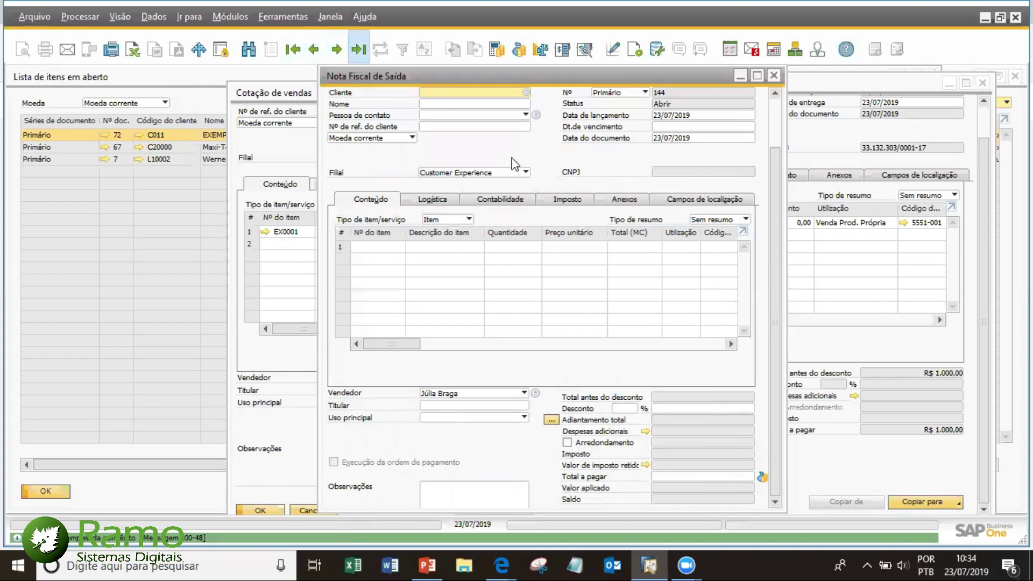
- Review invoice 143's quotation–order–delivery–invoice relationship map, then close the invoice
right_click(530, 143)
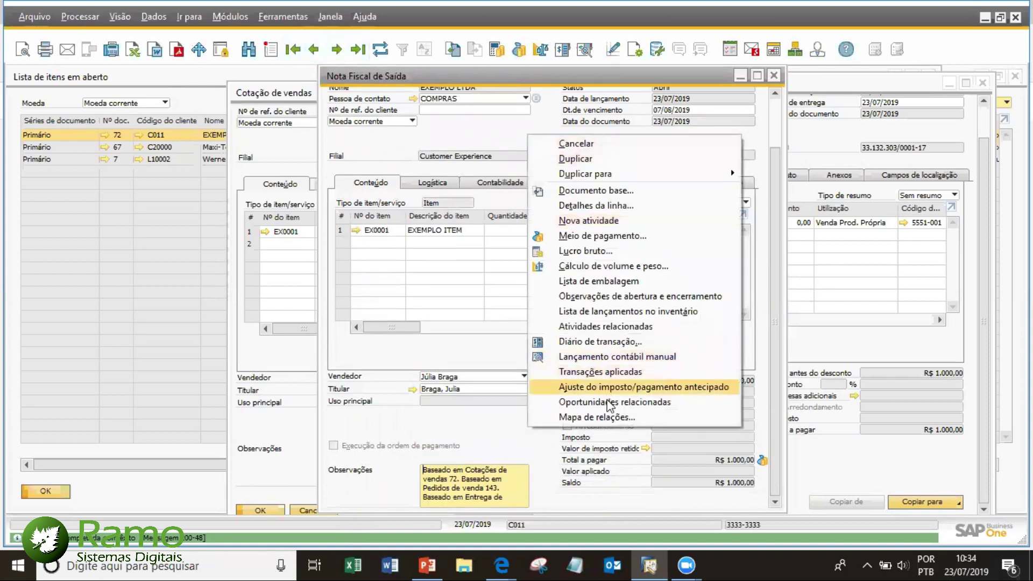
click(597, 417)
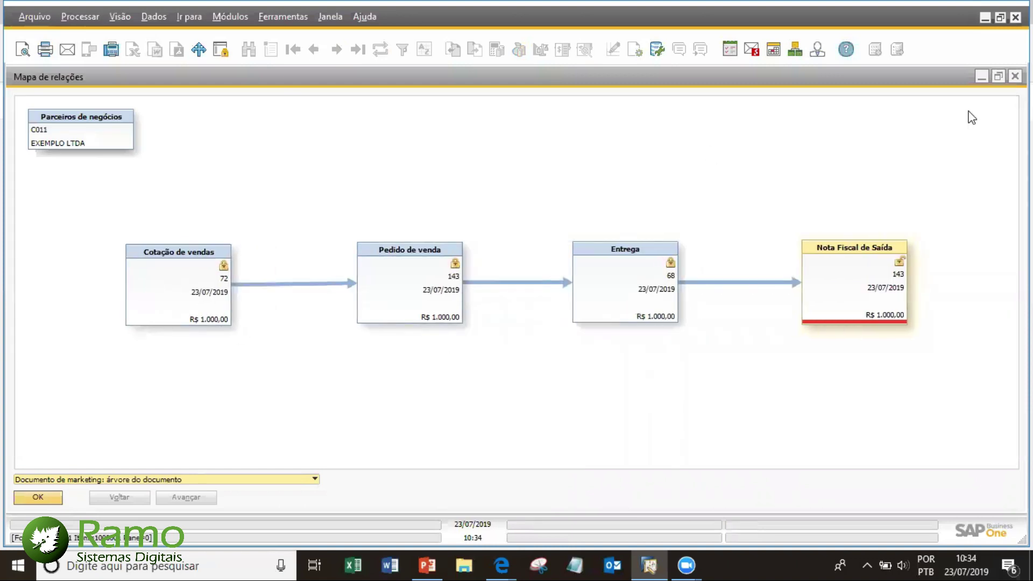
key(Escape)
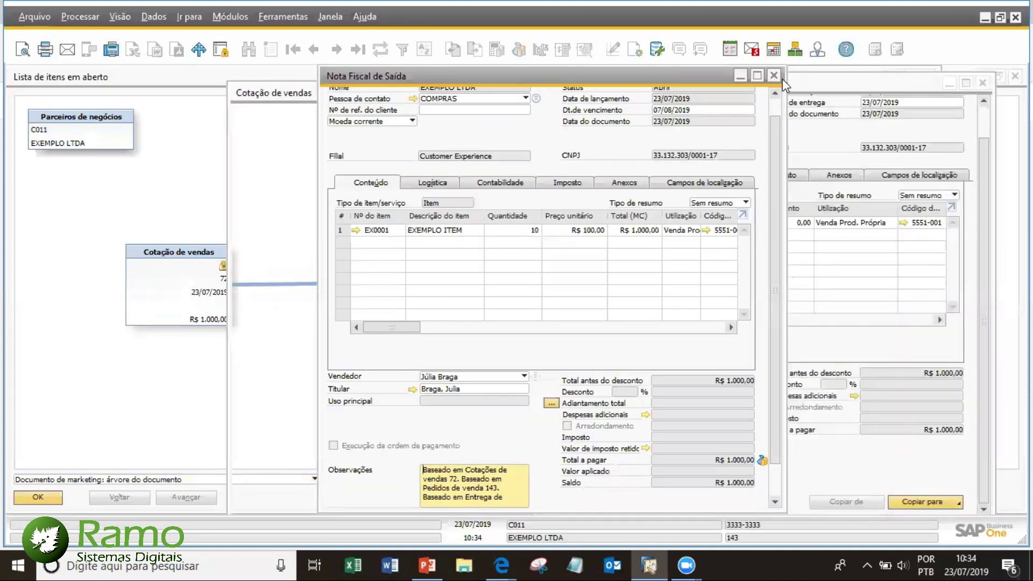
click(775, 76)
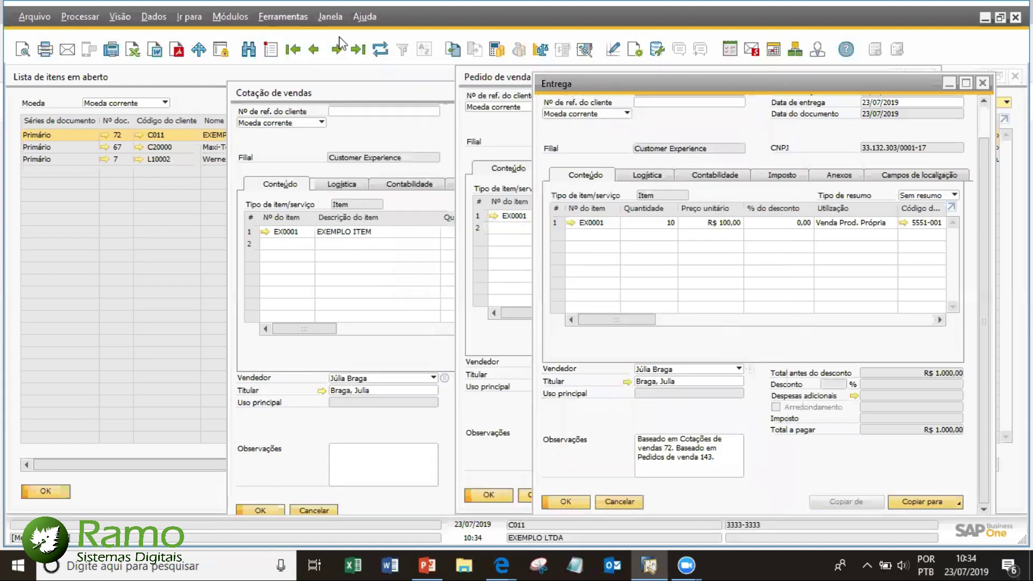
click(330, 17)
- Close all open windows and start a new sales order
click(359, 56)
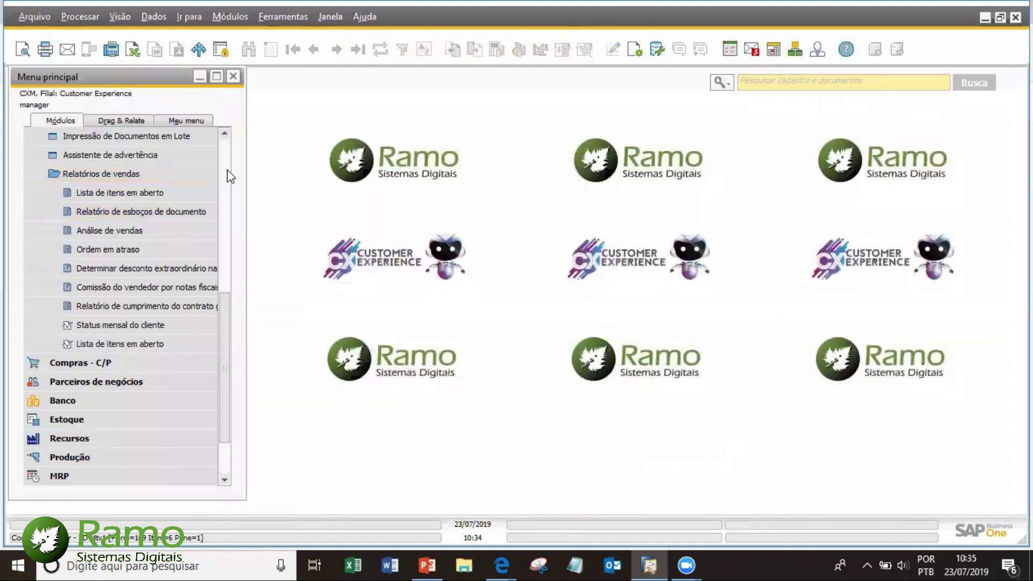
click(227, 169)
click(117, 267)
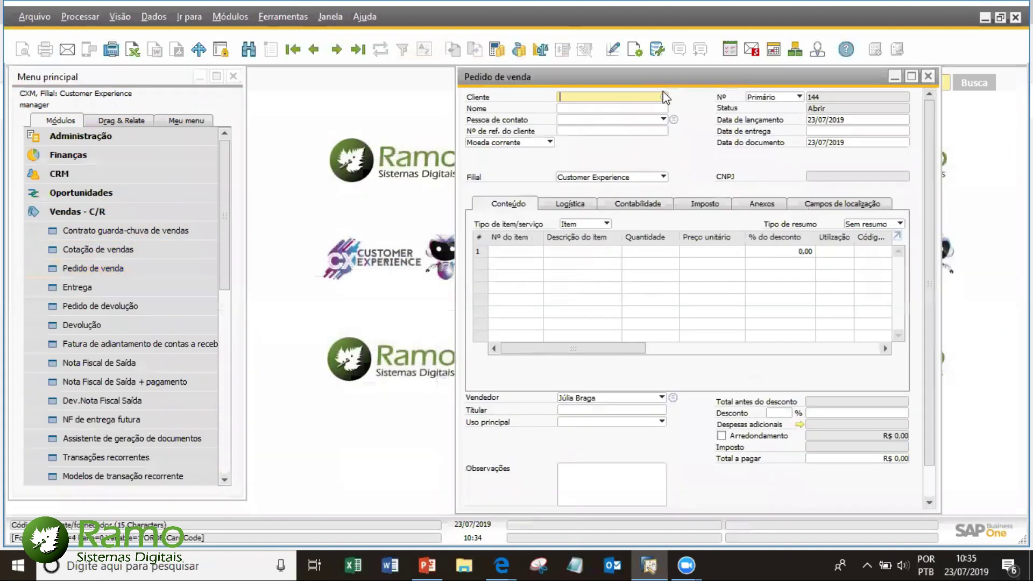
- Pick customer C011 EXEMPLO LTDA and put item EX0001 on the first order line
key(Tab)
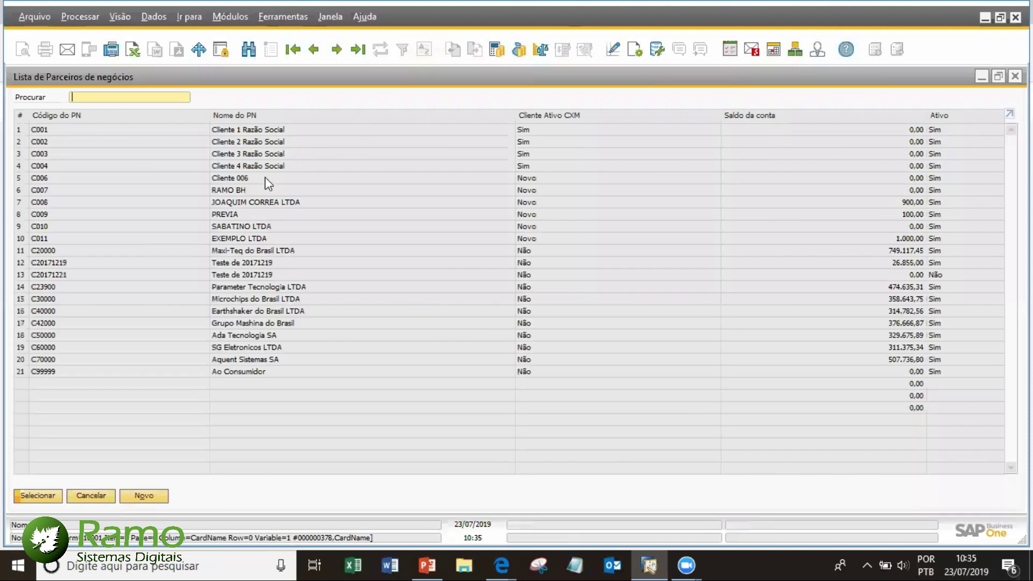
double_click(266, 233)
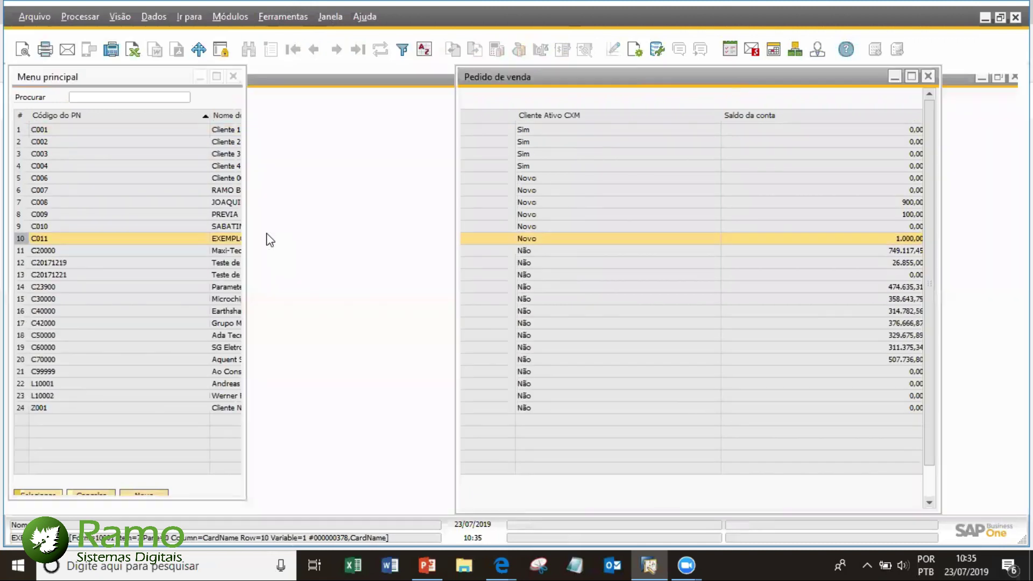
click(519, 252)
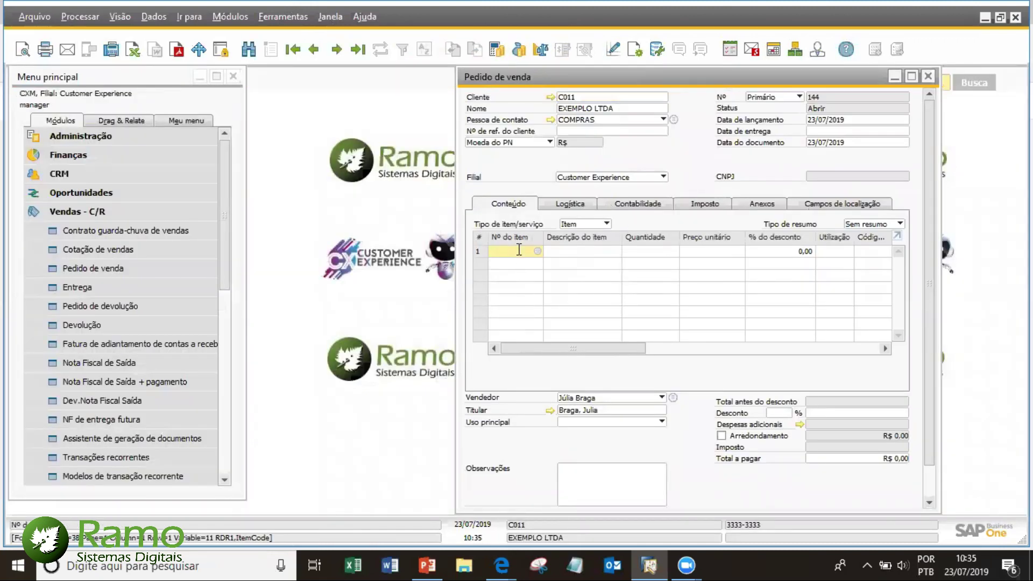
key(Tab)
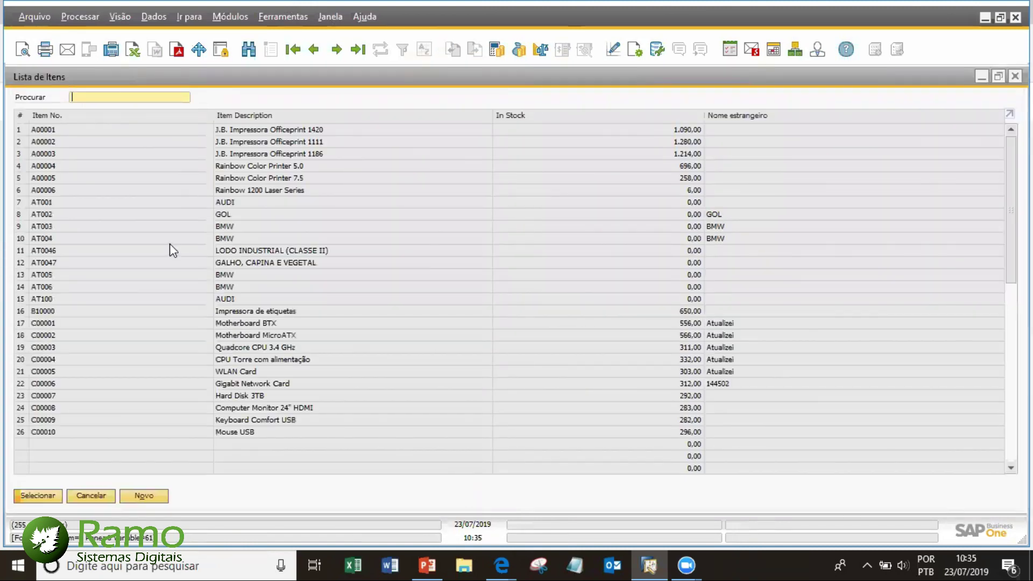
text(E)
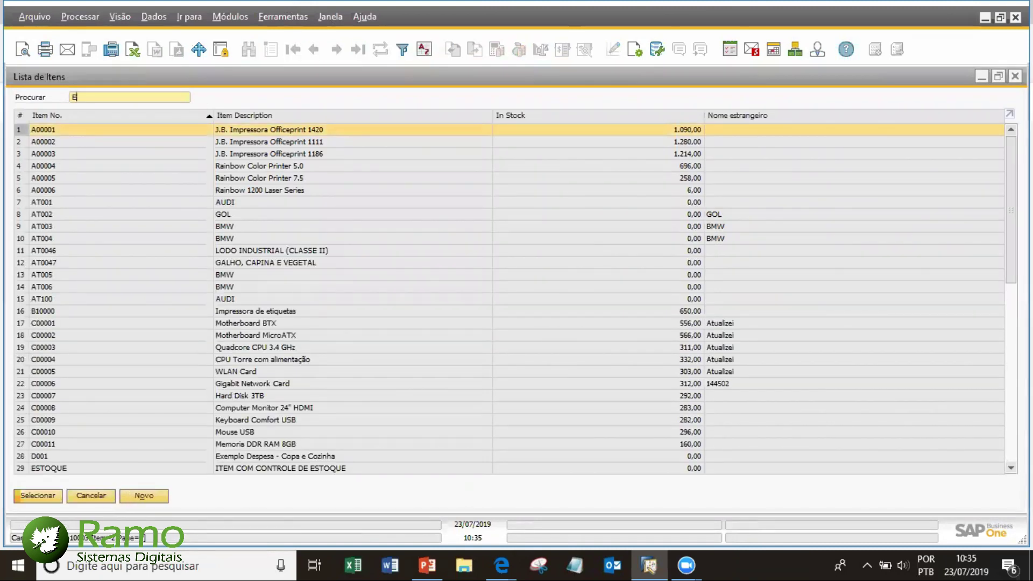
text(X)
double_click(83, 127)
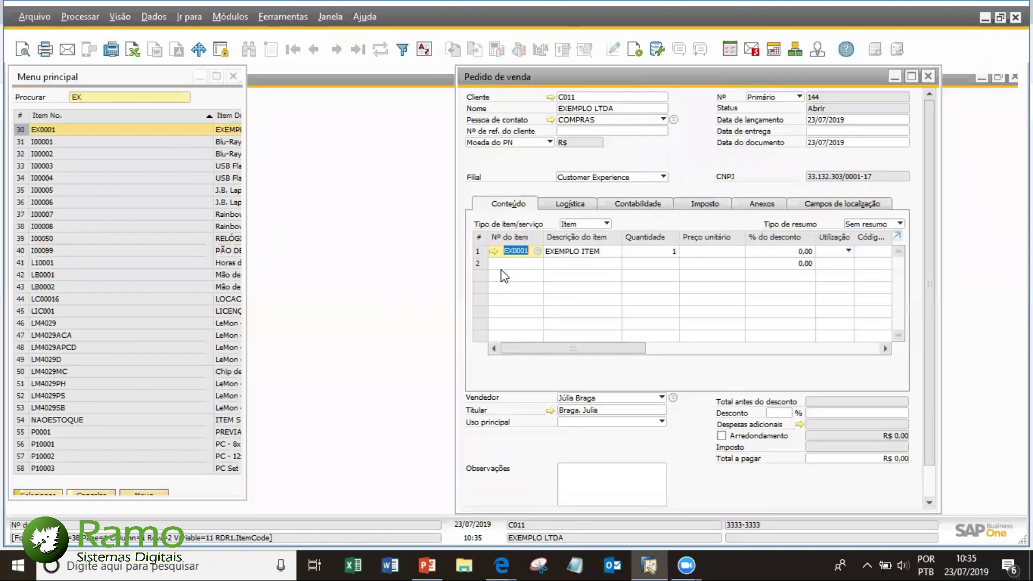
click(713, 256)
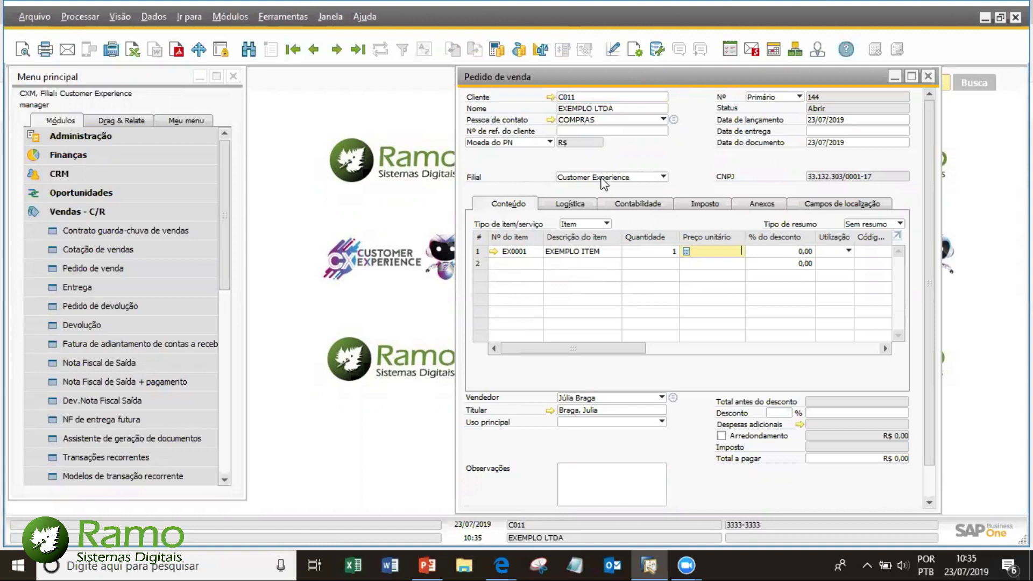
- Open the item prices of the Lista Regular de Vendas price list
click(81, 212)
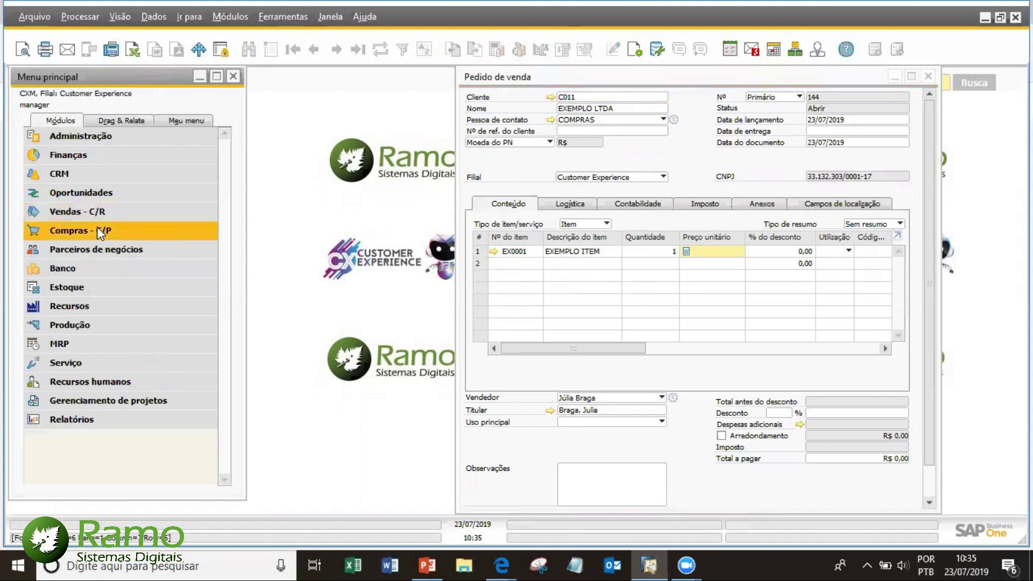
click(92, 290)
click(125, 399)
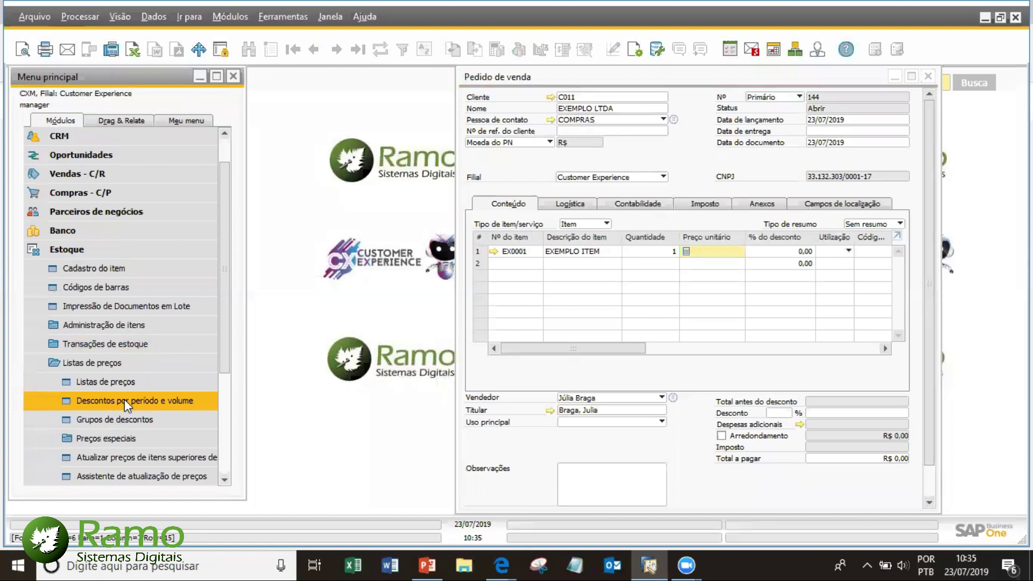
click(156, 383)
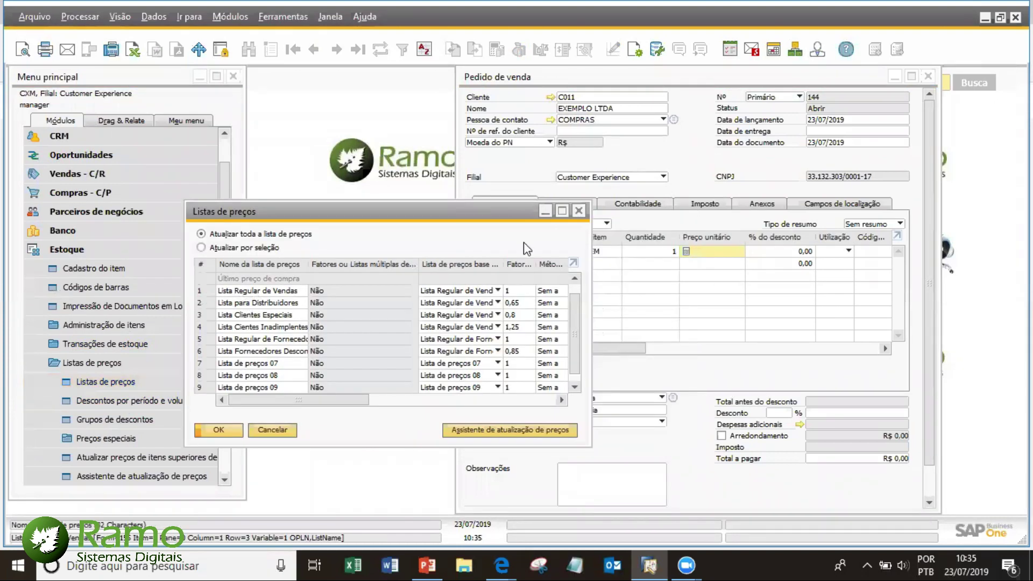
double_click(492, 209)
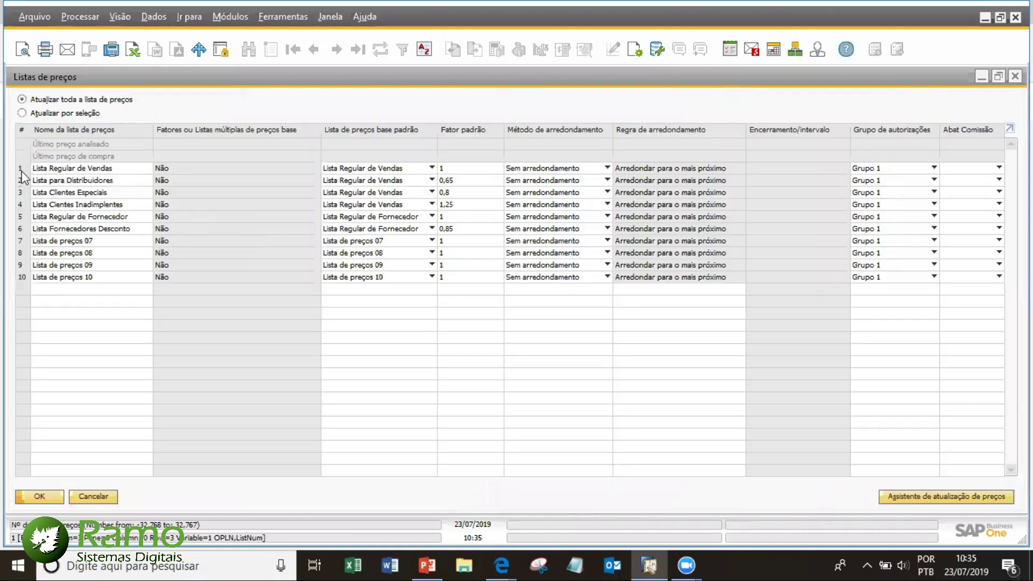
double_click(23, 172)
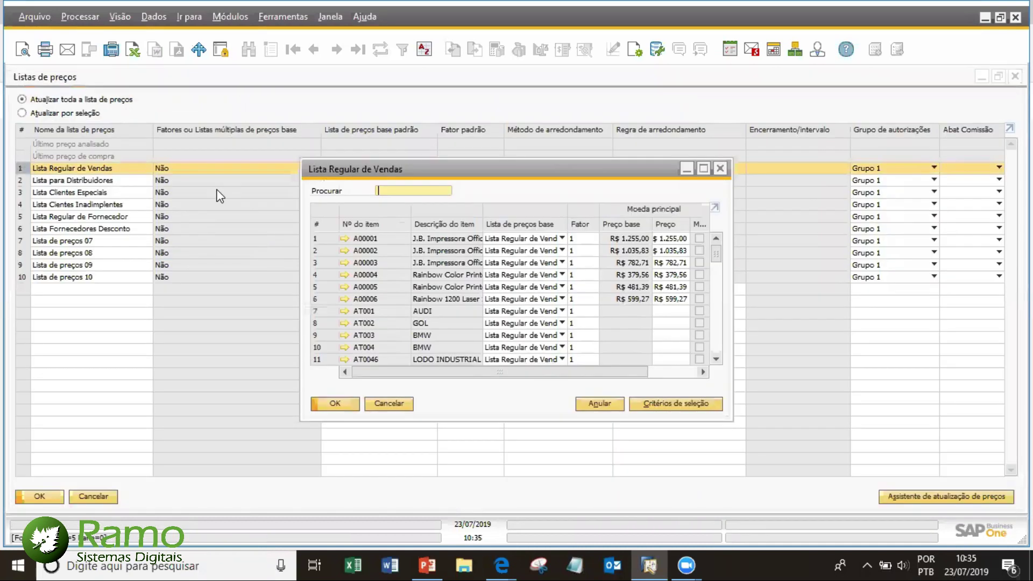
click(703, 168)
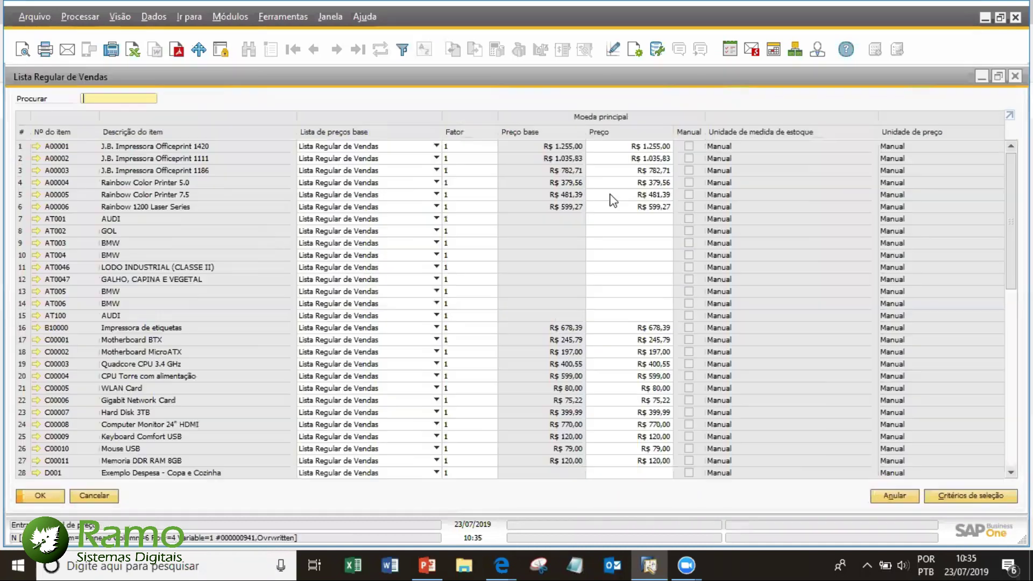
- Set EX0001 EXEMPLO ITEM's price to 200 and save the price list
scroll(177, 355, down, 2)
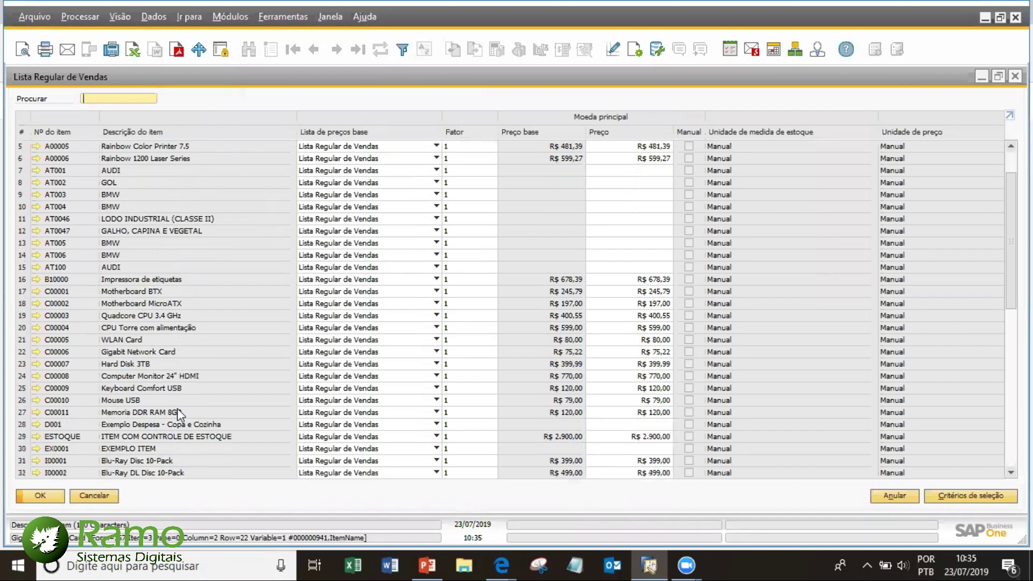
click(23, 452)
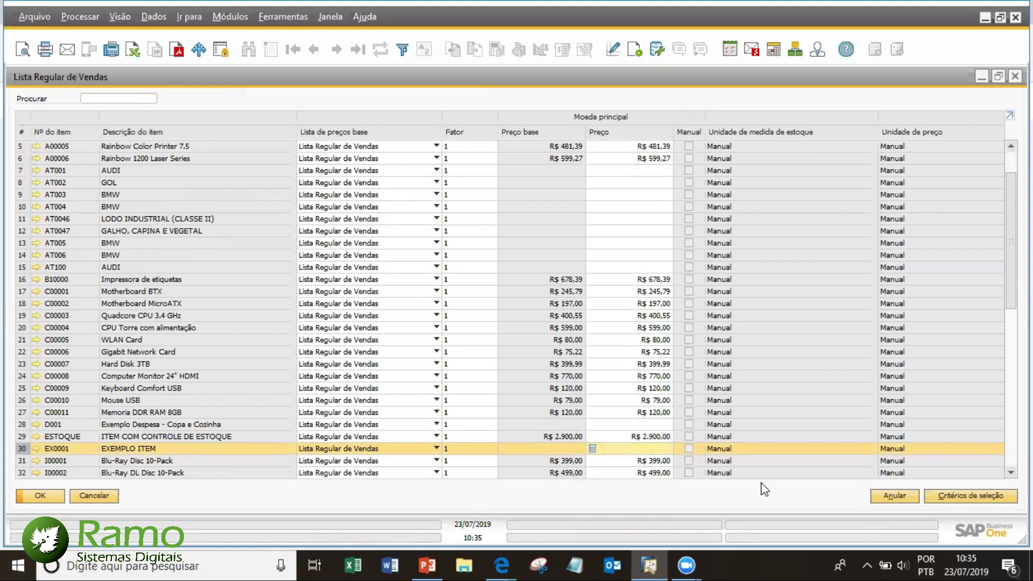
text(200)
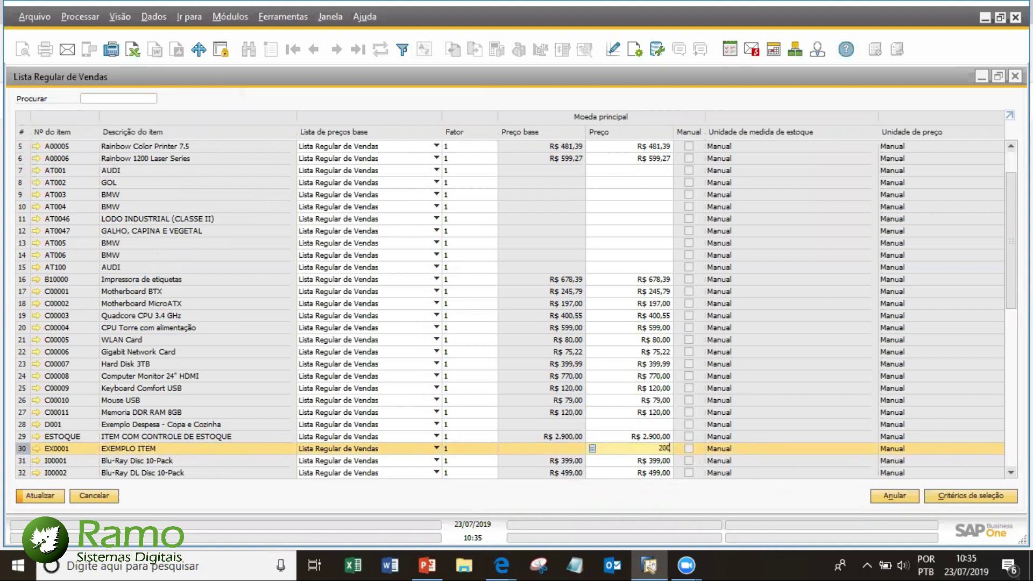
click(404, 461)
click(40, 495)
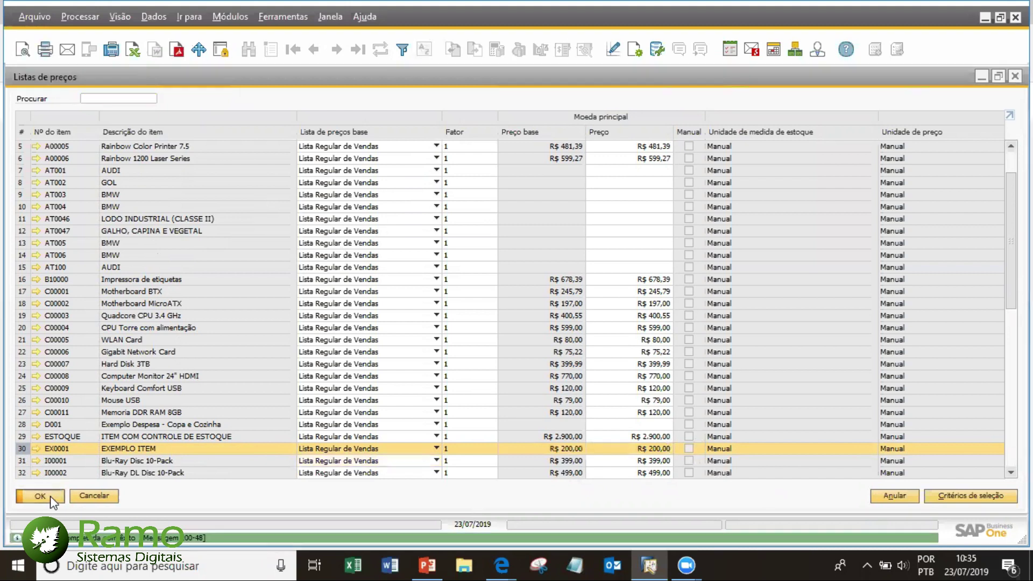
click(52, 495)
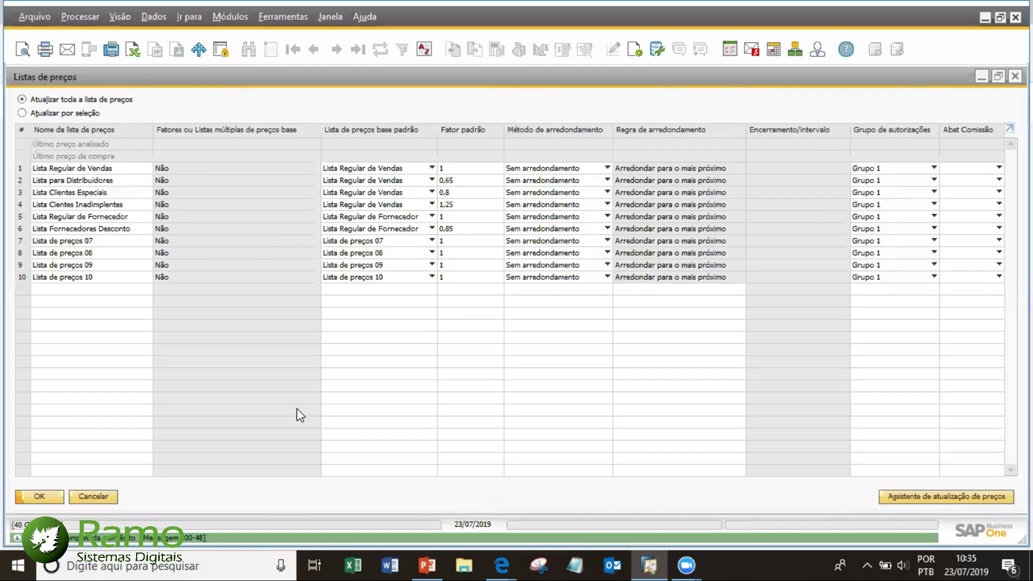
- Check EX0001's R$ 160,00 price in Lista Clientes Especiais, then reopen Lista Regular de Vendas items
double_click(17, 192)
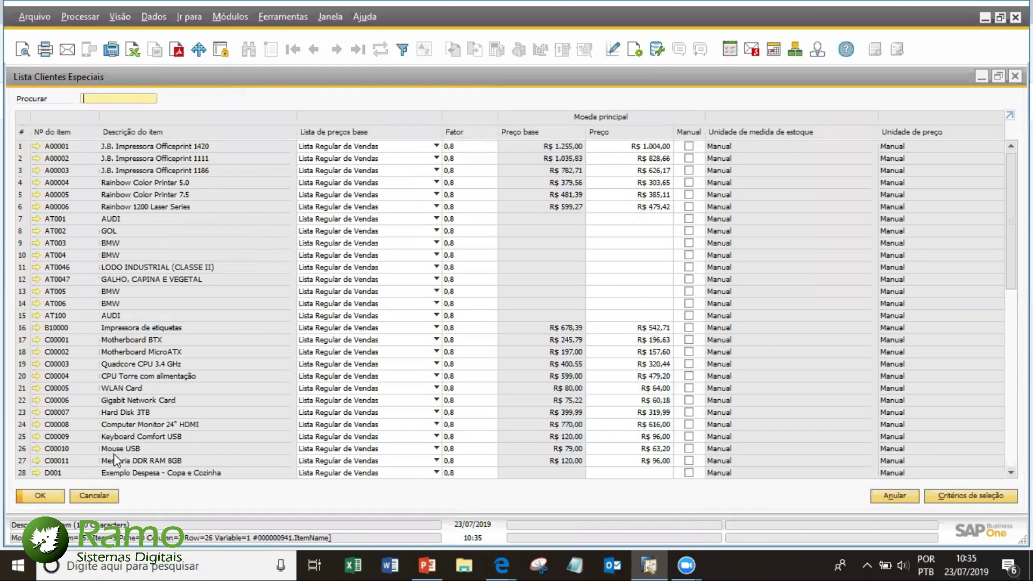
scroll(339, 416, down, 1)
scroll(339, 416, down, 1)
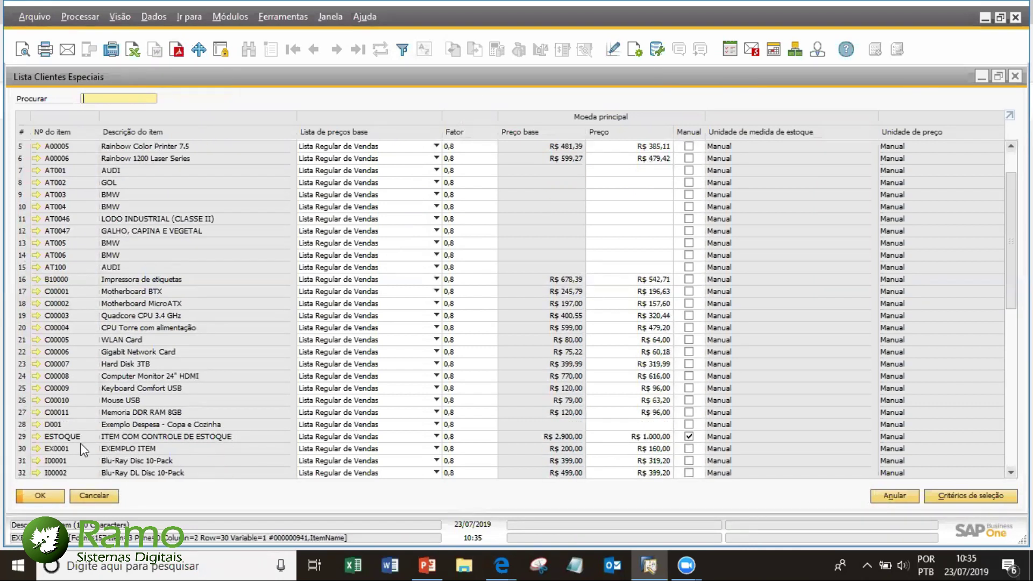
click(21, 451)
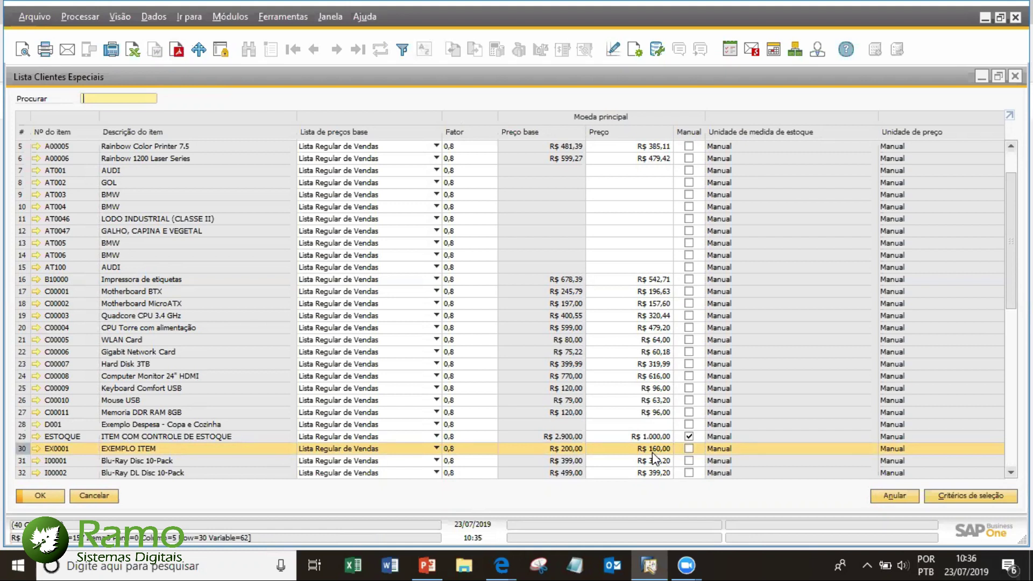
click(42, 498)
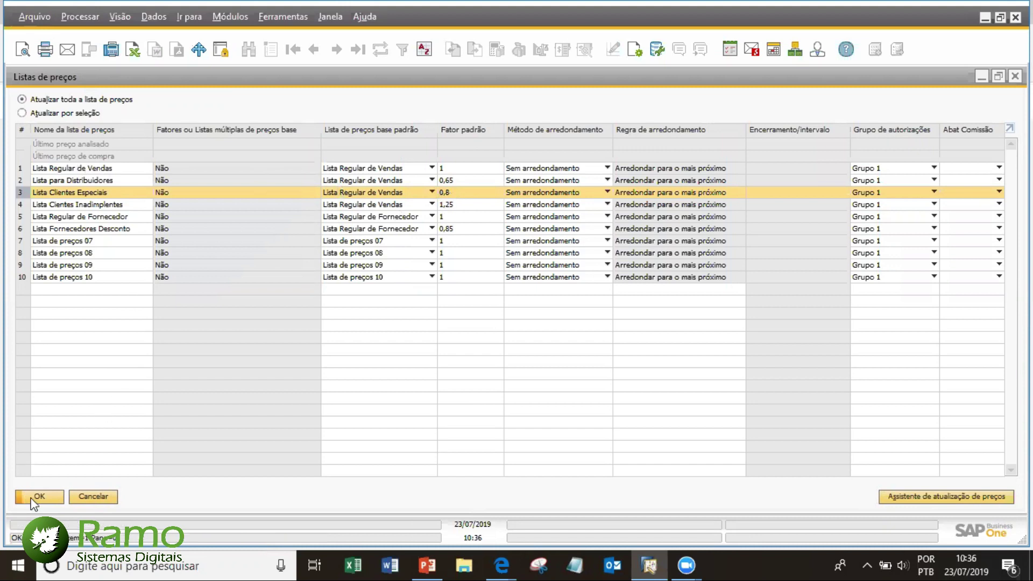
double_click(24, 169)
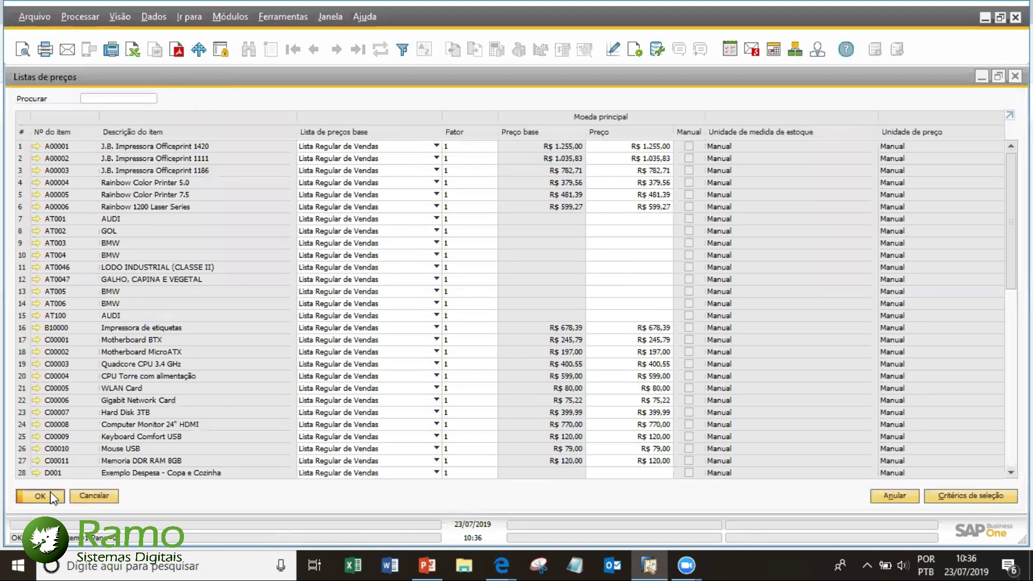
- Close the price-list windows and discard the unsaved sales order
click(50, 492)
click(52, 499)
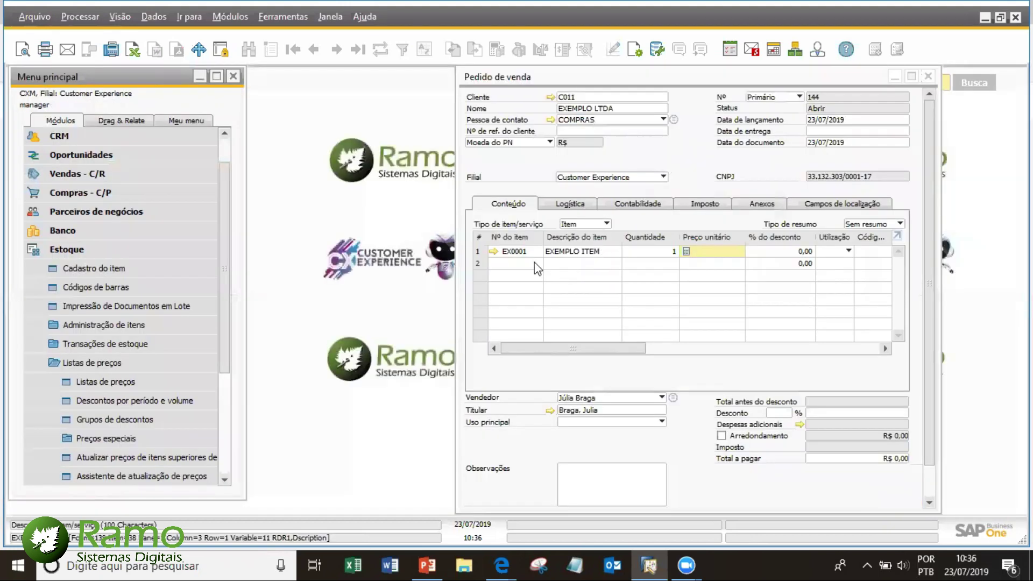
click(590, 102)
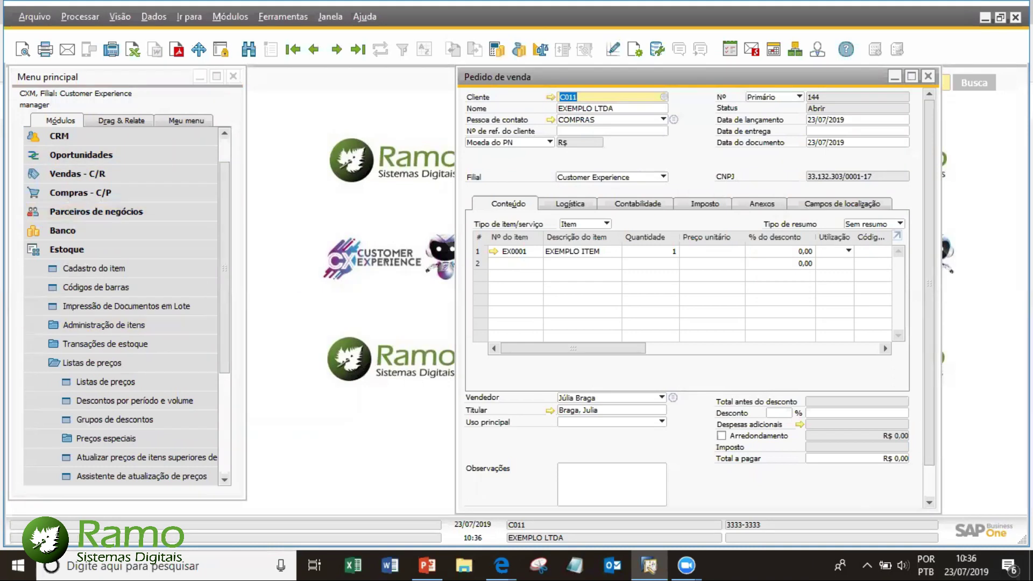
click(928, 76)
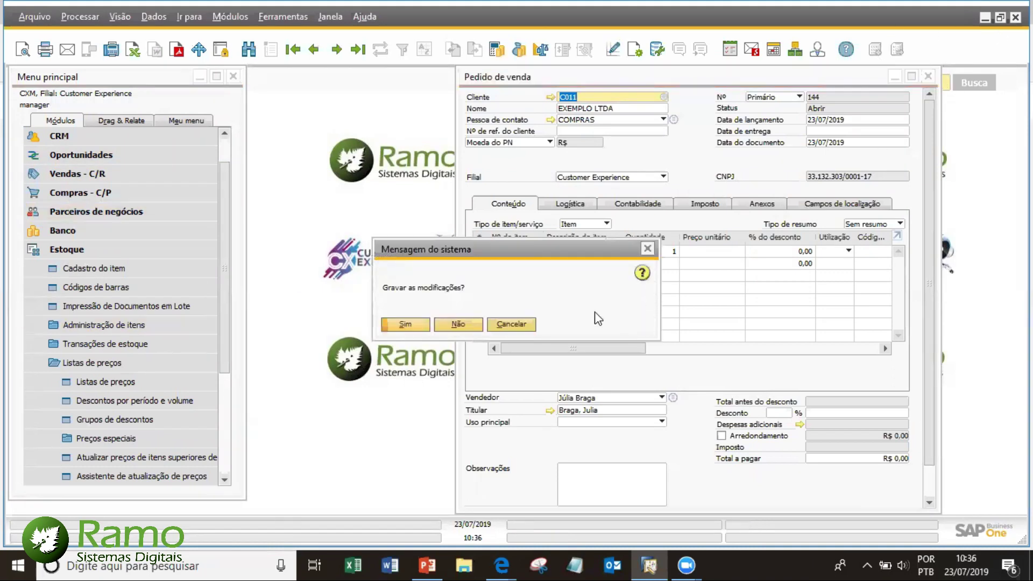
click(467, 325)
- Start a new sales order for customer C011 and pick EX0001 from an EX item search
click(119, 252)
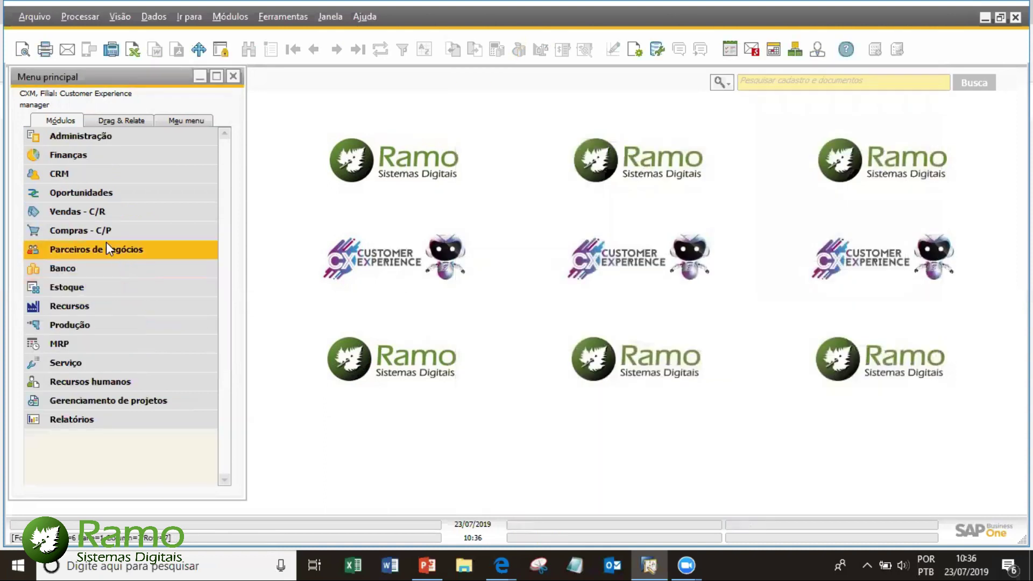
click(97, 217)
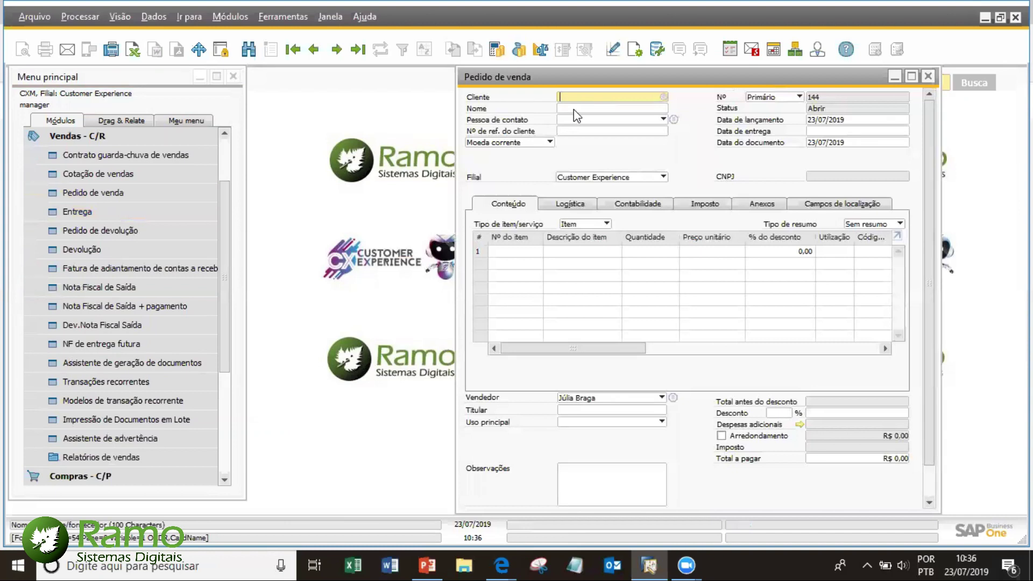
text(C011)
key(Tab)
click(524, 251)
click(561, 252)
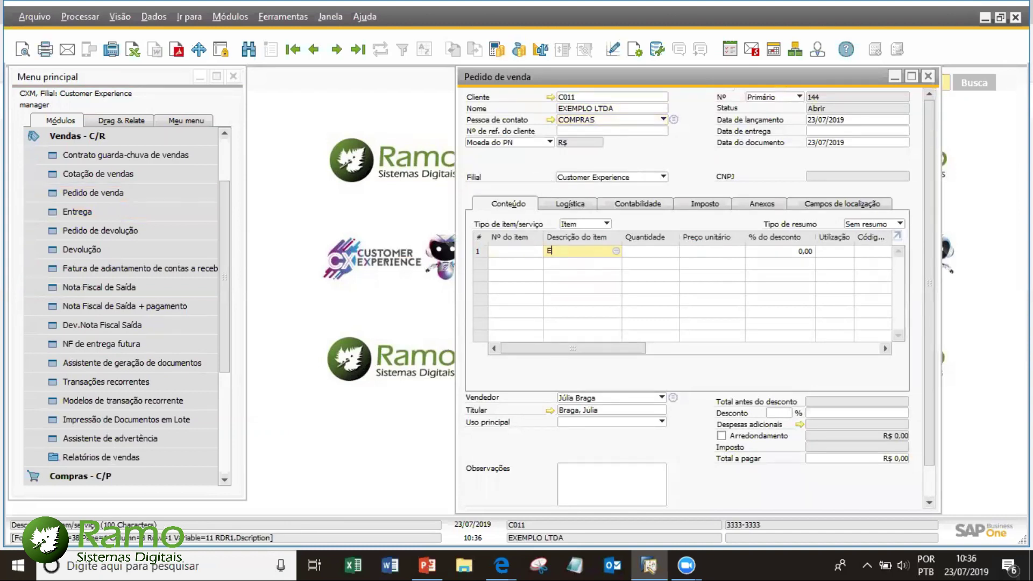
text(EX)
key(Tab)
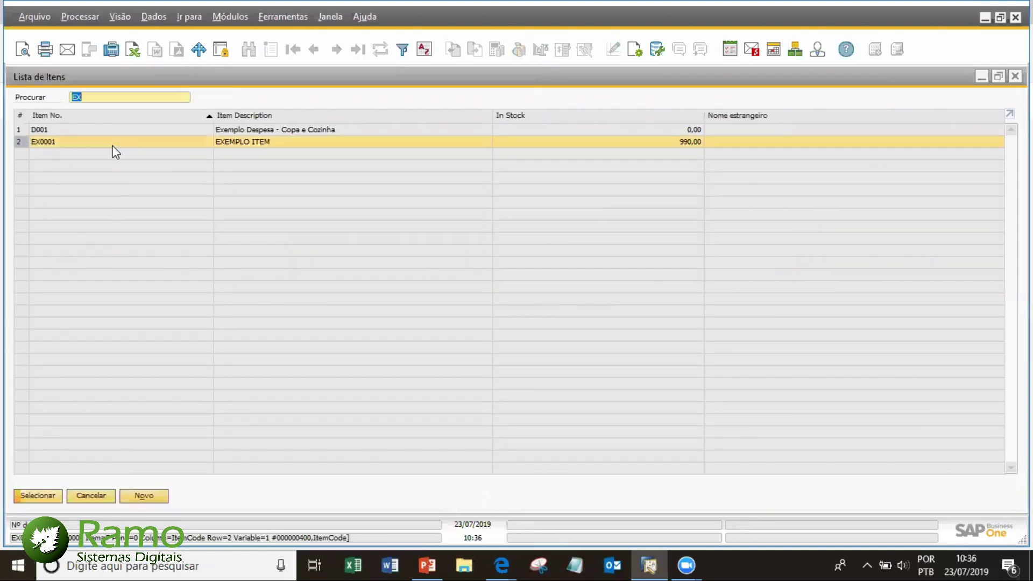
key(Return)
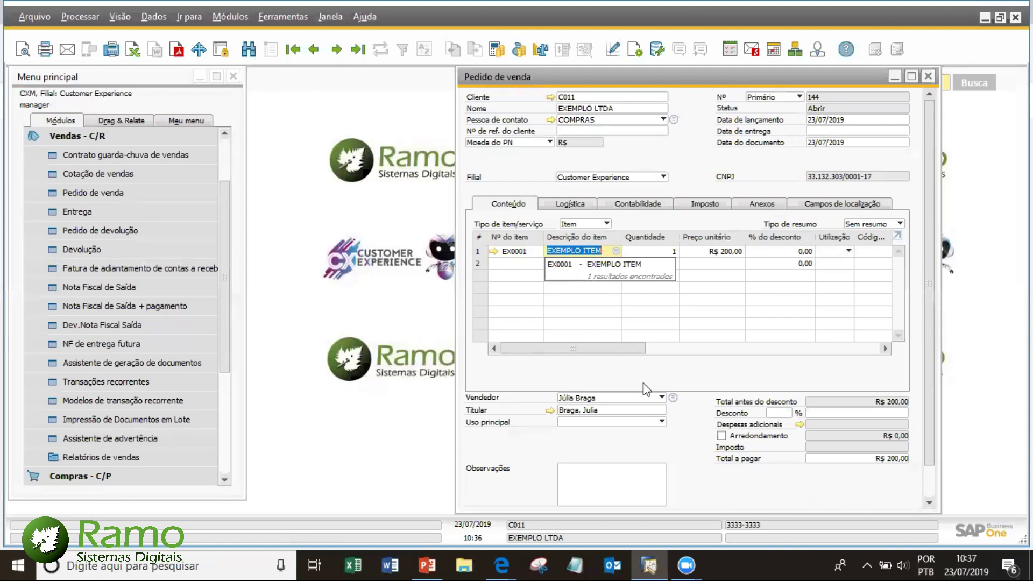
- Assign the Lista Clientes Especiais price list to customer EXEMPLO LTDA and save the record
click(547, 97)
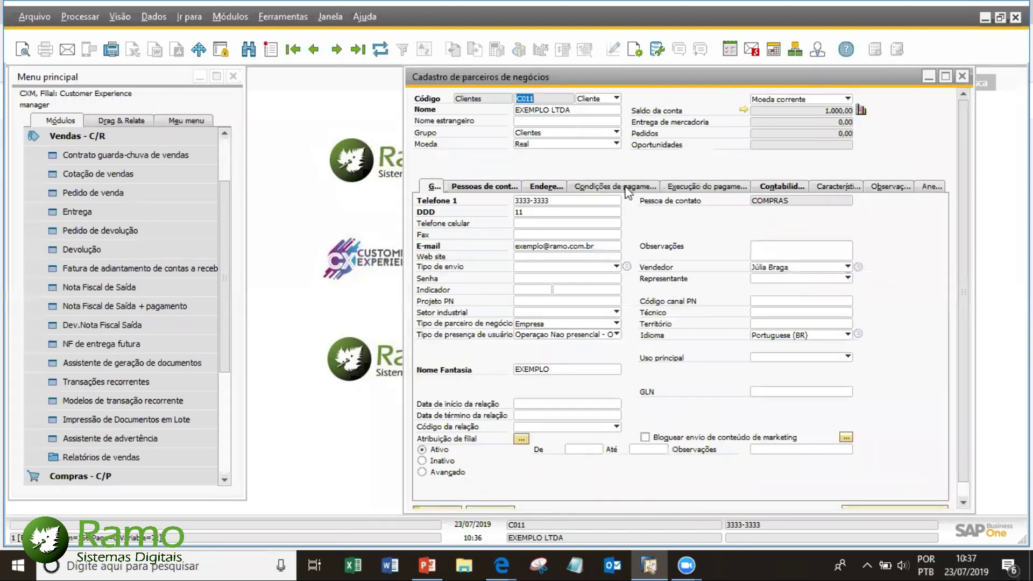
click(626, 189)
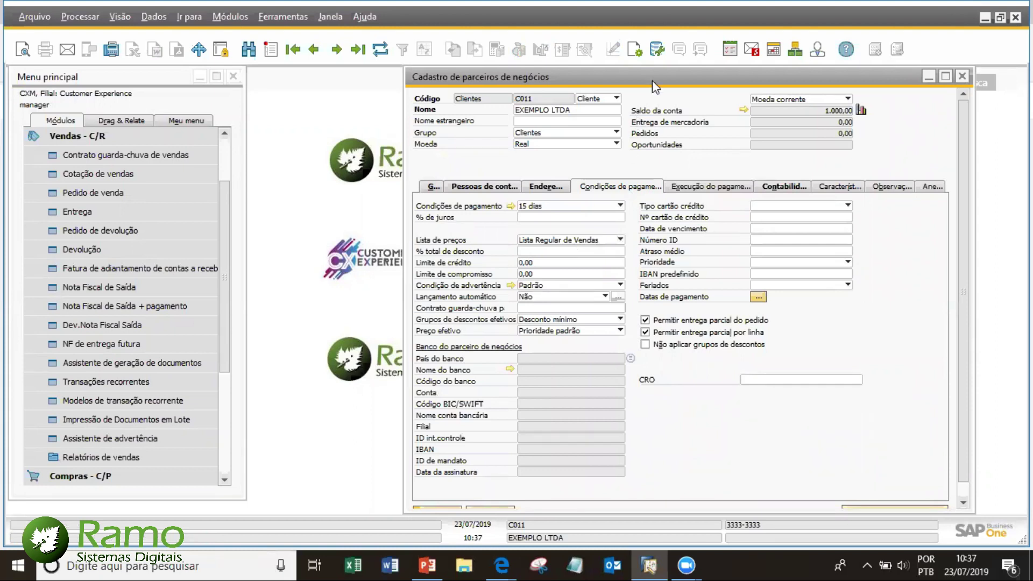
drag(653, 80, 366, 144)
click(282, 304)
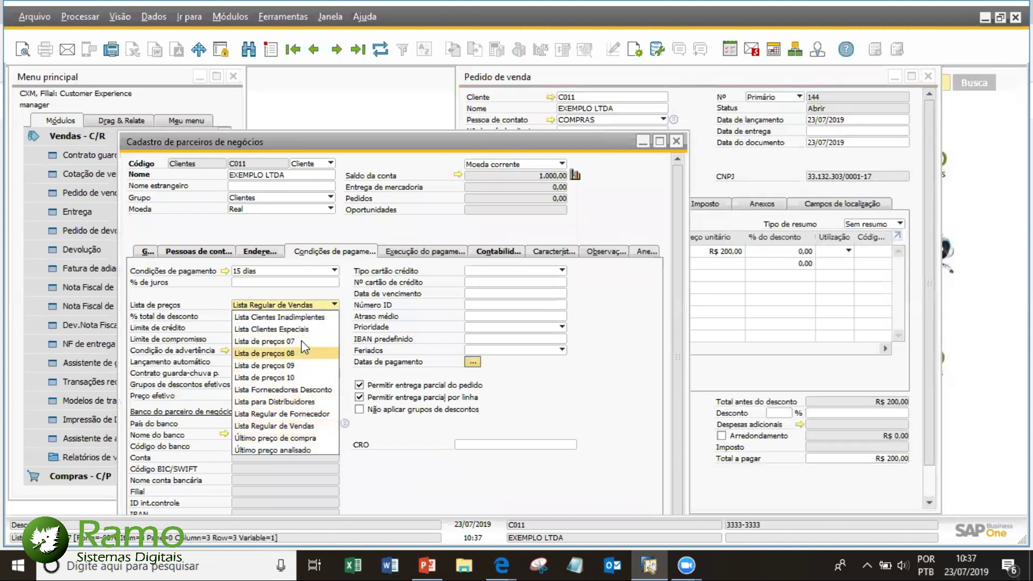
click(272, 329)
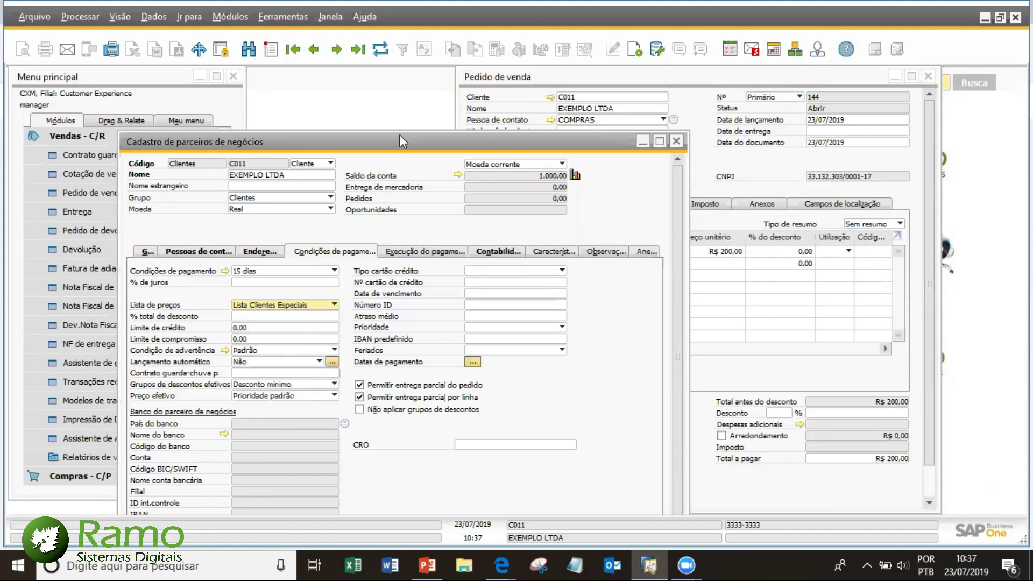
drag(400, 134, 575, 36)
click(333, 478)
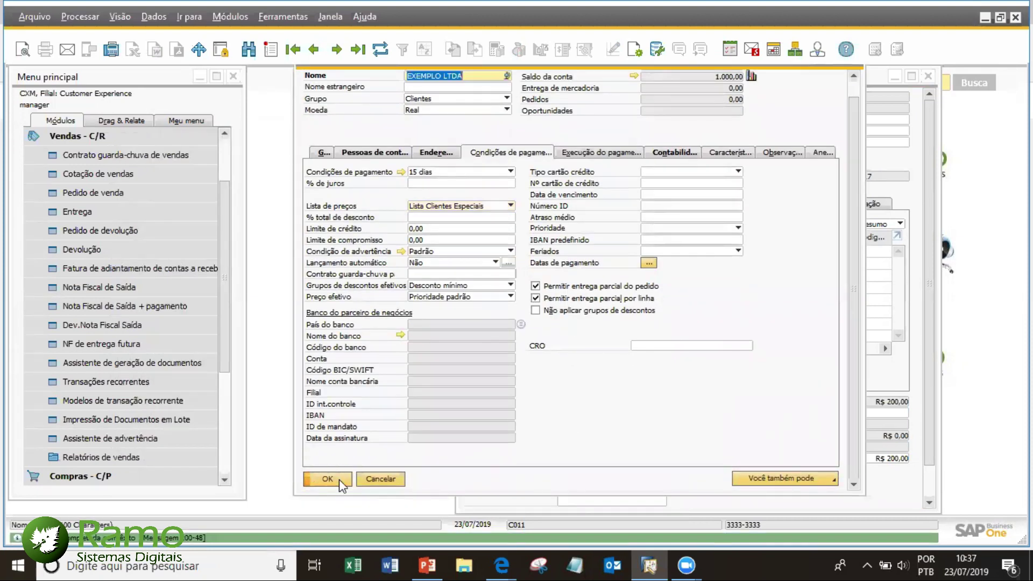
click(339, 479)
- Discard the current sales order and open a blank one
key(Escape)
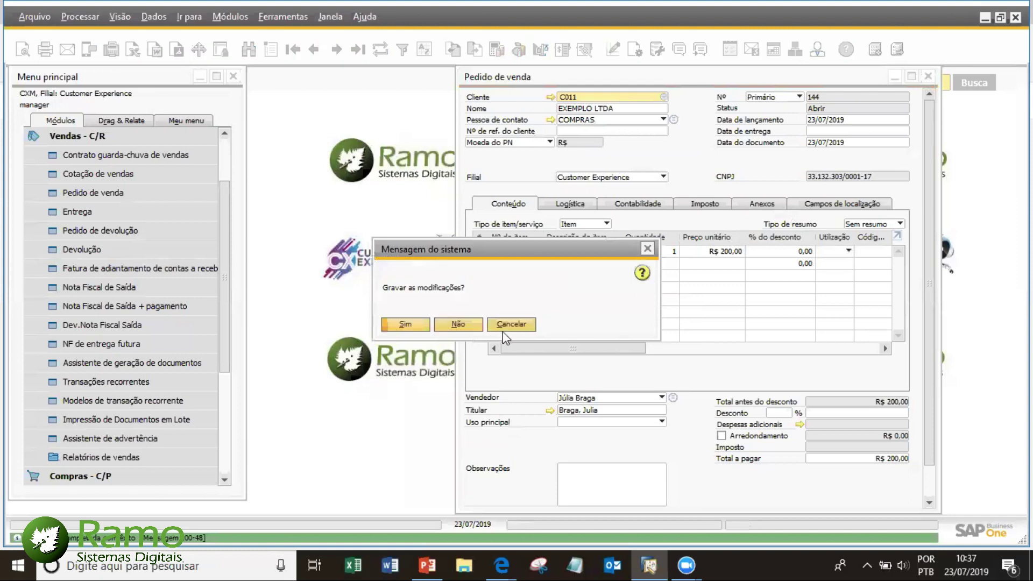
click(481, 325)
click(119, 193)
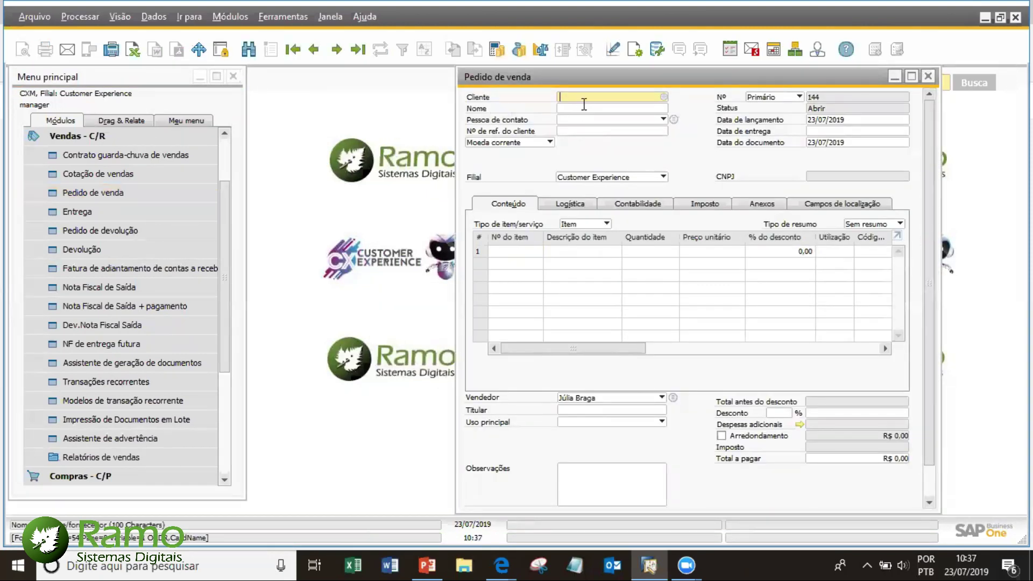
- Enter customer EXEMPLO LTDA and item EX0001, now priced R$ 160,00, and maximise the order
click(608, 107)
text(EXEMPLO LTDA)
key(Tab)
click(571, 251)
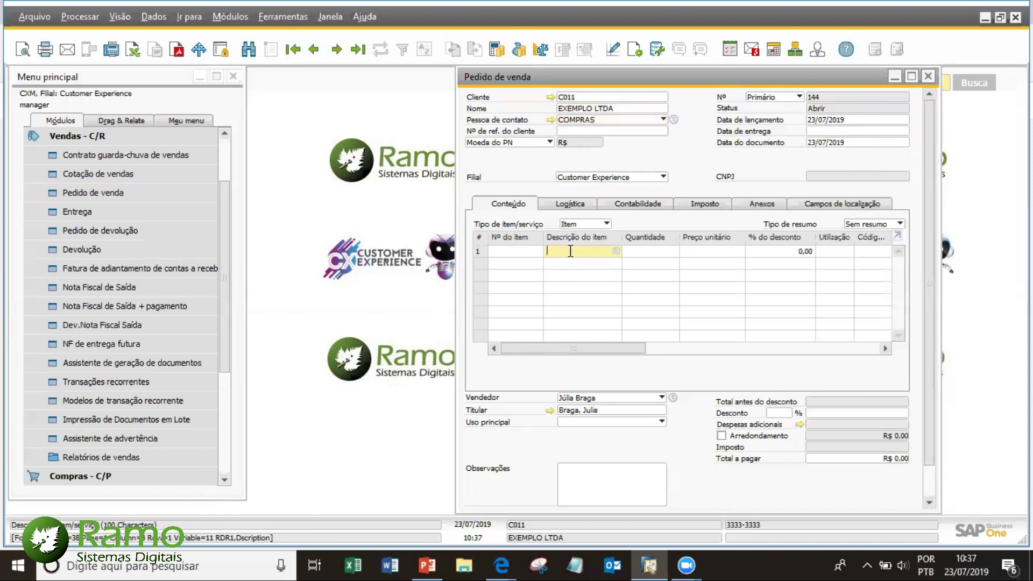
key(Tab)
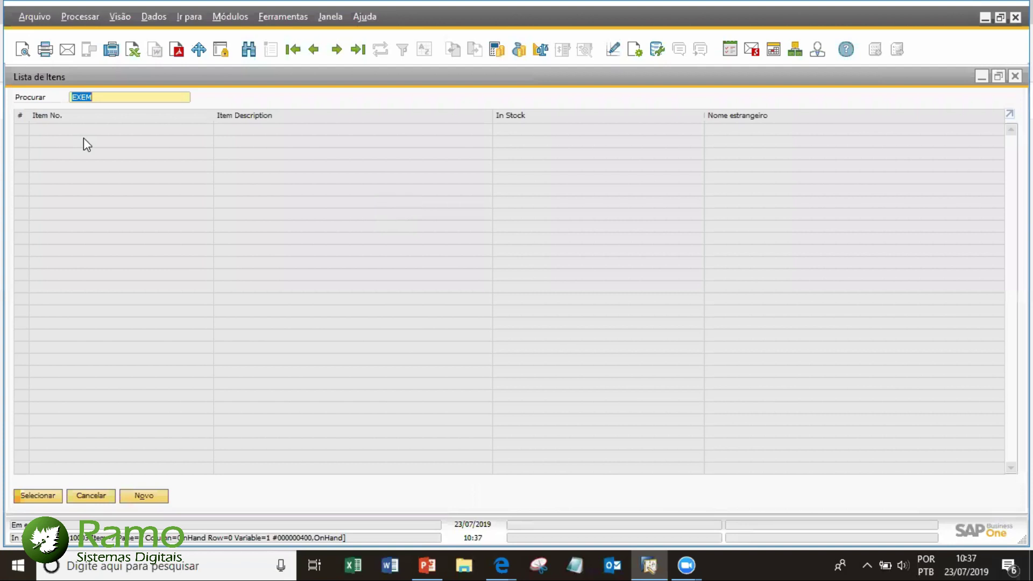
key(Return)
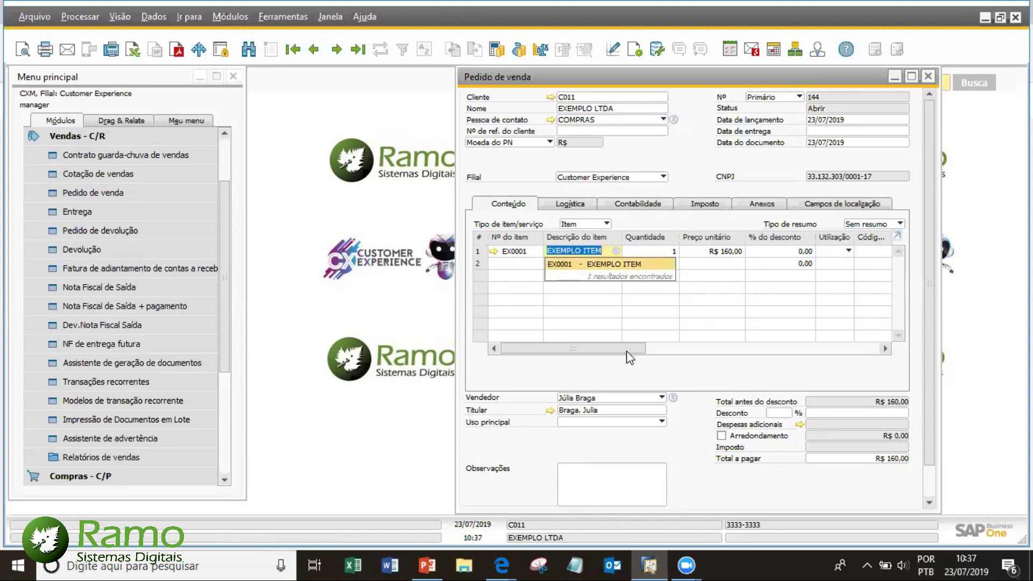
mouse_move(634, 349)
mouse_down()
mouse_move(679, 350)
mouse_move(624, 351)
mouse_up()
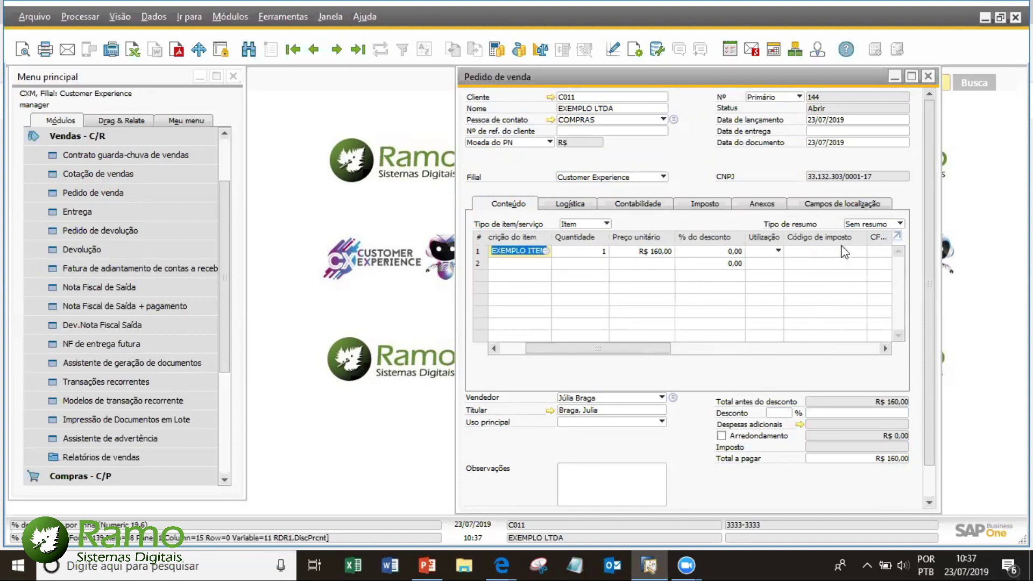
double_click(761, 81)
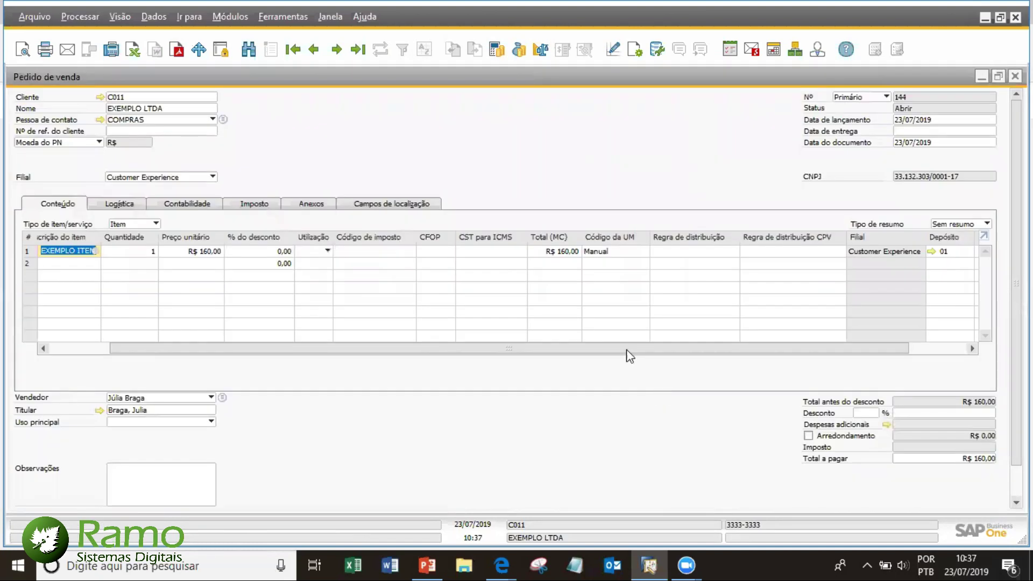
- Choose Venda Prod. Própria as the order's main usage, giving CFOP 5101 and tax code 5551-001
drag(626, 350, 509, 350)
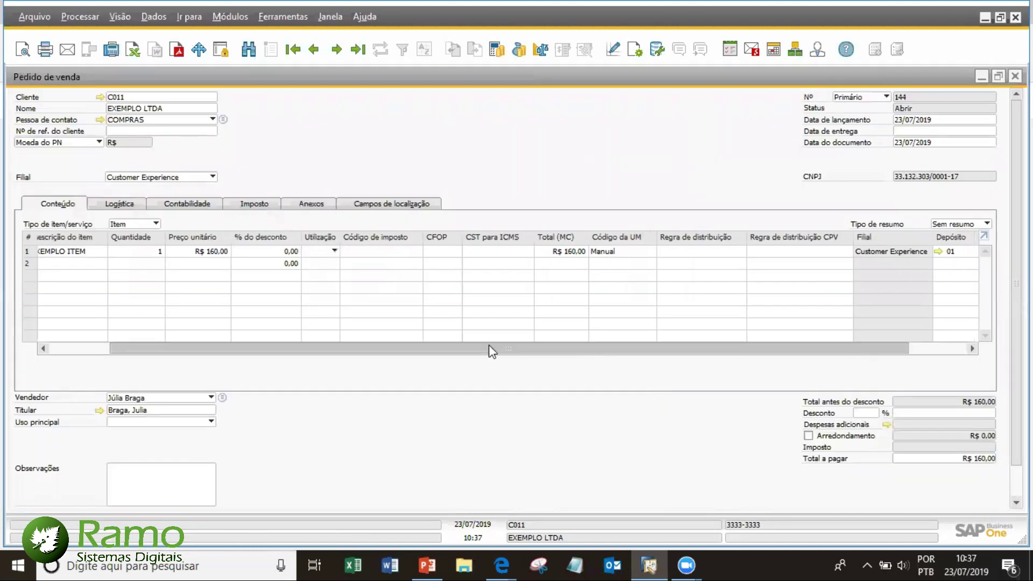
click(335, 251)
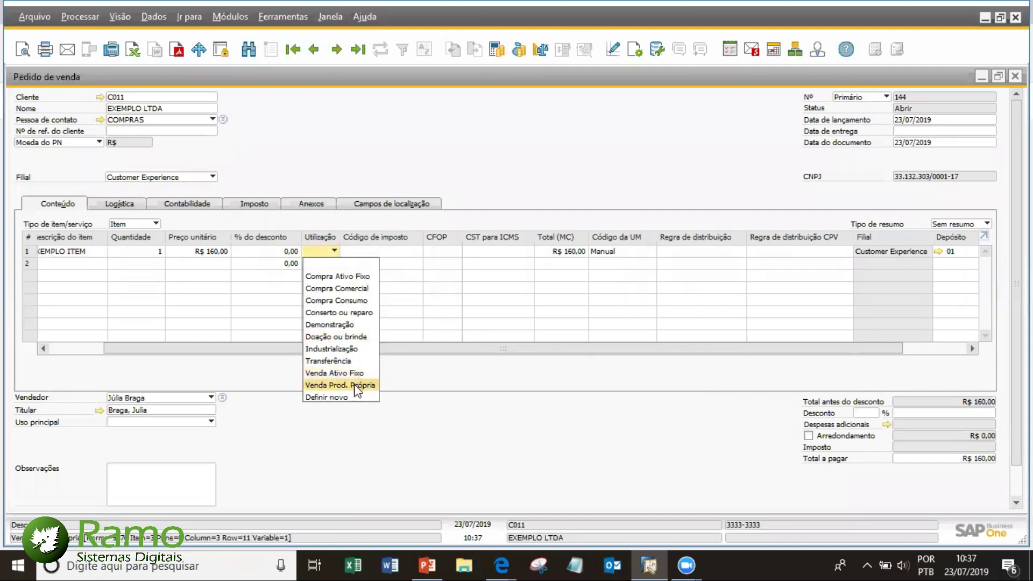
click(285, 353)
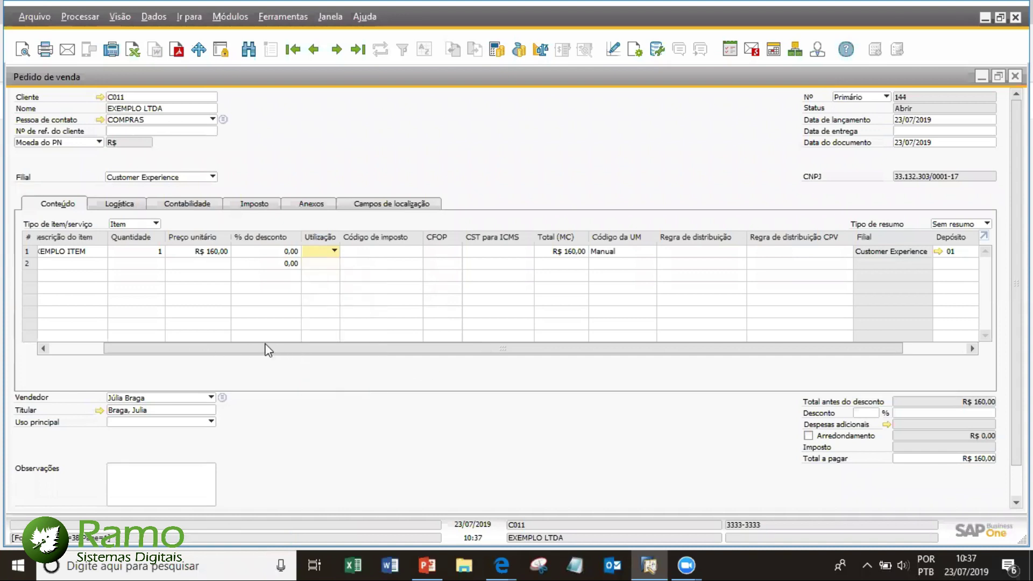
click(76, 348)
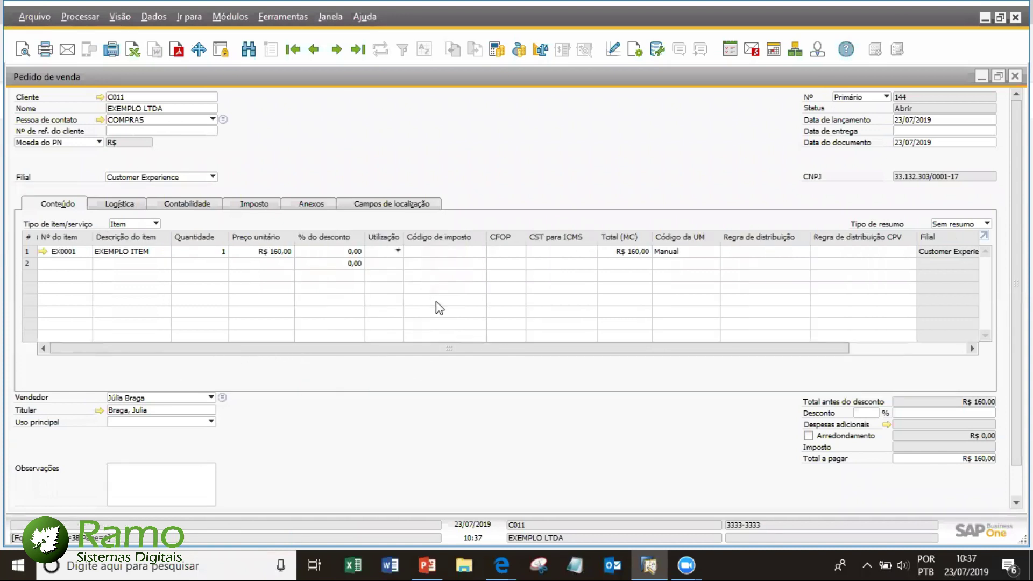
click(176, 423)
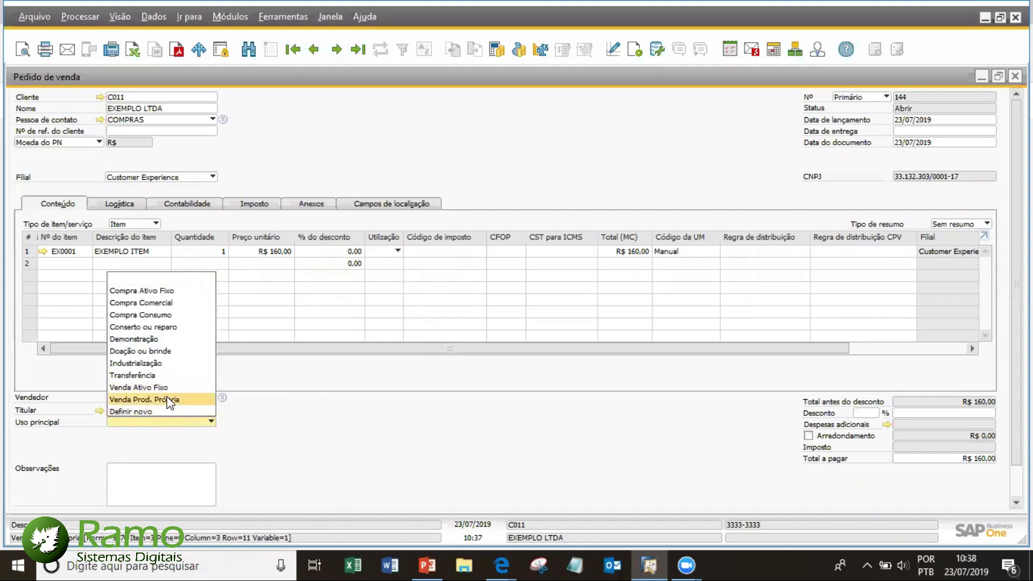
click(166, 399)
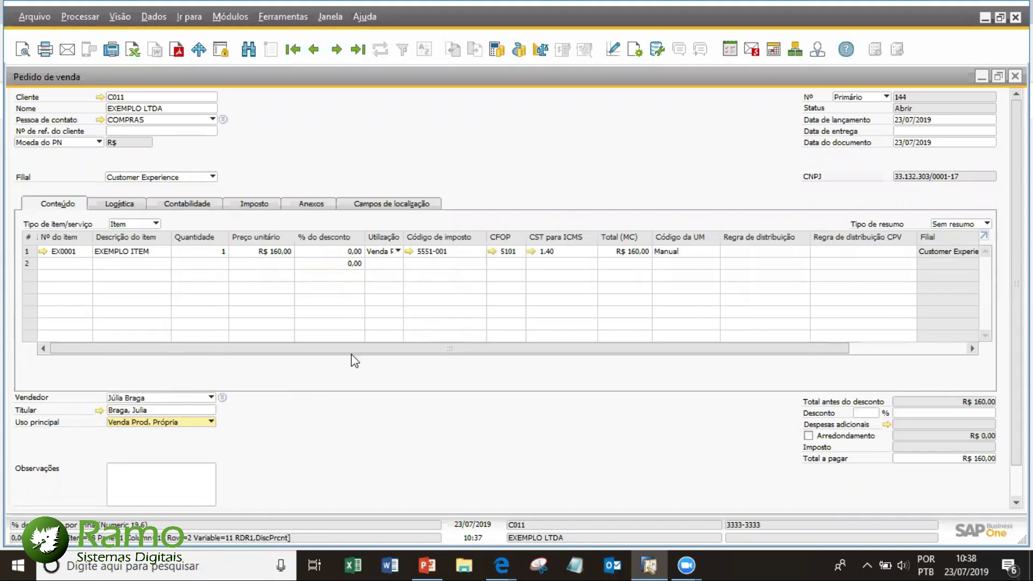
click(99, 96)
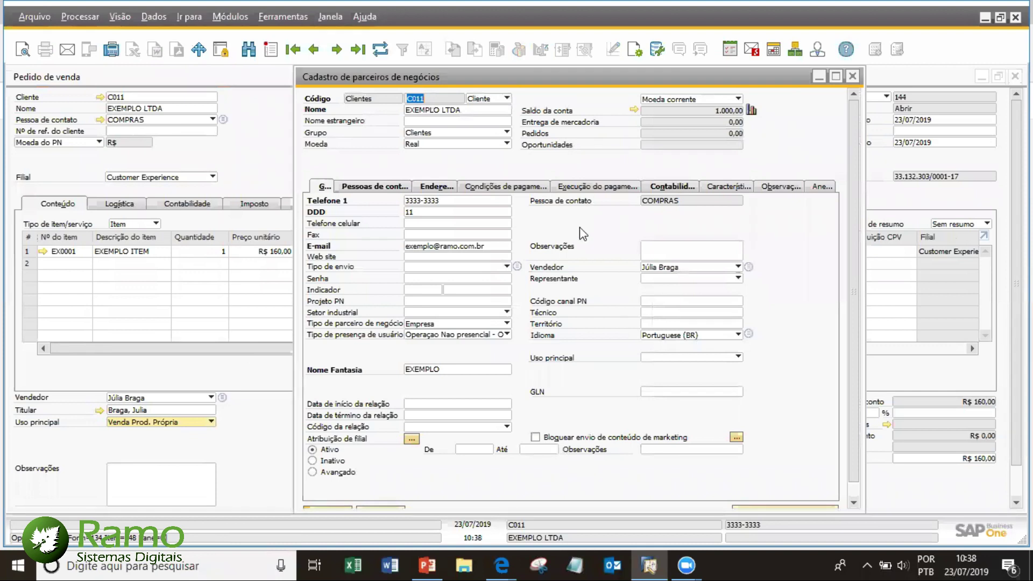
- Save Venda Prod. Própria as EXEMPLO LTDA's Uso principal, then discard the sales order
click(666, 358)
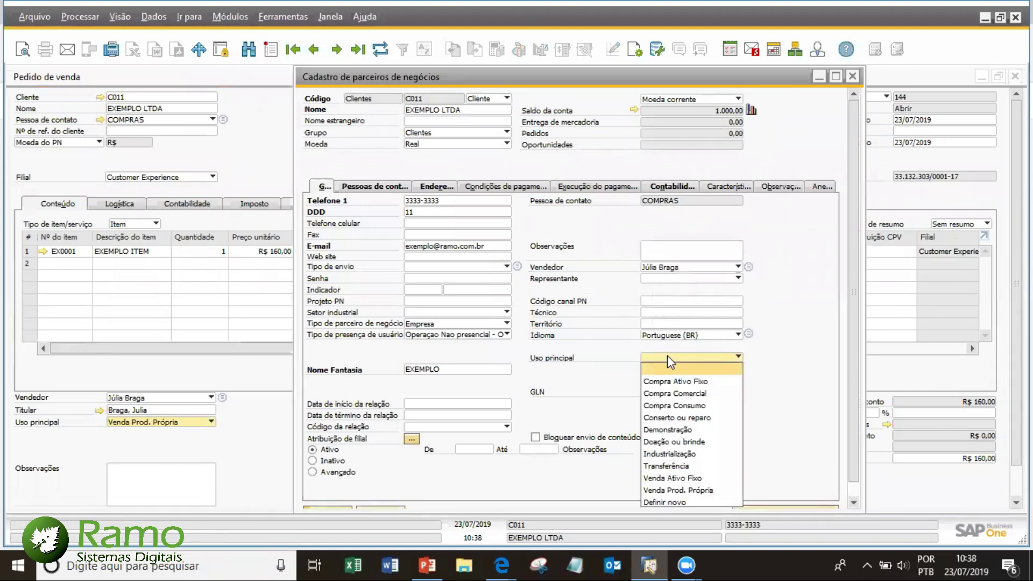
click(686, 490)
scroll(606, 460, down, 1)
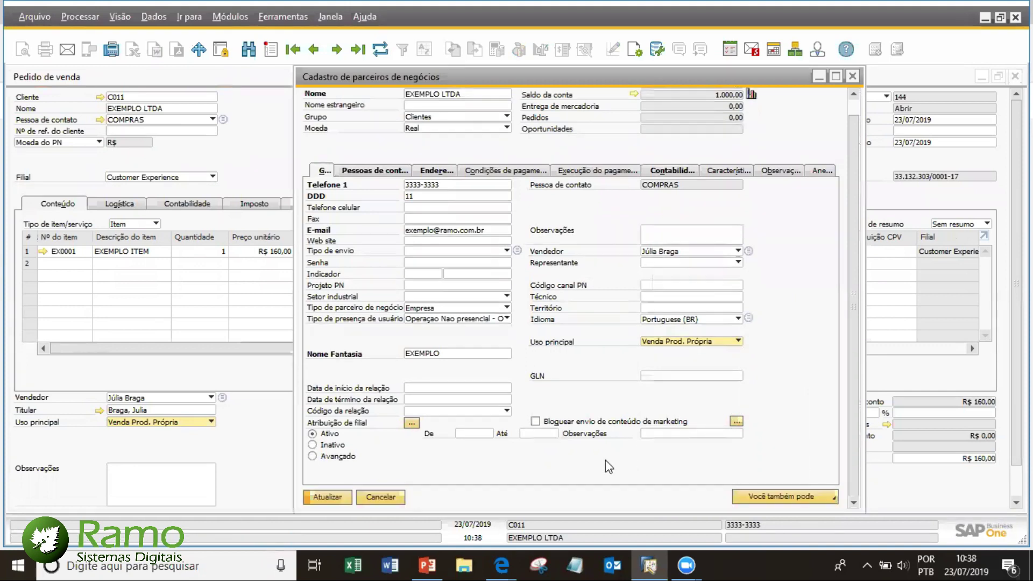
click(329, 497)
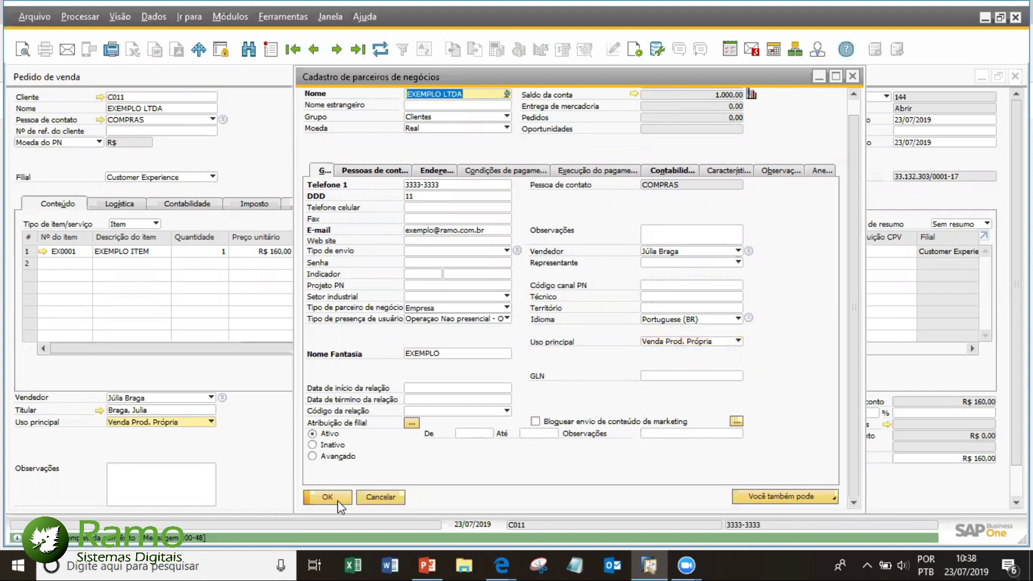
click(338, 500)
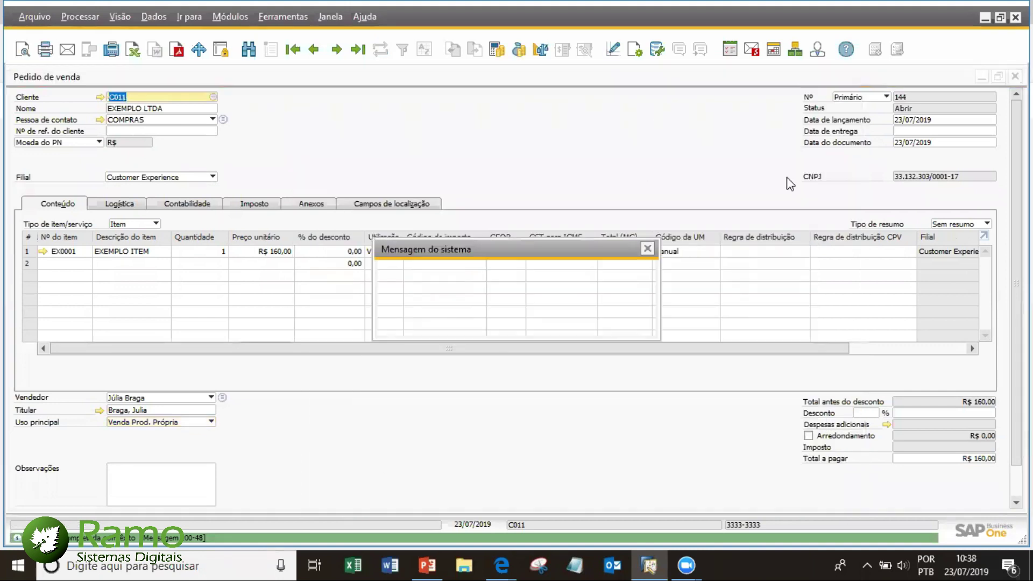
click(479, 327)
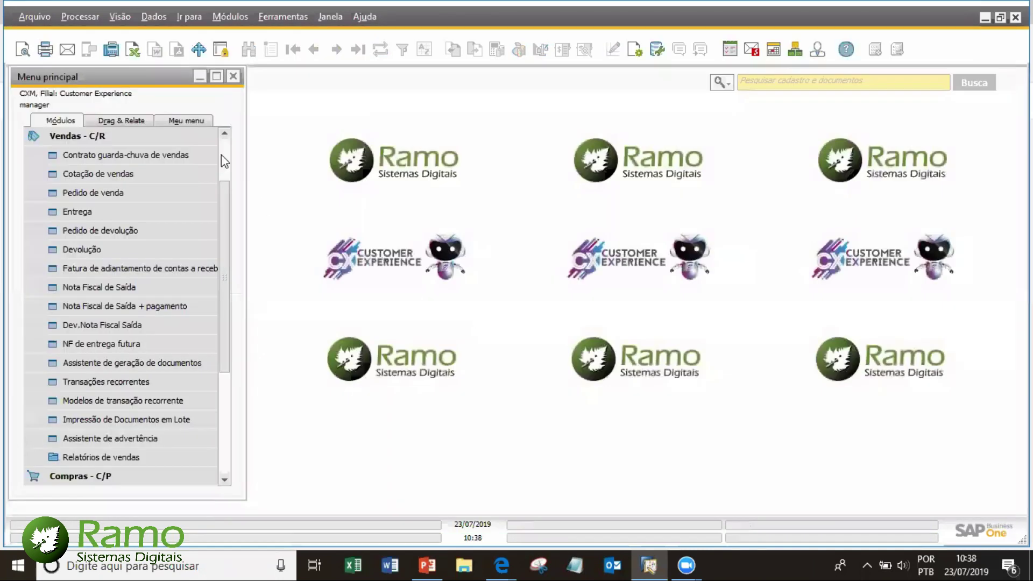
- Start a new sales order for customer EXEMPLO LTDA, found by typing EXEM
click(127, 193)
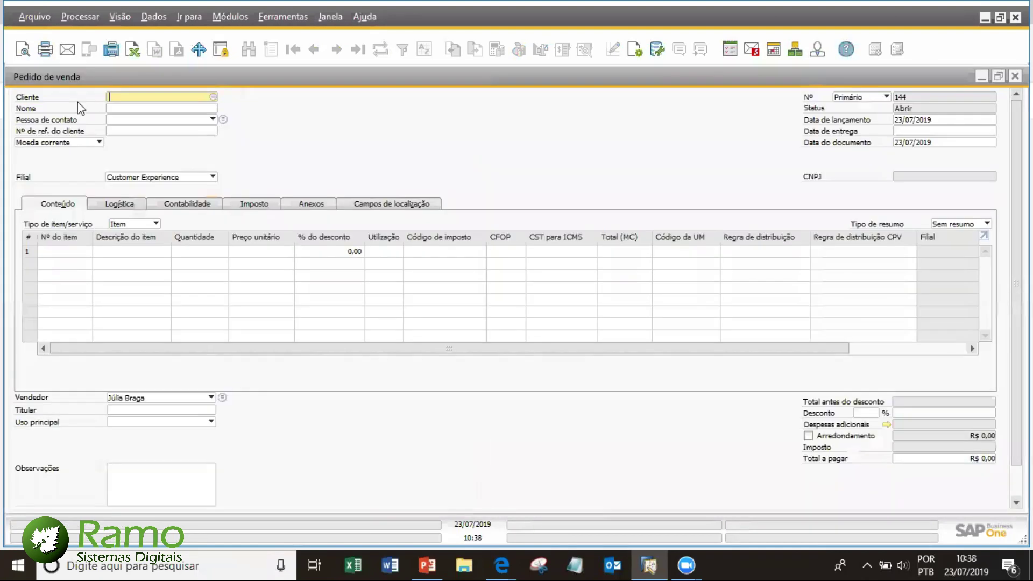
click(149, 108)
text(E)
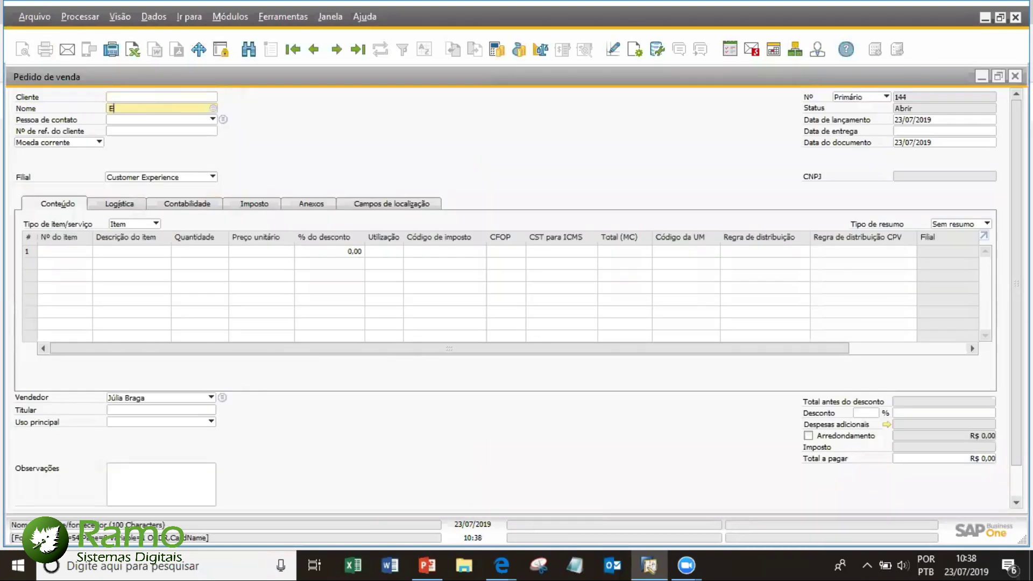
text(XEM)
key(Tab)
- Add EXEMPLO ITEM (EX0001) at R$ 160,00 as the order's first line
click(83, 251)
click(107, 251)
text(EXEMPL)
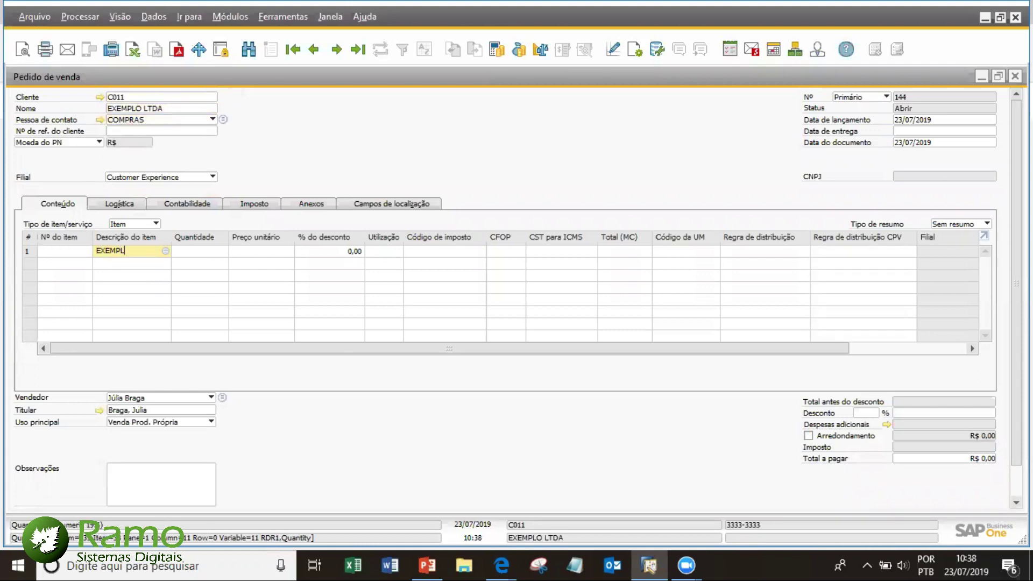
text(O)
key(Tab)
click(169, 142)
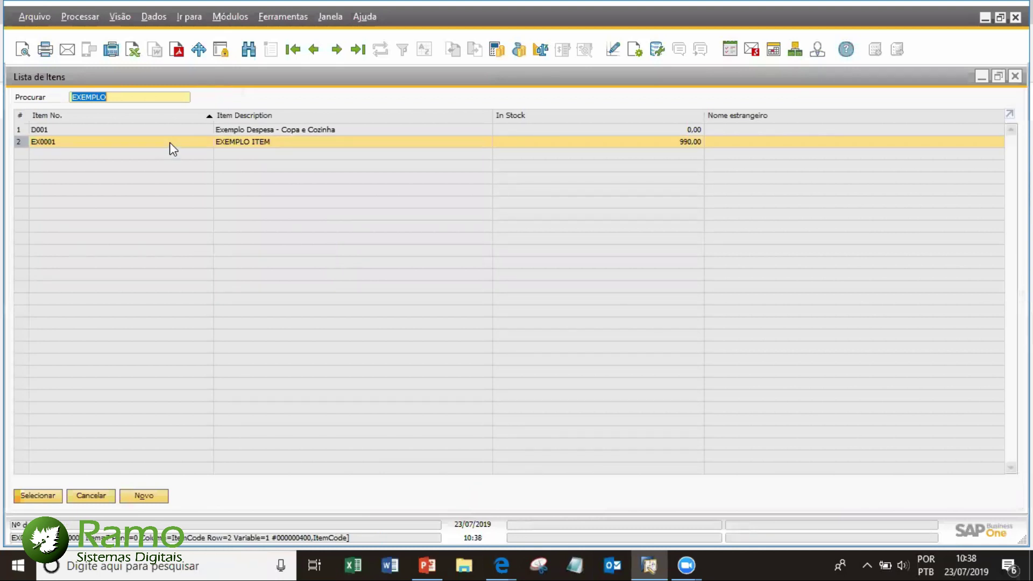
double_click(170, 141)
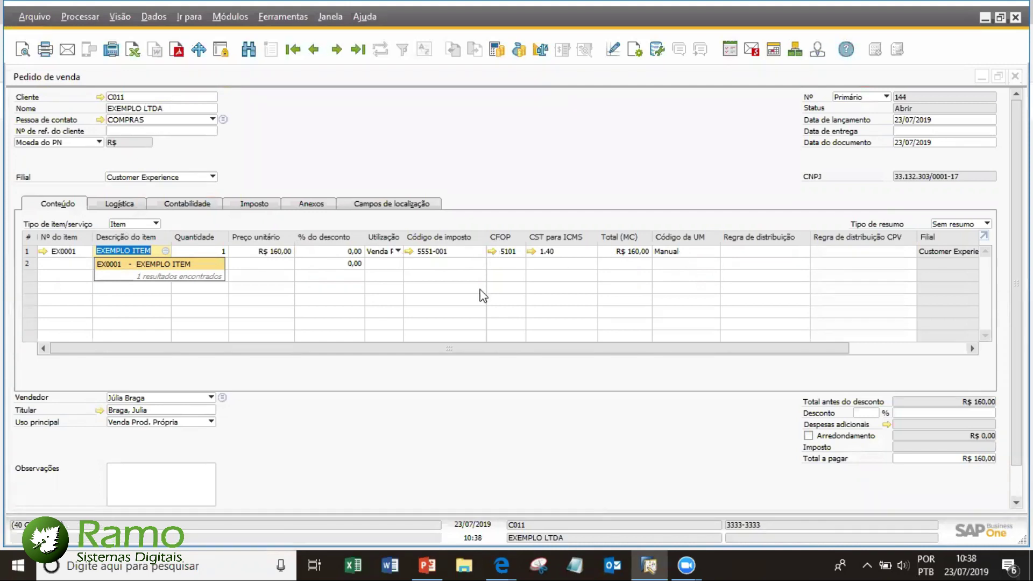
click(281, 252)
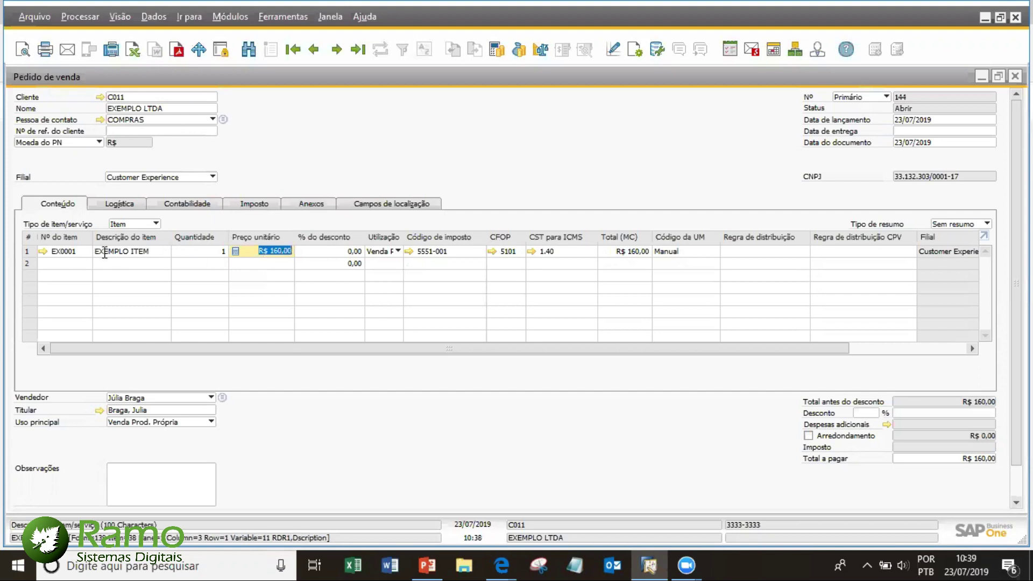
click(164, 253)
click(69, 251)
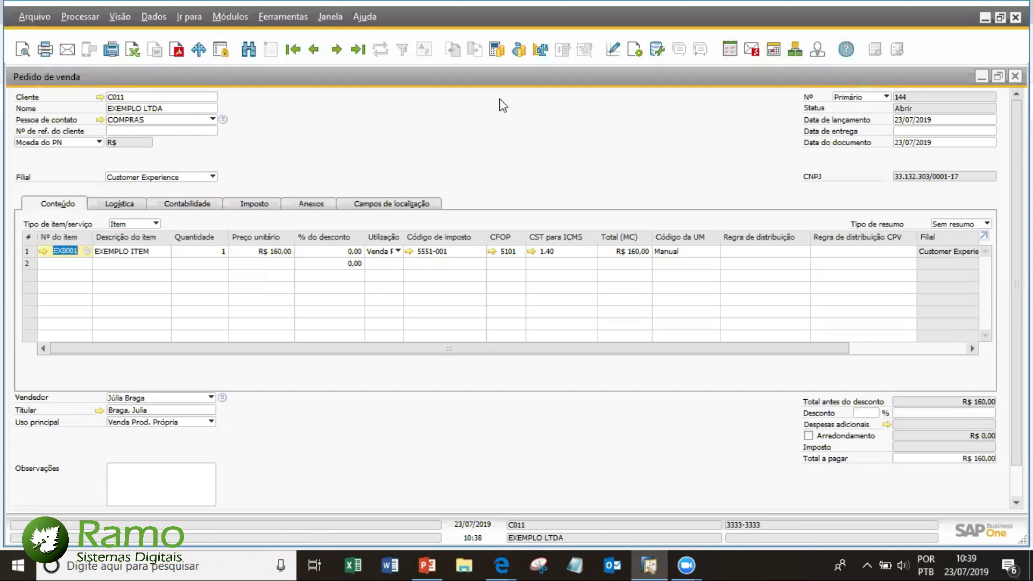
- Set the delivery date to 30/07/2019 and apply it to the existing lines
click(928, 130)
text(30)
key(Tab)
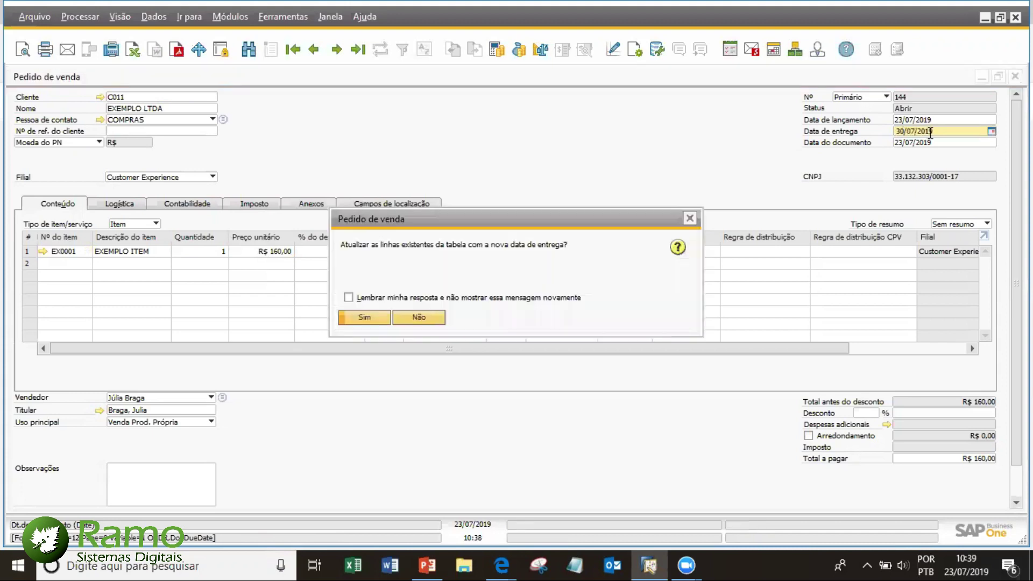
click(366, 317)
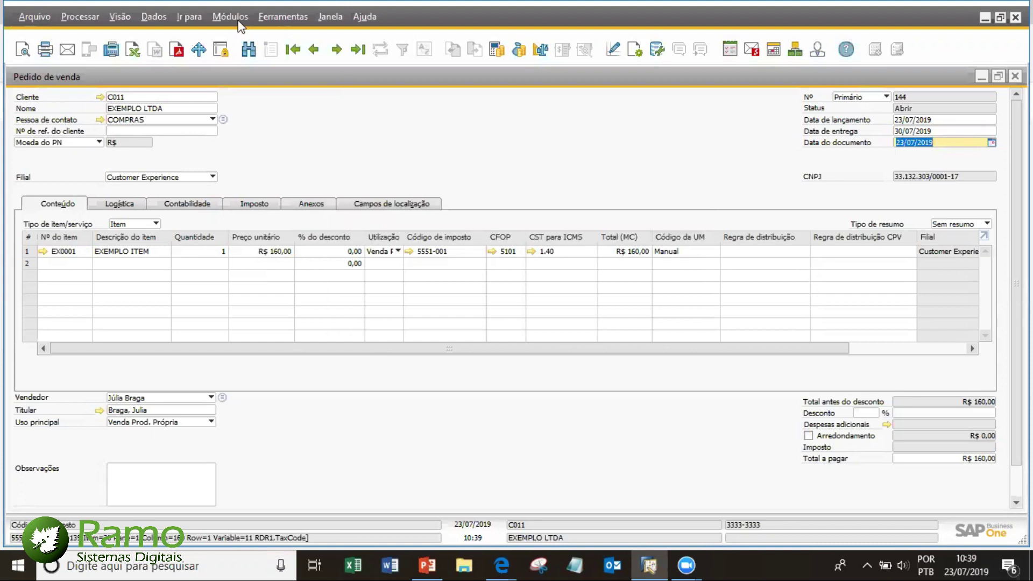
key(alt+m)
mouse_move(376, 42)
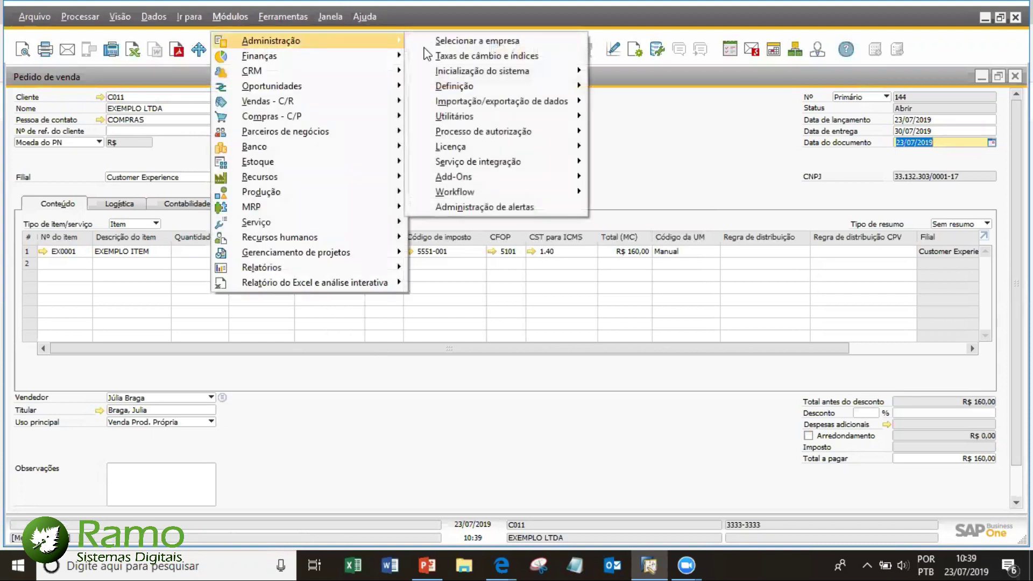
mouse_move(484, 86)
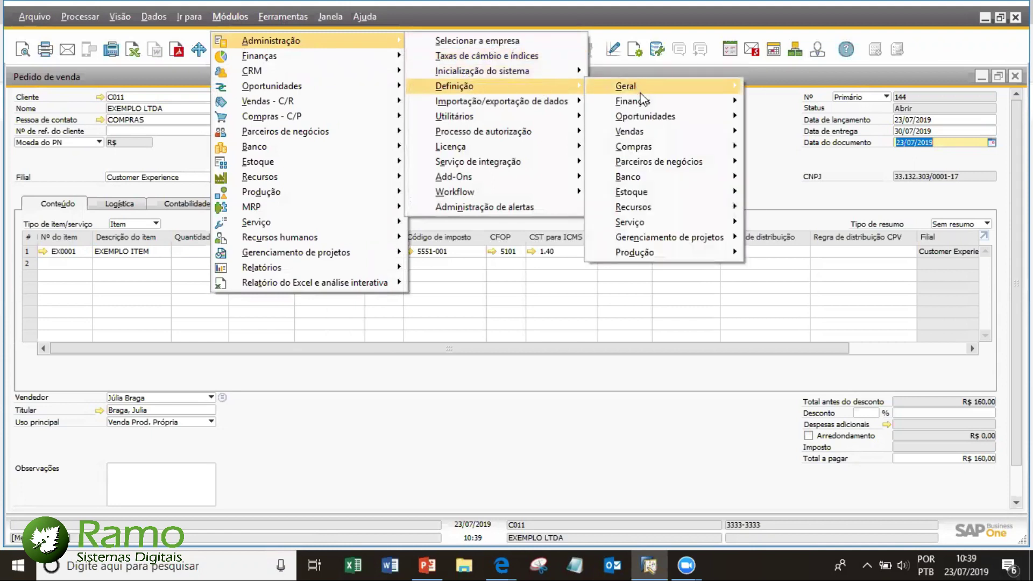
mouse_move(651, 105)
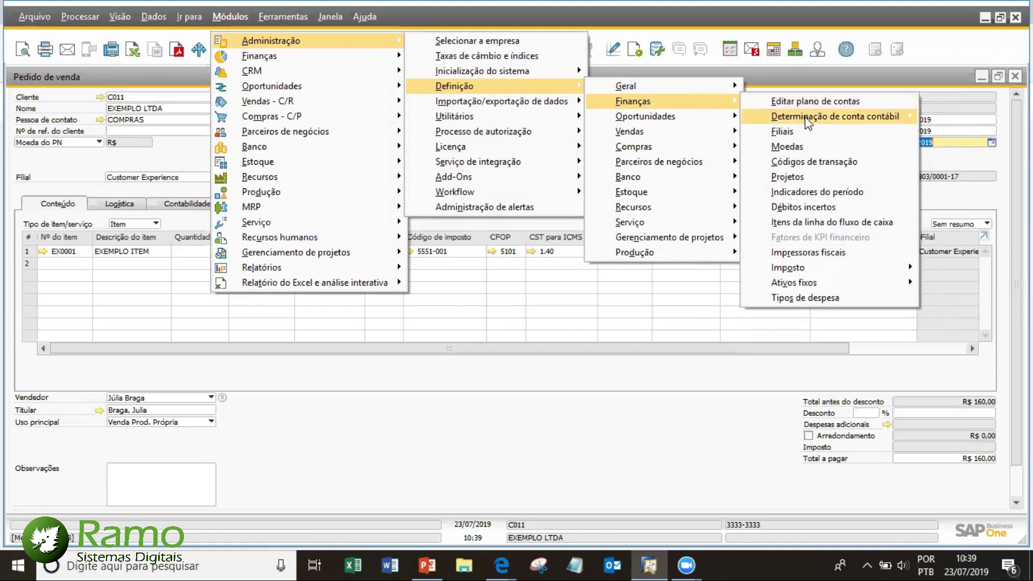
mouse_move(820, 268)
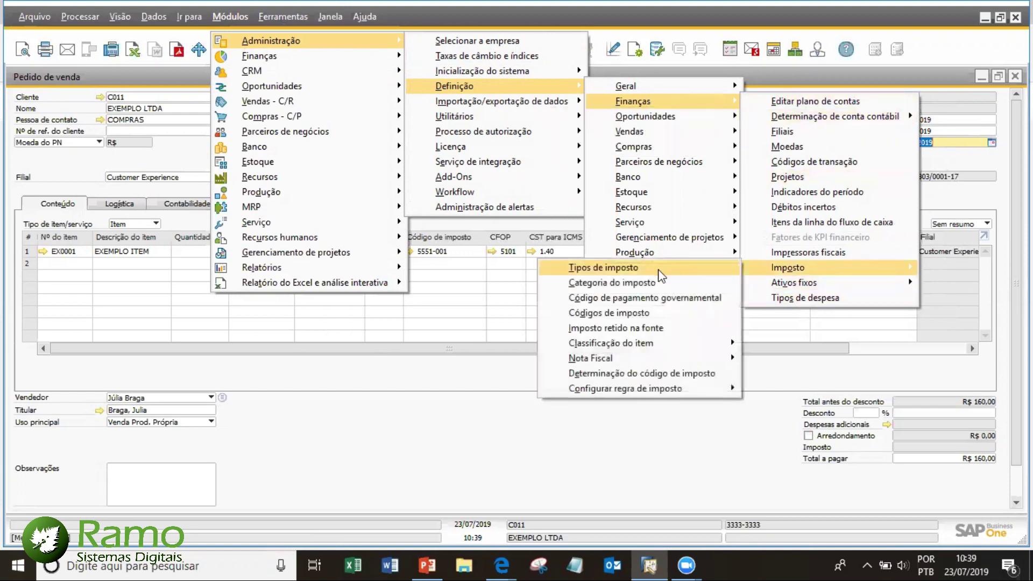
click(640, 373)
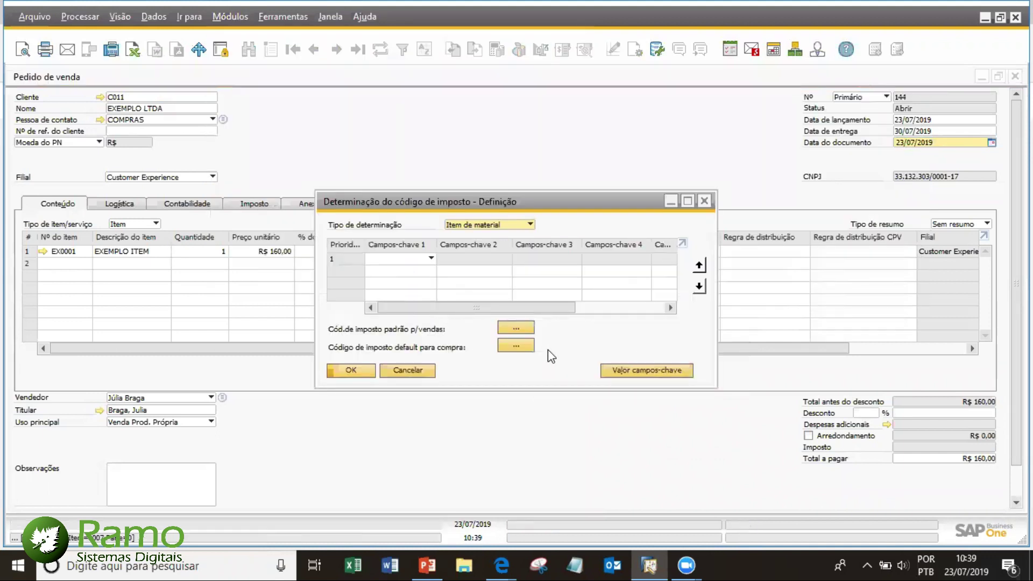
click(515, 327)
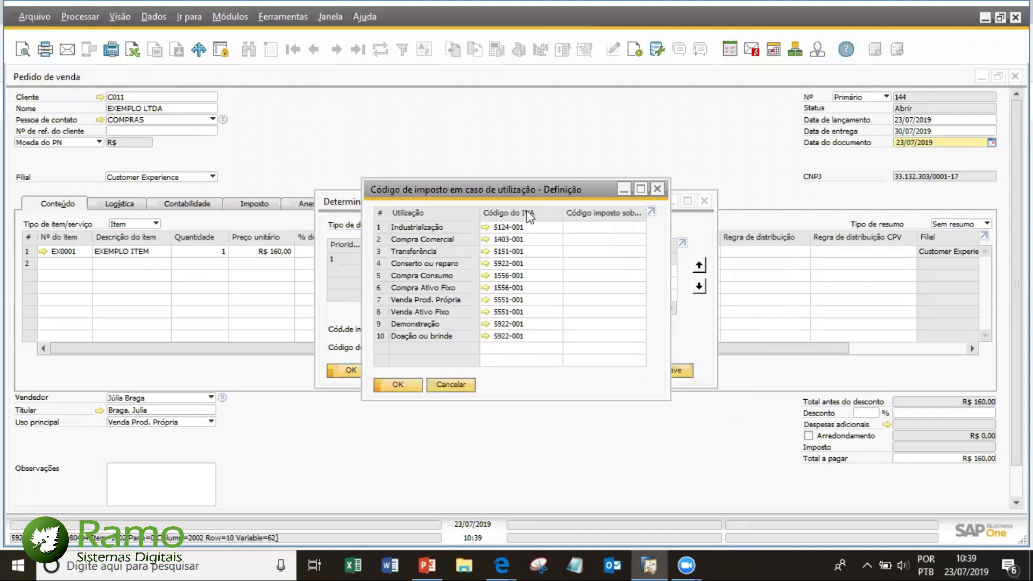
click(485, 300)
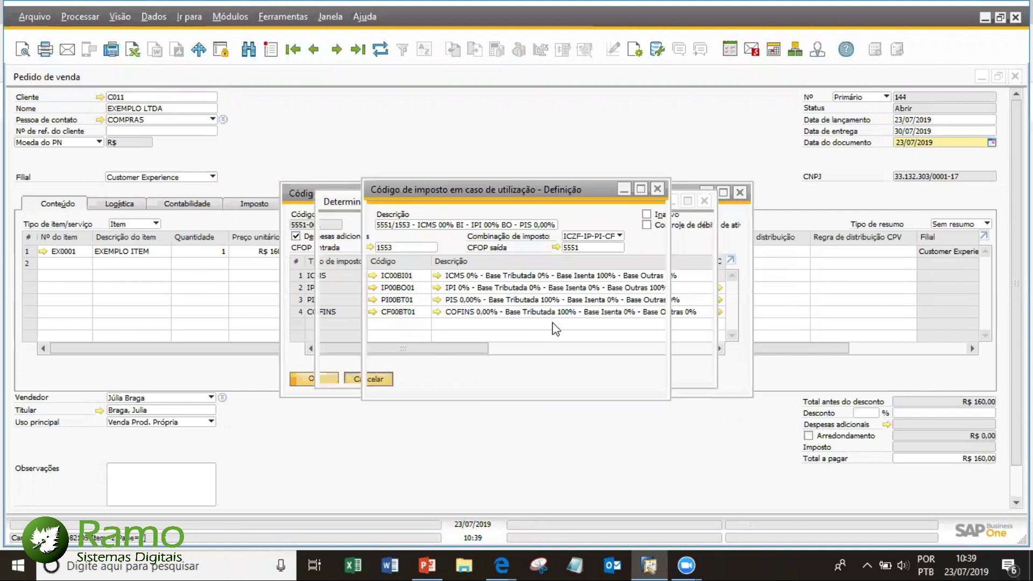
click(455, 386)
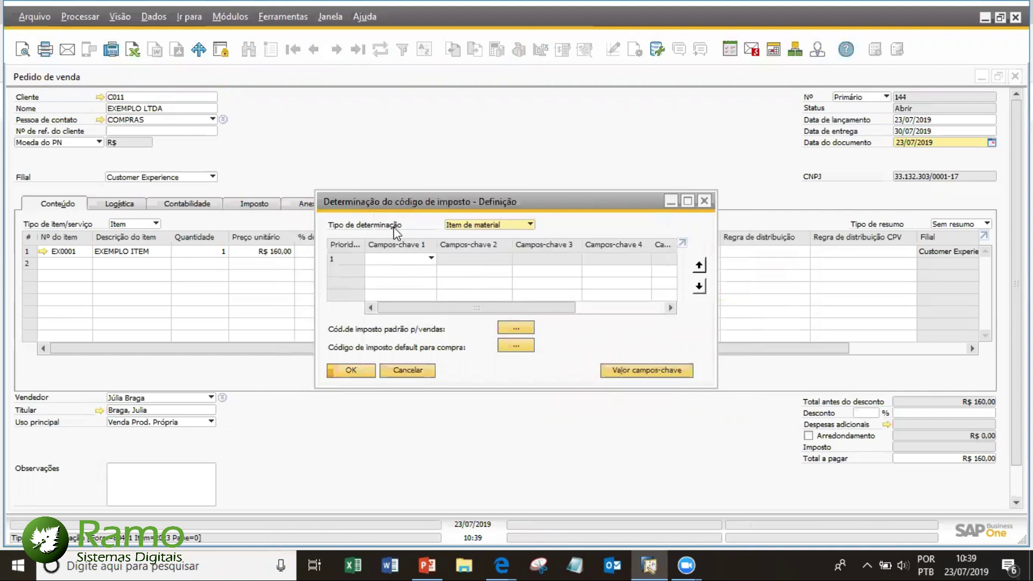
click(422, 262)
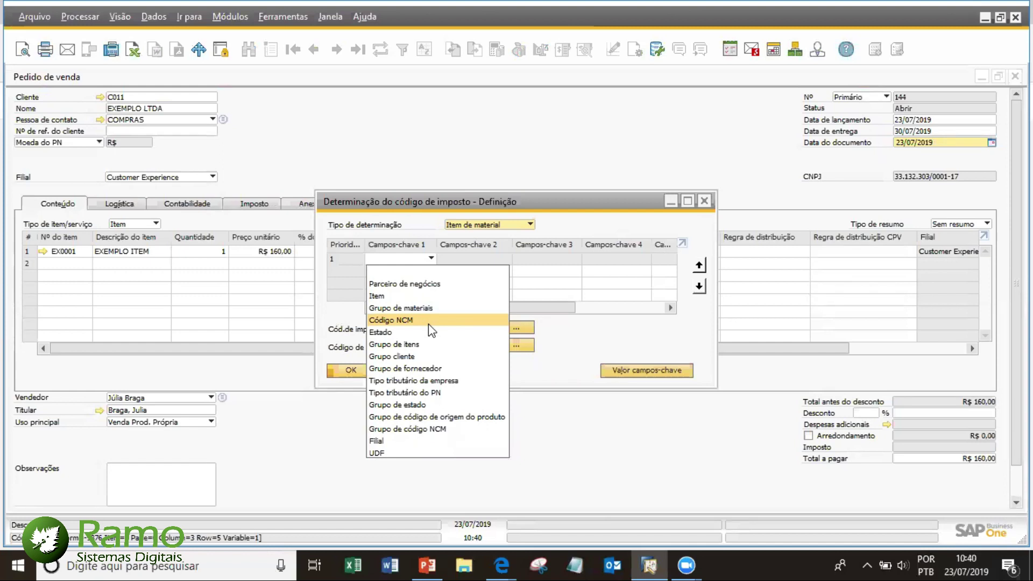
click(572, 356)
click(410, 372)
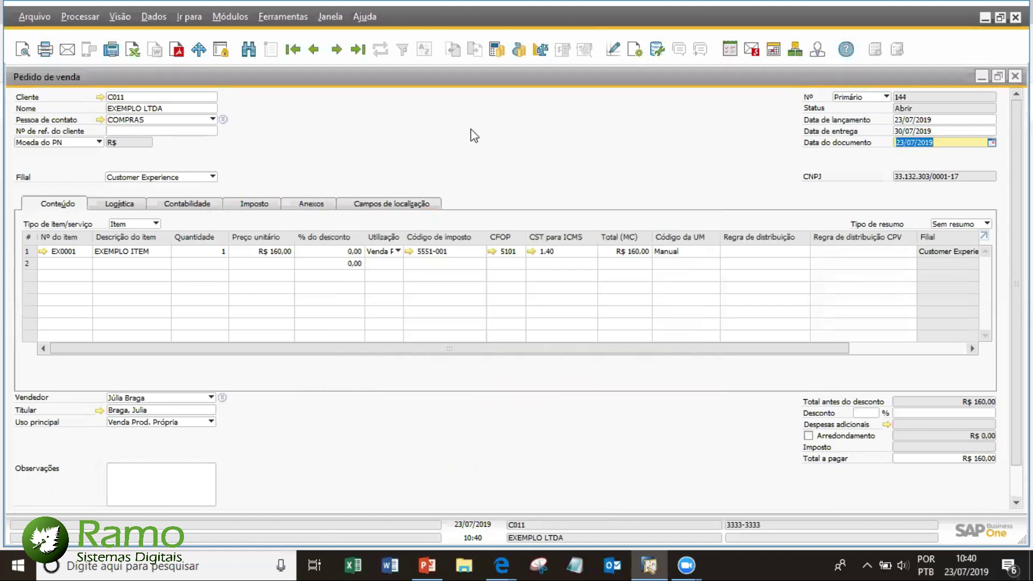
- Close the Pedido de venda window, answering Não to discard its changes
double_click(514, 81)
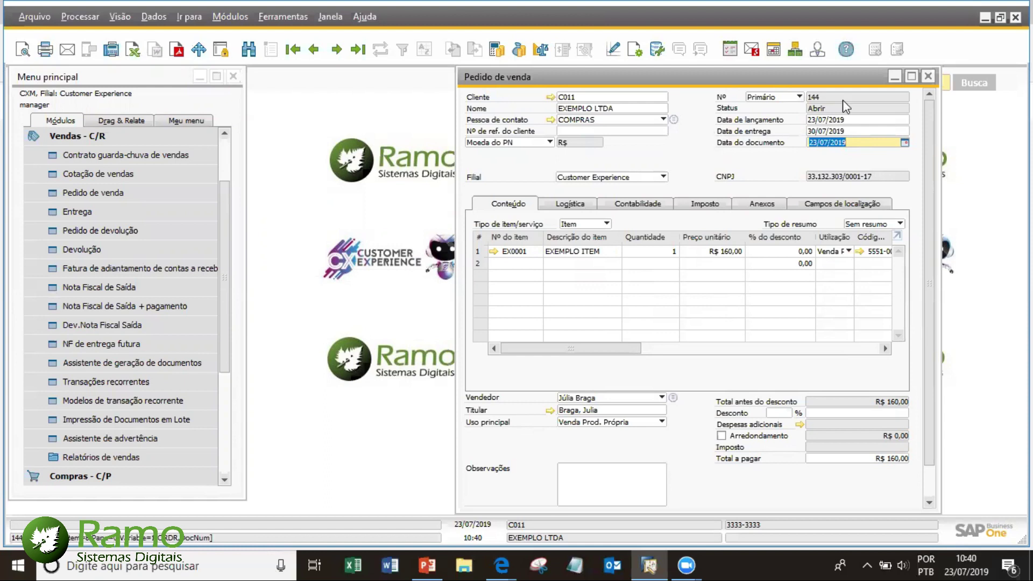
drag(819, 80, 799, 80)
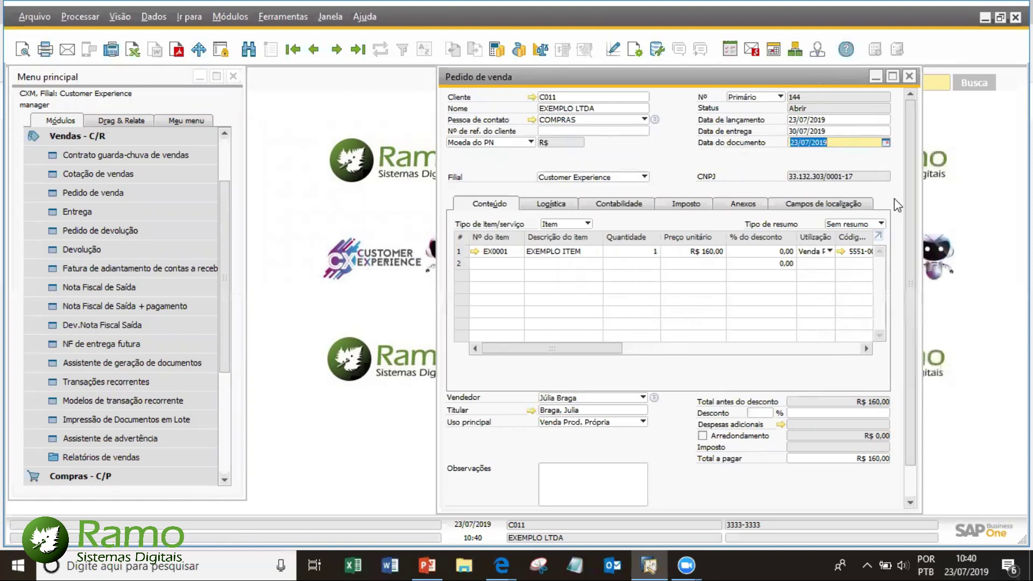
scroll(895, 198, down, 1)
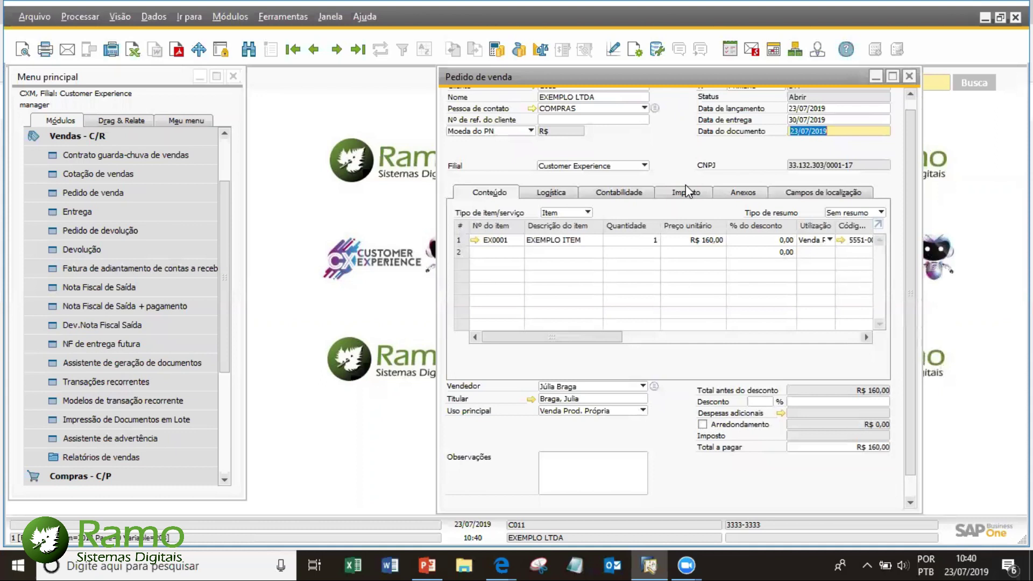
click(910, 76)
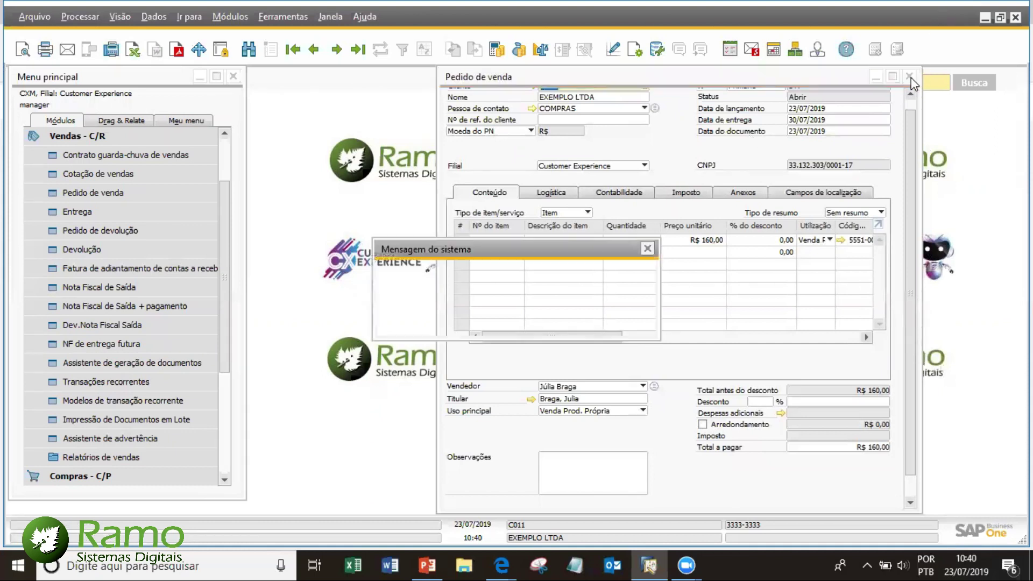
click(470, 325)
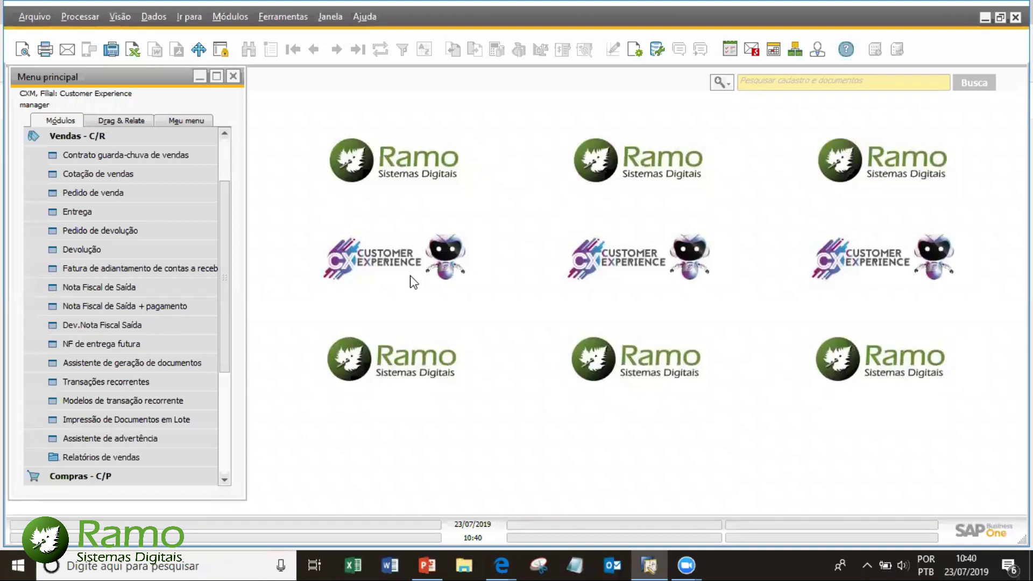
- Open a new Nota Fiscal de Saída for customer EXEMPLO LTDA
click(144, 137)
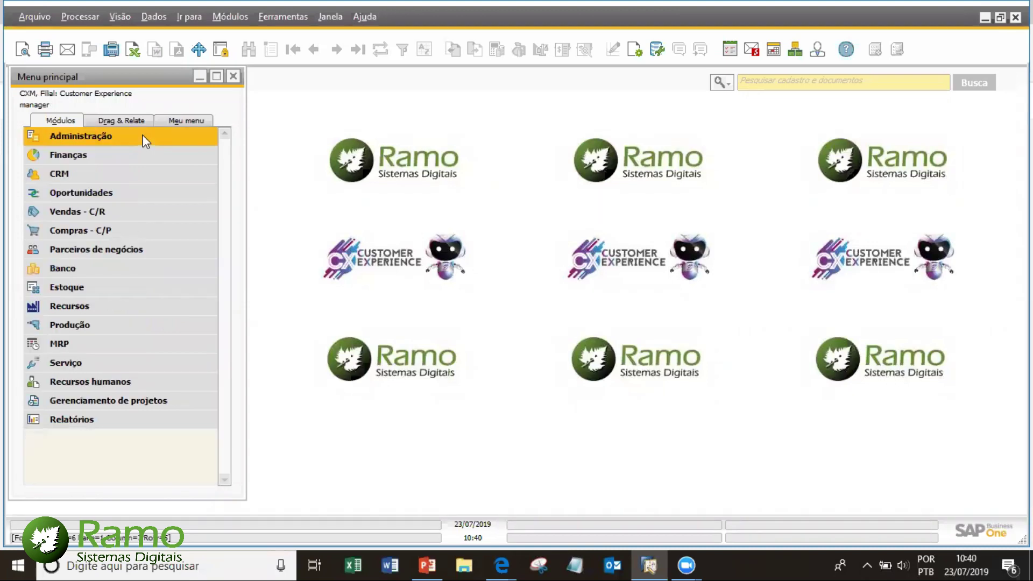
click(144, 212)
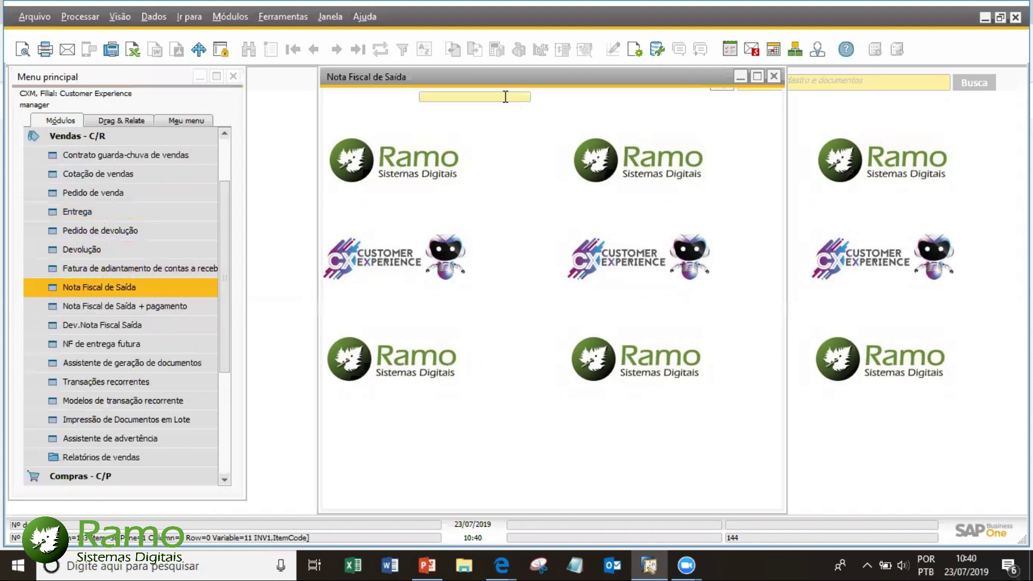
key(Tab)
text(EXE)
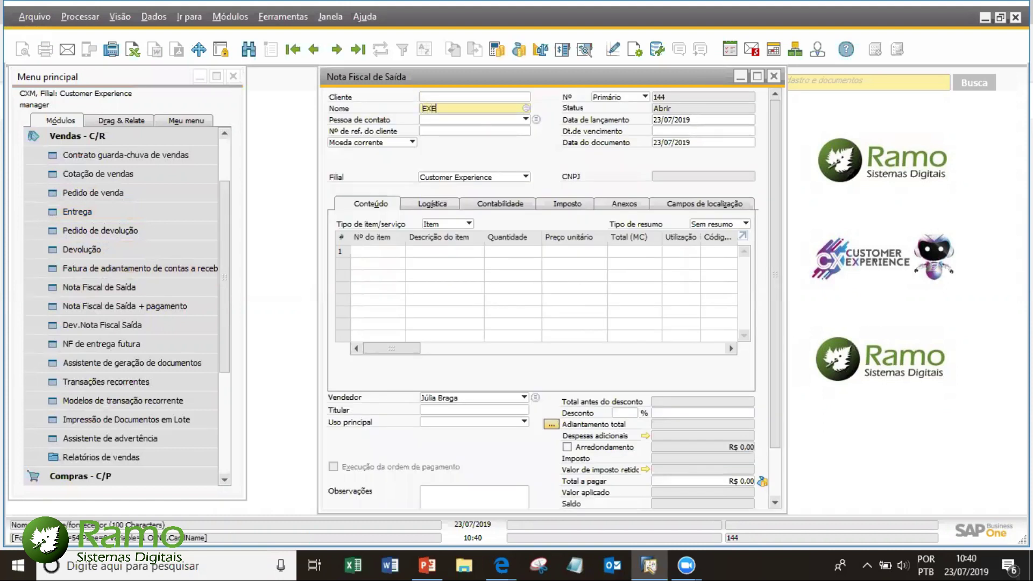
key(Tab)
click(444, 249)
- Add EXEMPLO ITEM at quantity 1 and maximize the invoice window
text(EXEMPLO ITEM)
key(Tab)
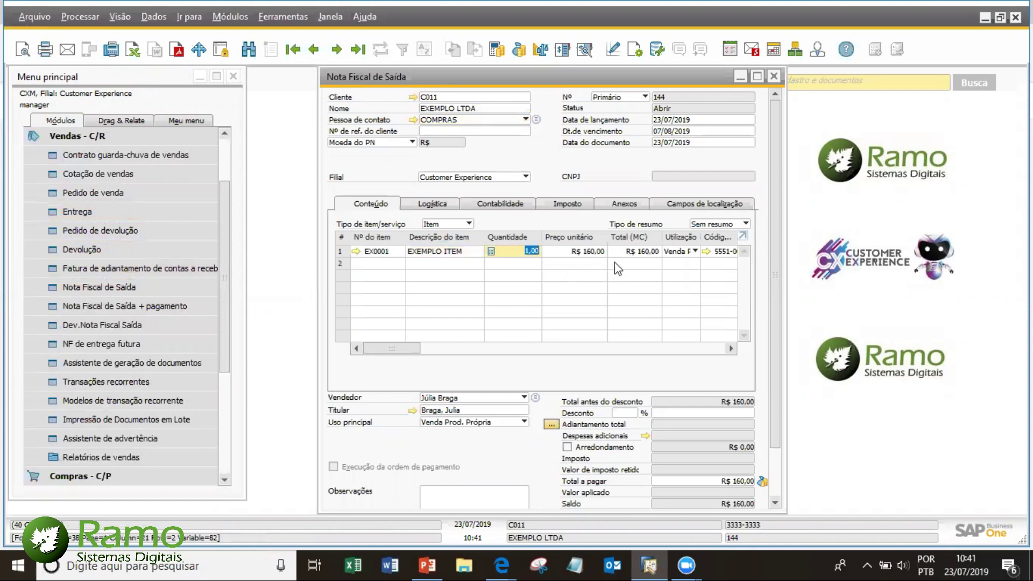
double_click(661, 78)
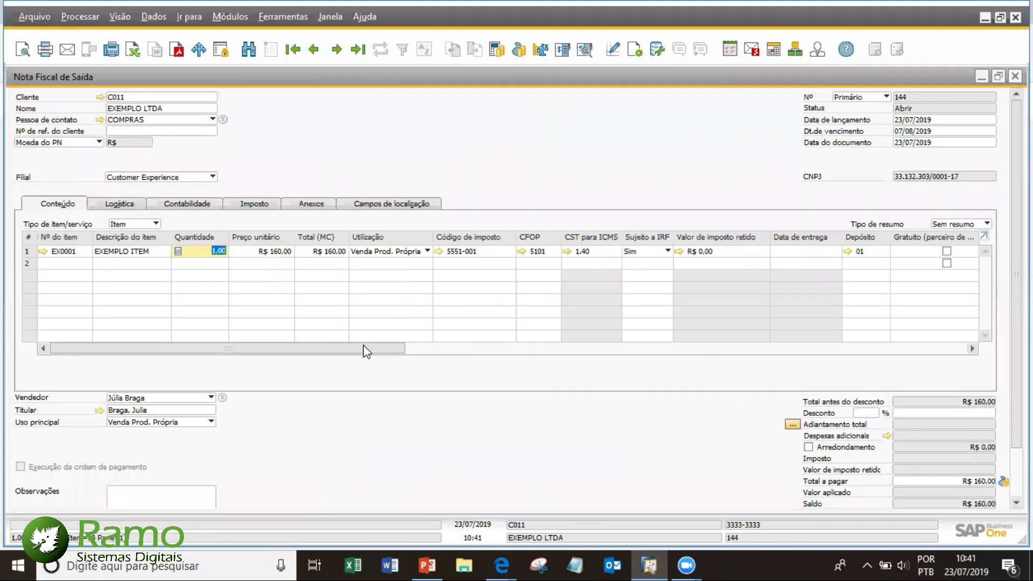
click(381, 349)
drag(381, 350, 398, 350)
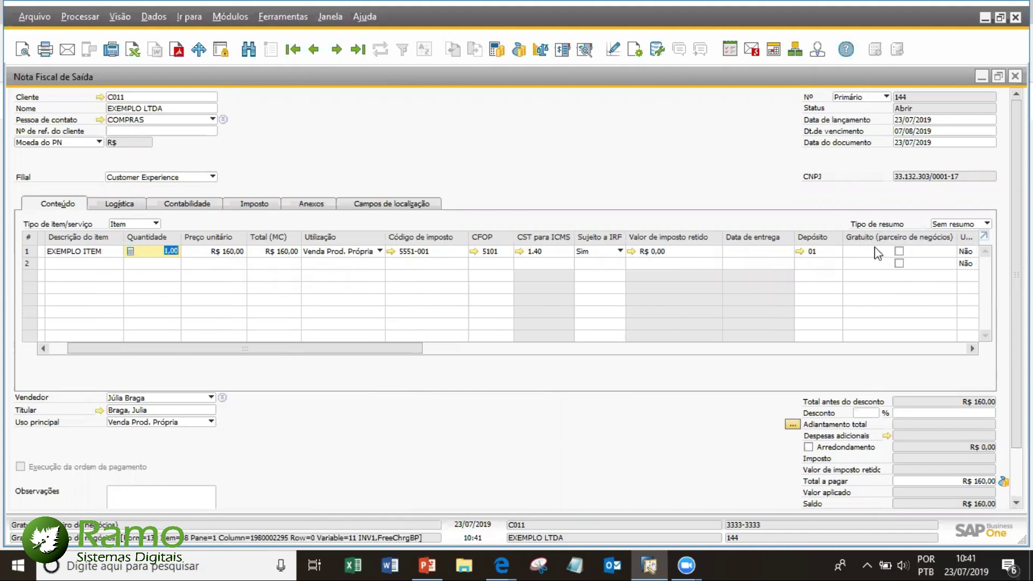
click(636, 47)
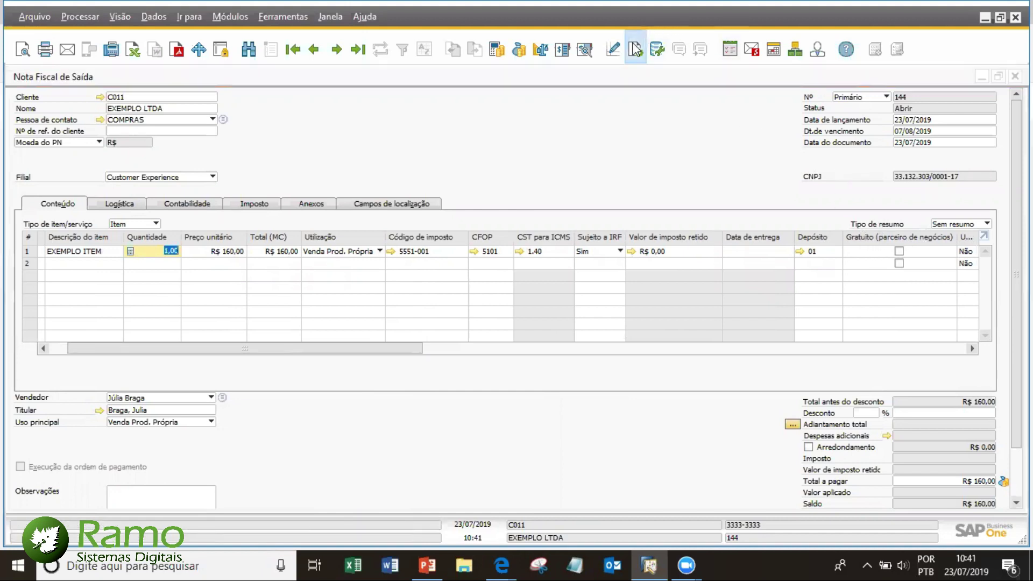
- Review the Table Format columns in Form Settings, then tick Gratuito on row 1
click(339, 224)
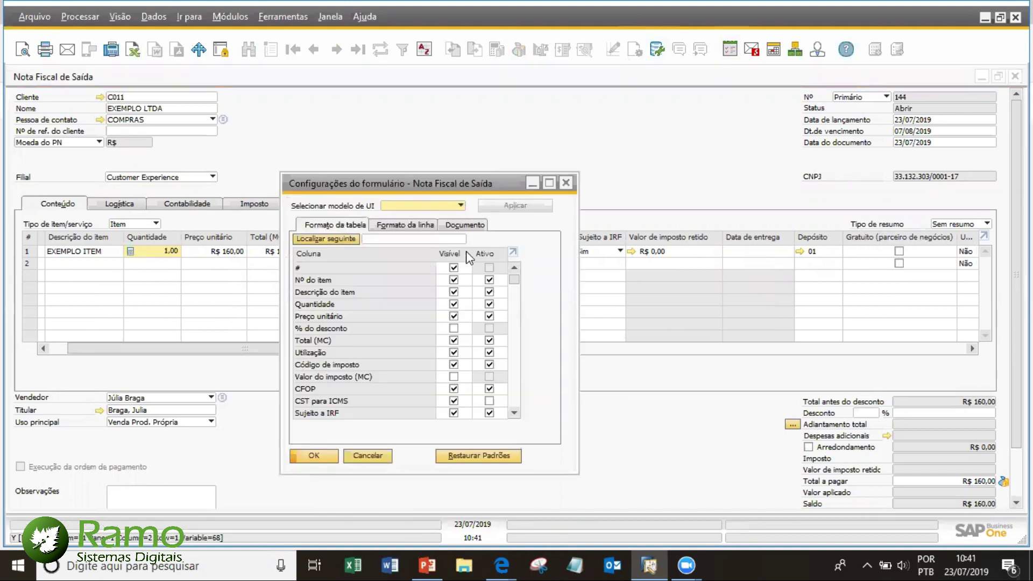
scroll(458, 329, down, 4)
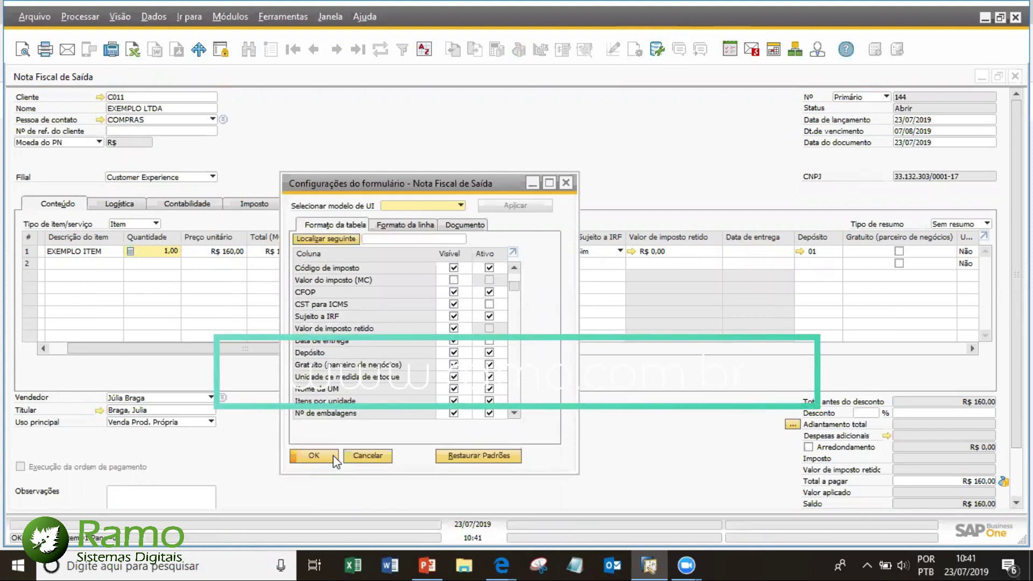
key(Return)
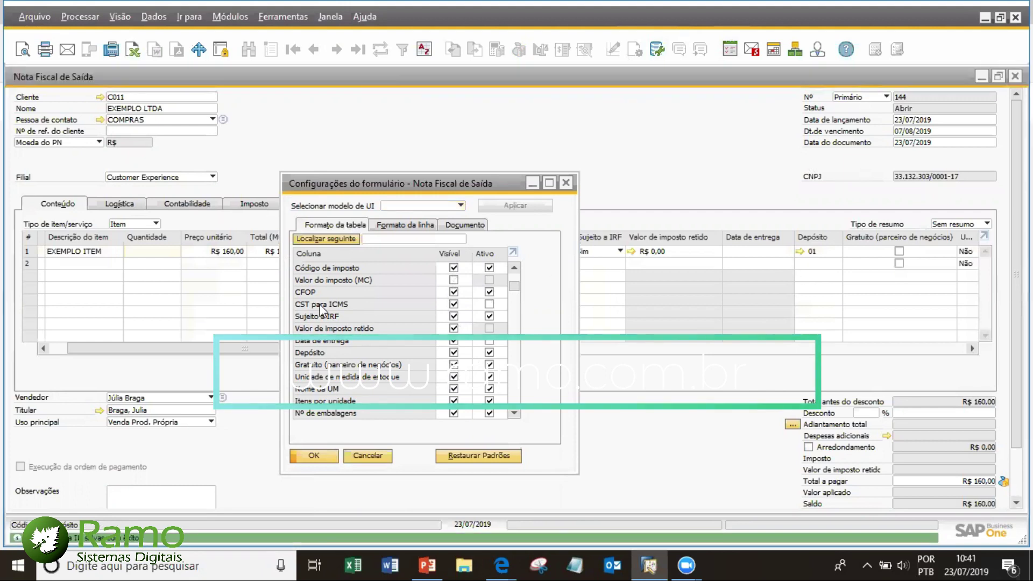
drag(362, 350, 368, 350)
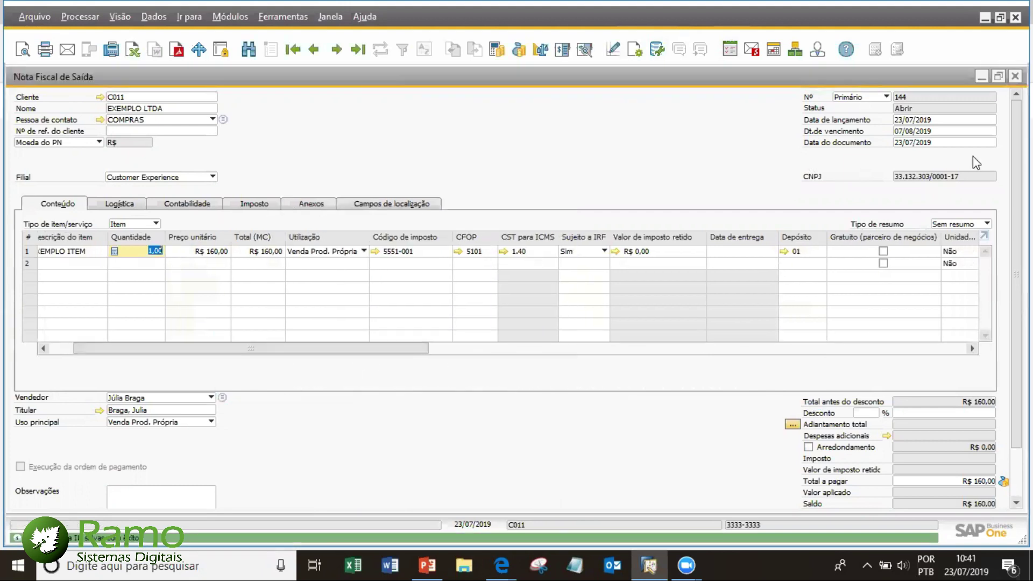
click(882, 251)
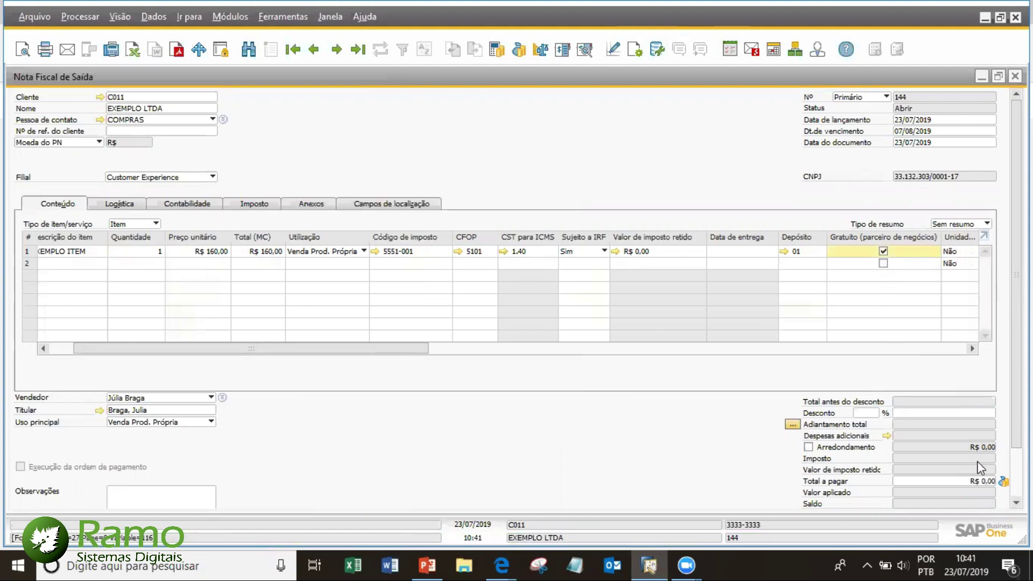
drag(220, 351, 115, 347)
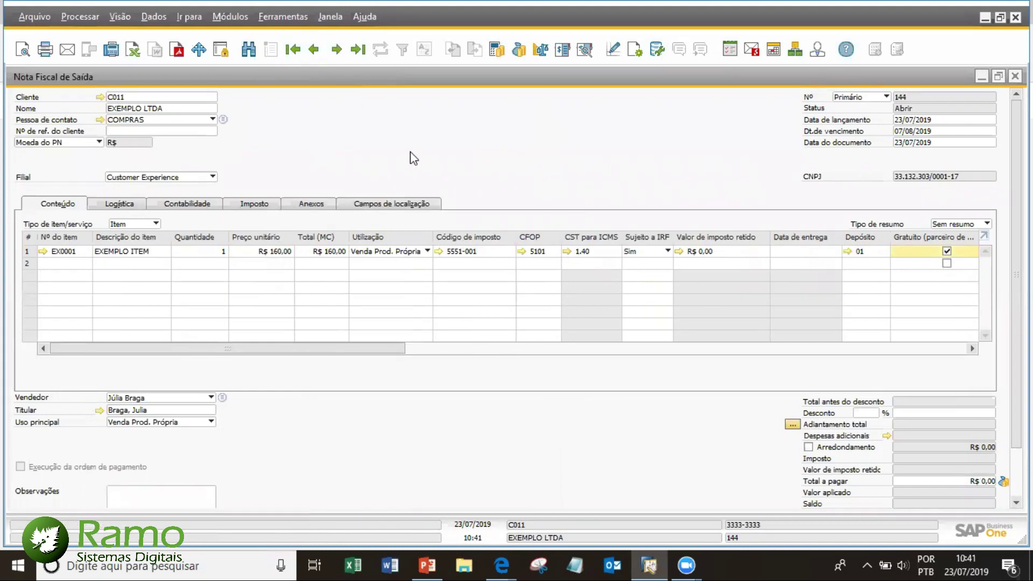
- Preview invoice 144's journal entry, showing R$ 160,00 debited to Gratuito
right_click(452, 141)
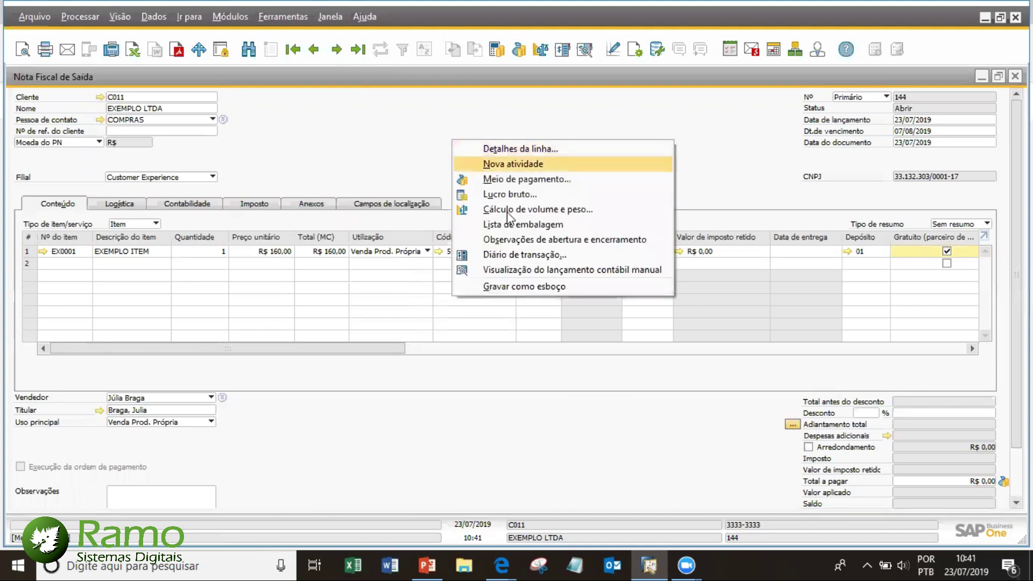
click(533, 271)
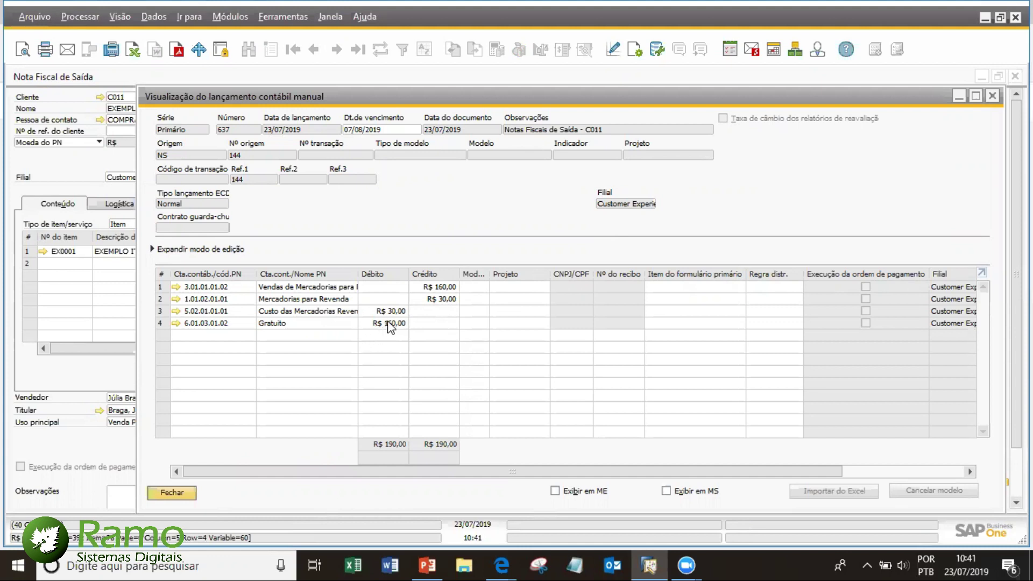
- Close the preview and open Determinação de conta contábil on the Estoque tab
click(180, 493)
click(235, 19)
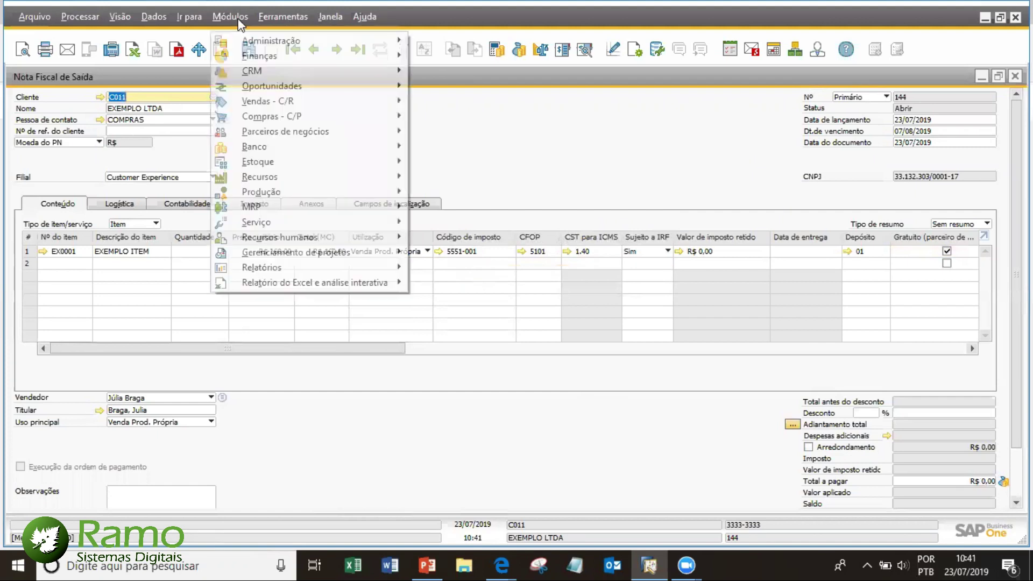
mouse_move(277, 44)
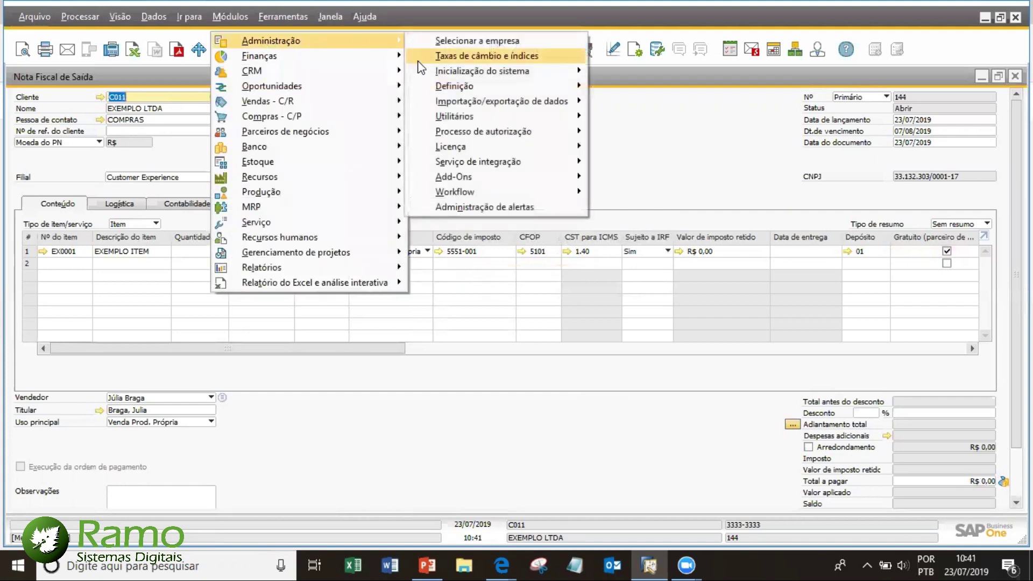
mouse_move(447, 86)
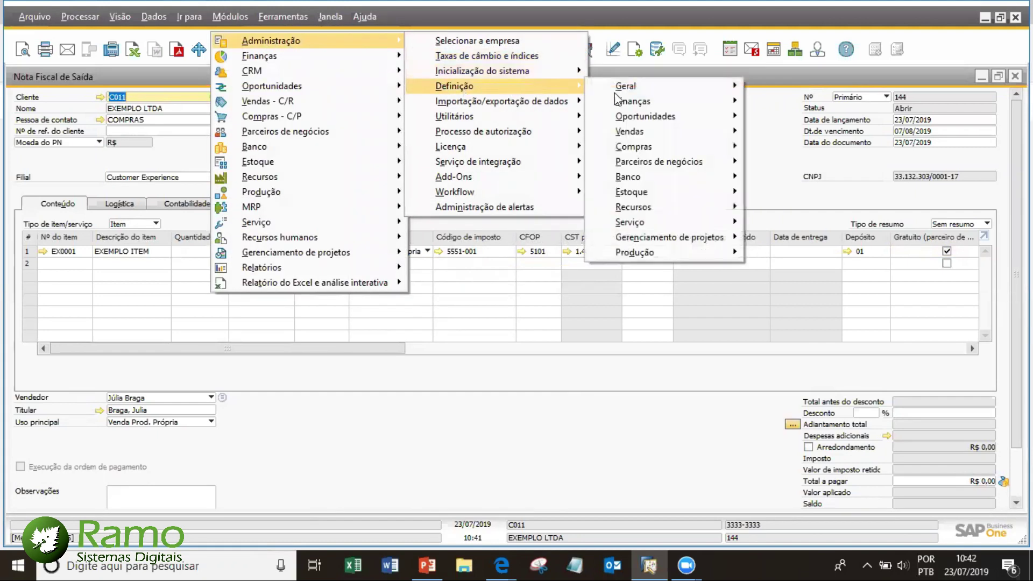
mouse_move(627, 105)
mouse_move(780, 115)
click(708, 116)
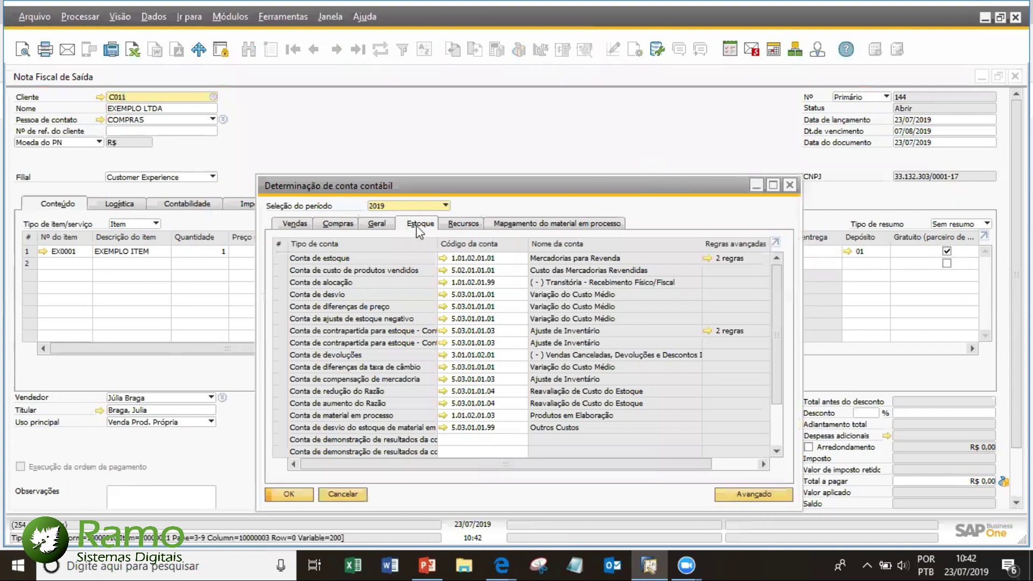
scroll(632, 340, down, 5)
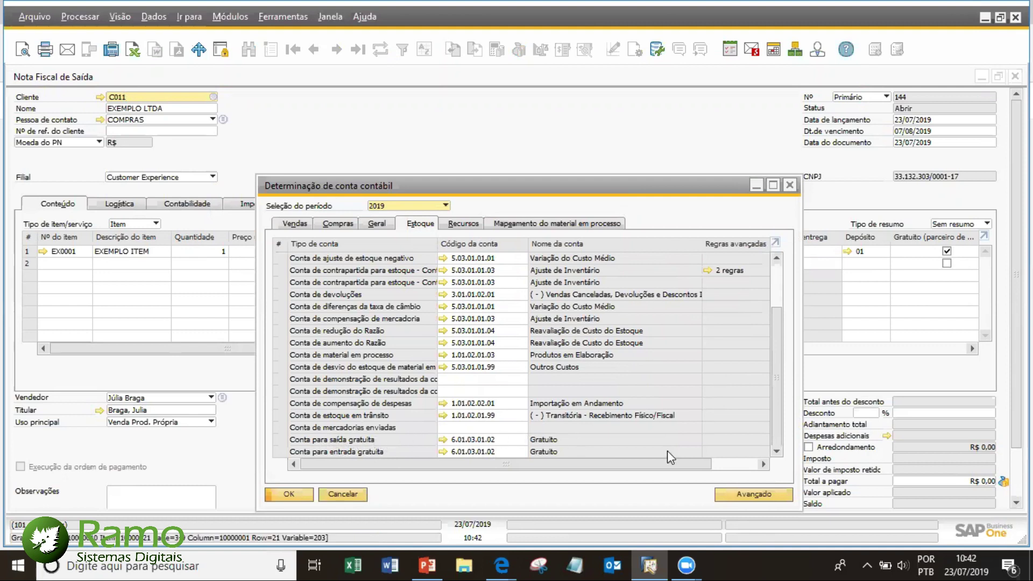
- Review the Avançado inventory account rules, then cancel both windows unchanged
click(756, 494)
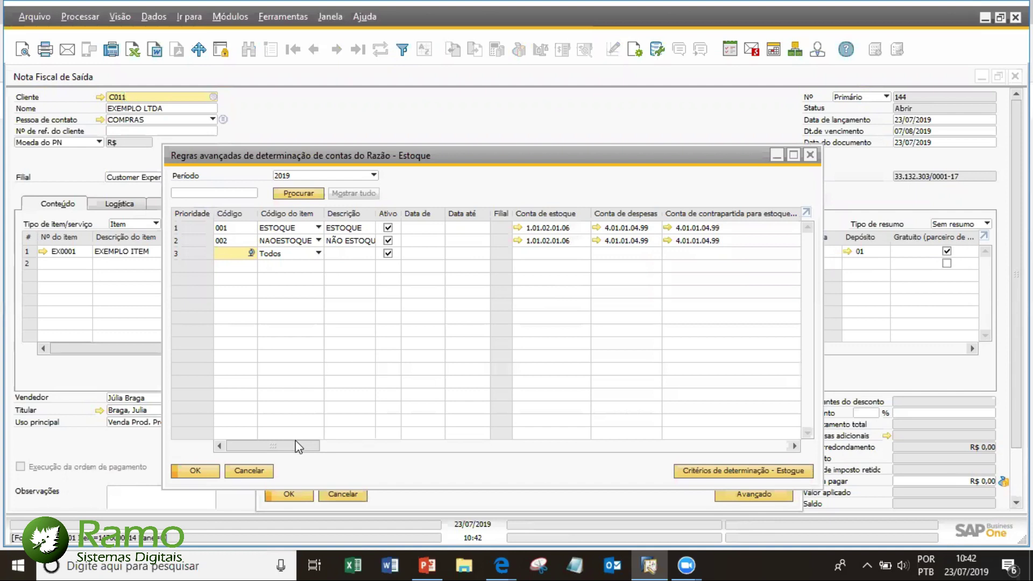
drag(308, 449, 787, 447)
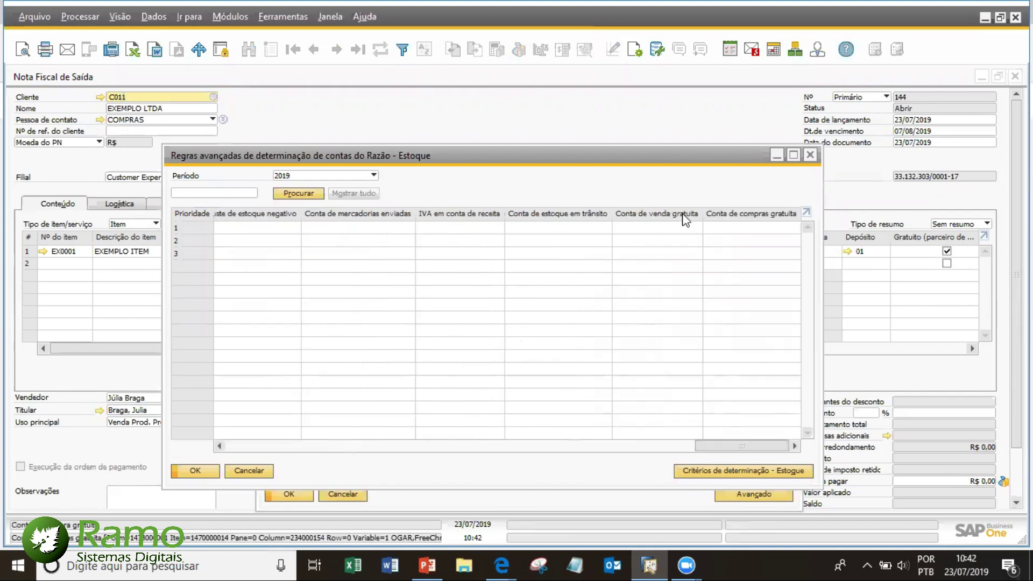
drag(721, 446, 706, 446)
click(249, 471)
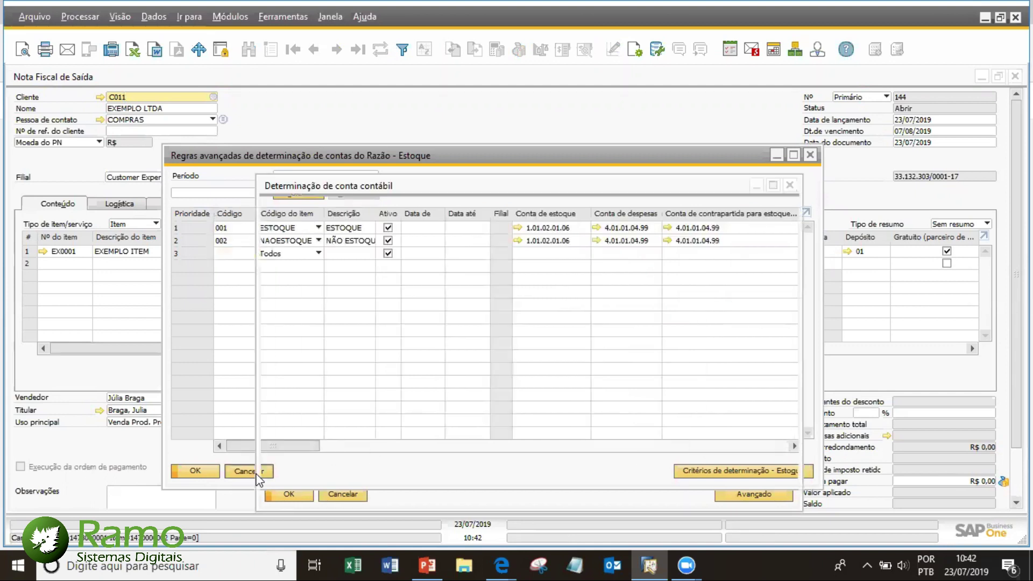
click(343, 494)
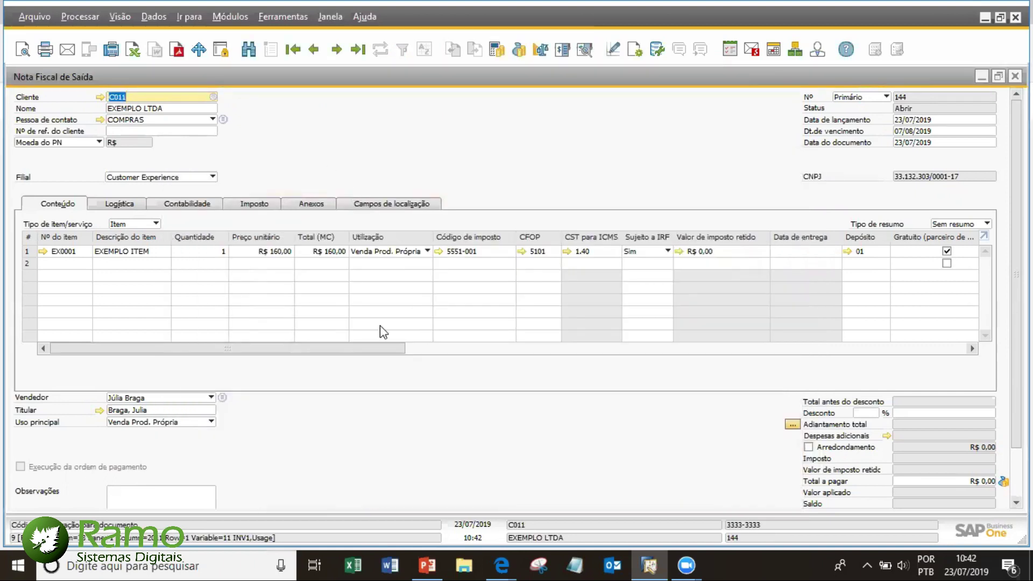
- Add free-item invoice 144, confirming with Sim
scroll(957, 412, down, 2)
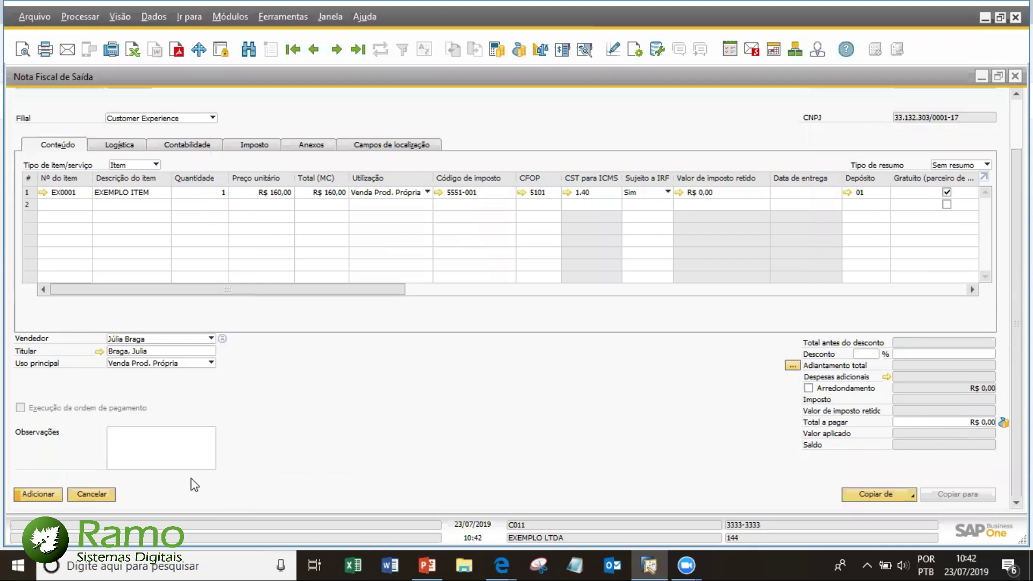
click(41, 497)
click(382, 300)
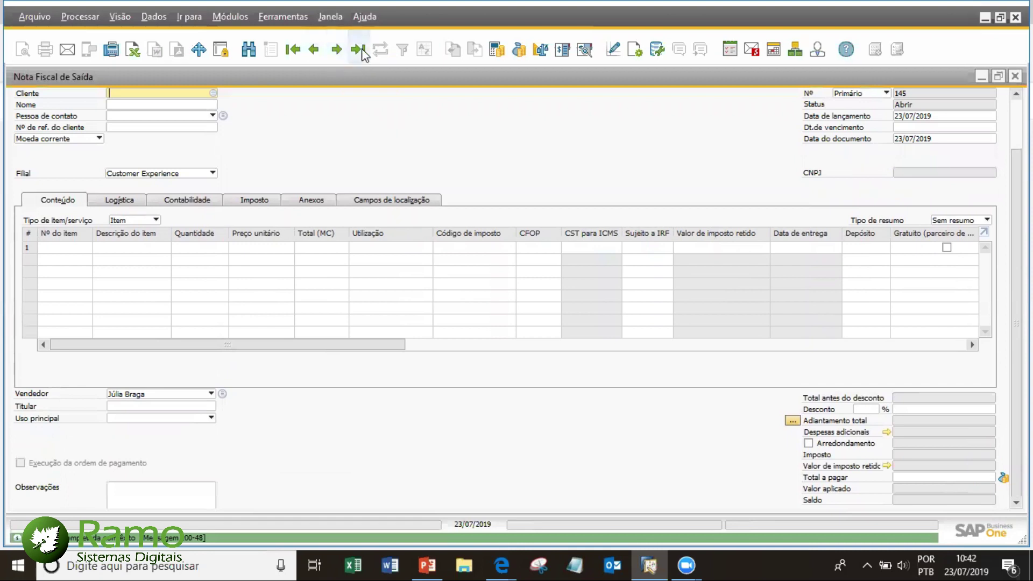
- Page back to outgoing invoice 143 and view its action list
click(314, 51)
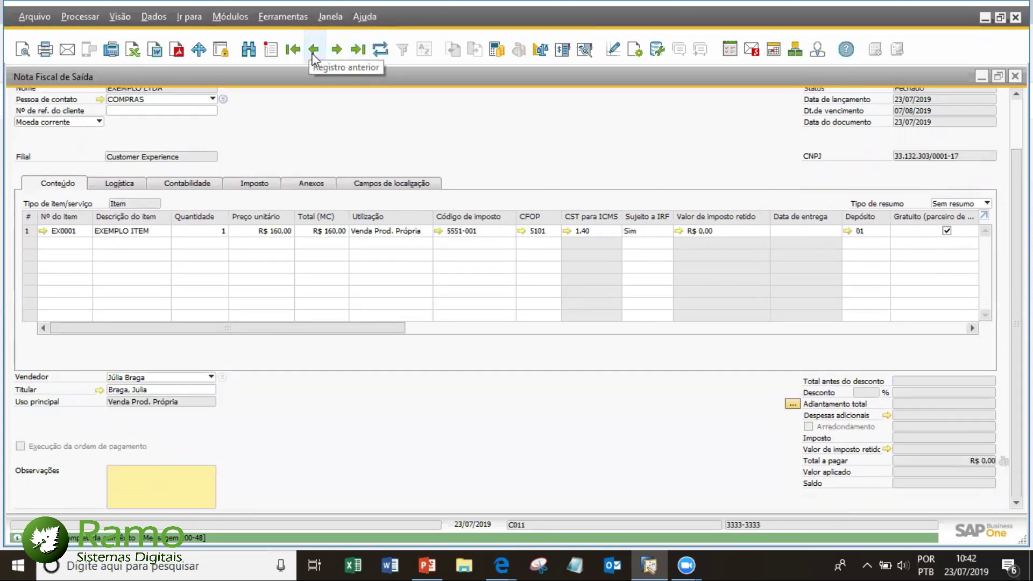
click(314, 51)
scroll(540, 153, up, 1)
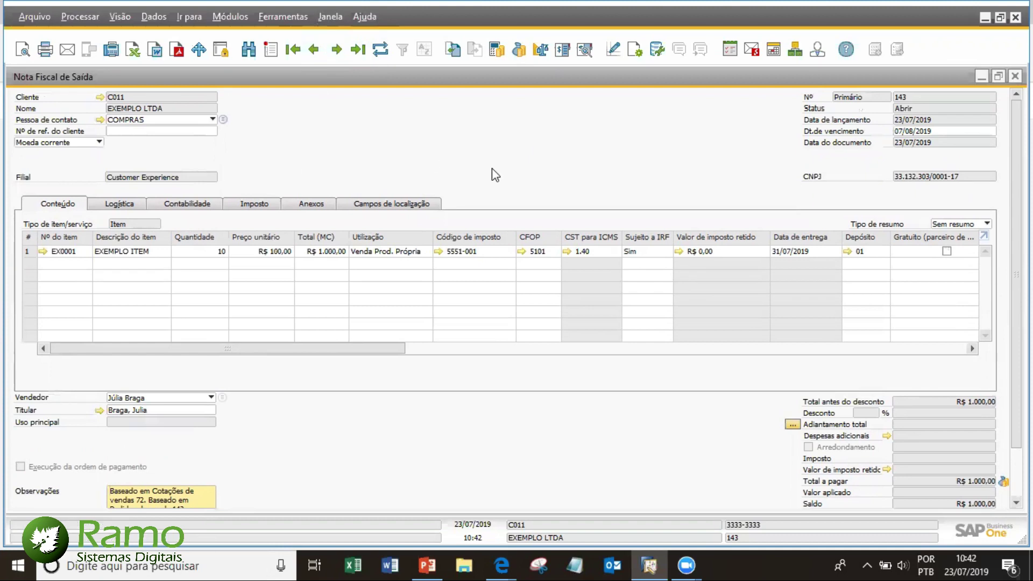
right_click(420, 110)
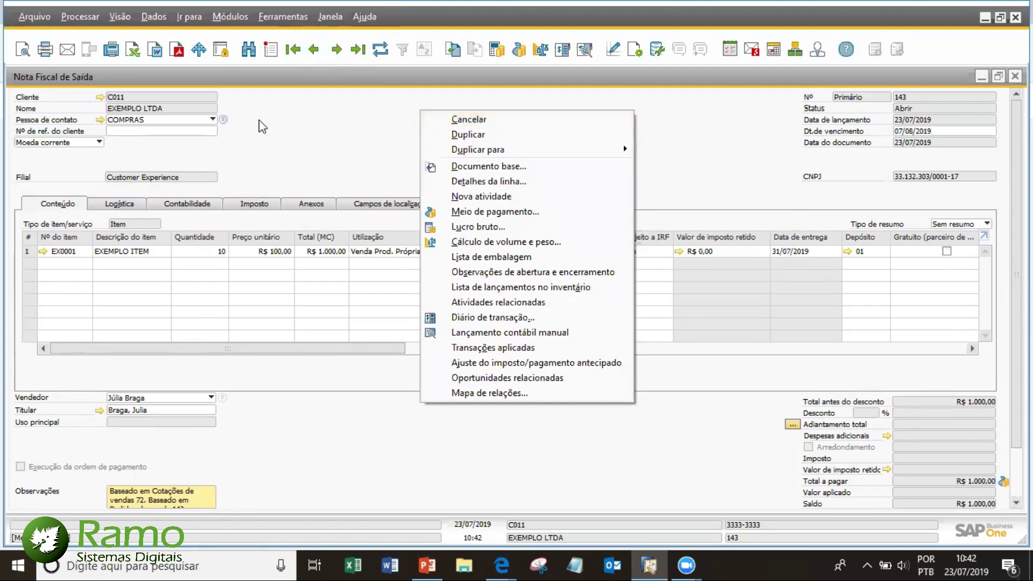
key(Escape)
click(43, 251)
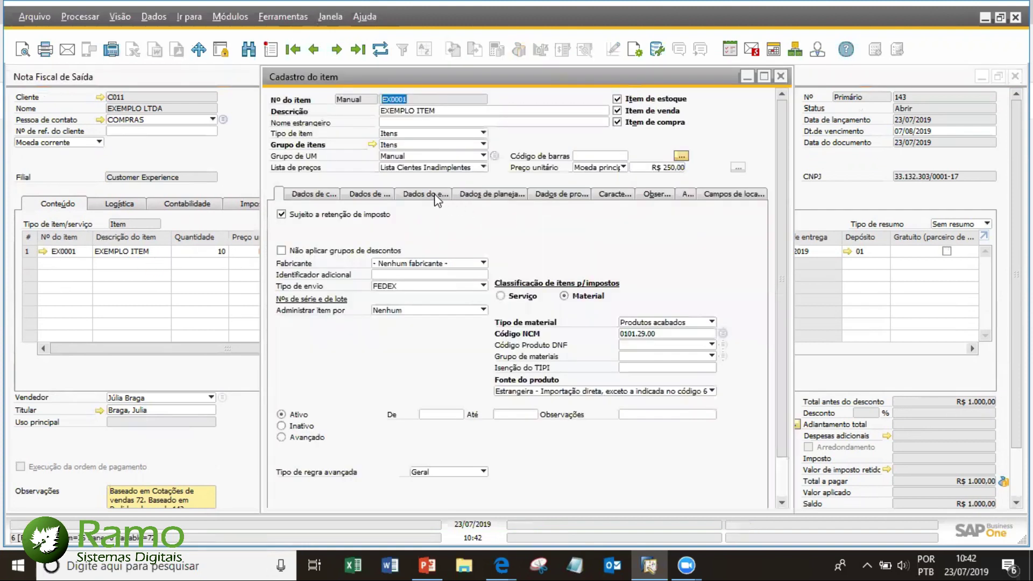
click(435, 195)
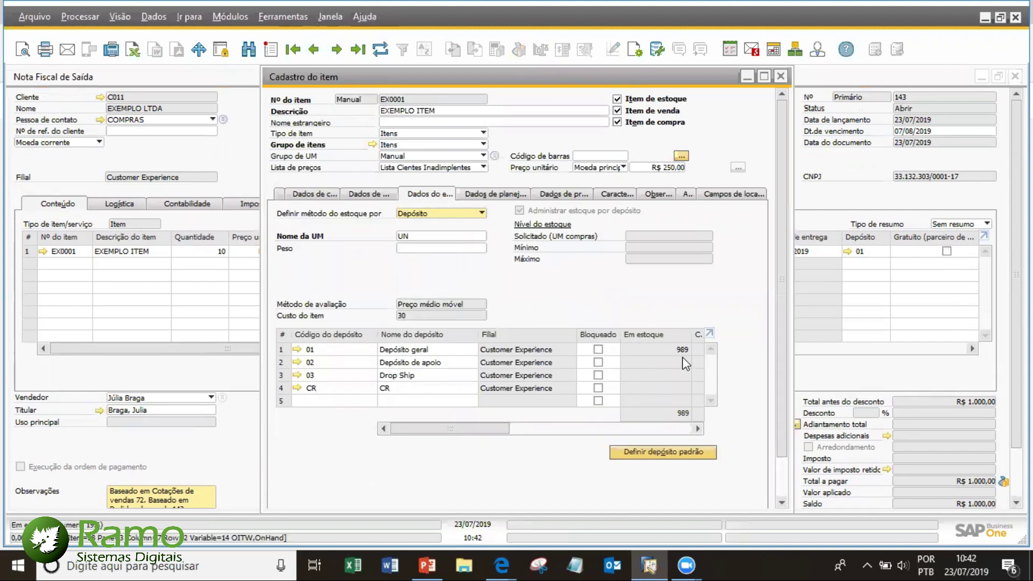
drag(492, 428, 528, 428)
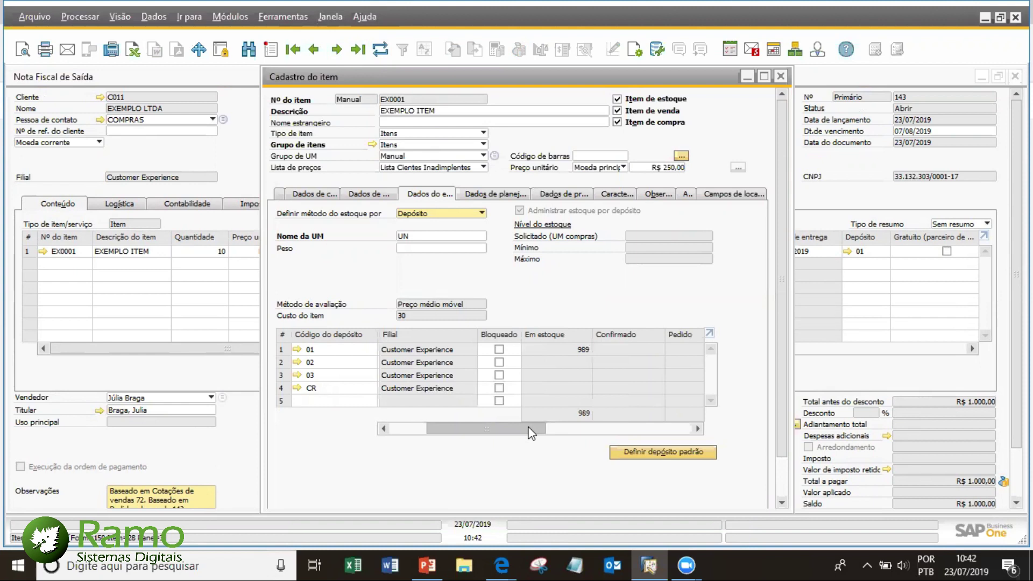
click(781, 76)
right_click(345, 133)
- Cancel invoice 143 by adding its cancellation document and confirming Sim
click(419, 159)
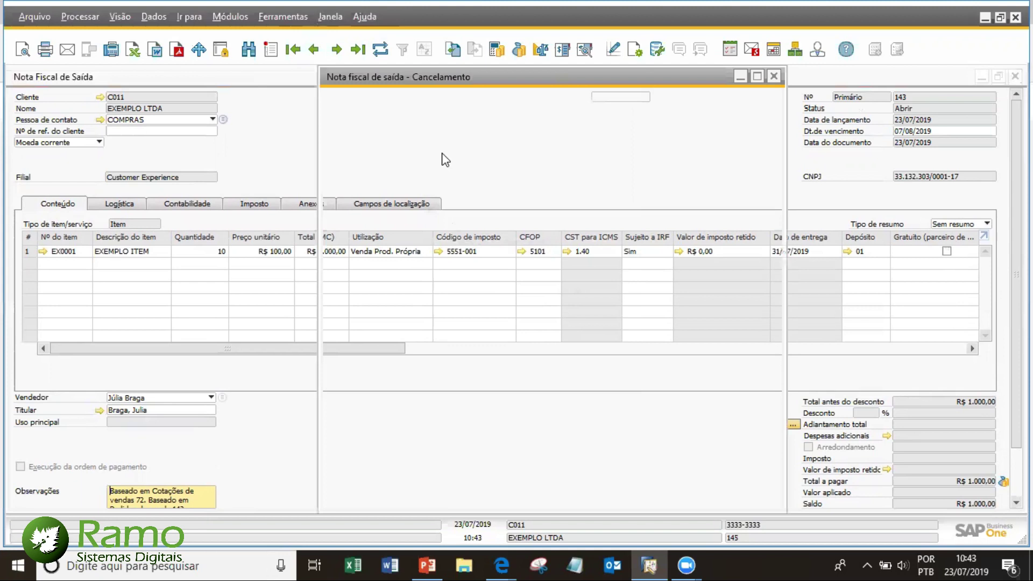
scroll(516, 342, down, 2)
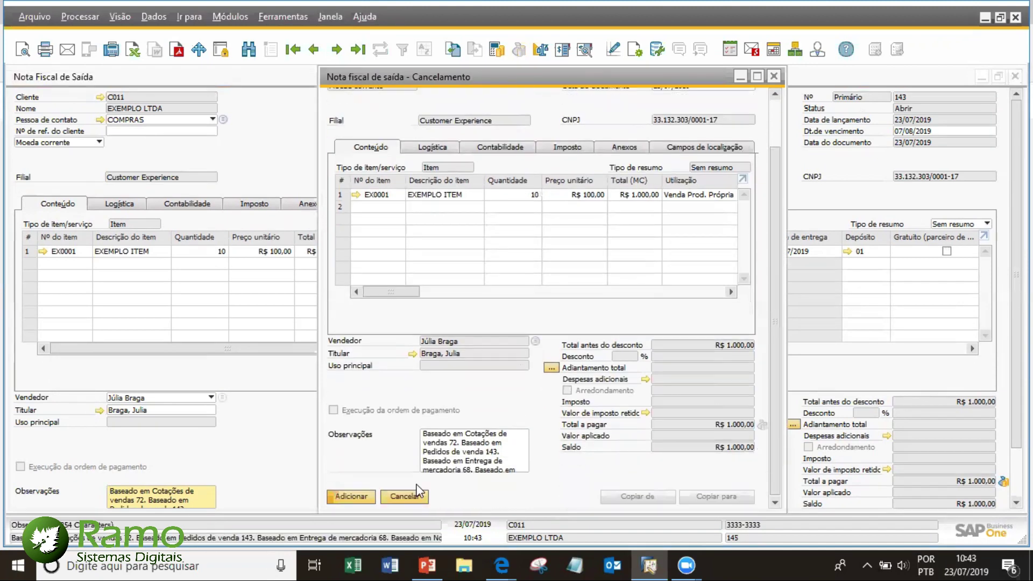
click(351, 496)
click(366, 300)
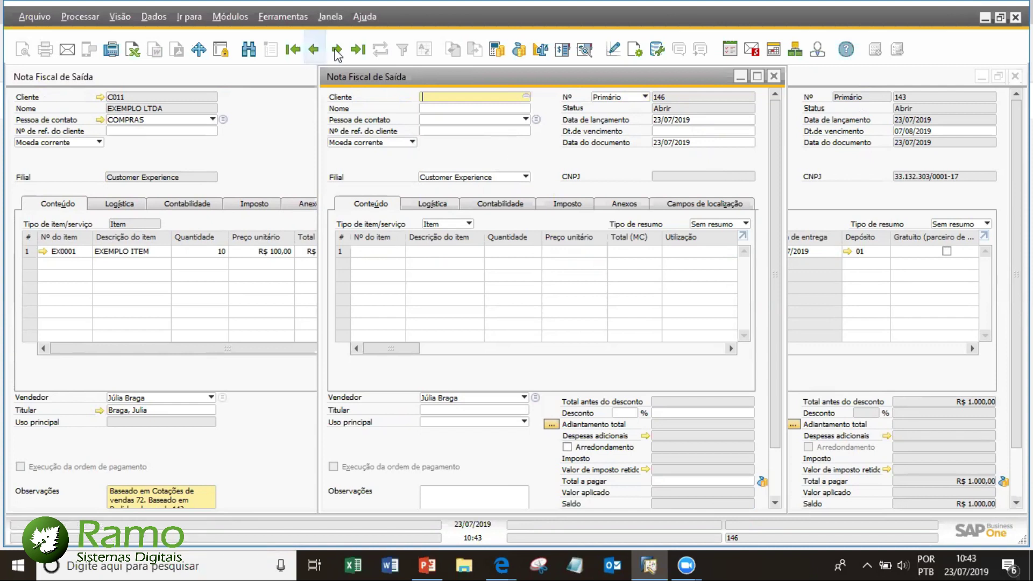
- Open cancellation 145 and check EX0001's stock per warehouse in its item record
click(362, 53)
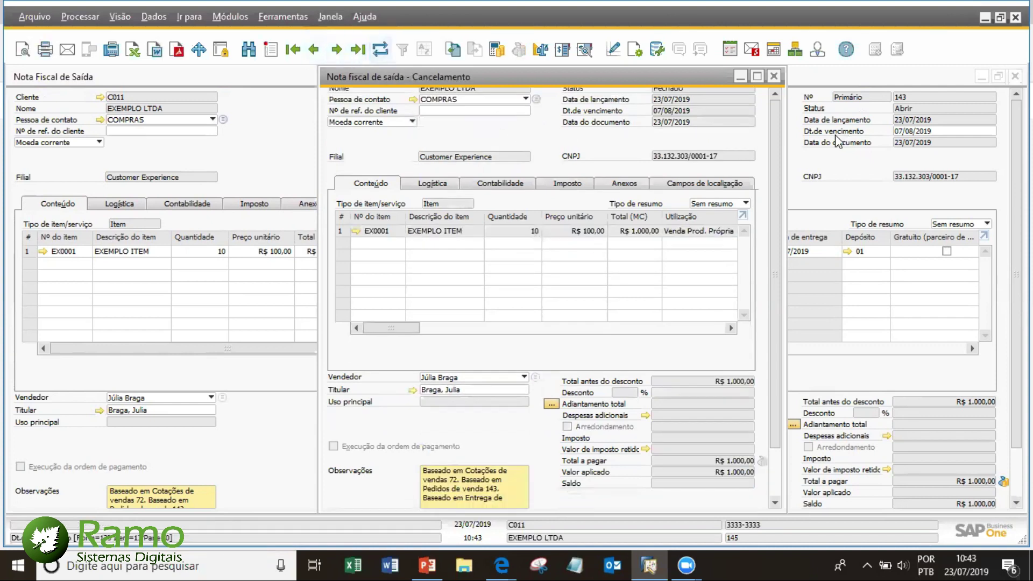
scroll(779, 140, up, 1)
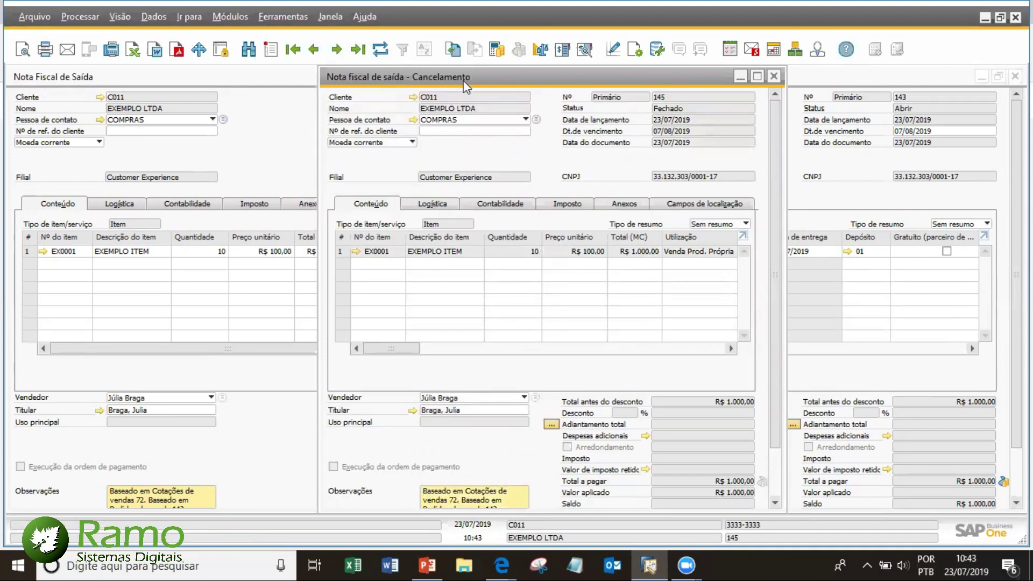
drag(482, 88, 619, 94)
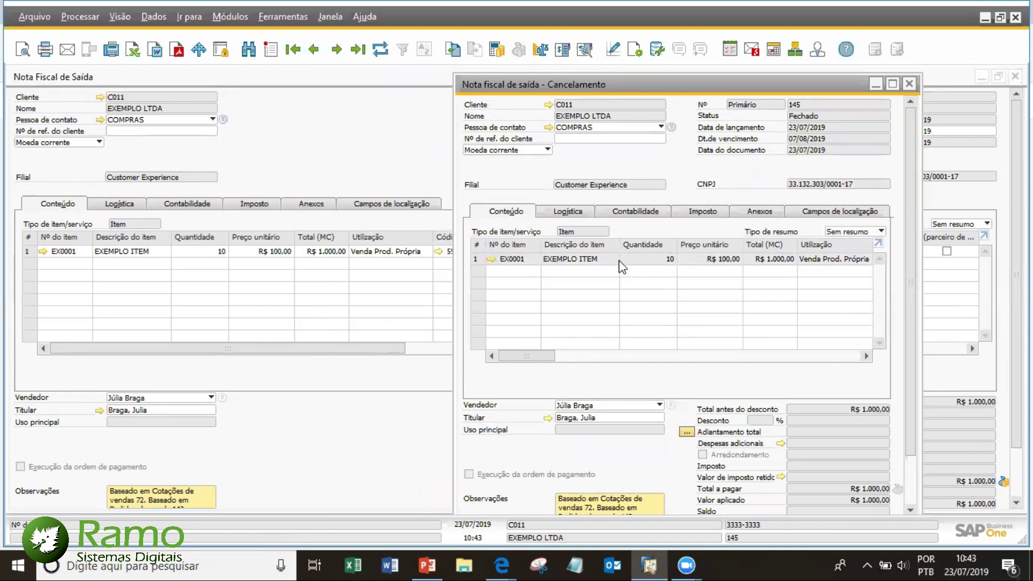
click(493, 258)
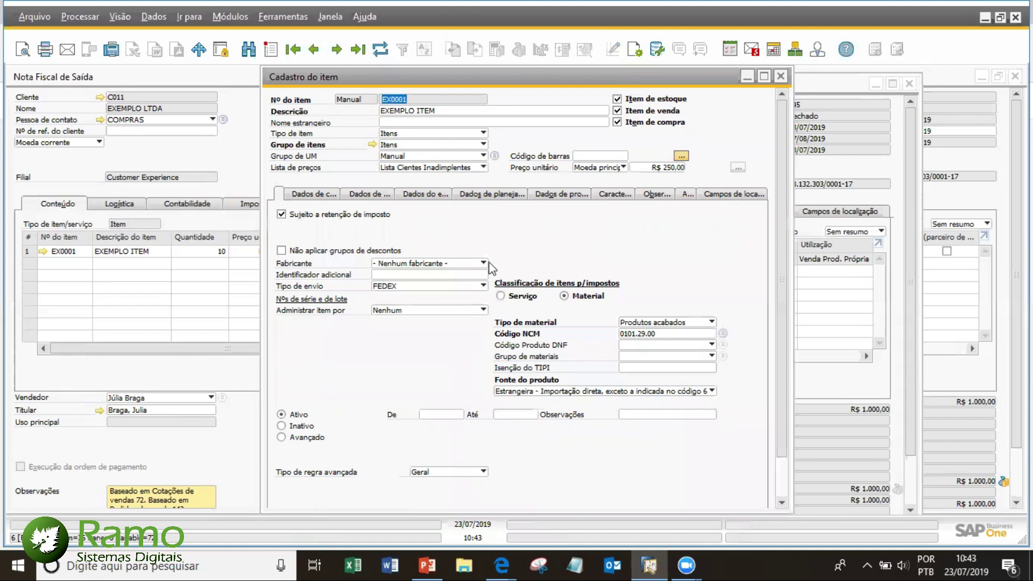
click(426, 194)
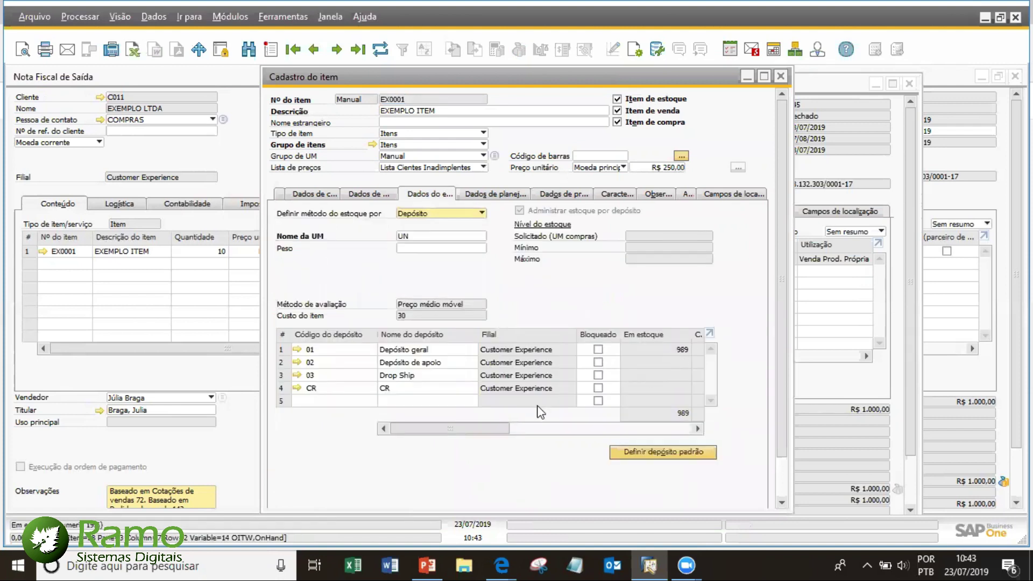
drag(451, 429, 543, 429)
click(780, 81)
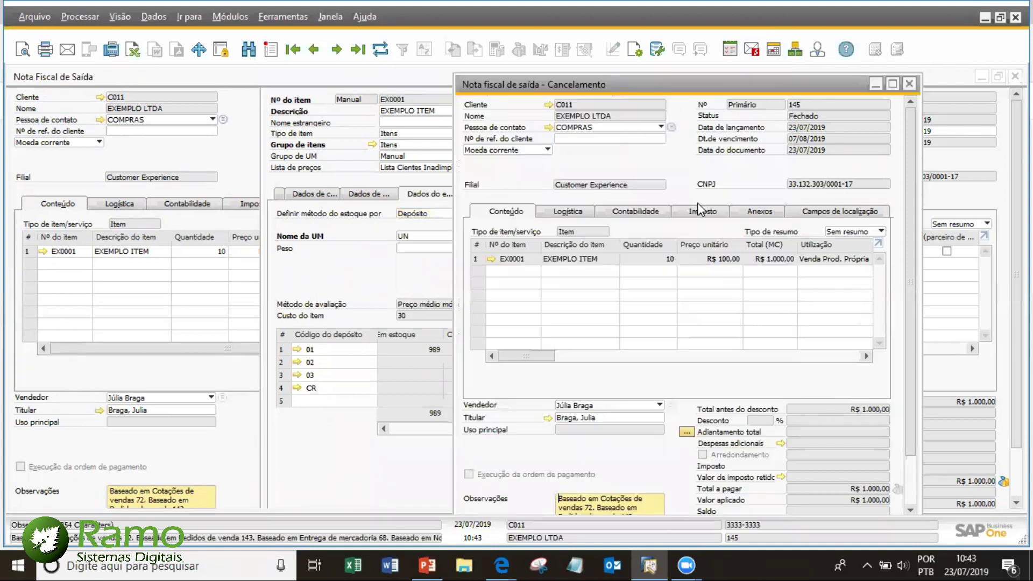
mouse_move(530, 356)
mouse_down()
mouse_move(667, 358)
mouse_move(538, 356)
mouse_up()
- Recheck EX0001's warehouse stock, then close cancellation 145 to return to invoice 143
scroll(915, 429, down, 1)
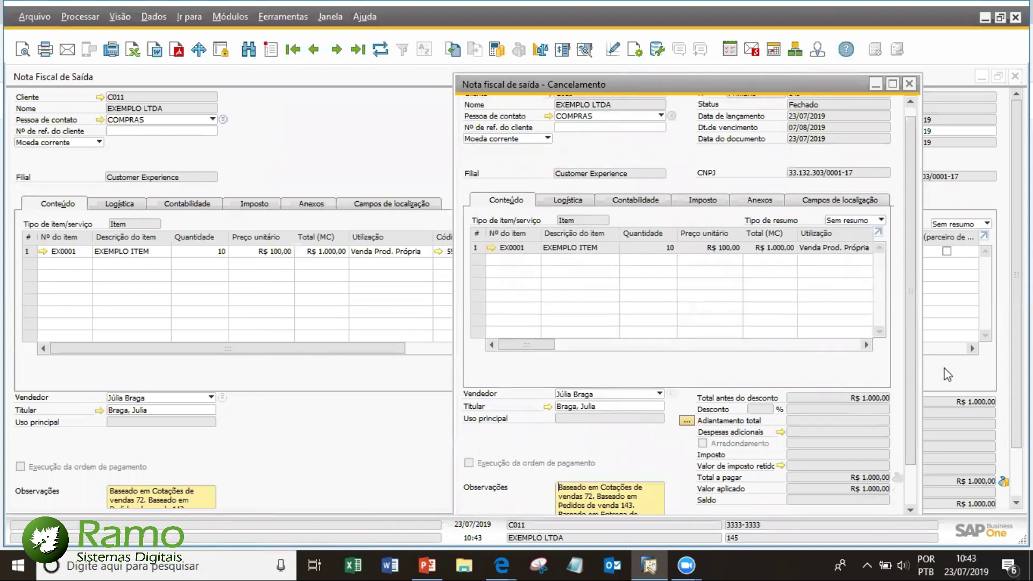
scroll(910, 444, down, 5)
scroll(910, 430, up, 5)
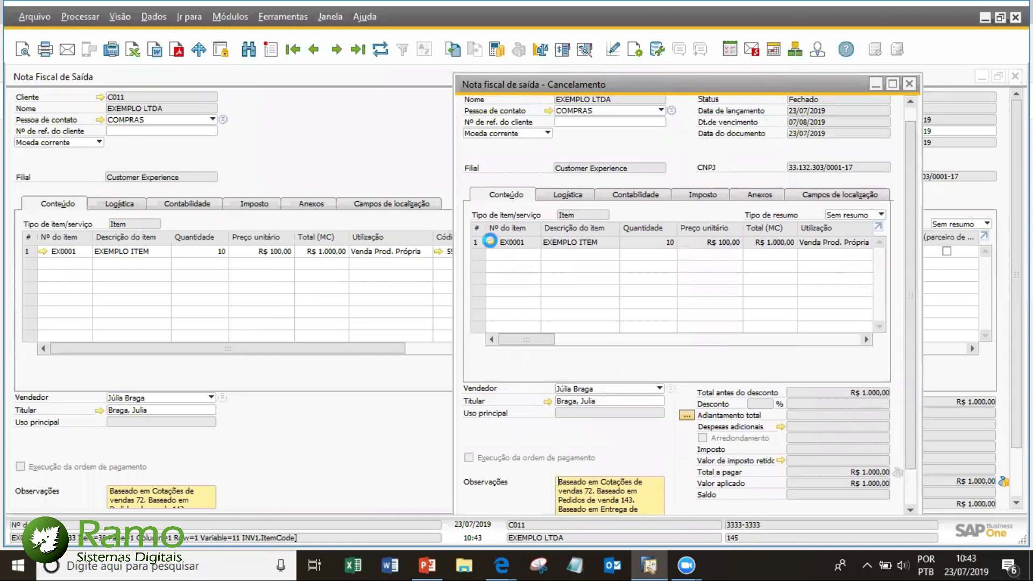
click(490, 238)
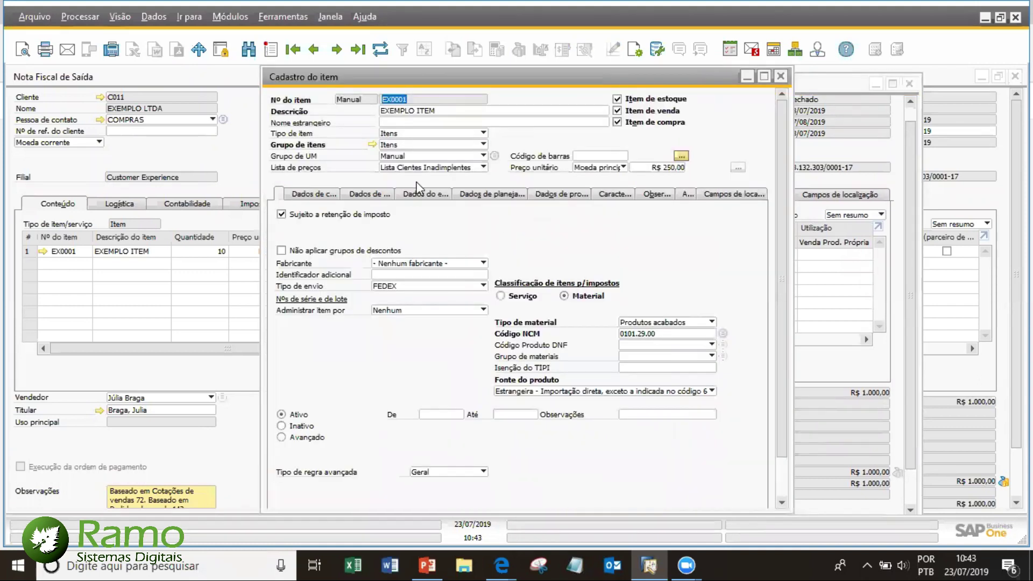
click(428, 194)
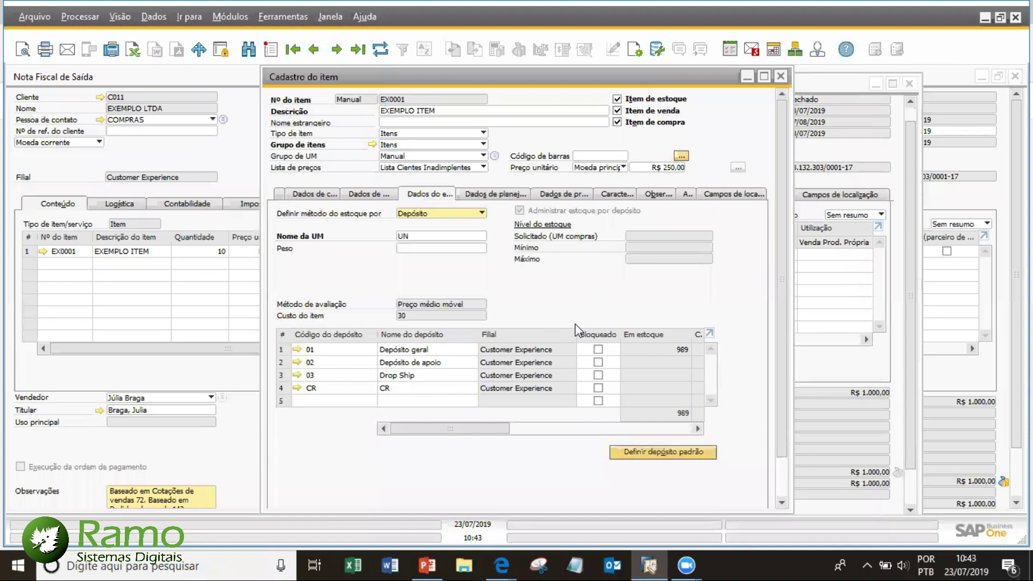
click(782, 77)
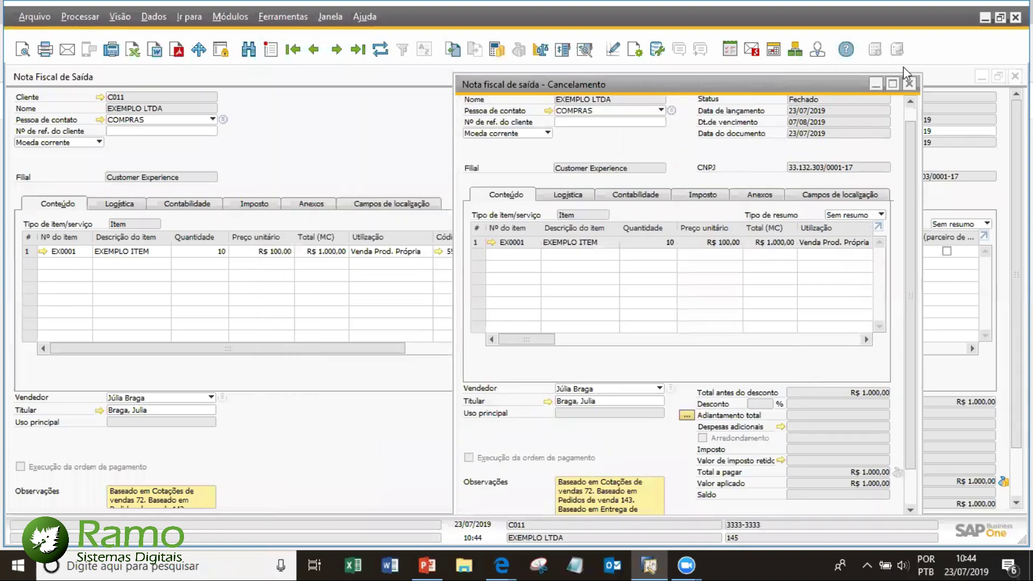
click(910, 83)
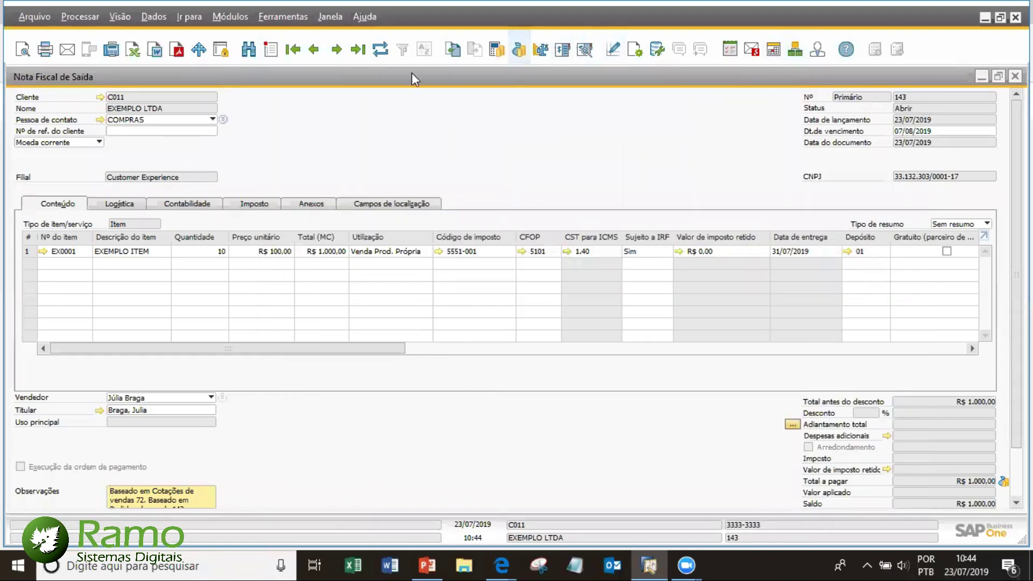
scroll(469, 124, down, 1)
scroll(531, 119, up, 1)
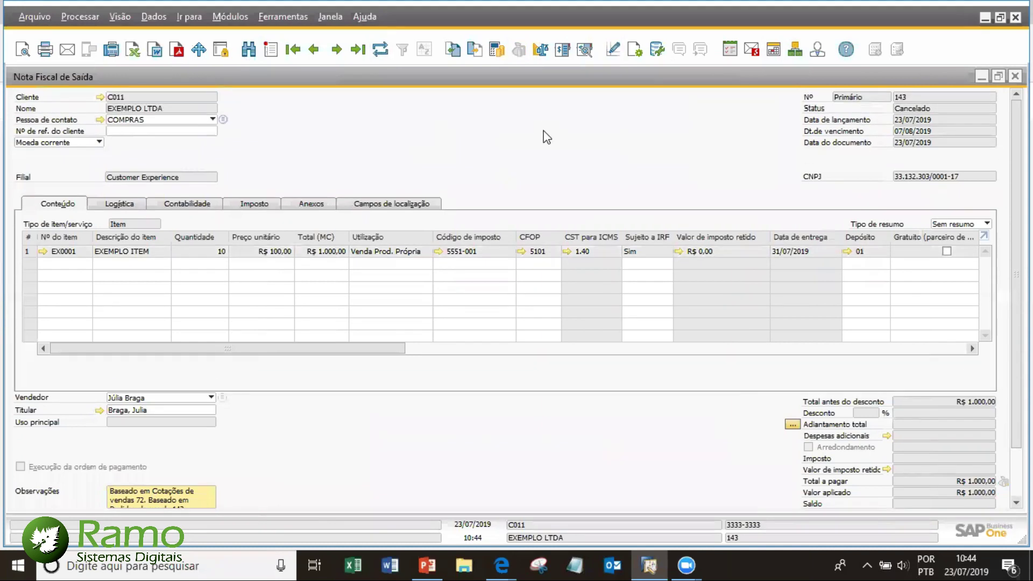
- Open delivery 68 and check EX0001's stock per warehouse
click(313, 48)
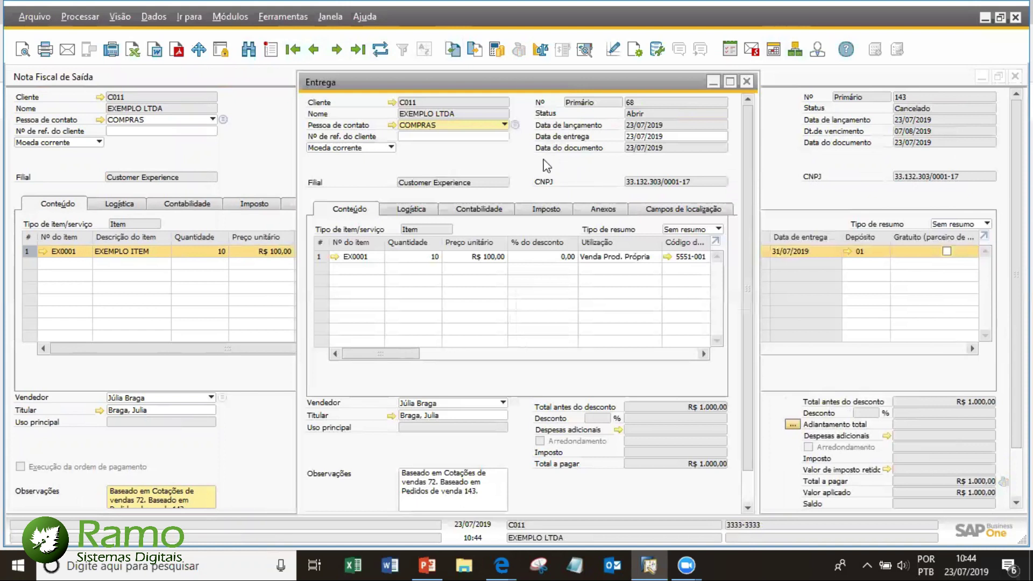
click(337, 257)
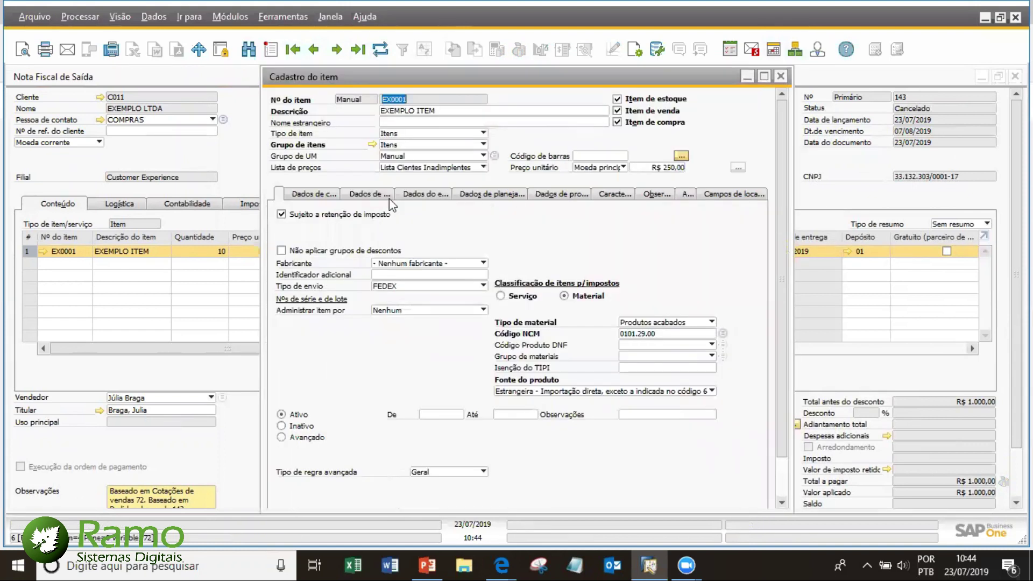
click(413, 196)
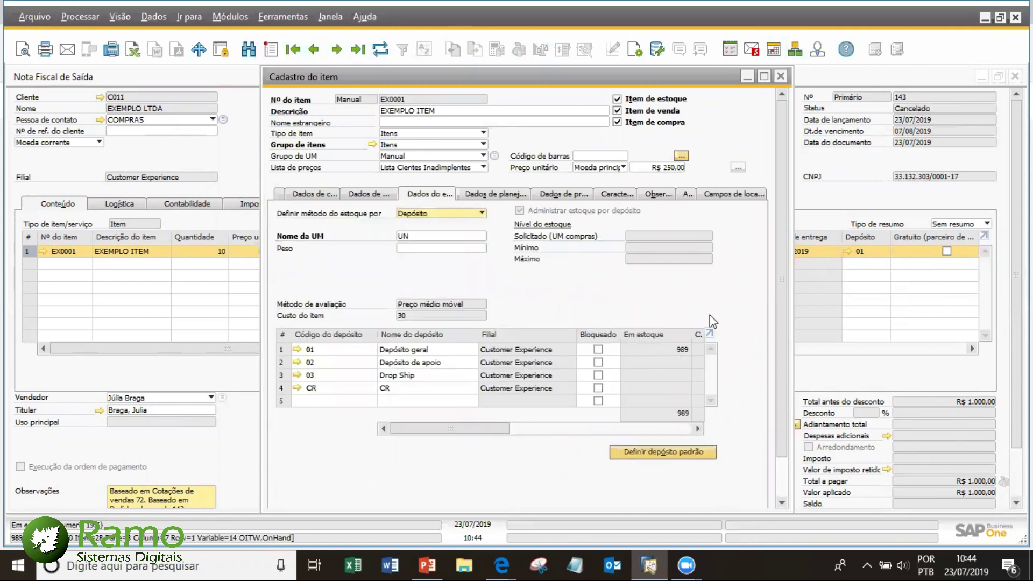
click(781, 77)
- Cancel delivery 68 by adding its cancellation document and confirming Sim
right_click(484, 167)
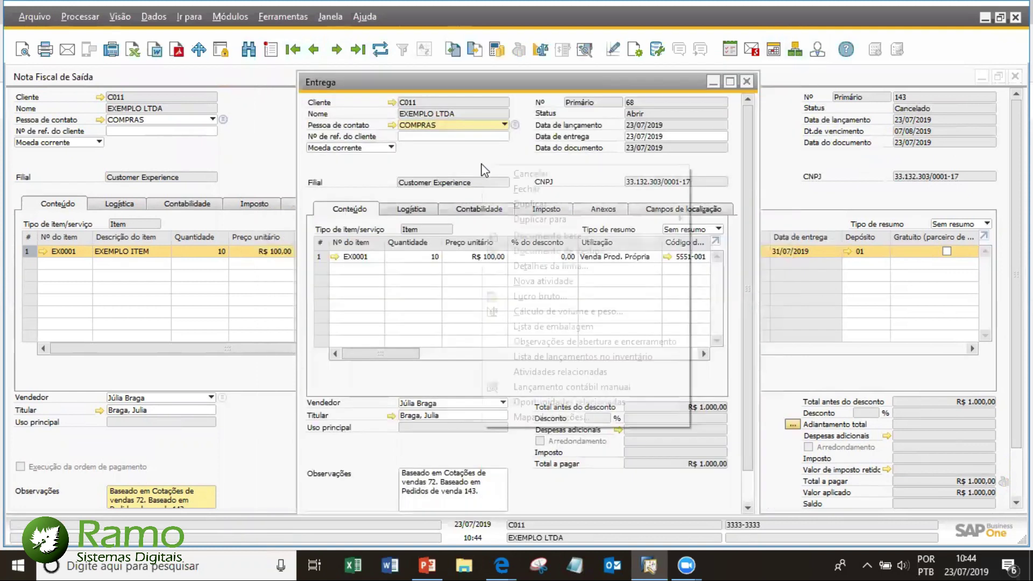
click(512, 174)
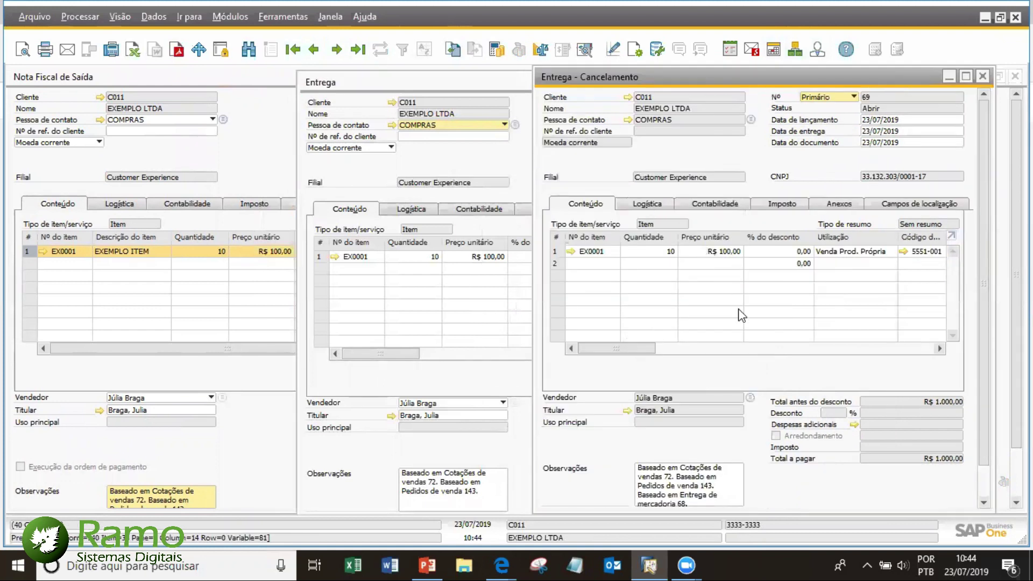
scroll(986, 421, down, 1)
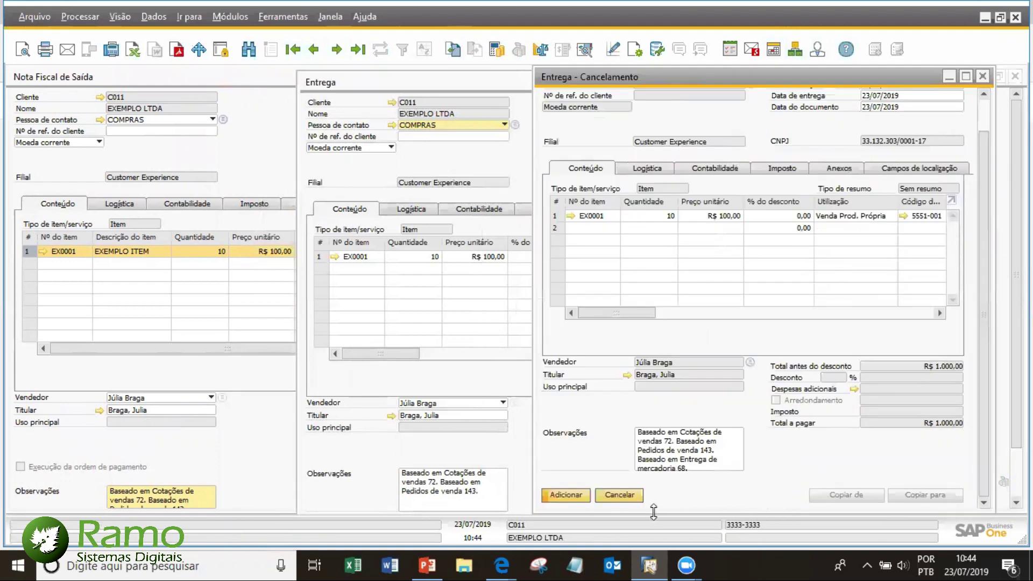
click(565, 495)
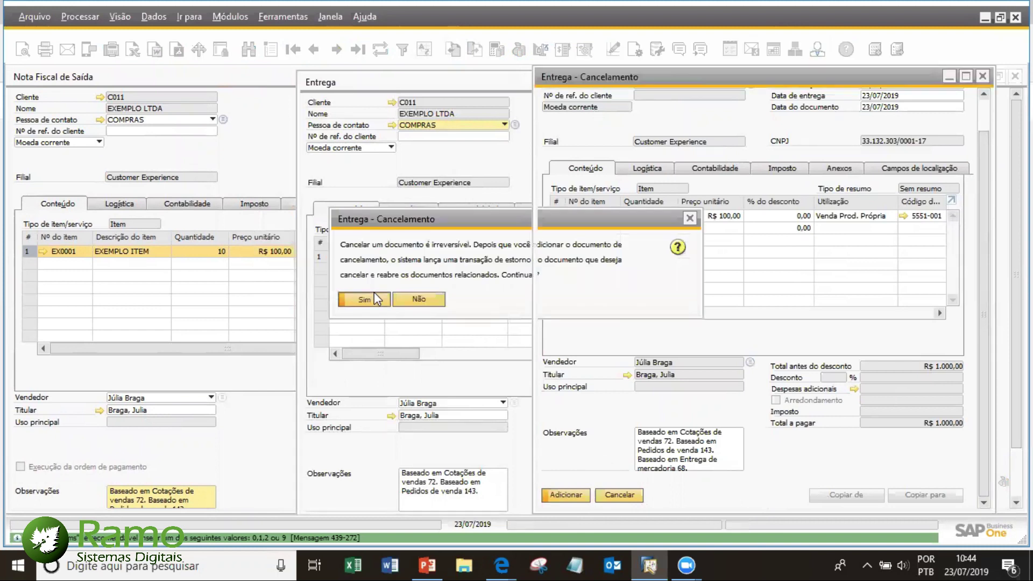
click(374, 298)
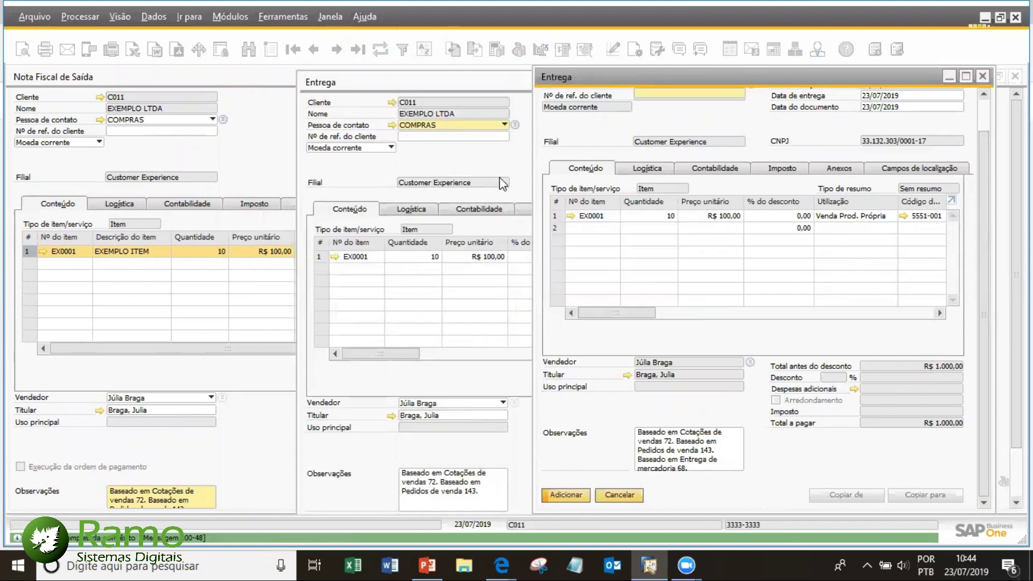
click(502, 183)
click(976, 75)
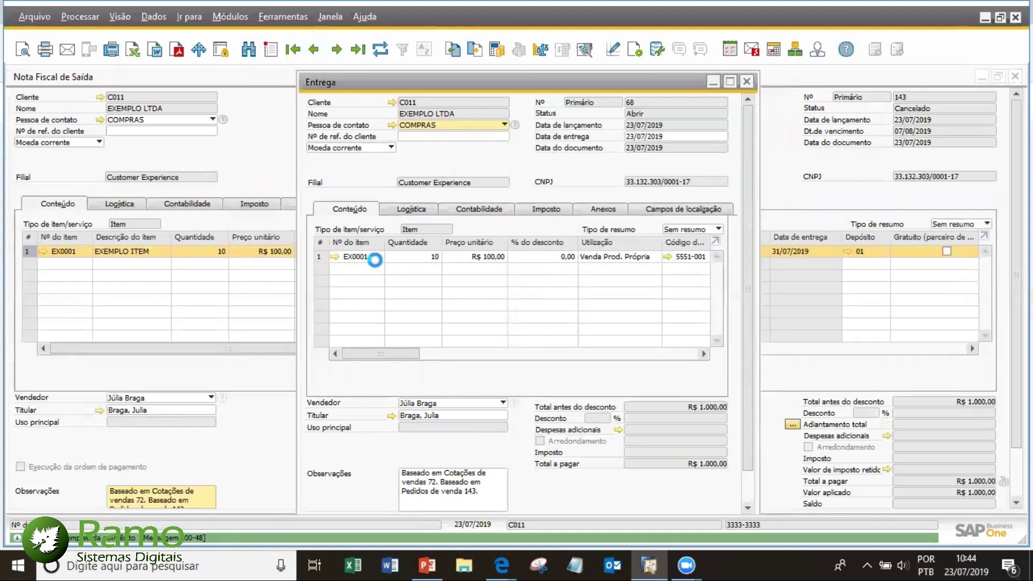
- Verify EX0001's stock is back to 999, close all windows, and return to PowerPoint
click(426, 191)
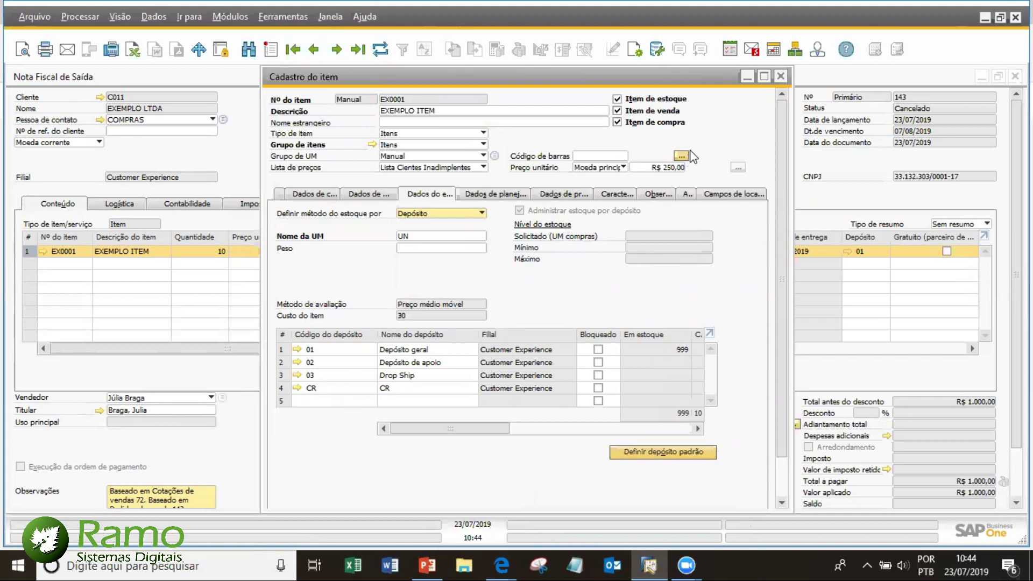
click(781, 79)
click(338, 16)
click(371, 56)
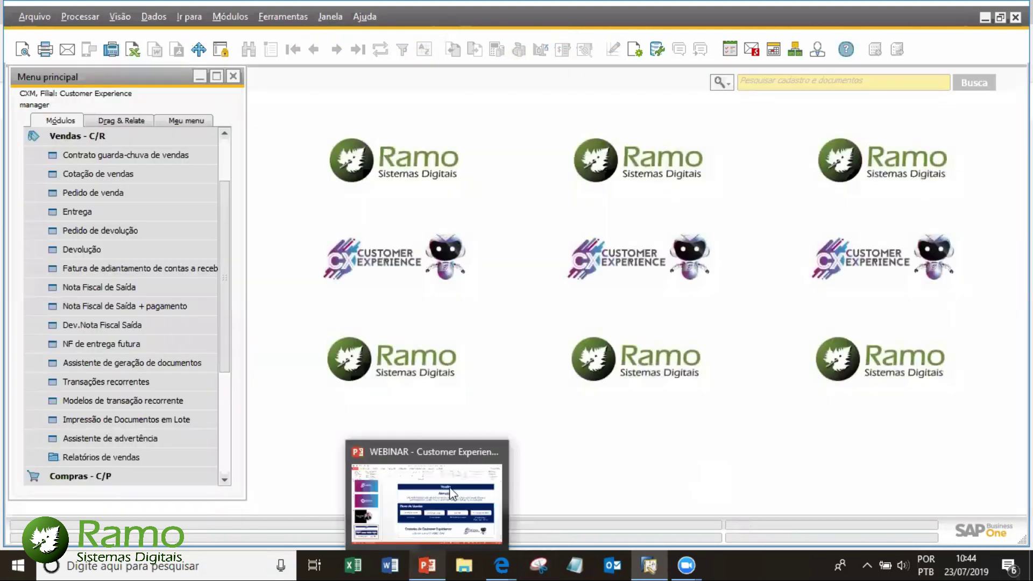
key(alt+Tab)
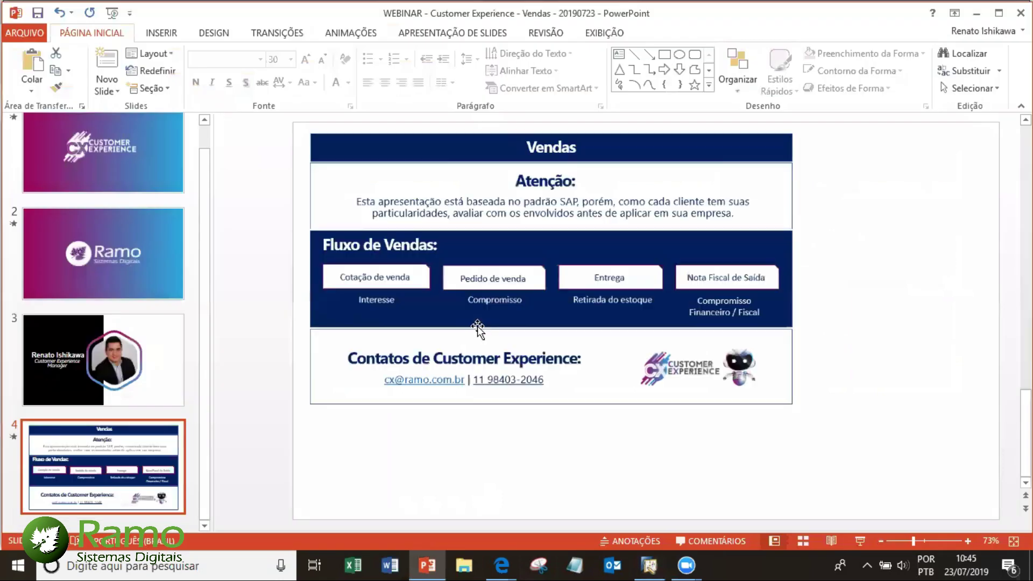